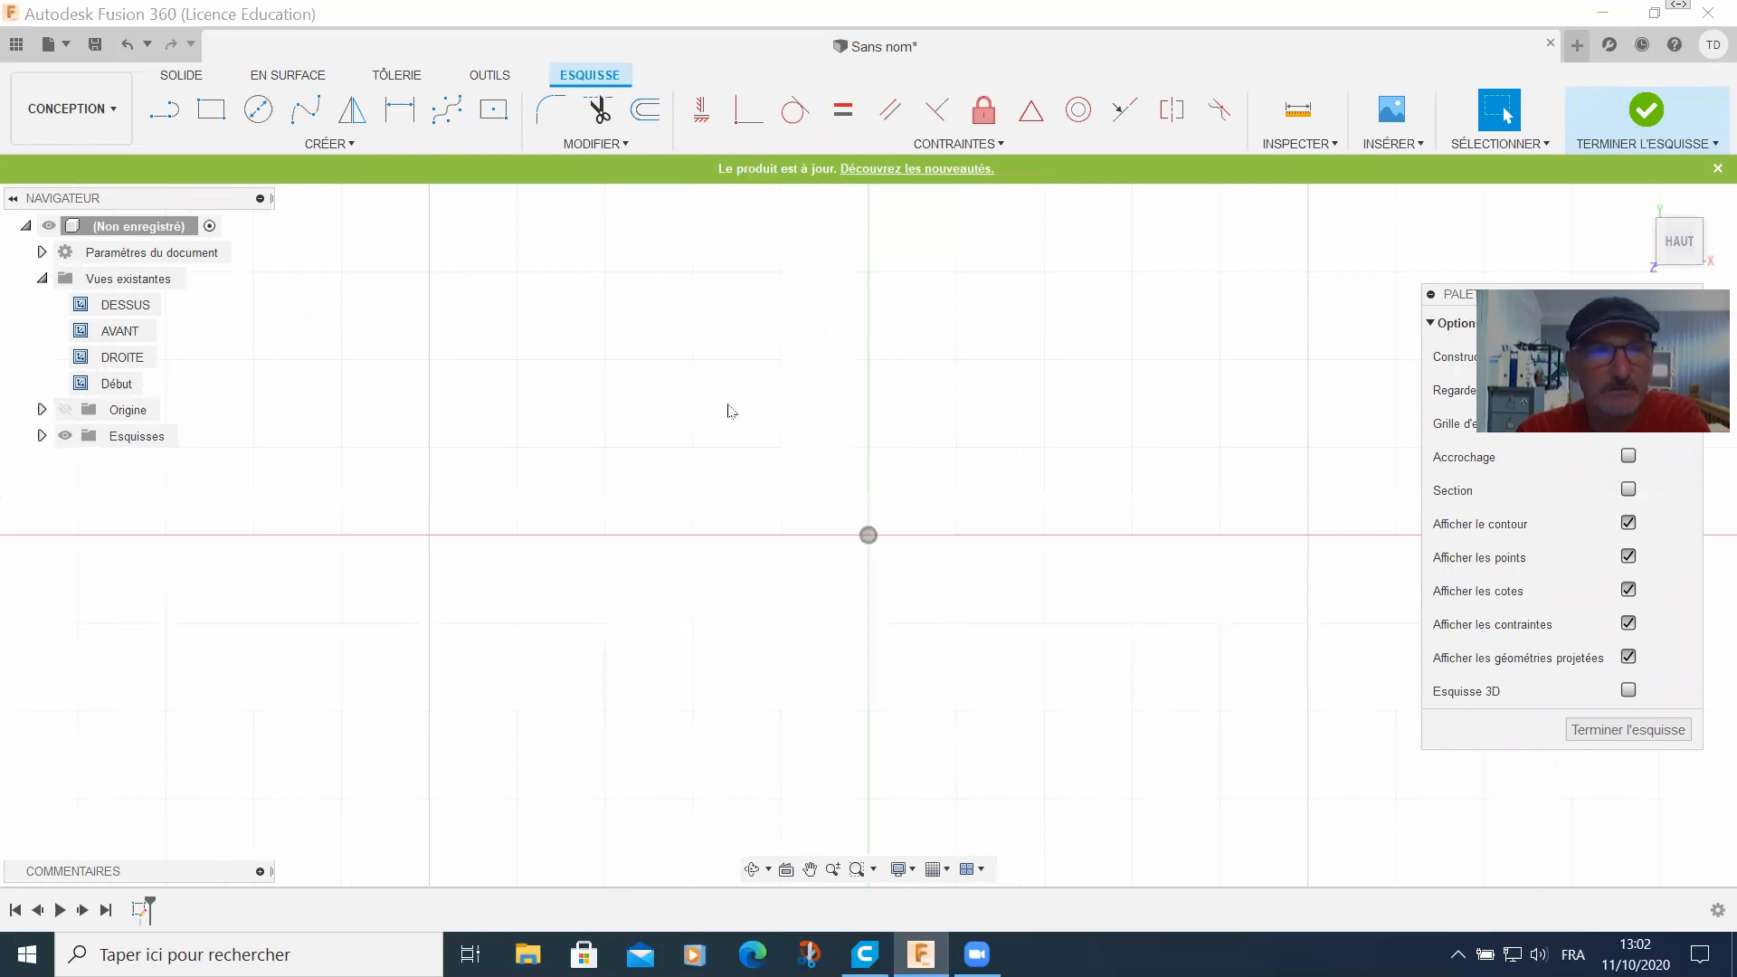
Step: Draw a 48 mm diameter circle centred on the horizontal axis just left of the origin, and reposition its diameter dimension
{"action": "left_click", "coordinate": [257, 110]}
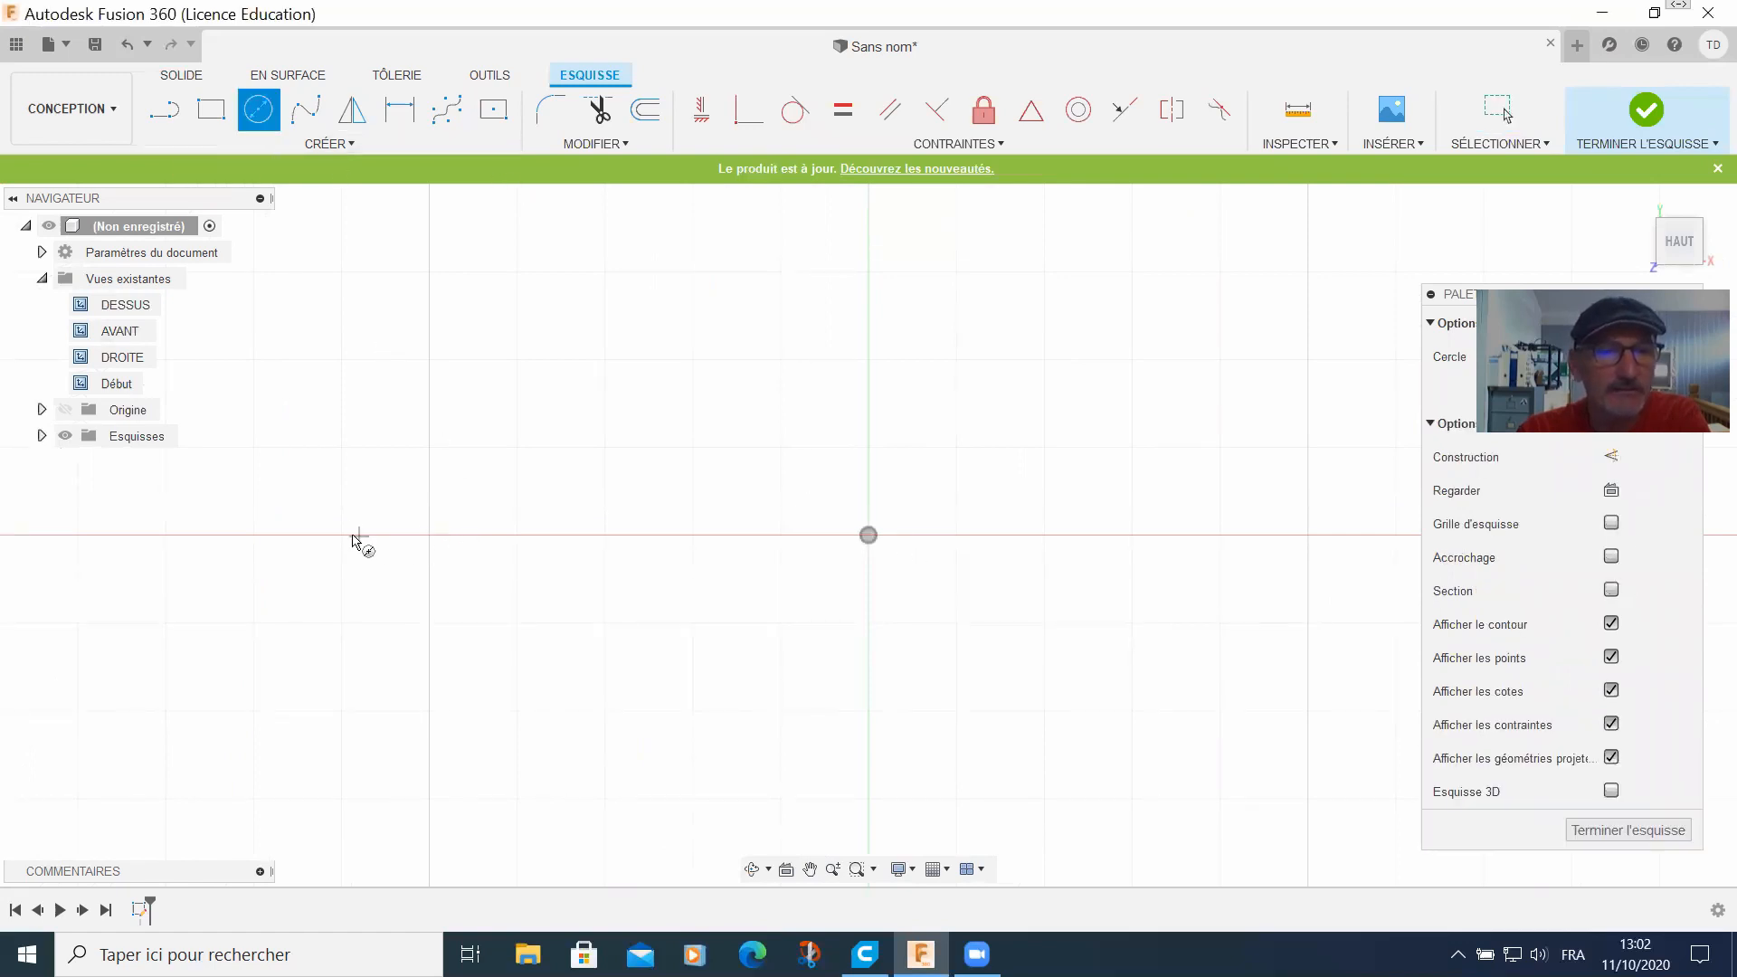
{"action": "left_click", "coordinate": [342, 534]}
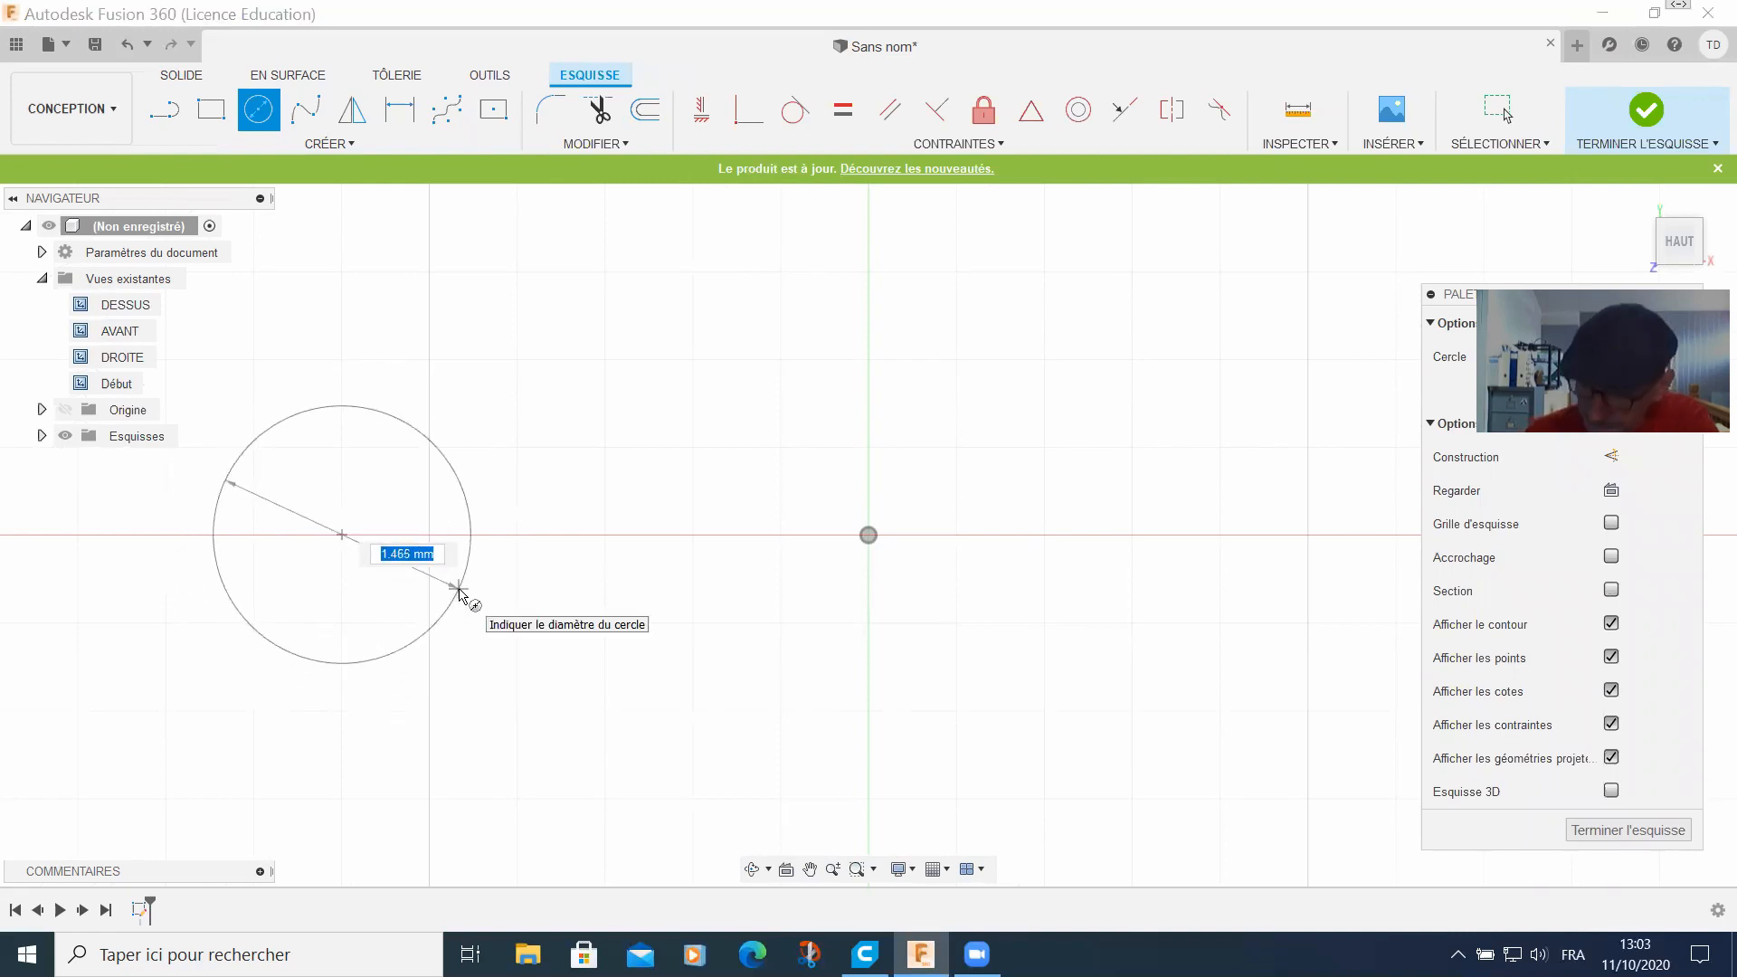
{"action": "type", "text": "48"}
{"action": "key", "text": "Return"}
{"action": "key", "text": "Escape"}
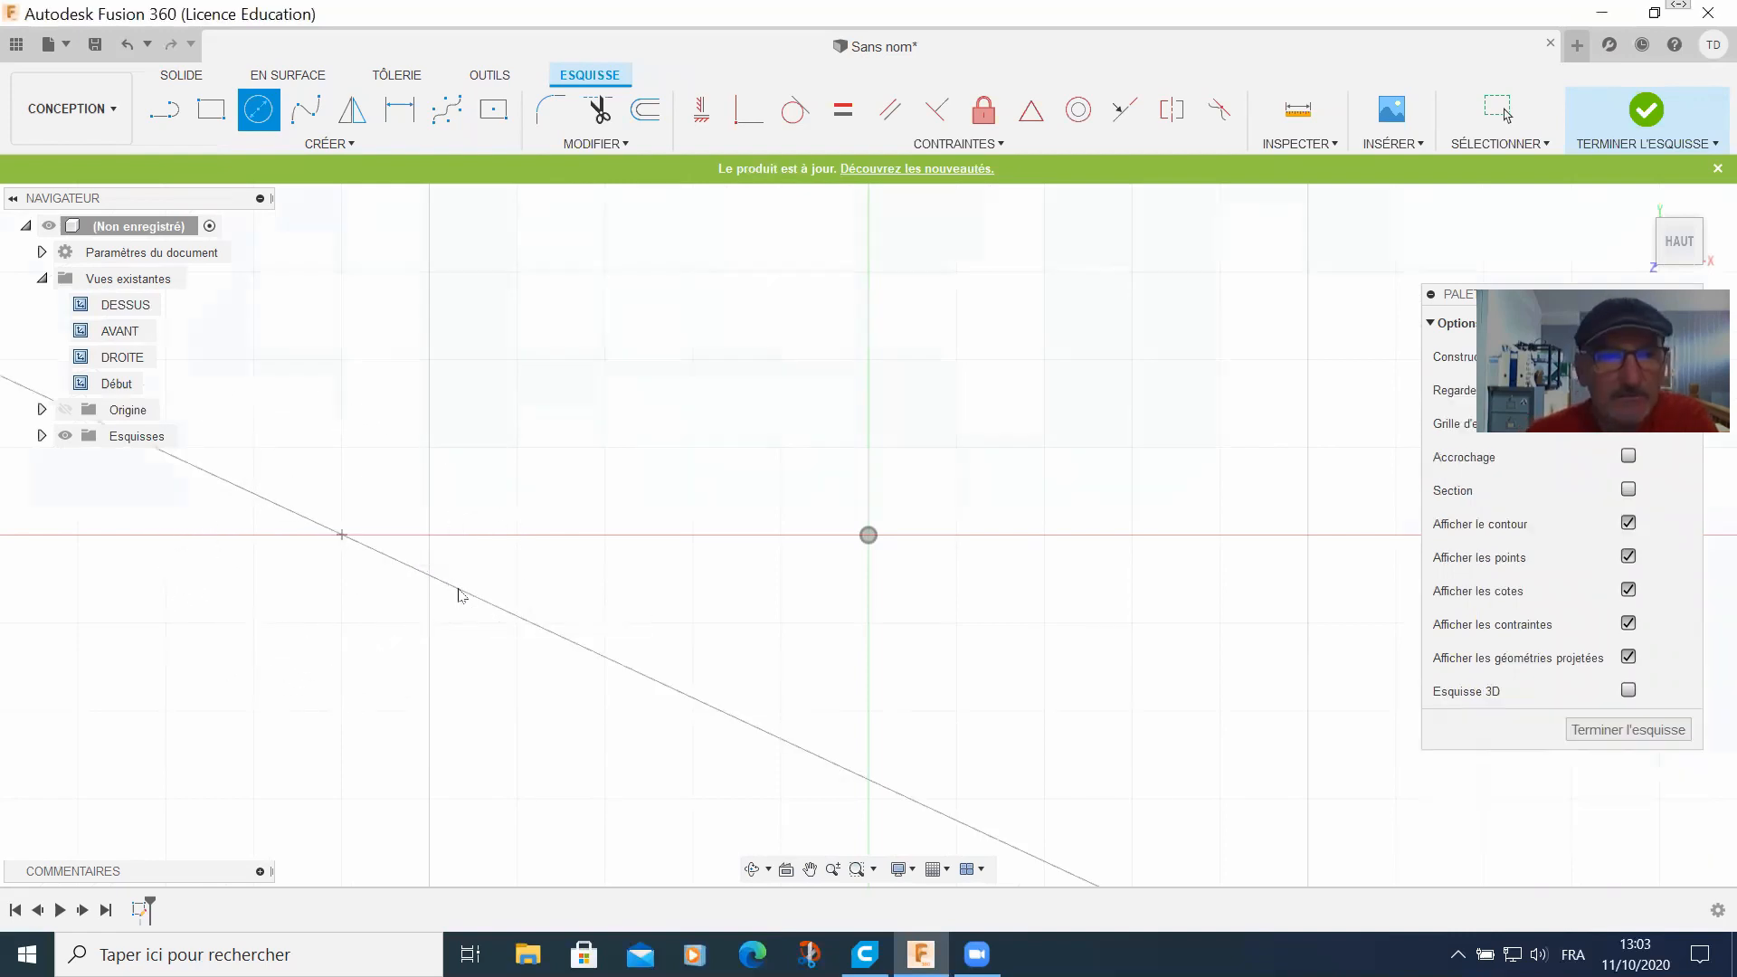
{"action": "scroll", "coordinate": [1019, 596], "scroll_direction": "down", "scroll_amount": 5}
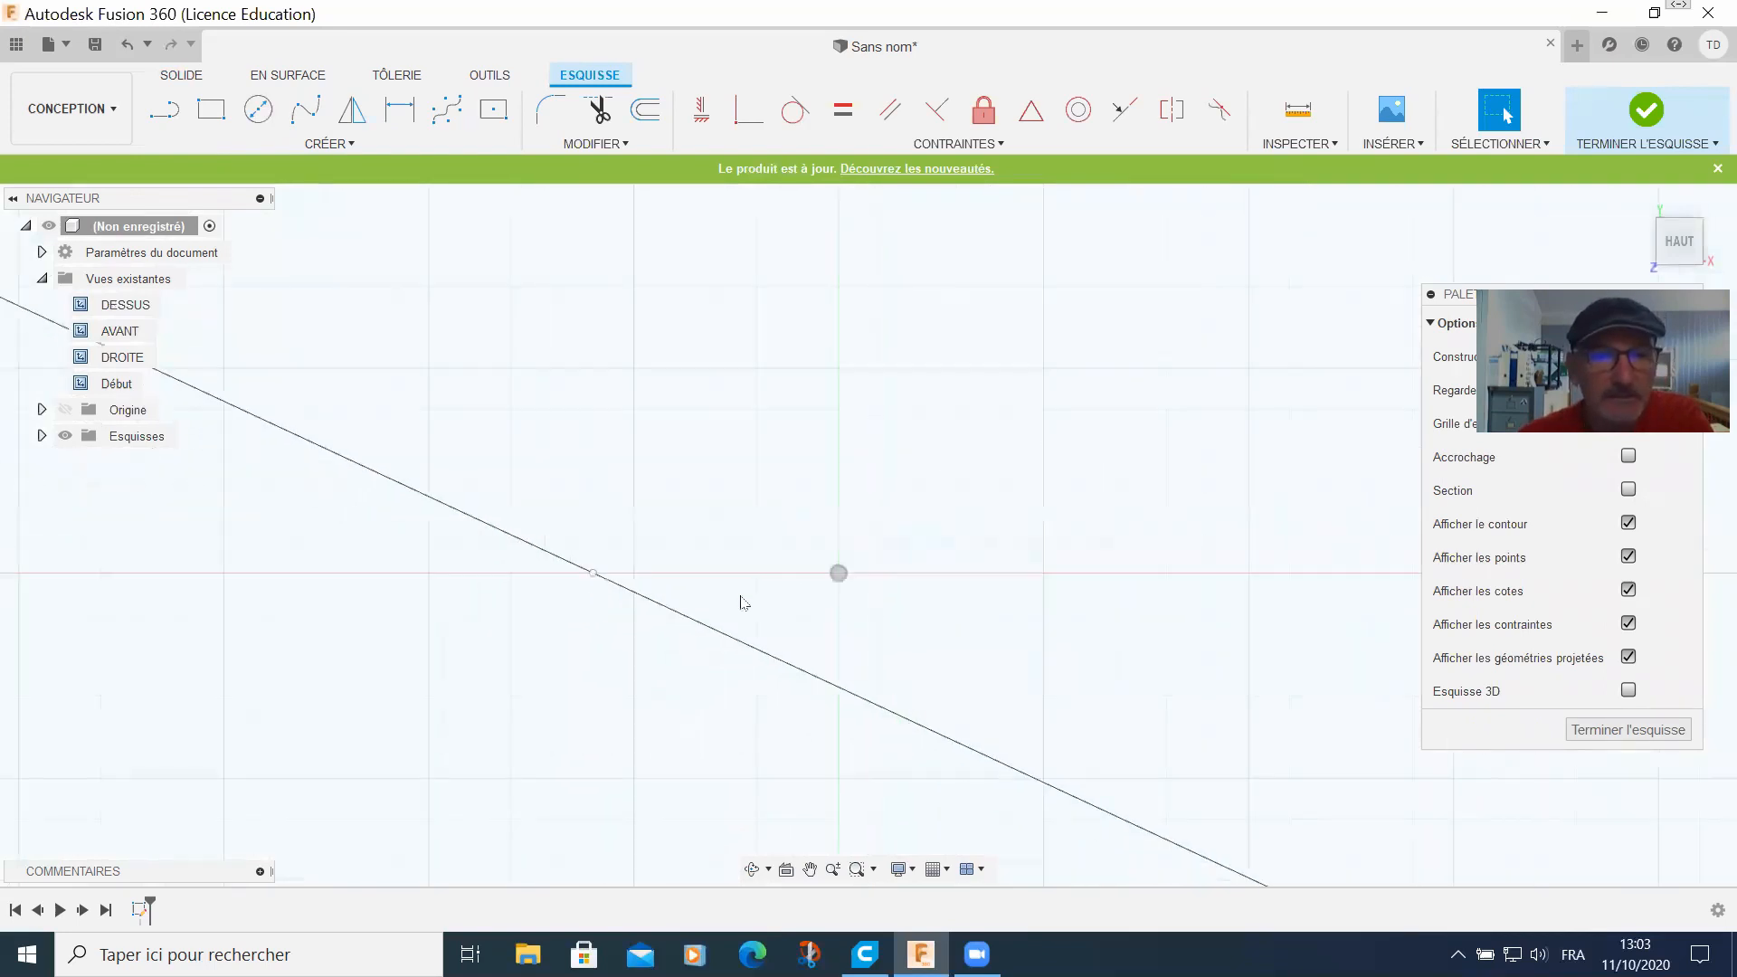
{"action": "scroll", "coordinate": [553, 573], "scroll_direction": "down", "scroll_amount": 3}
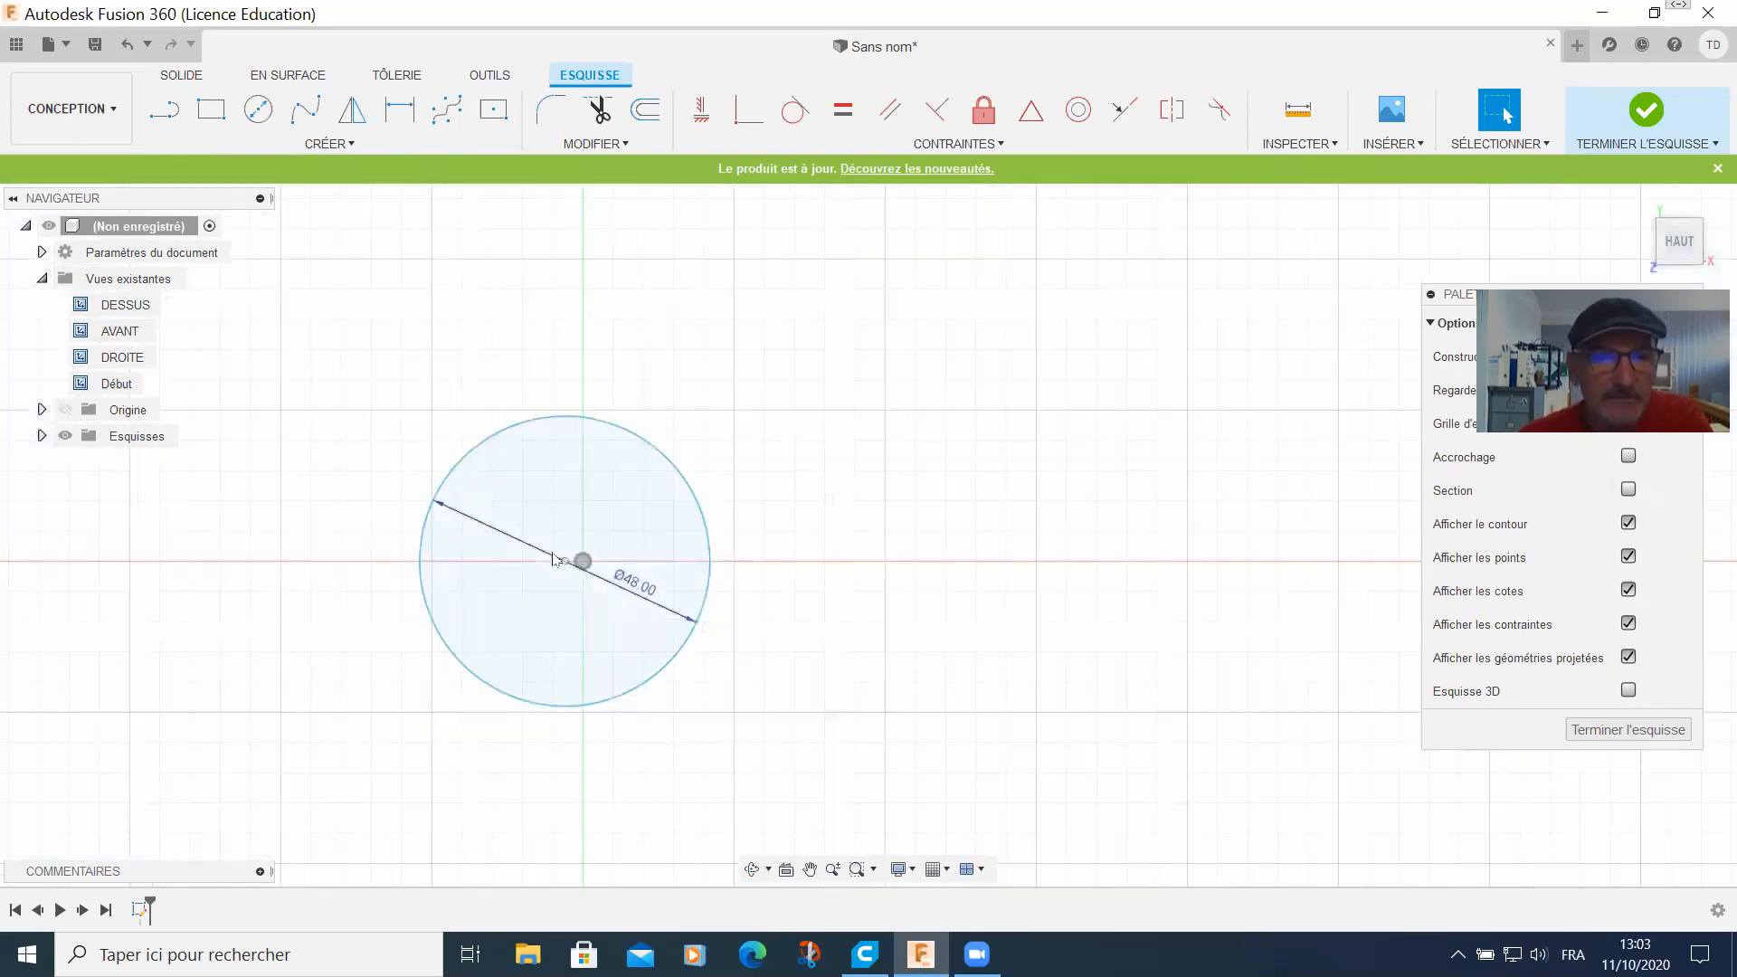
{"action": "left_click_drag", "start_coordinate": [495, 559], "coordinate": [438, 556]}
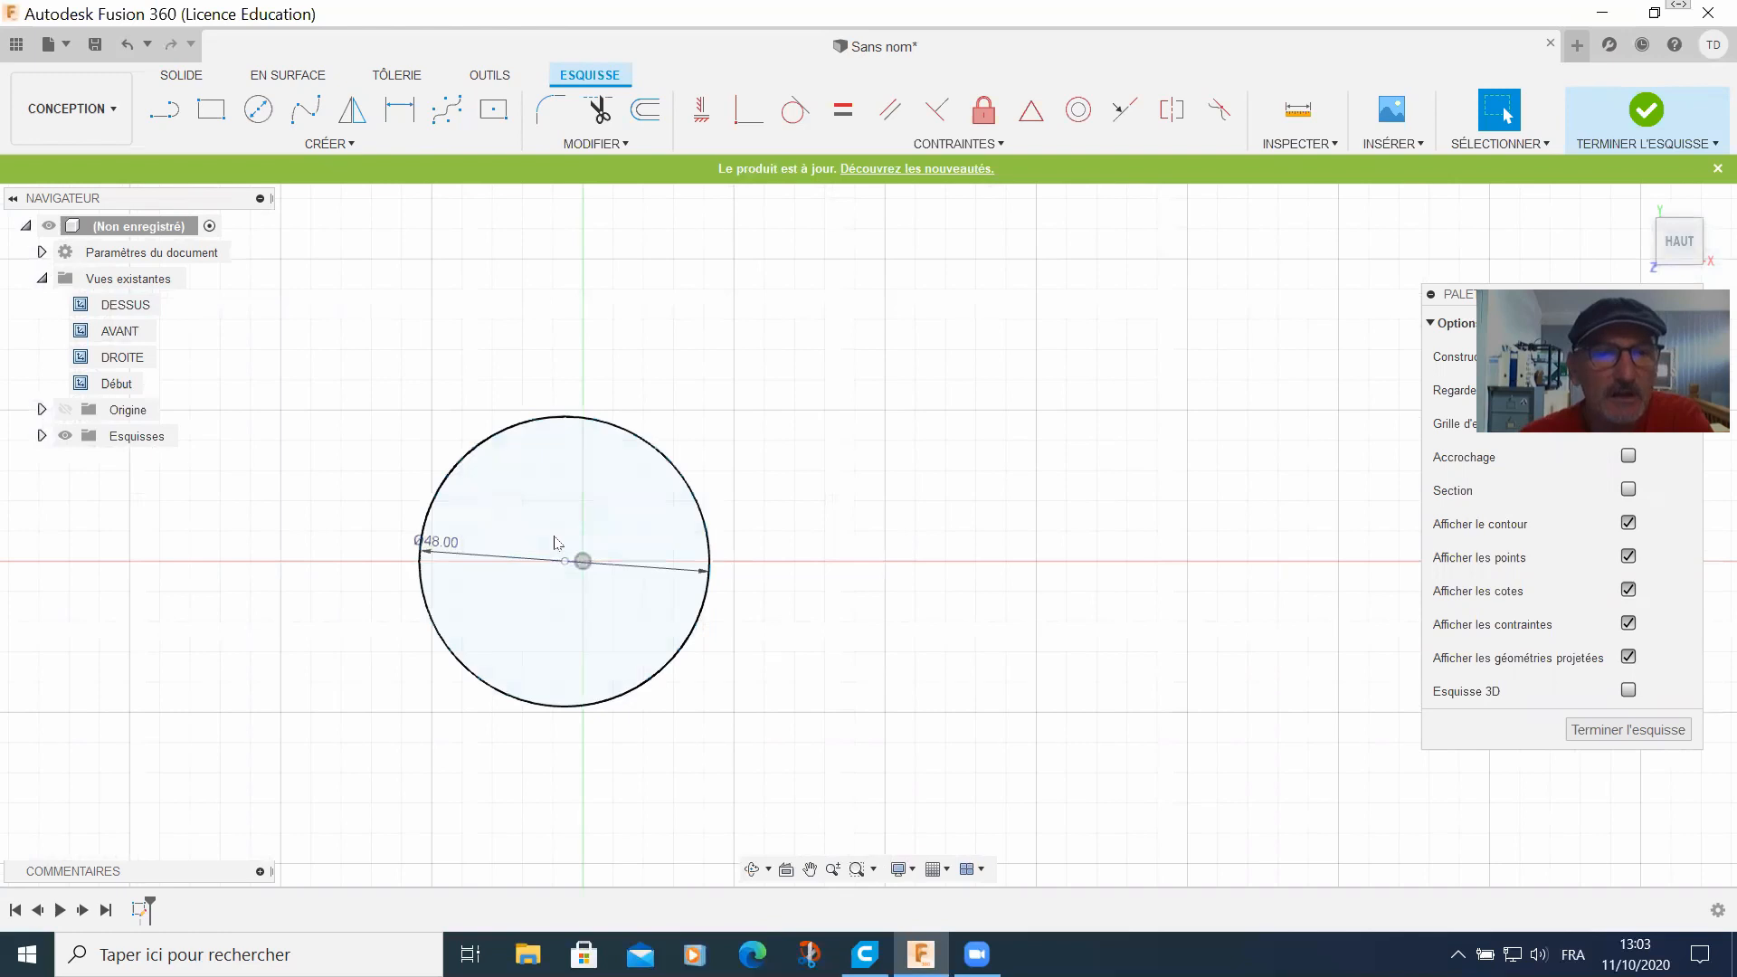
Step: Try a 120 mm line from the circle's right side, slightly above the horizontal axis, and undo it
{"action": "mouse_move", "coordinate": [554, 541]}
{"action": "middle_mouse_down"}
{"action": "mouse_move", "coordinate": [388, 570]}
{"action": "mouse_move", "coordinate": [404, 546]}
{"action": "middle_mouse_up"}
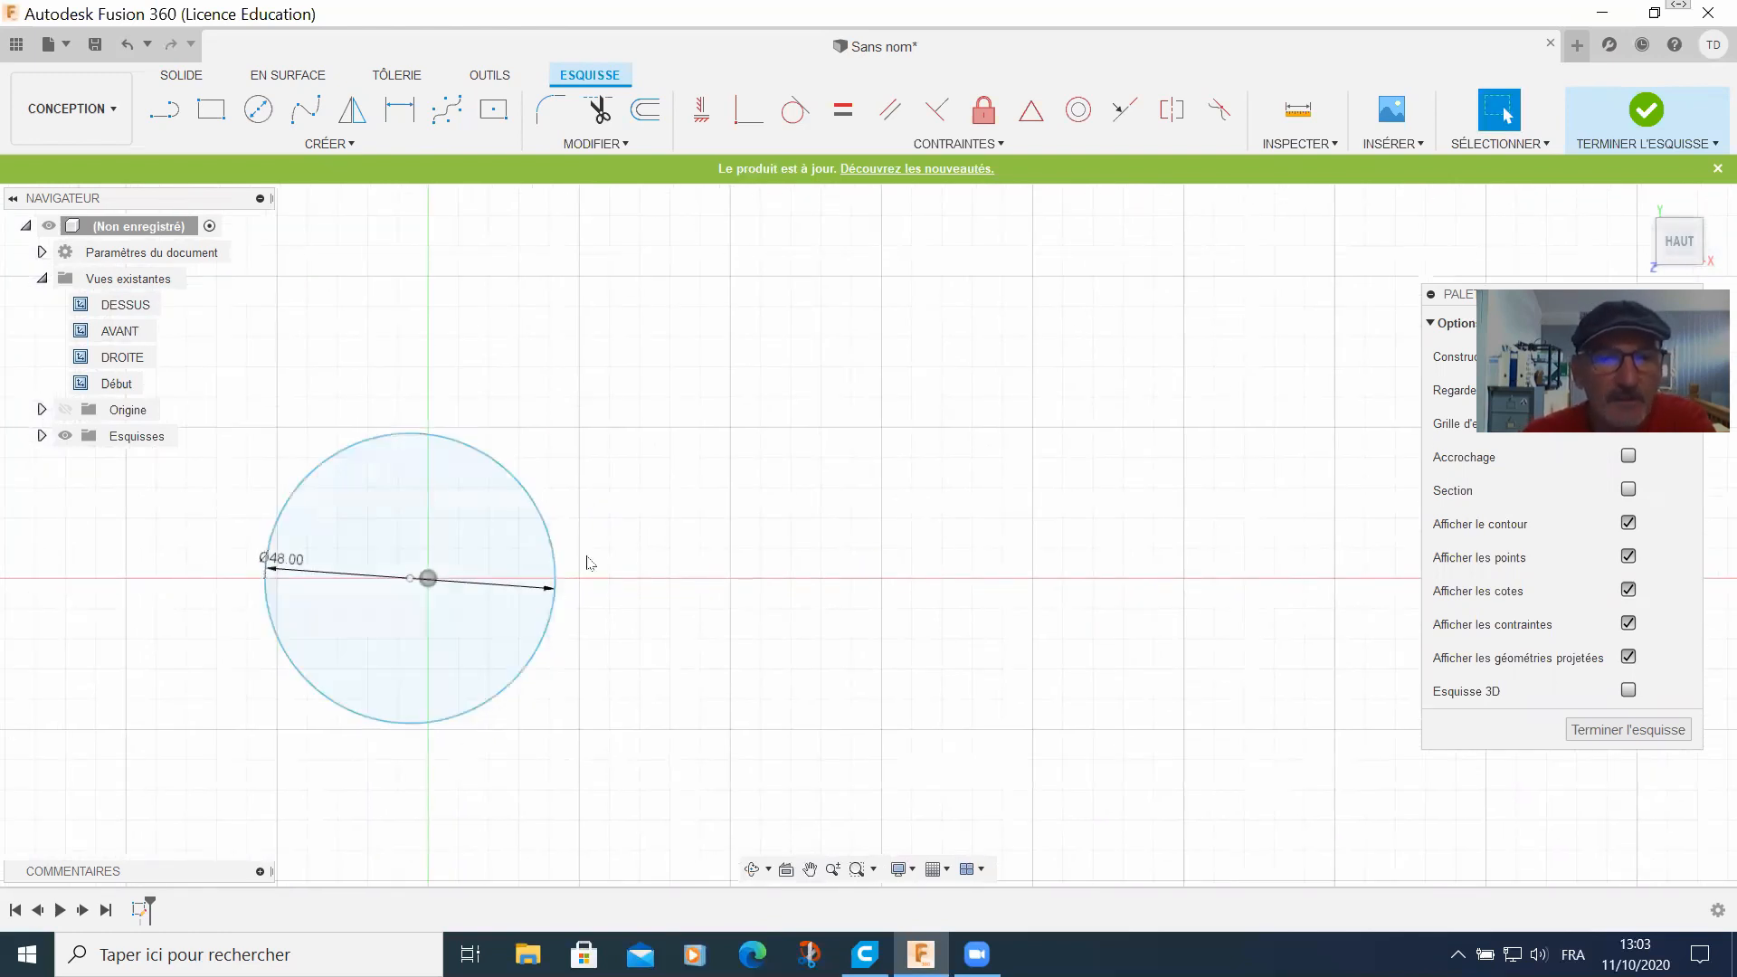
{"action": "scroll", "coordinate": [589, 561], "scroll_direction": "down", "scroll_amount": 2}
{"action": "scroll", "coordinate": [593, 561], "scroll_direction": "up", "scroll_amount": 4}
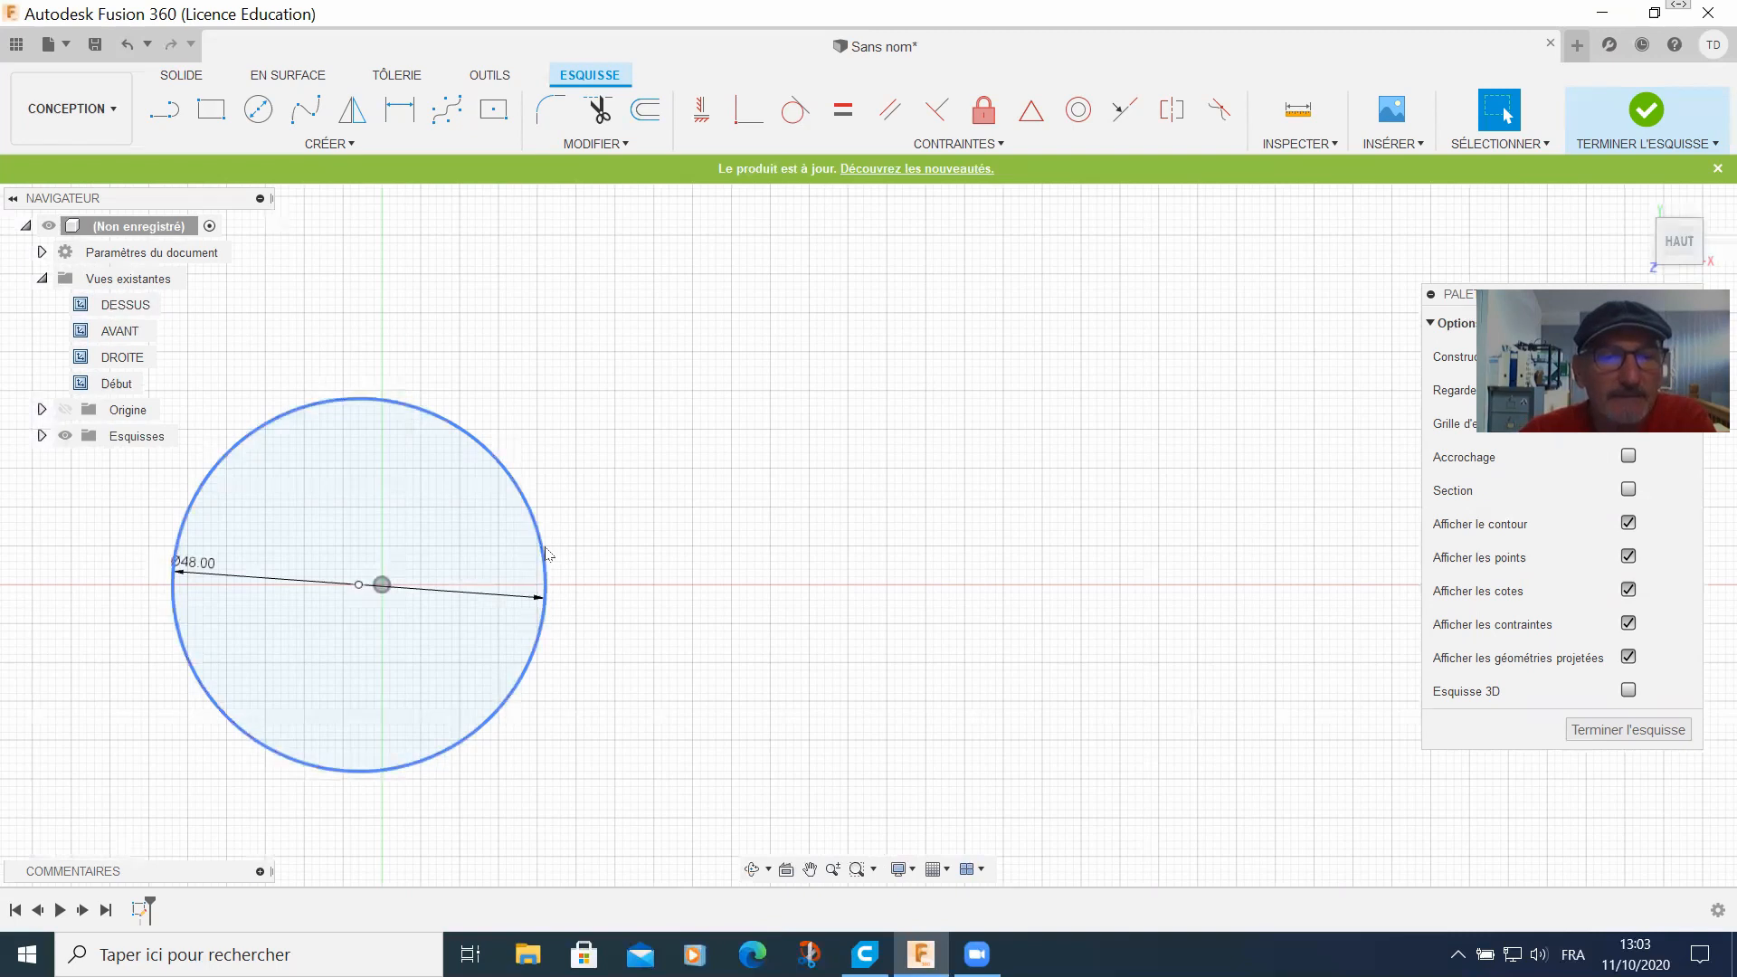
{"action": "left_click", "coordinate": [165, 110]}
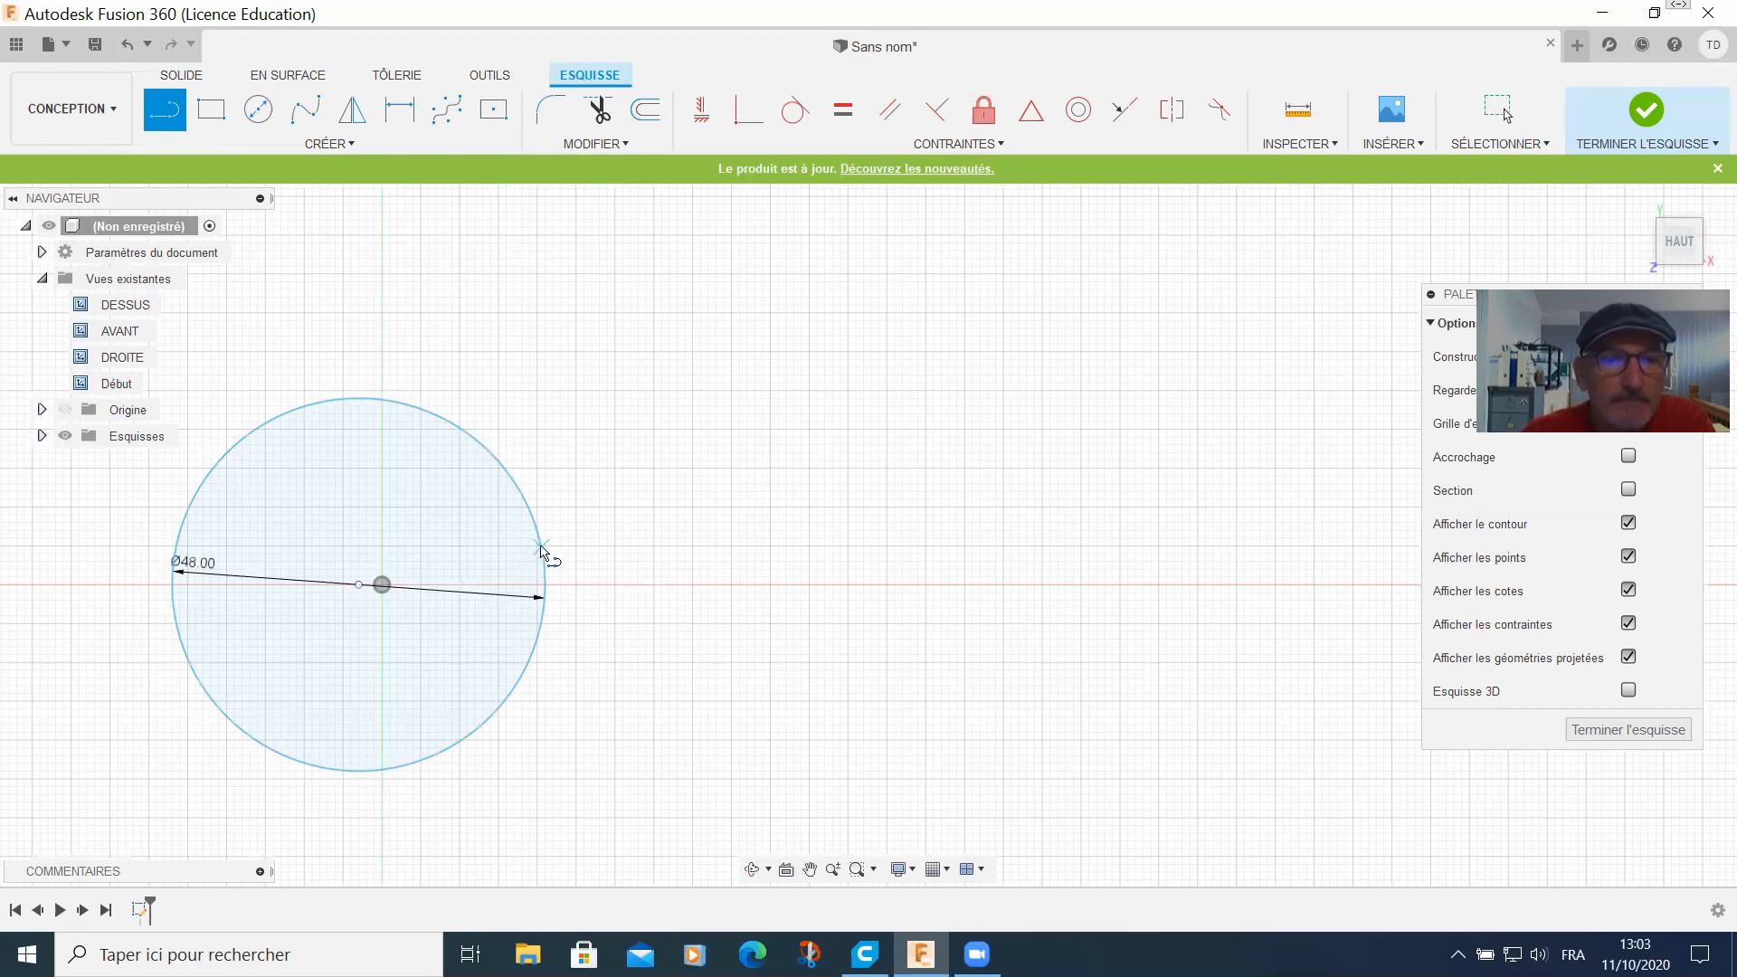
{"action": "left_click", "coordinate": [541, 547]}
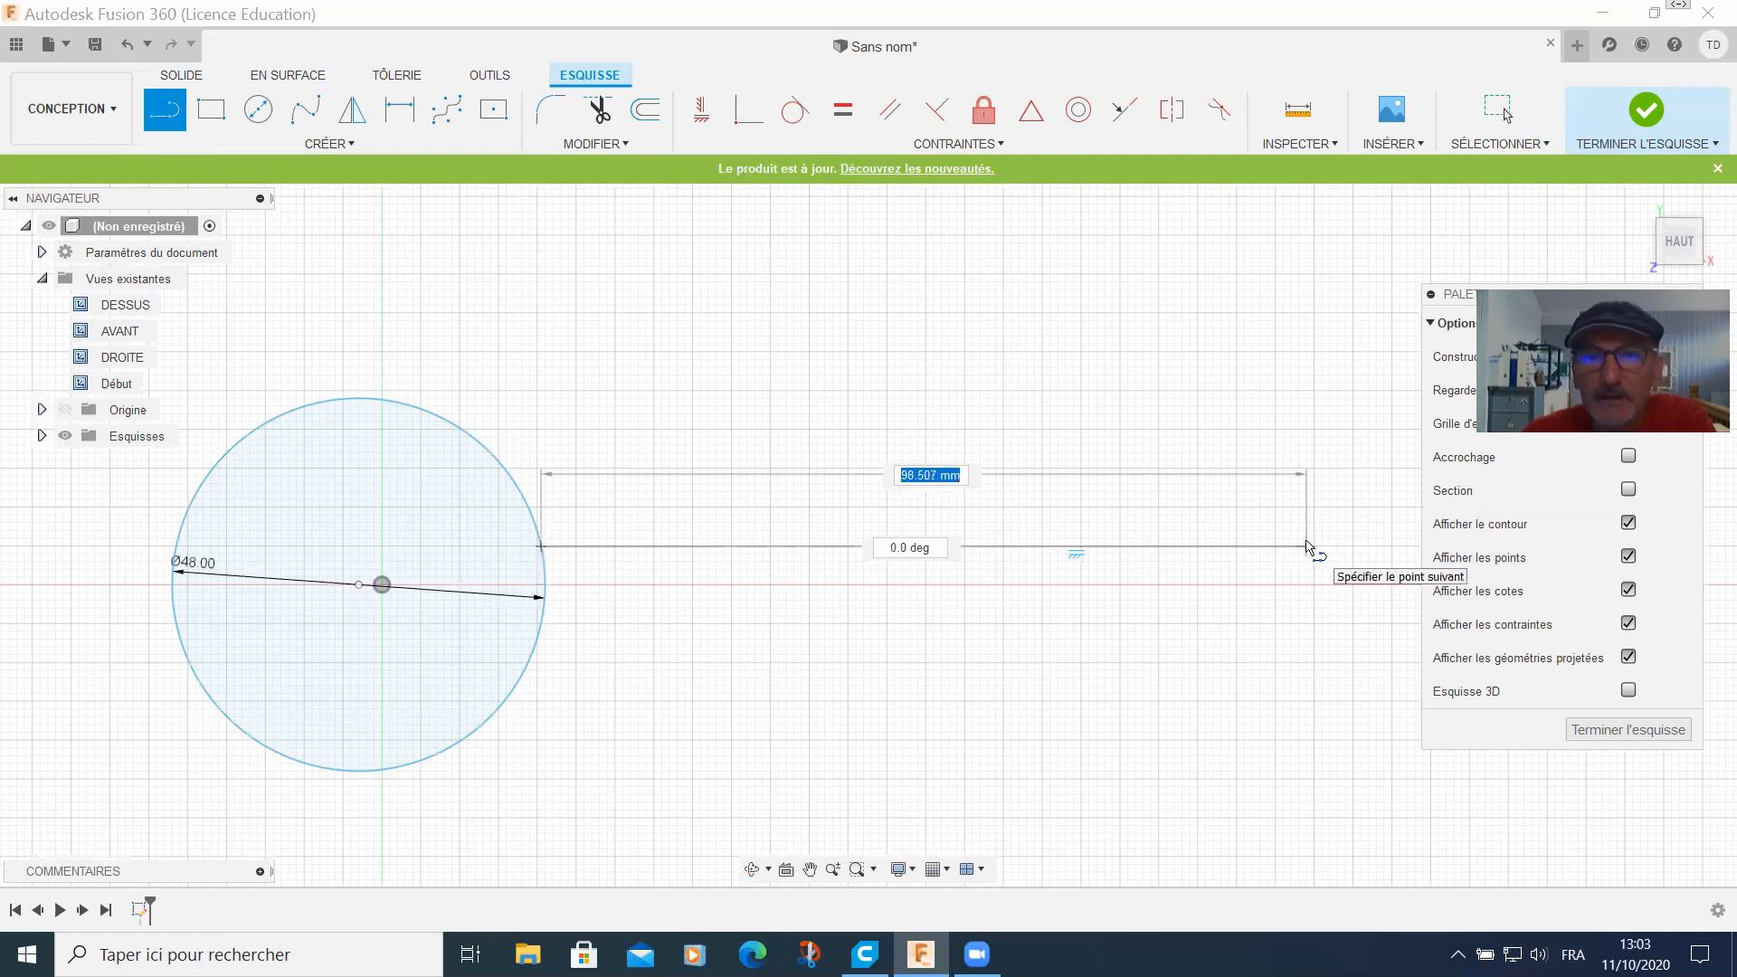
{"action": "type", "text": "120"}
{"action": "key", "text": "Return"}
{"action": "key", "text": "Escape"}
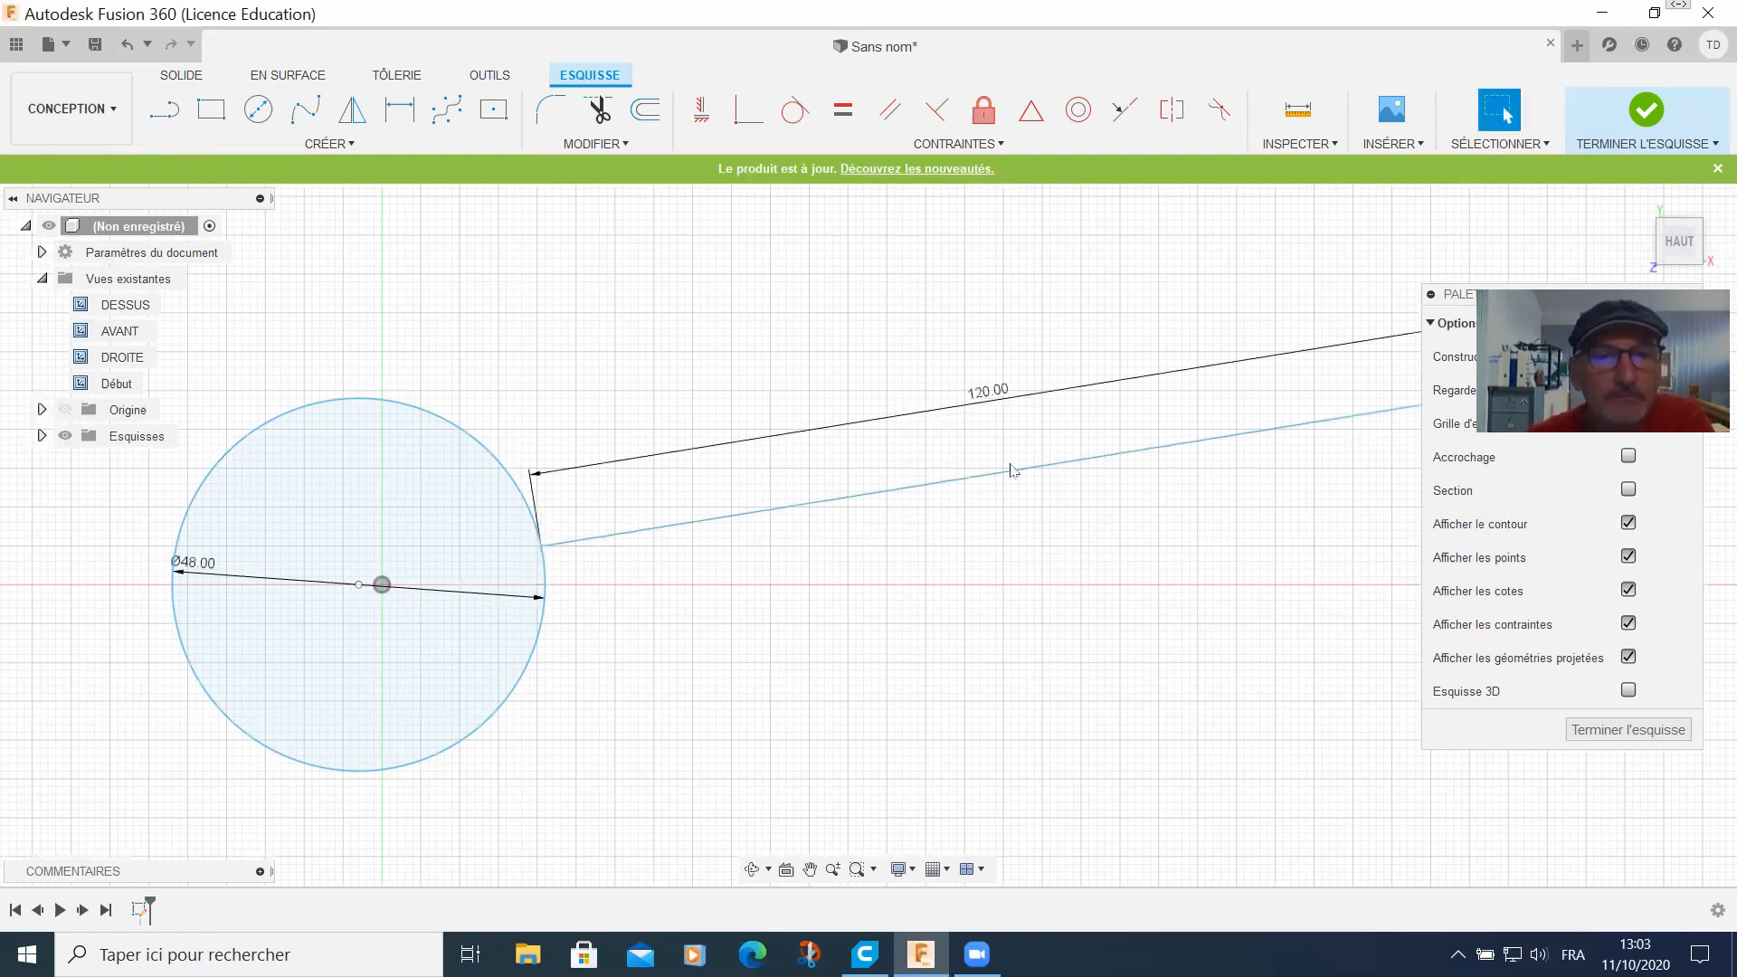
{"action": "left_click", "coordinate": [126, 52]}
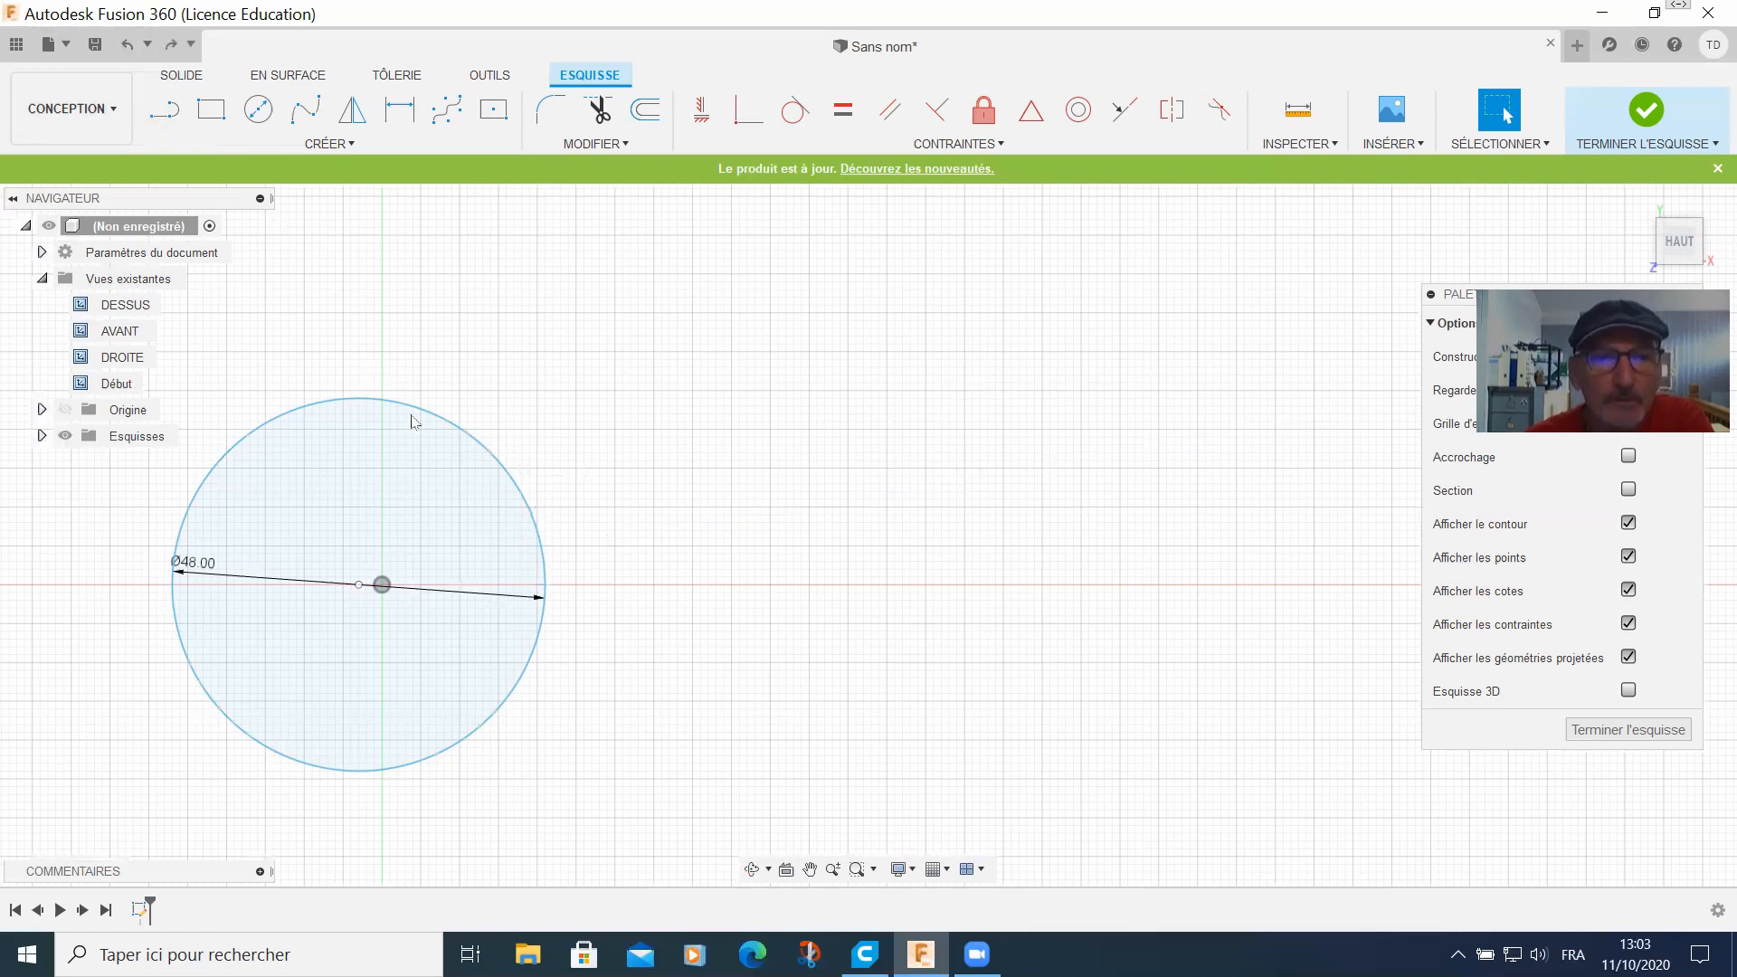
Step: Draw a 120 mm horizontal line to the right from the circle's edge, slightly above the horizontal axis
{"action": "left_click", "coordinate": [544, 553]}
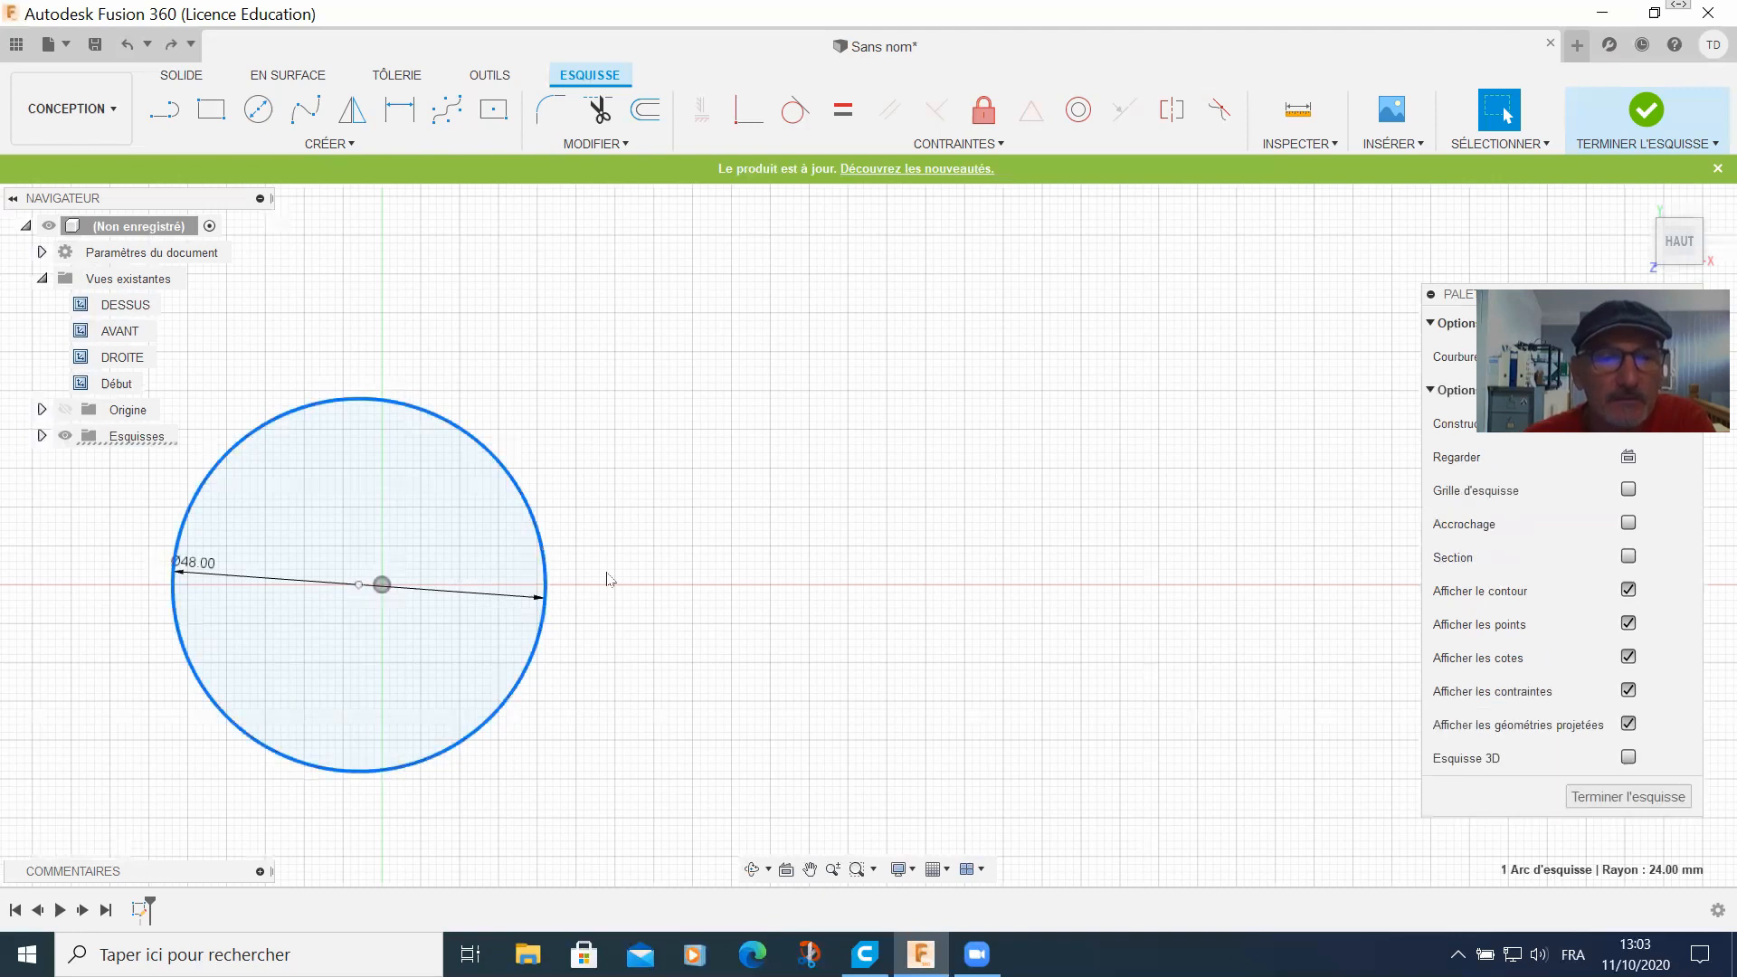
{"action": "left_click", "coordinate": [165, 110]}
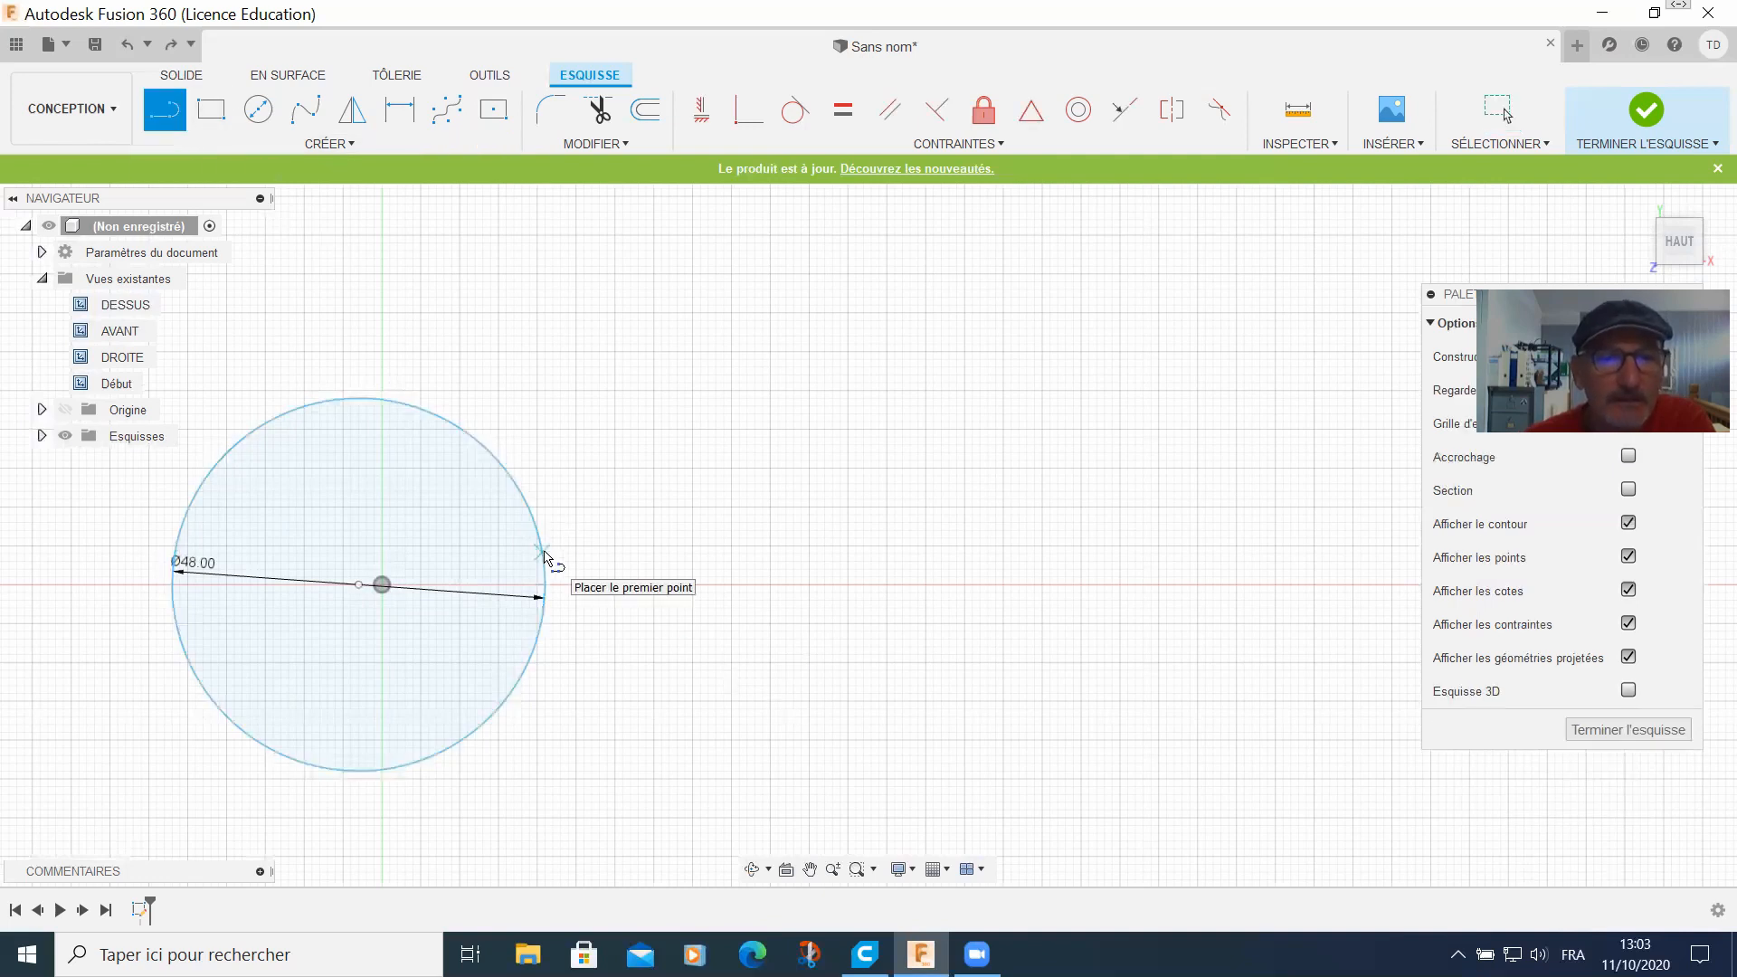
{"action": "left_click", "coordinate": [542, 549]}
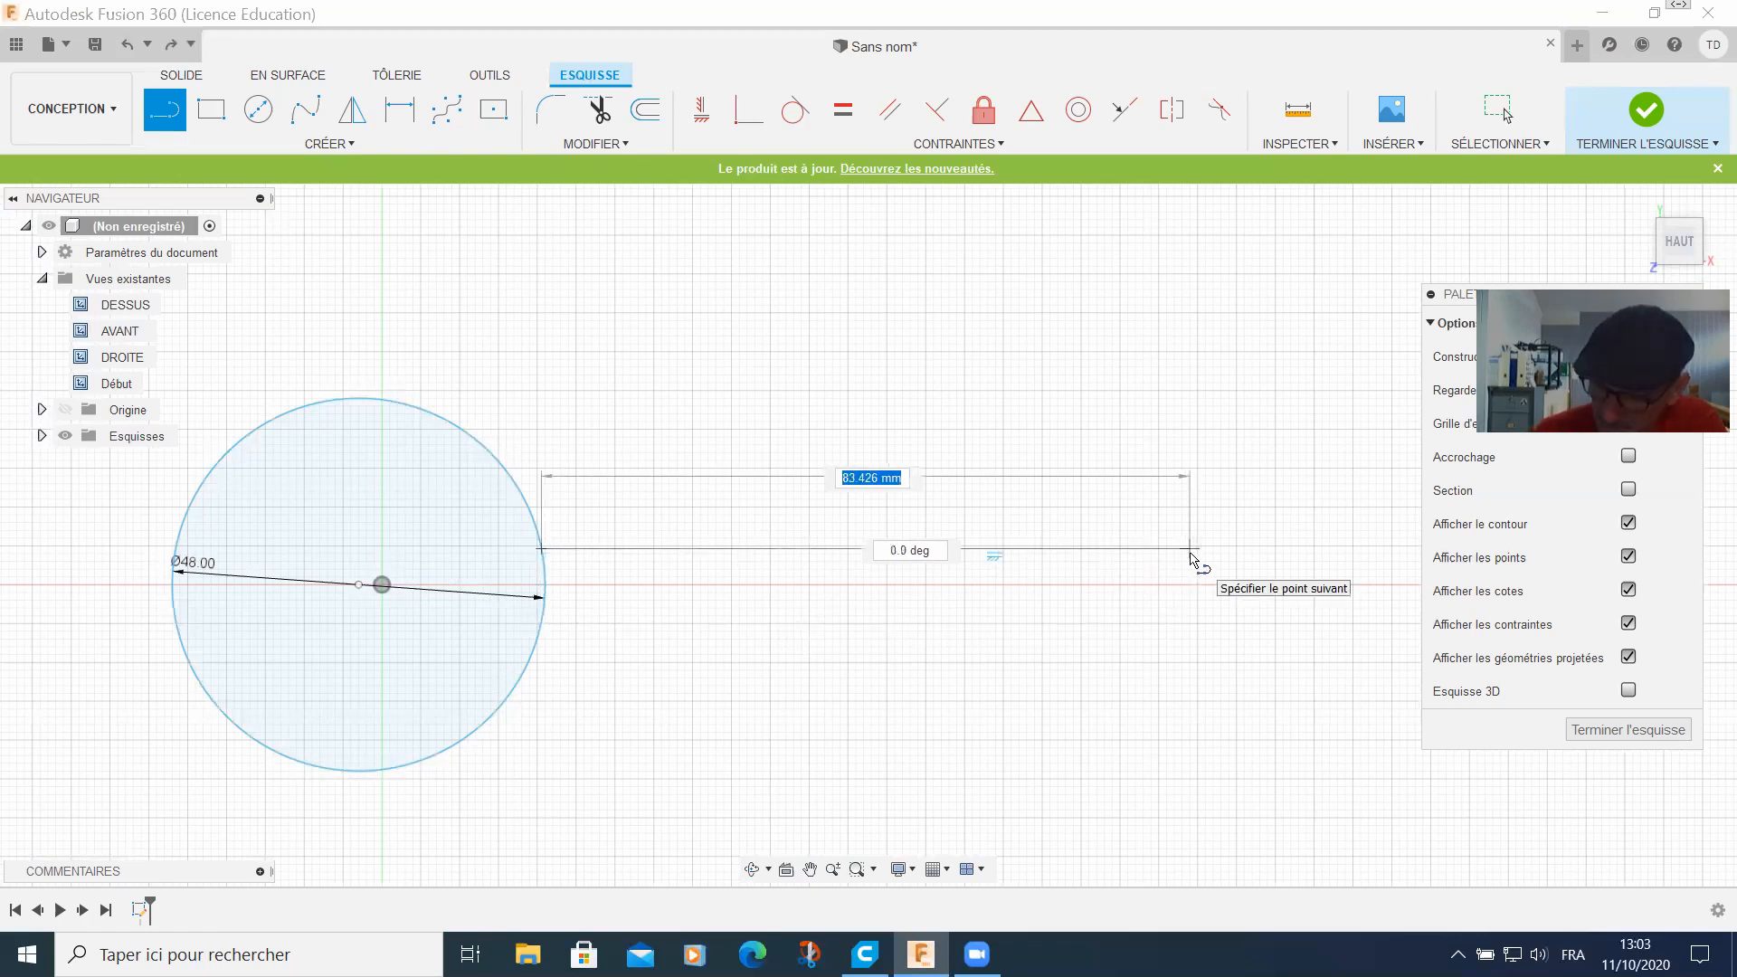
{"action": "type", "text": "120"}
{"action": "key", "text": "Return"}
{"action": "key", "text": "Escape"}
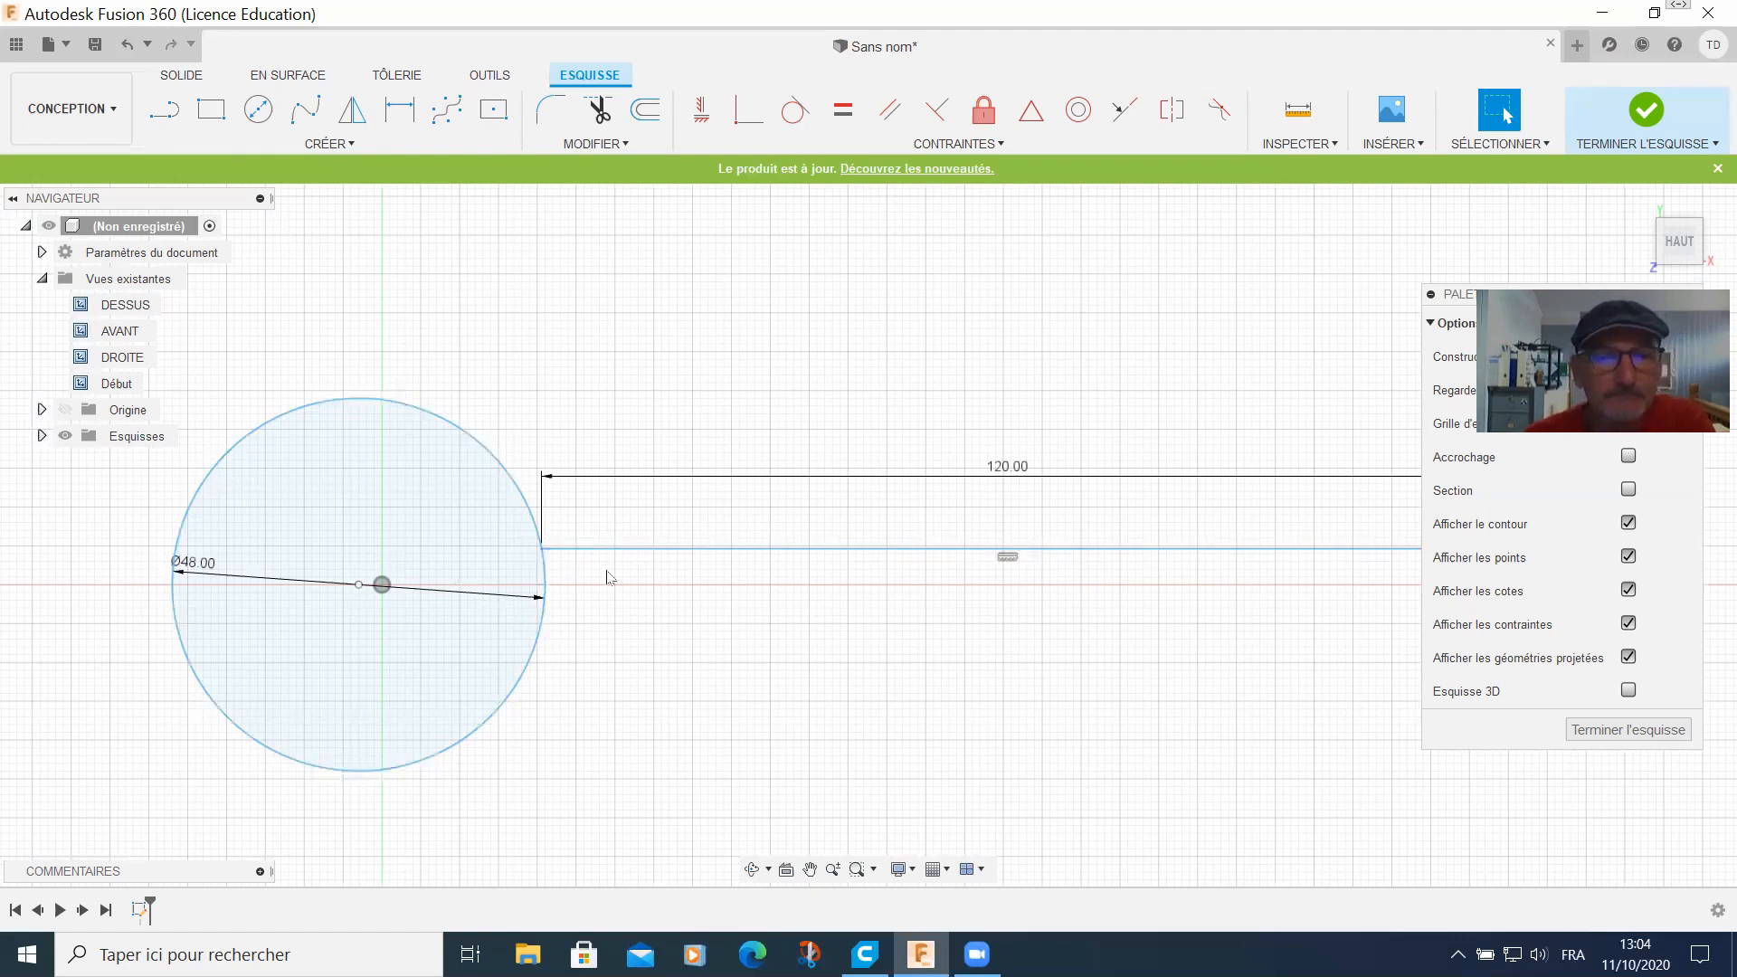
Step: Try a second 120 mm line from the circle's right side, slightly below the horizontal axis, and undo it
{"action": "left_click", "coordinate": [184, 132]}
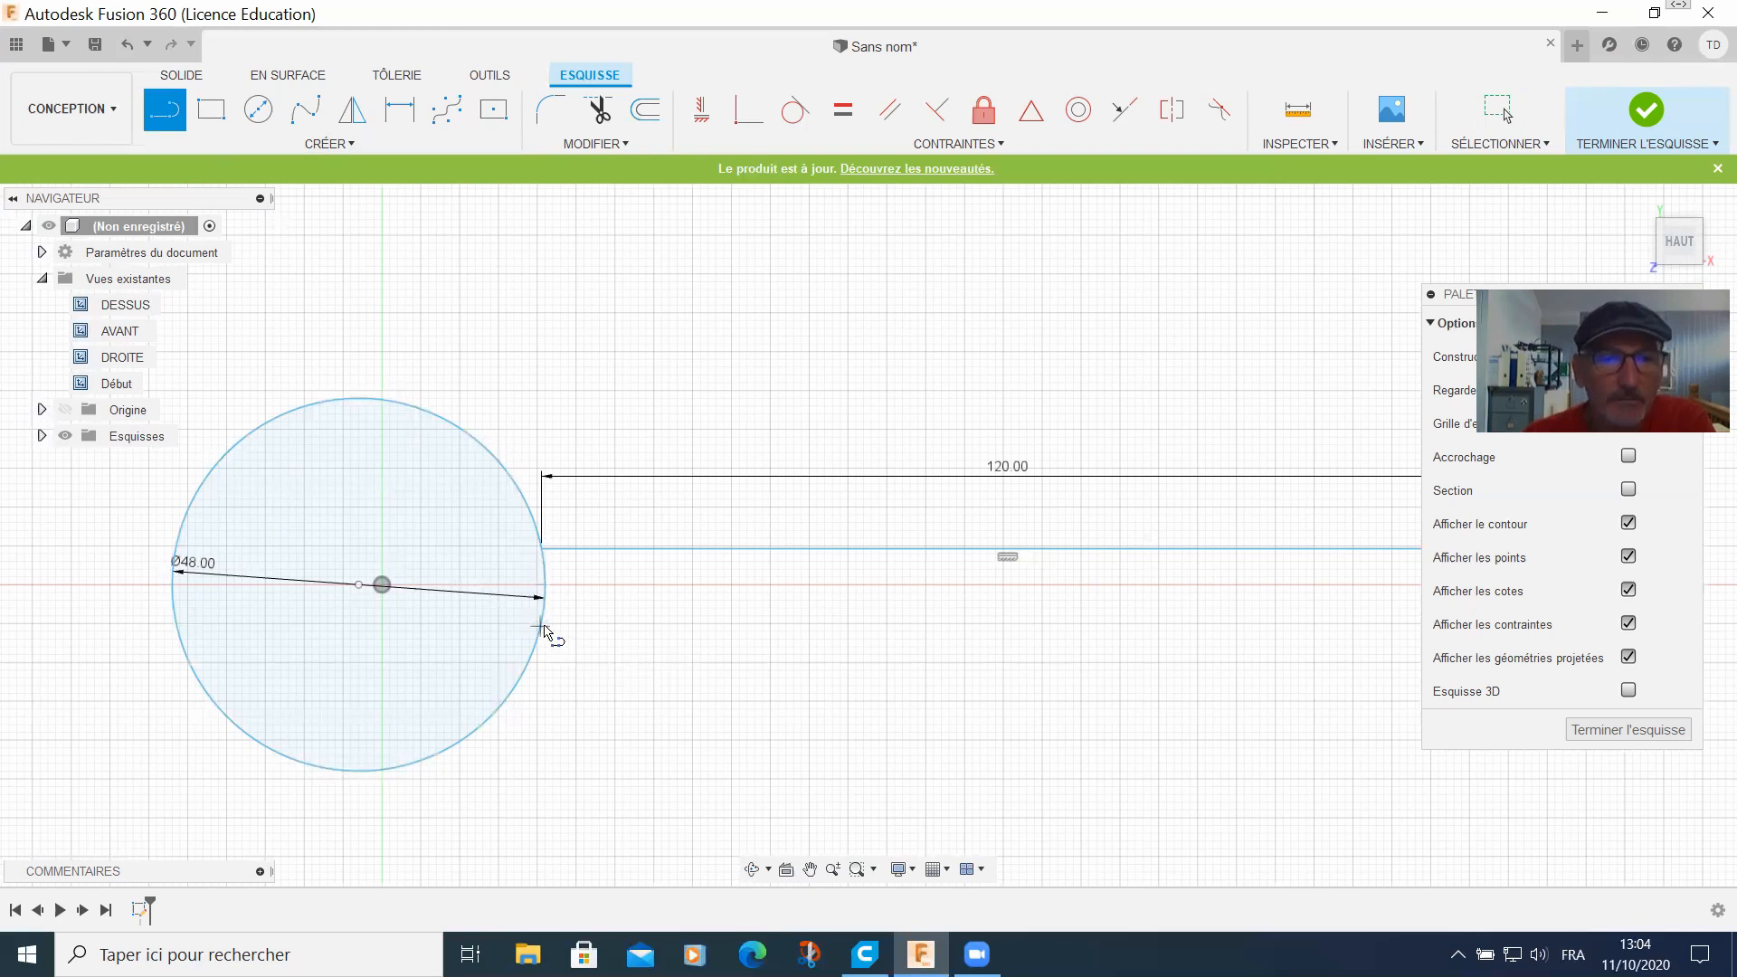
{"action": "left_click", "coordinate": [542, 625]}
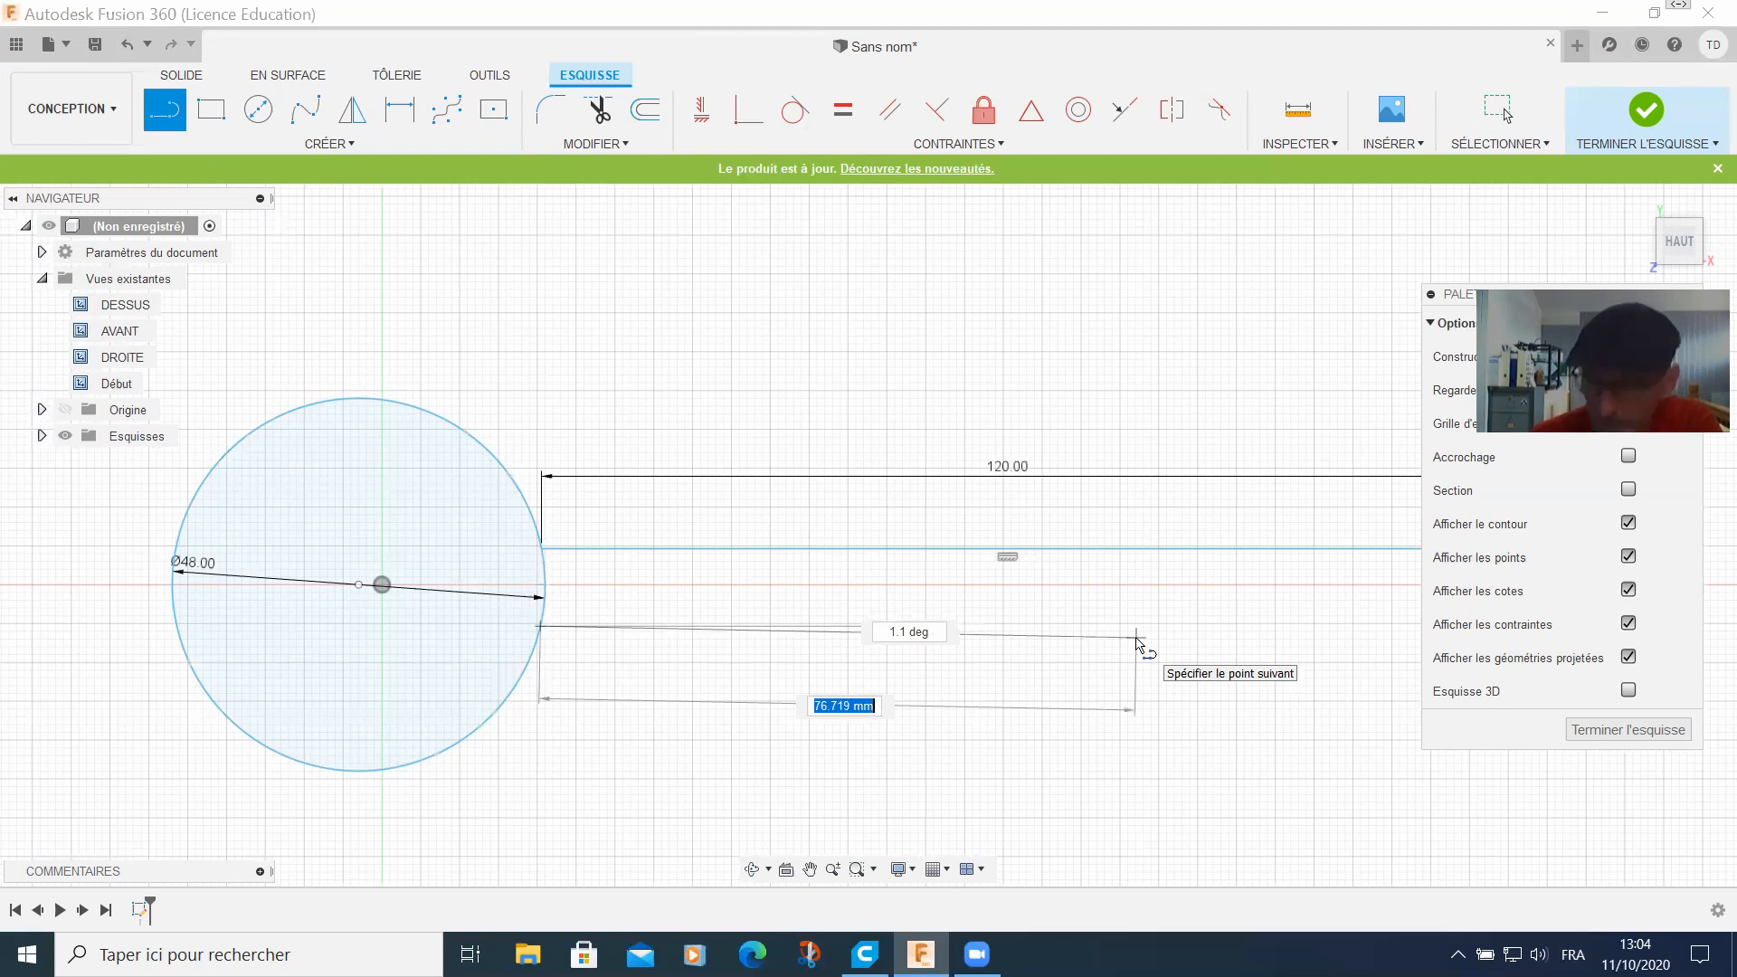
{"action": "type", "text": "120"}
{"action": "key", "text": "Return"}
{"action": "key", "text": "Escape"}
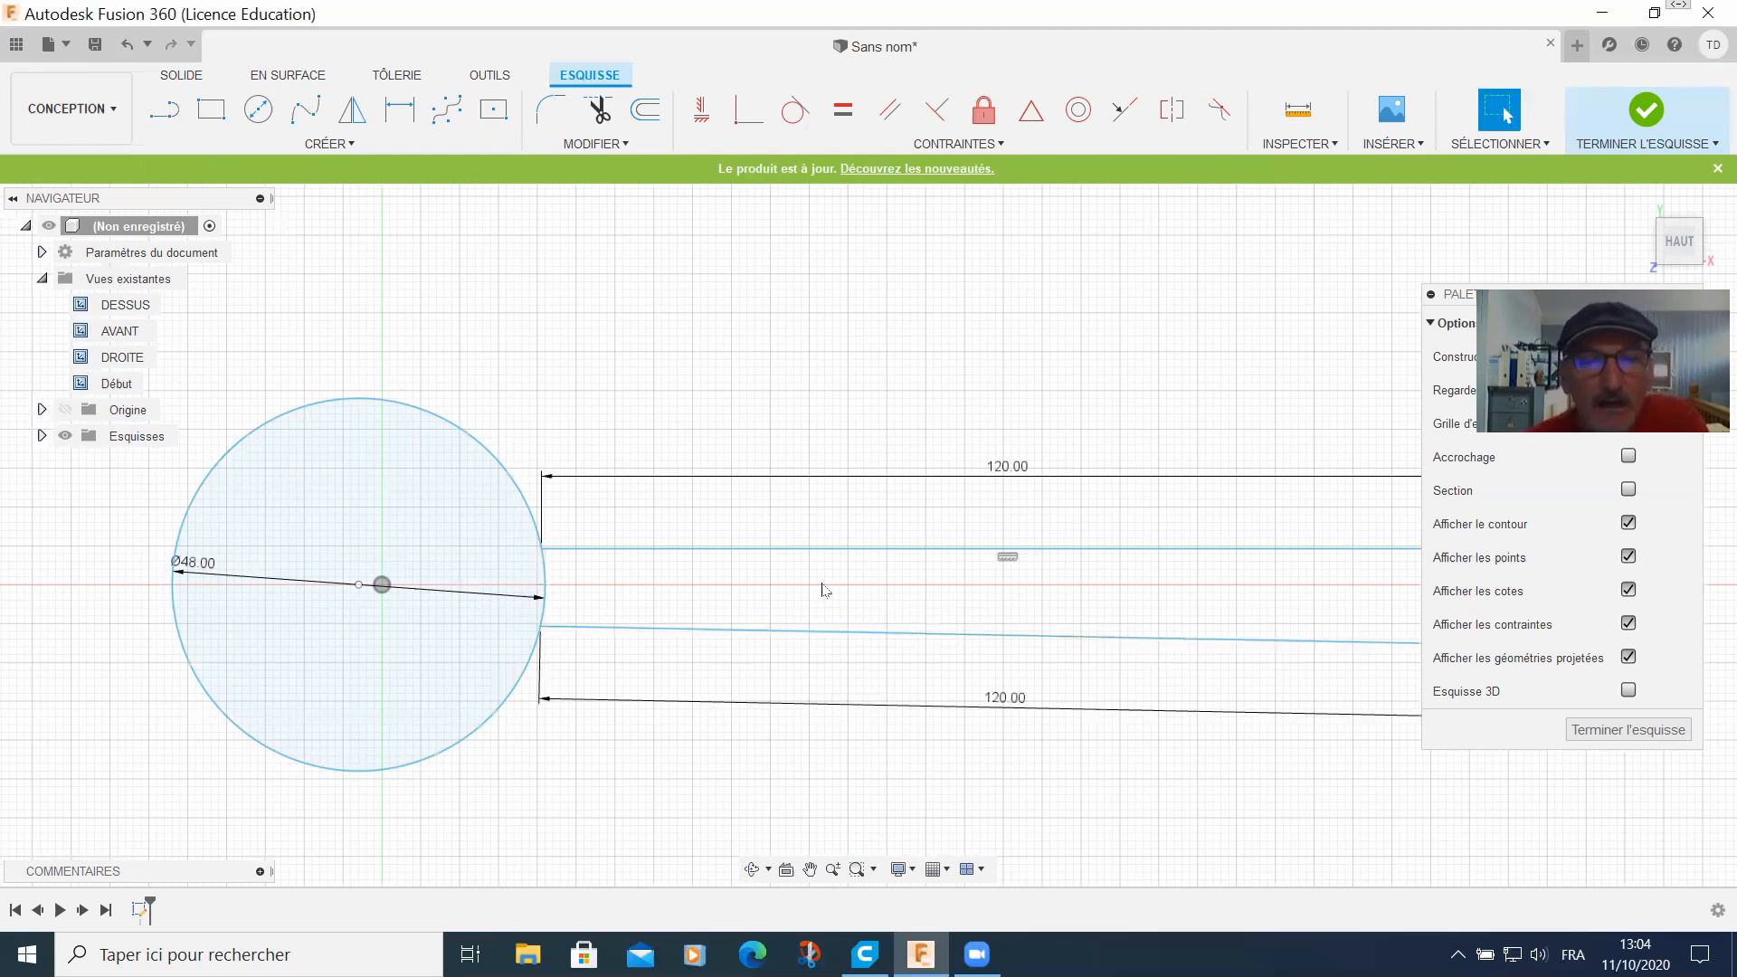
{"action": "left_click", "coordinate": [126, 43]}
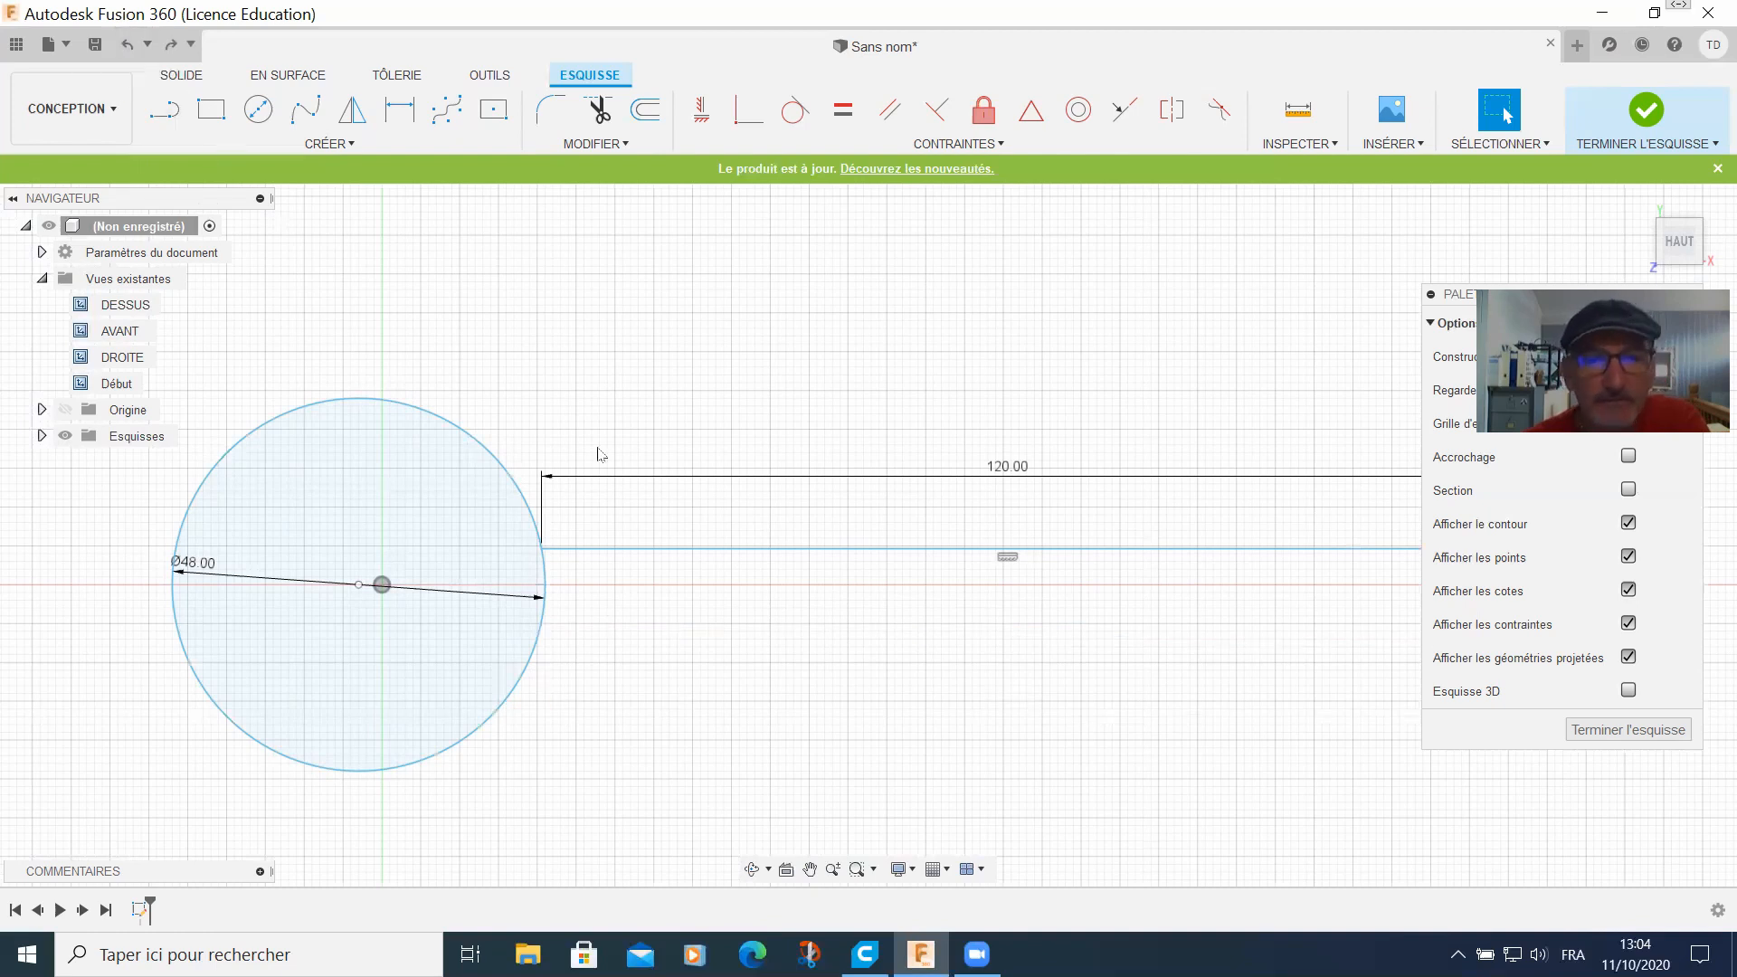
Step: Draw a second 120 mm horizontal line to the right from the circle's edge, below the axis and parallel to the first line
{"action": "left_click", "coordinate": [545, 631]}
{"action": "left_click", "coordinate": [164, 109]}
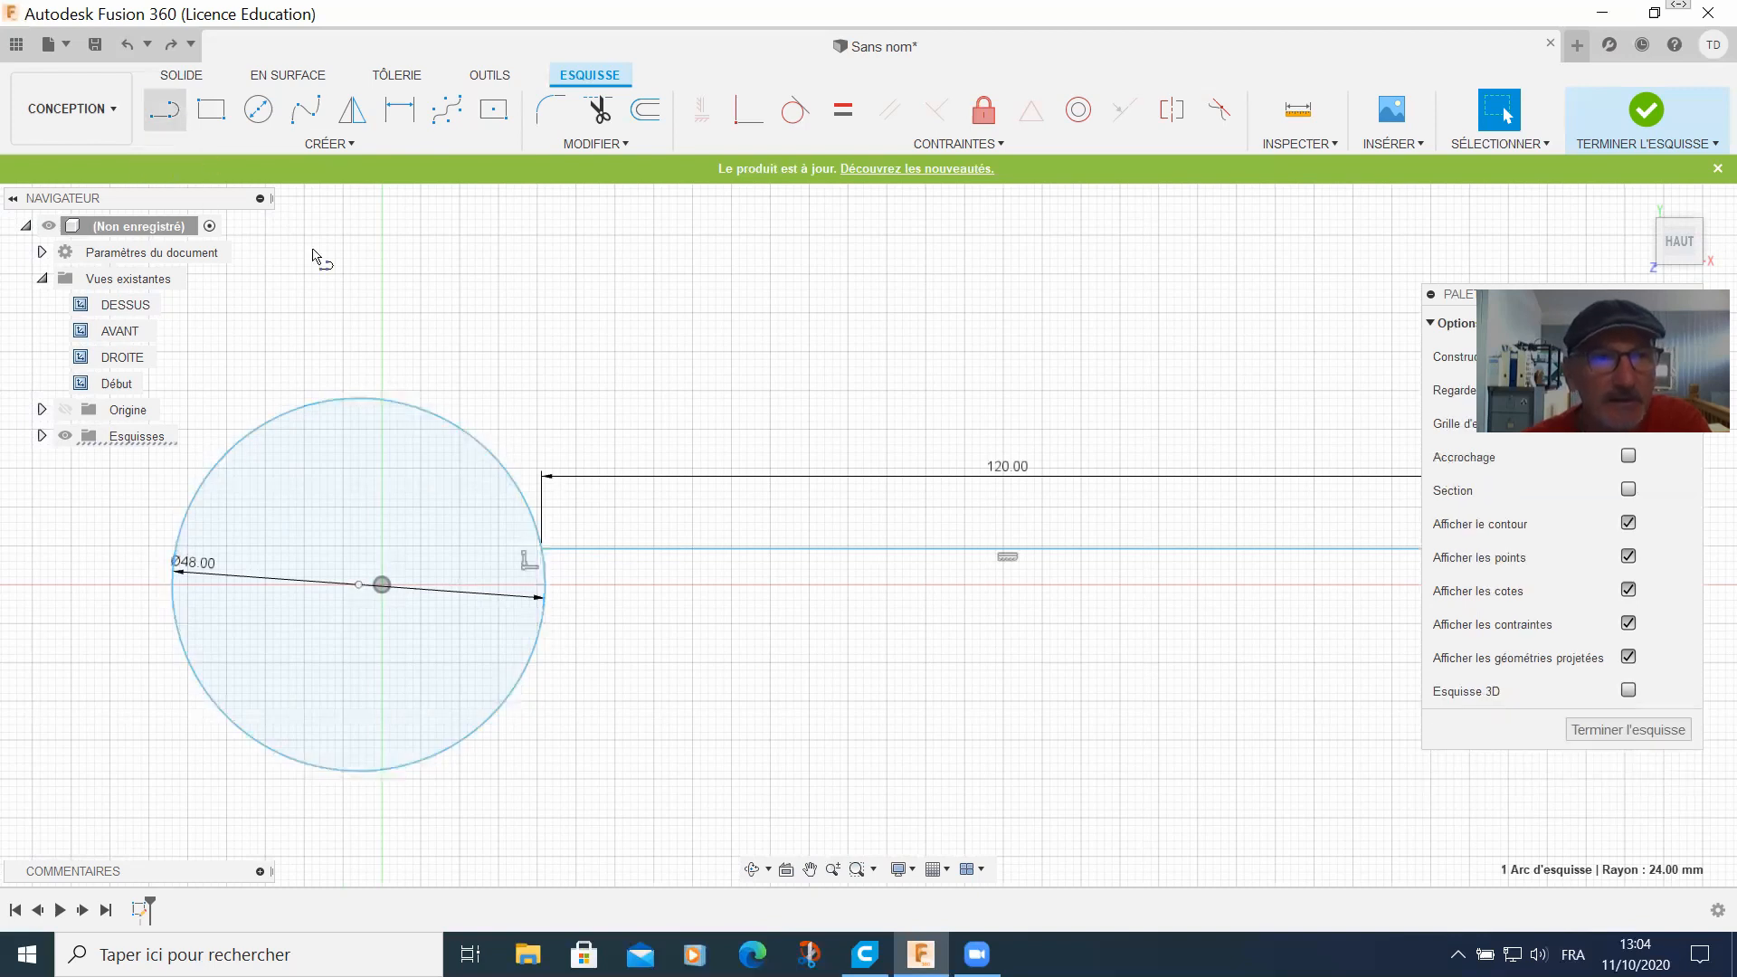
{"action": "left_click", "coordinate": [542, 626]}
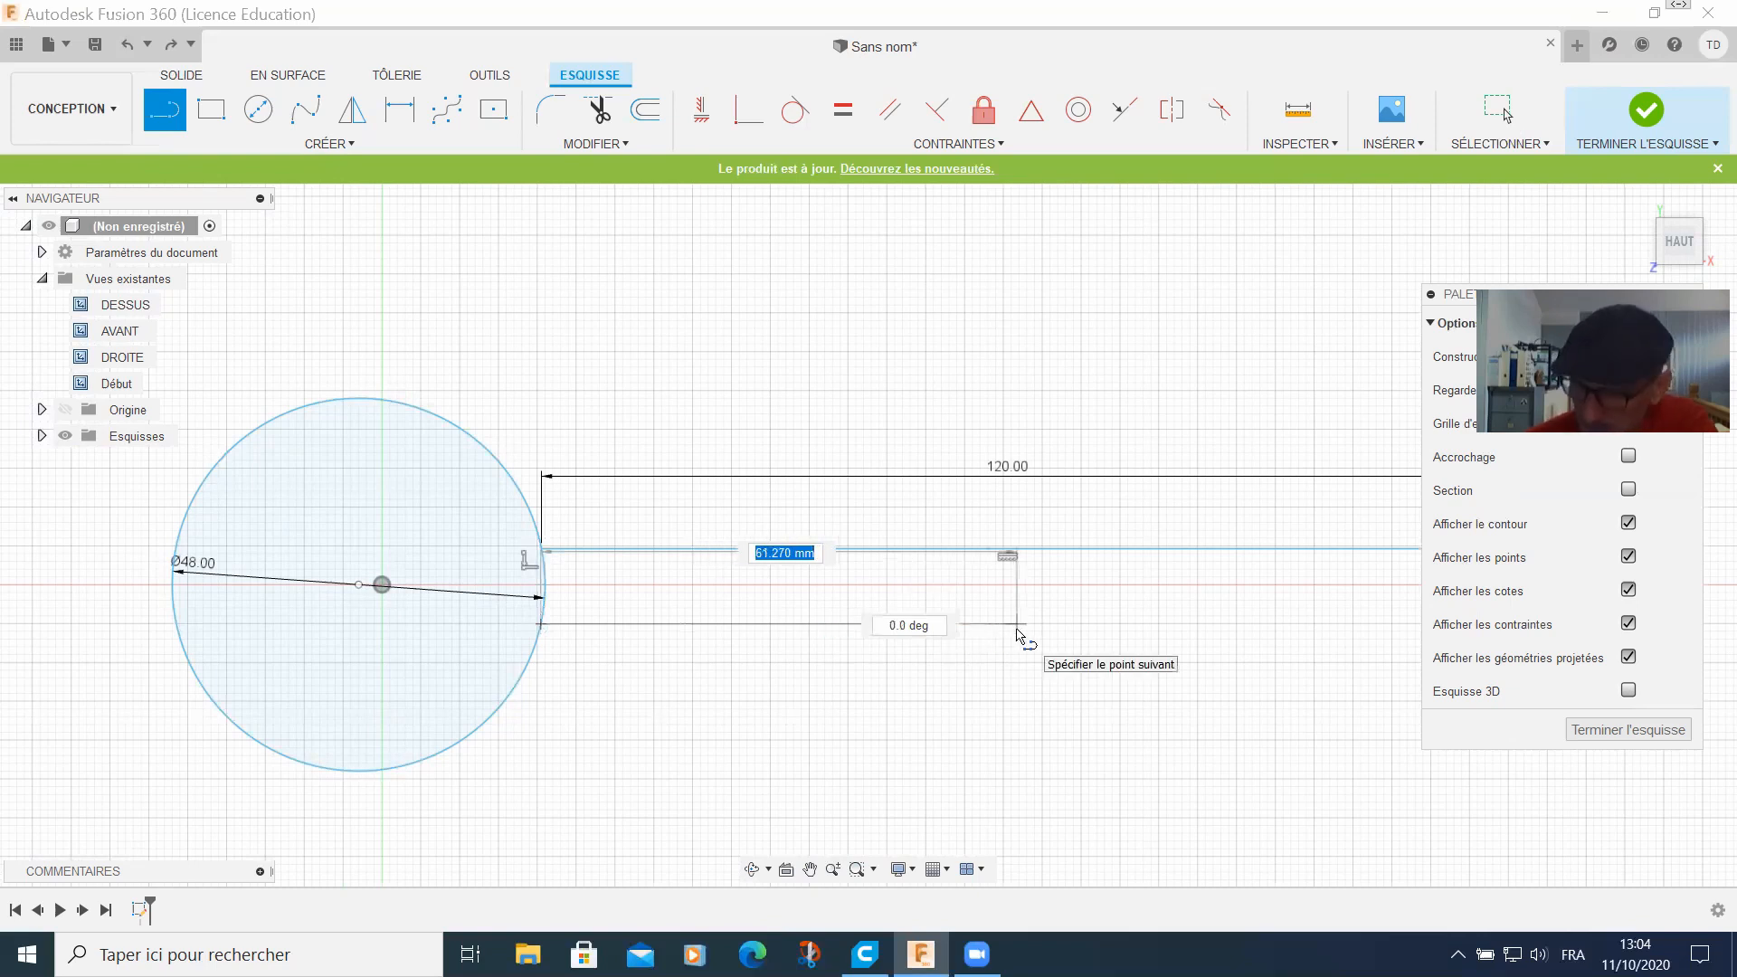
{"action": "type", "text": "120"}
{"action": "key", "text": "Return"}
{"action": "key", "text": "Escape"}
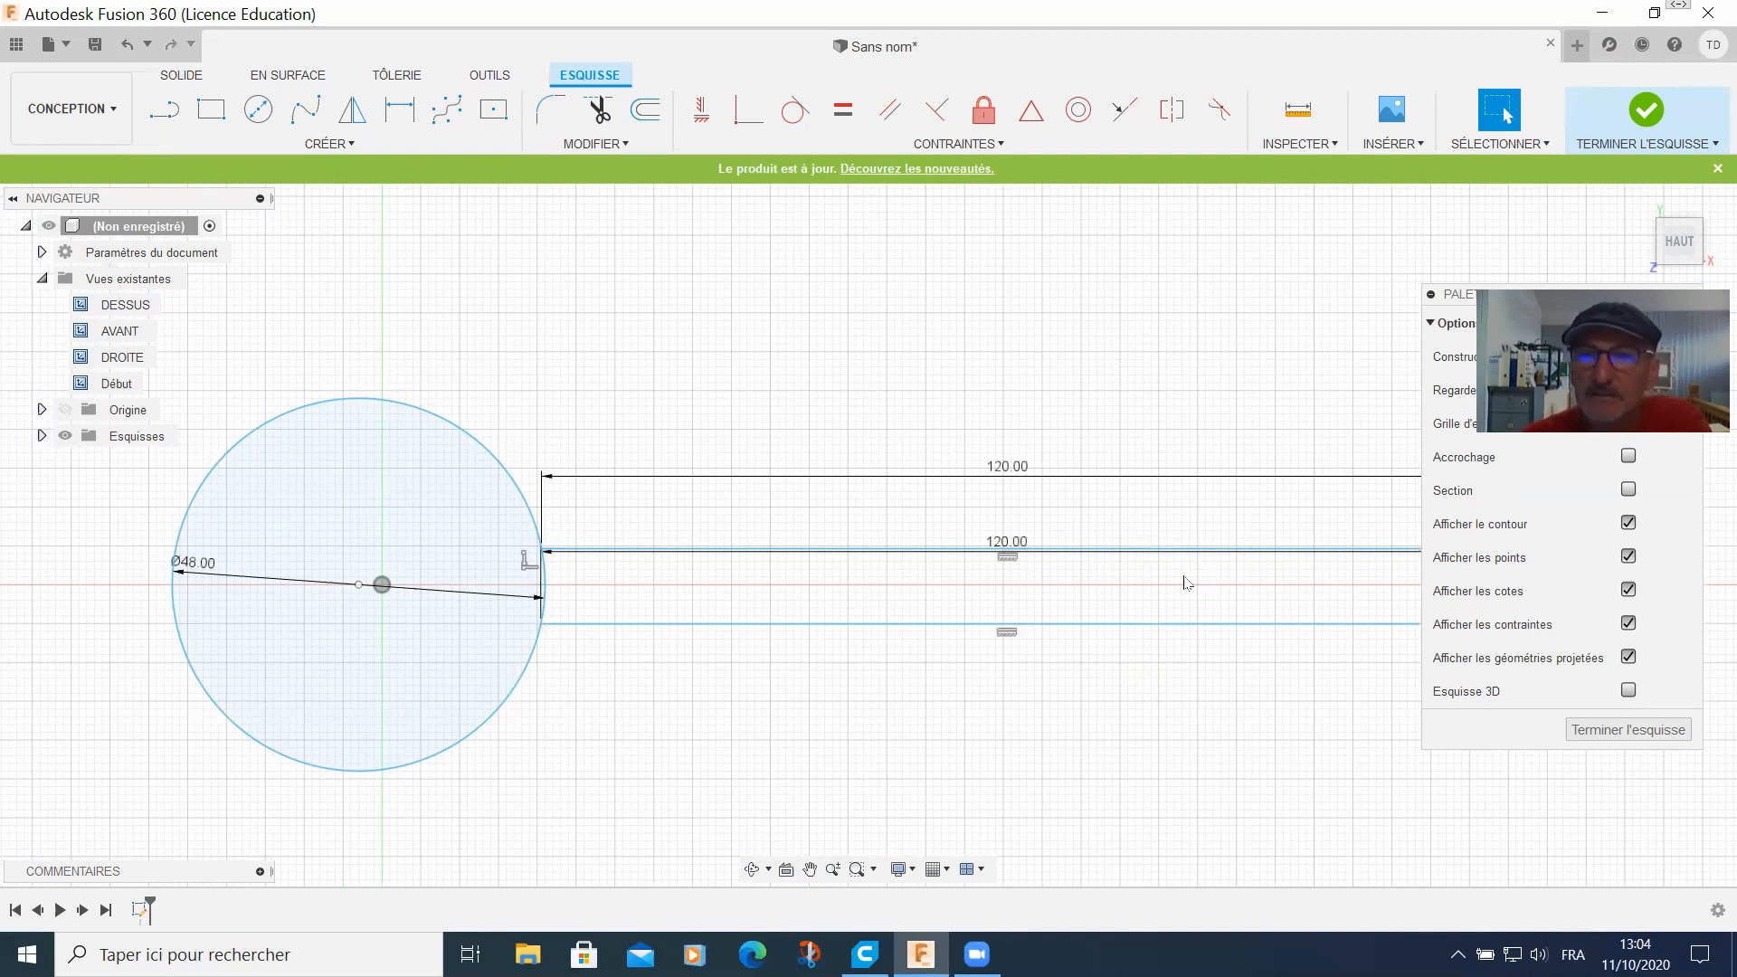
Step: Fillet the free right ends of the two horizontal lines to close the handle with a rounded tip
{"action": "scroll", "coordinate": [1188, 582], "scroll_direction": "down", "scroll_amount": 4}
{"action": "middle_click_drag", "start_coordinate": [904, 566], "coordinate": [738, 540]}
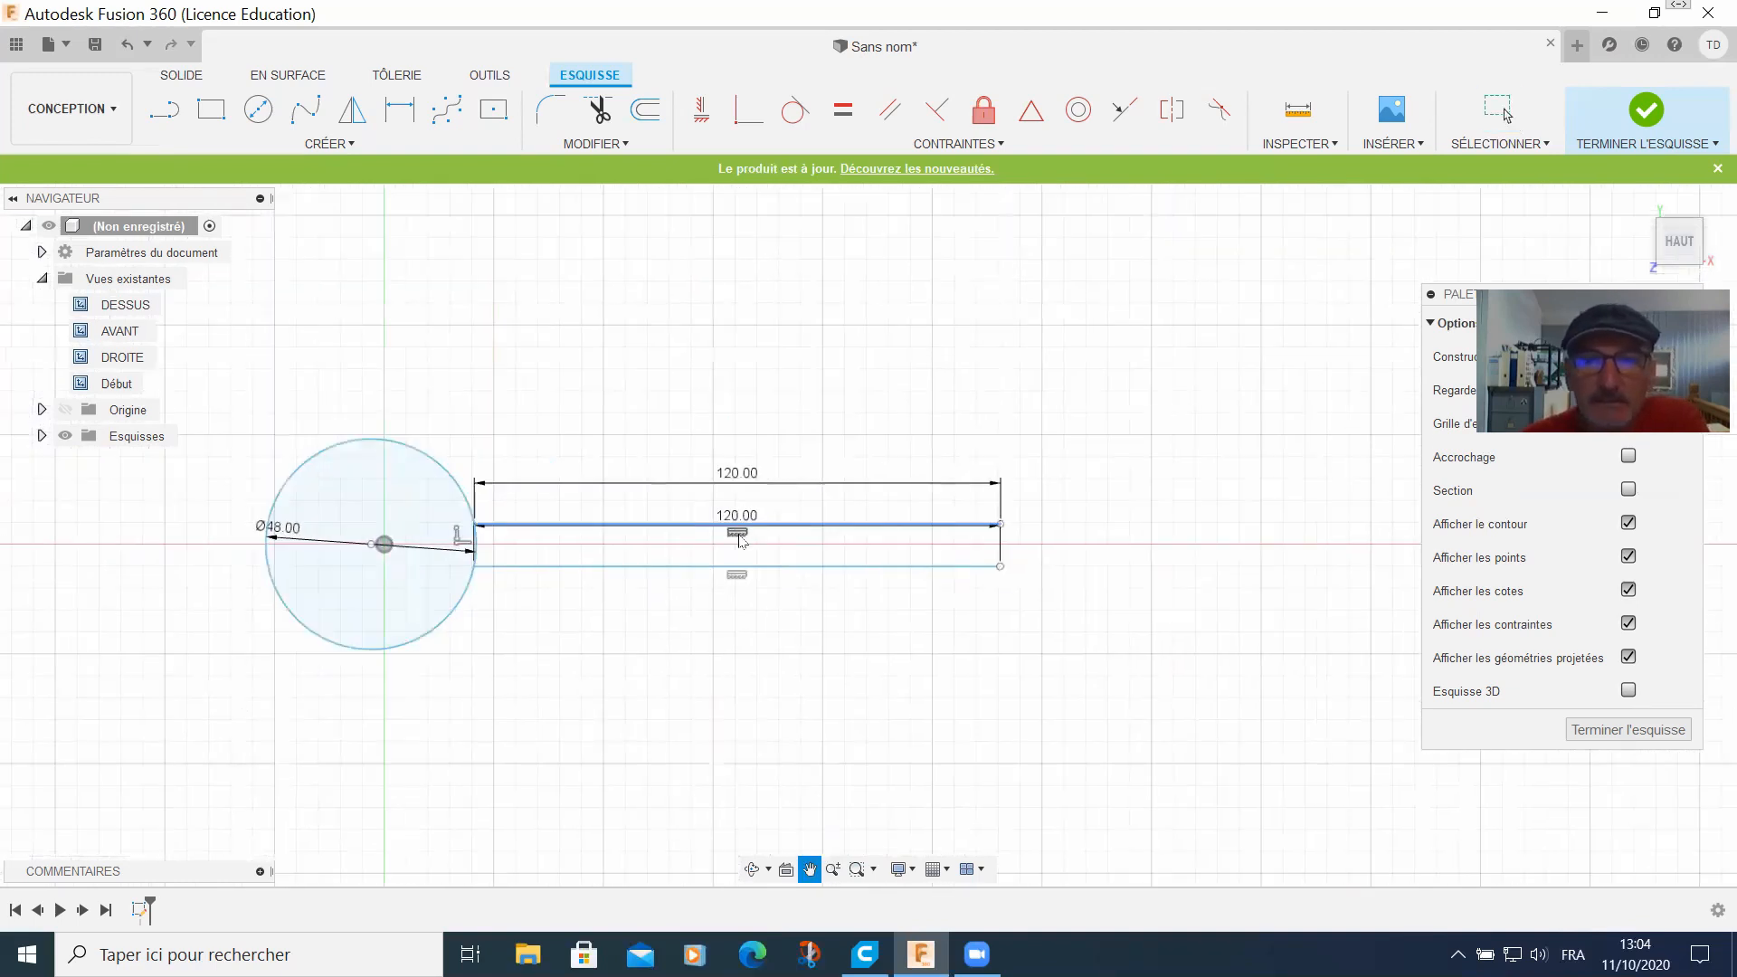
{"action": "scroll", "coordinate": [739, 540], "scroll_direction": "up", "scroll_amount": 1}
{"action": "scroll", "coordinate": [415, 182], "scroll_direction": "up", "scroll_amount": 1}
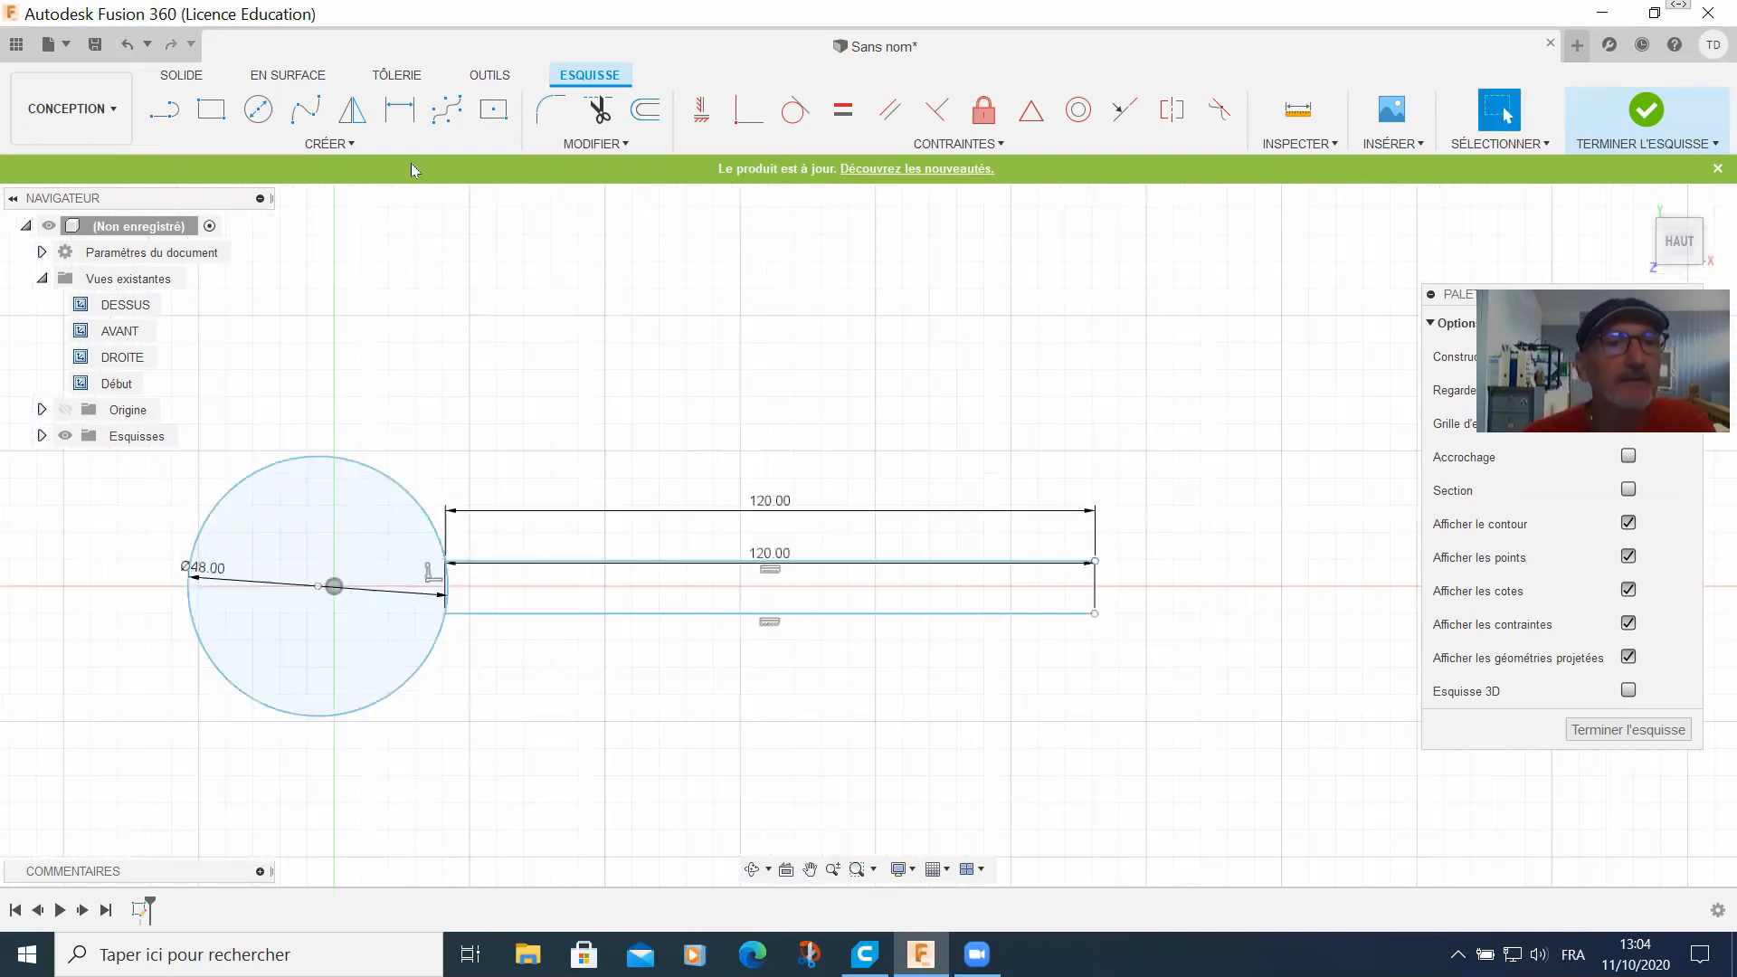
{"action": "left_click", "coordinate": [545, 109]}
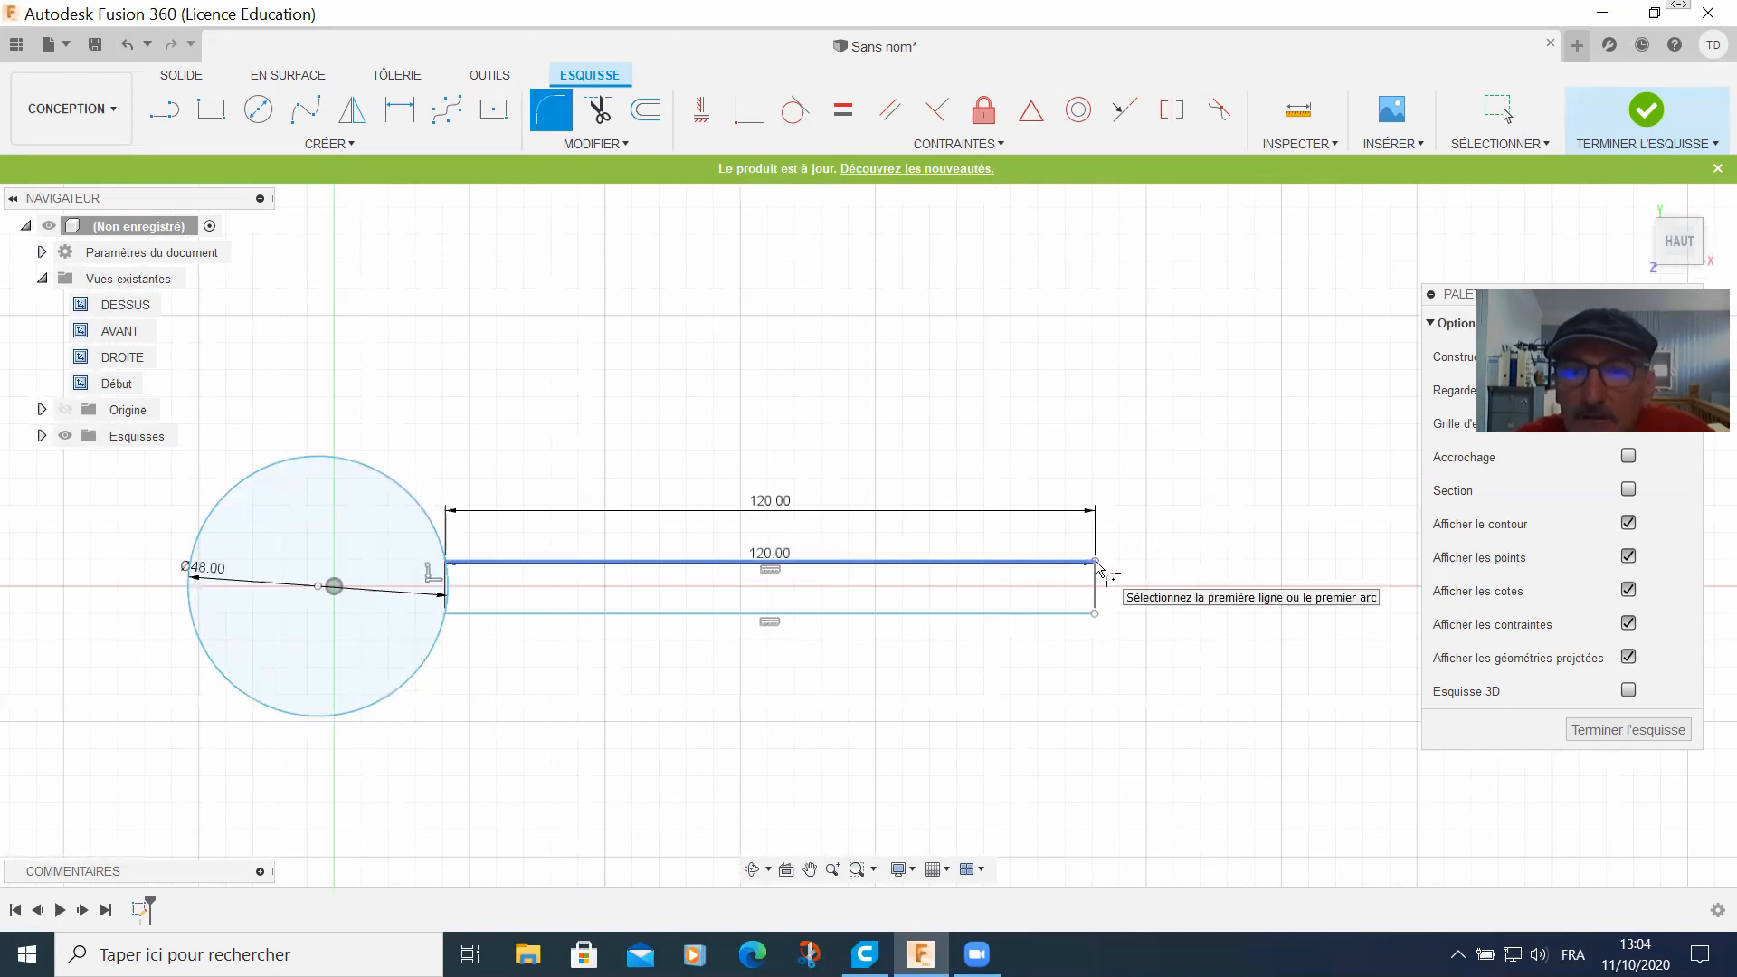
{"action": "left_click", "coordinate": [1105, 568]}
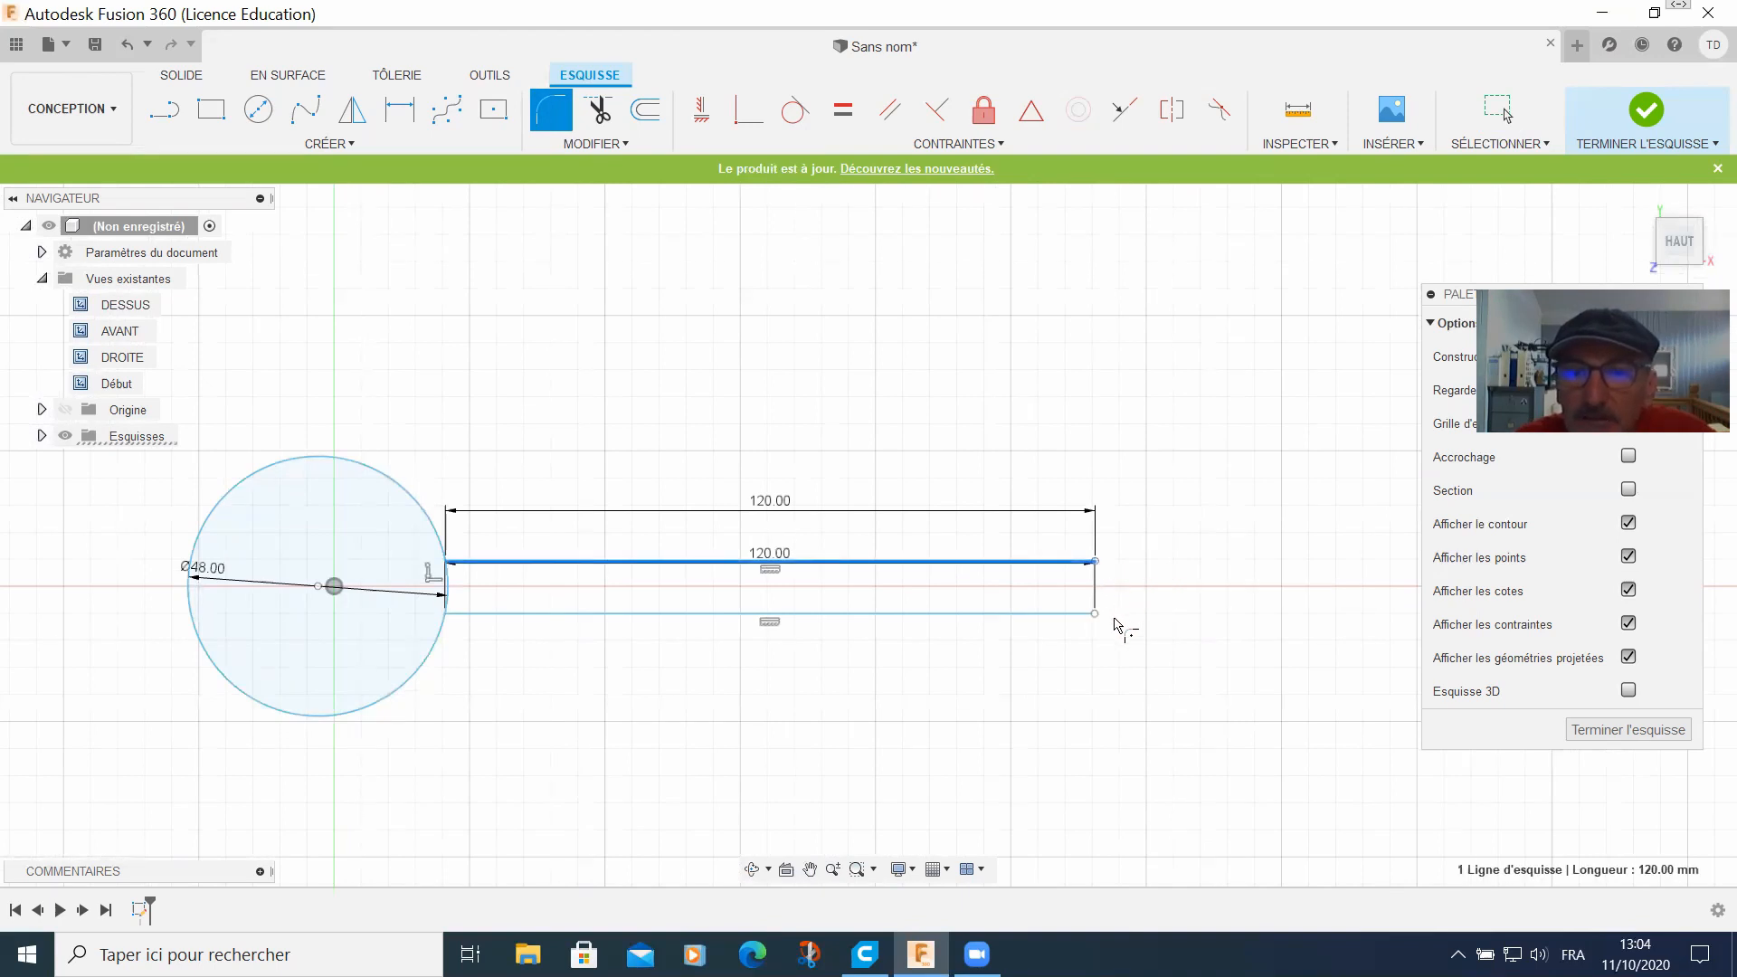
{"action": "left_click", "coordinate": [1096, 614]}
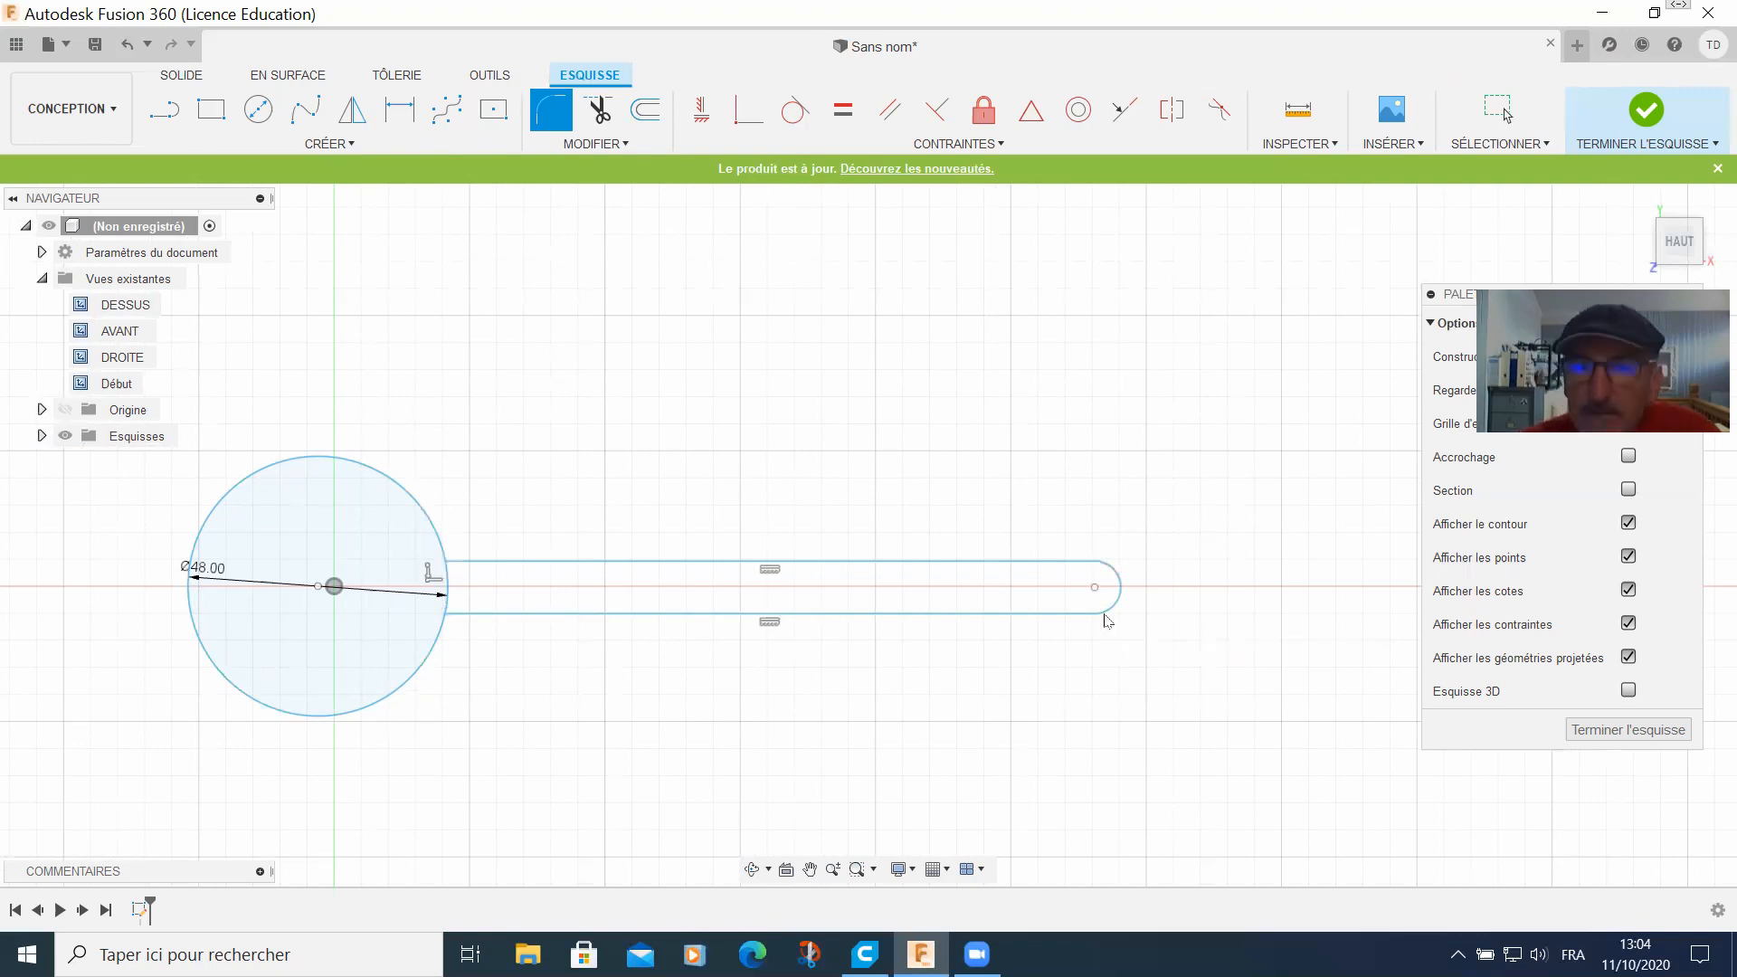
{"action": "key", "text": "Escape"}
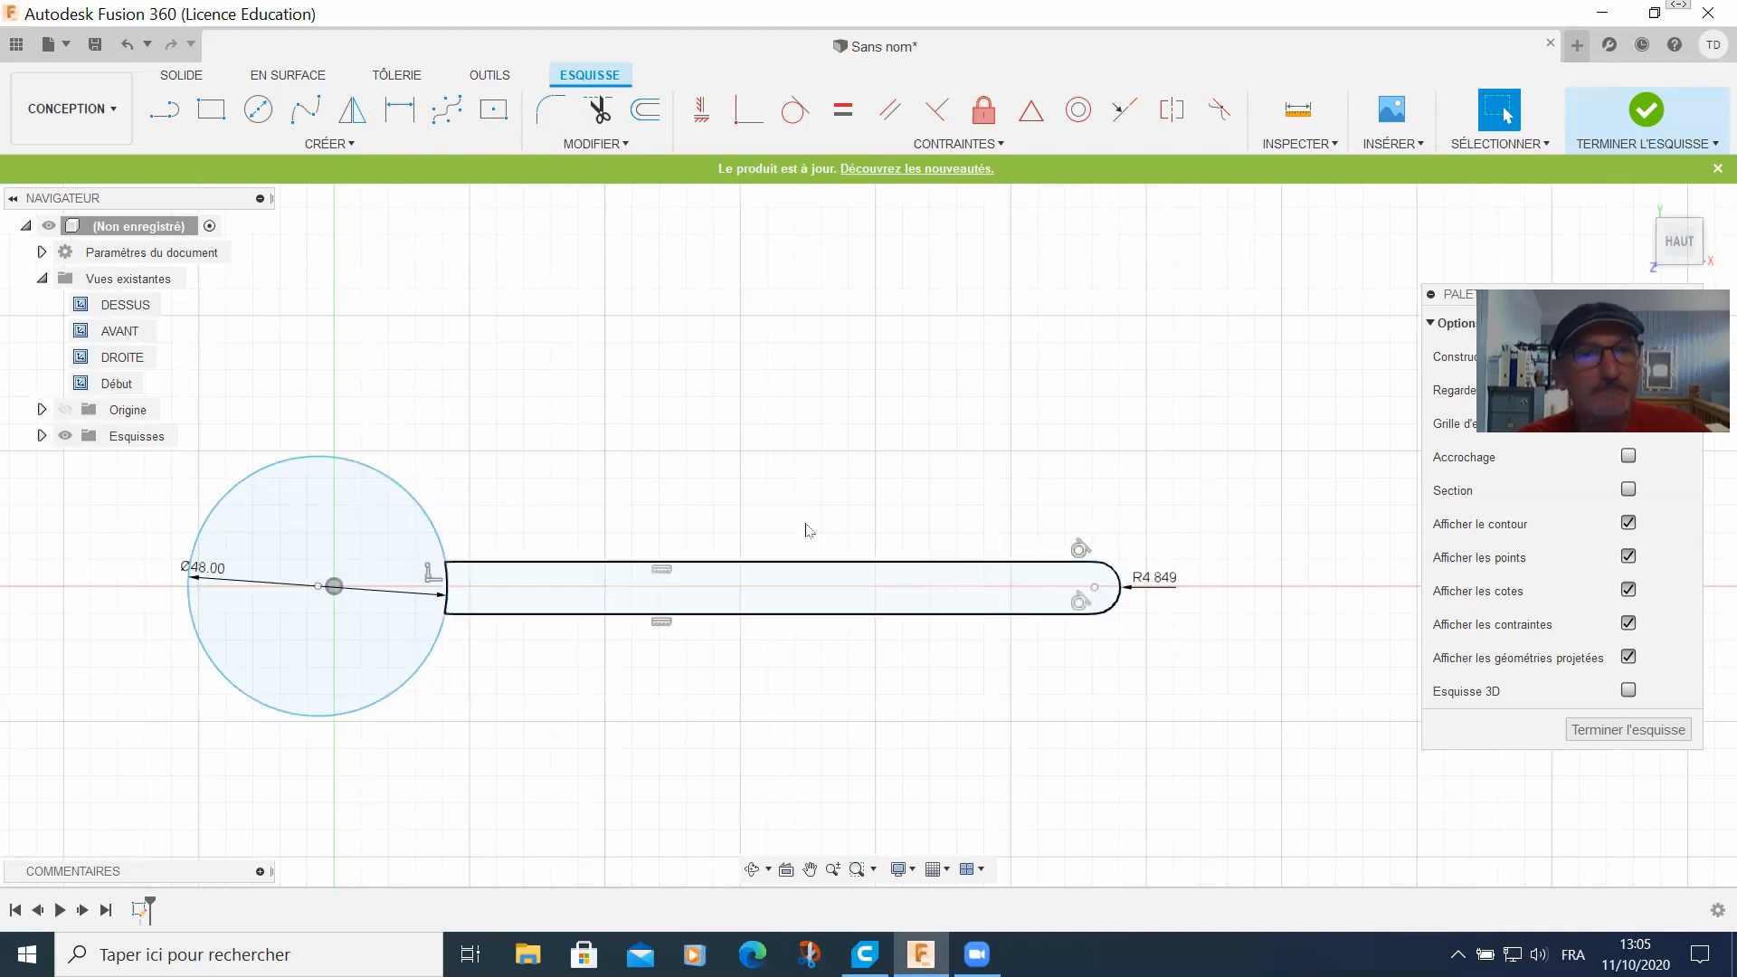
Step: Draw a three-point spline bulging above the handle, from the upper line's middle portion to the start of the rounded tip
{"action": "left_click", "coordinate": [304, 123]}
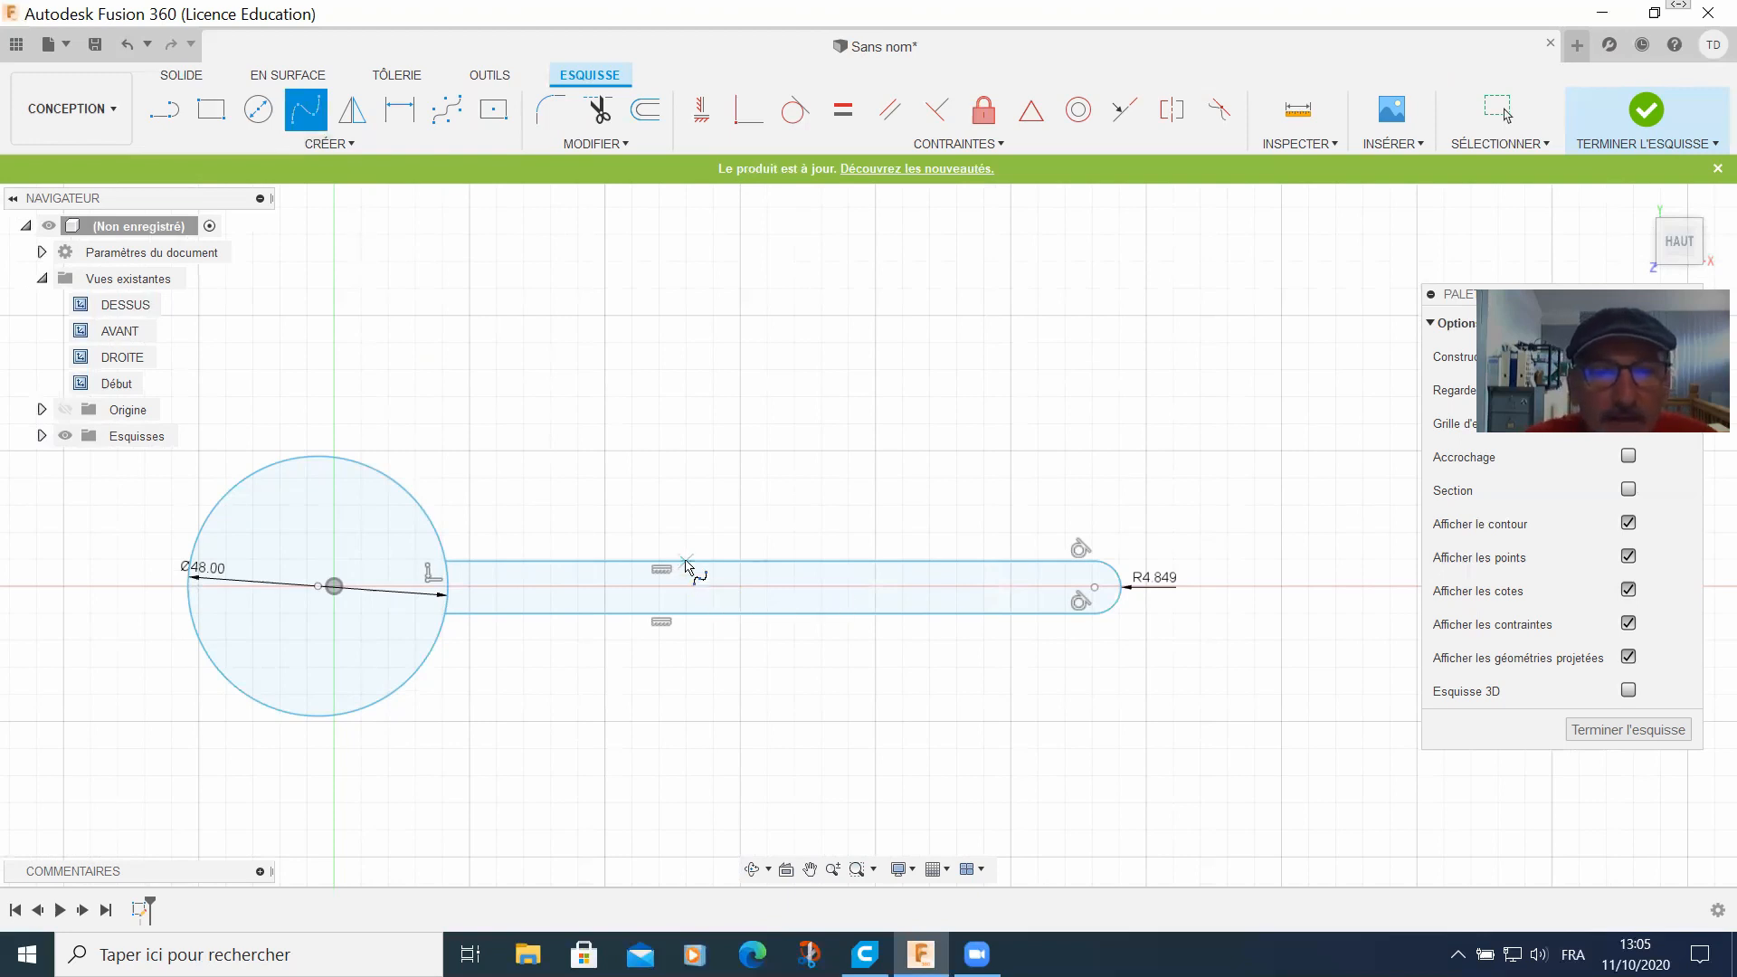
{"action": "left_click", "coordinate": [686, 561]}
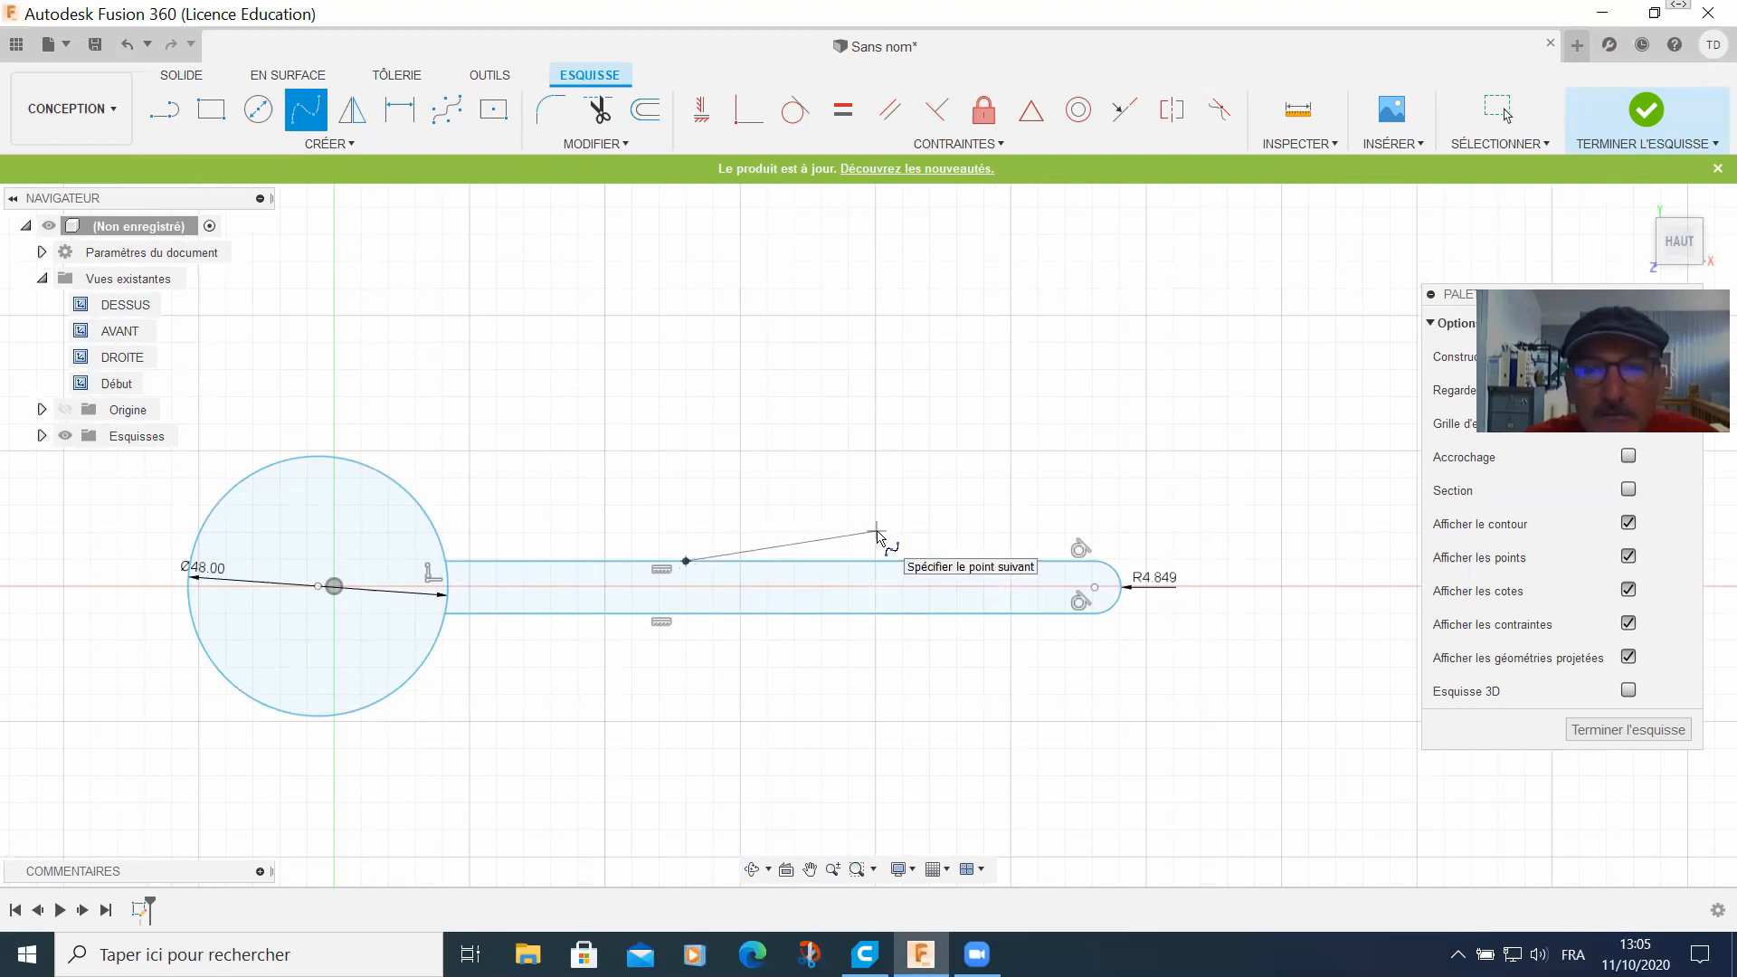
{"action": "left_click", "coordinate": [877, 532]}
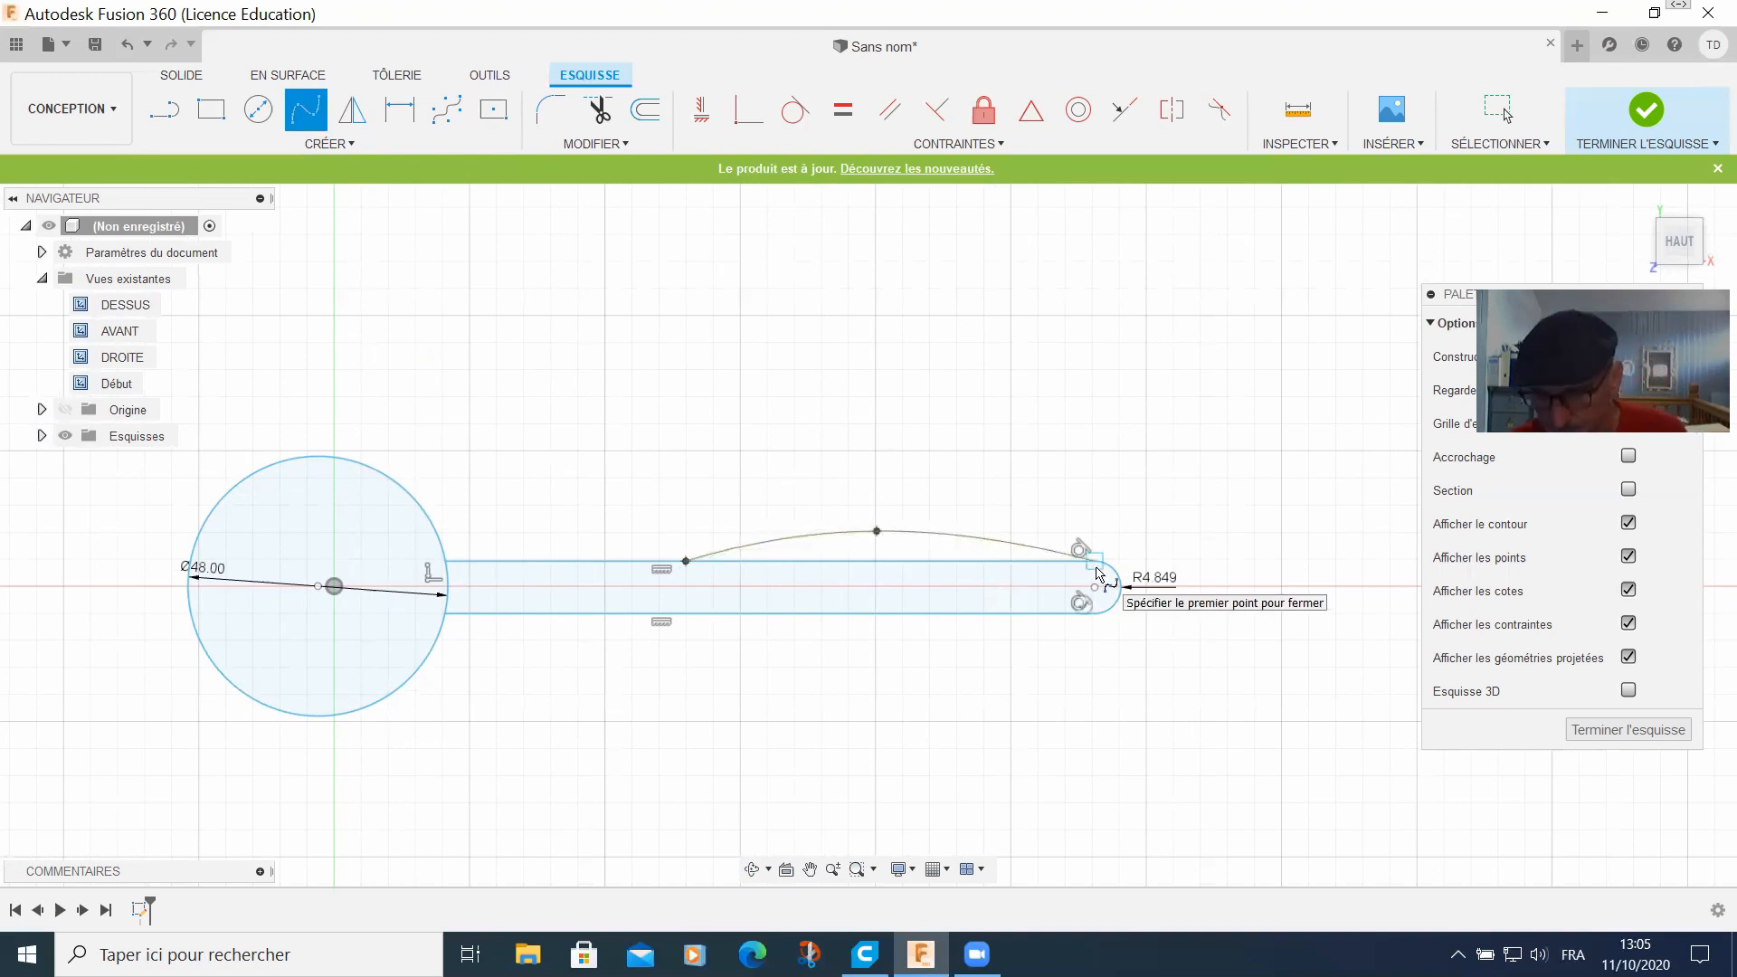
{"action": "left_click", "coordinate": [1096, 562]}
{"action": "key", "text": "Escape"}
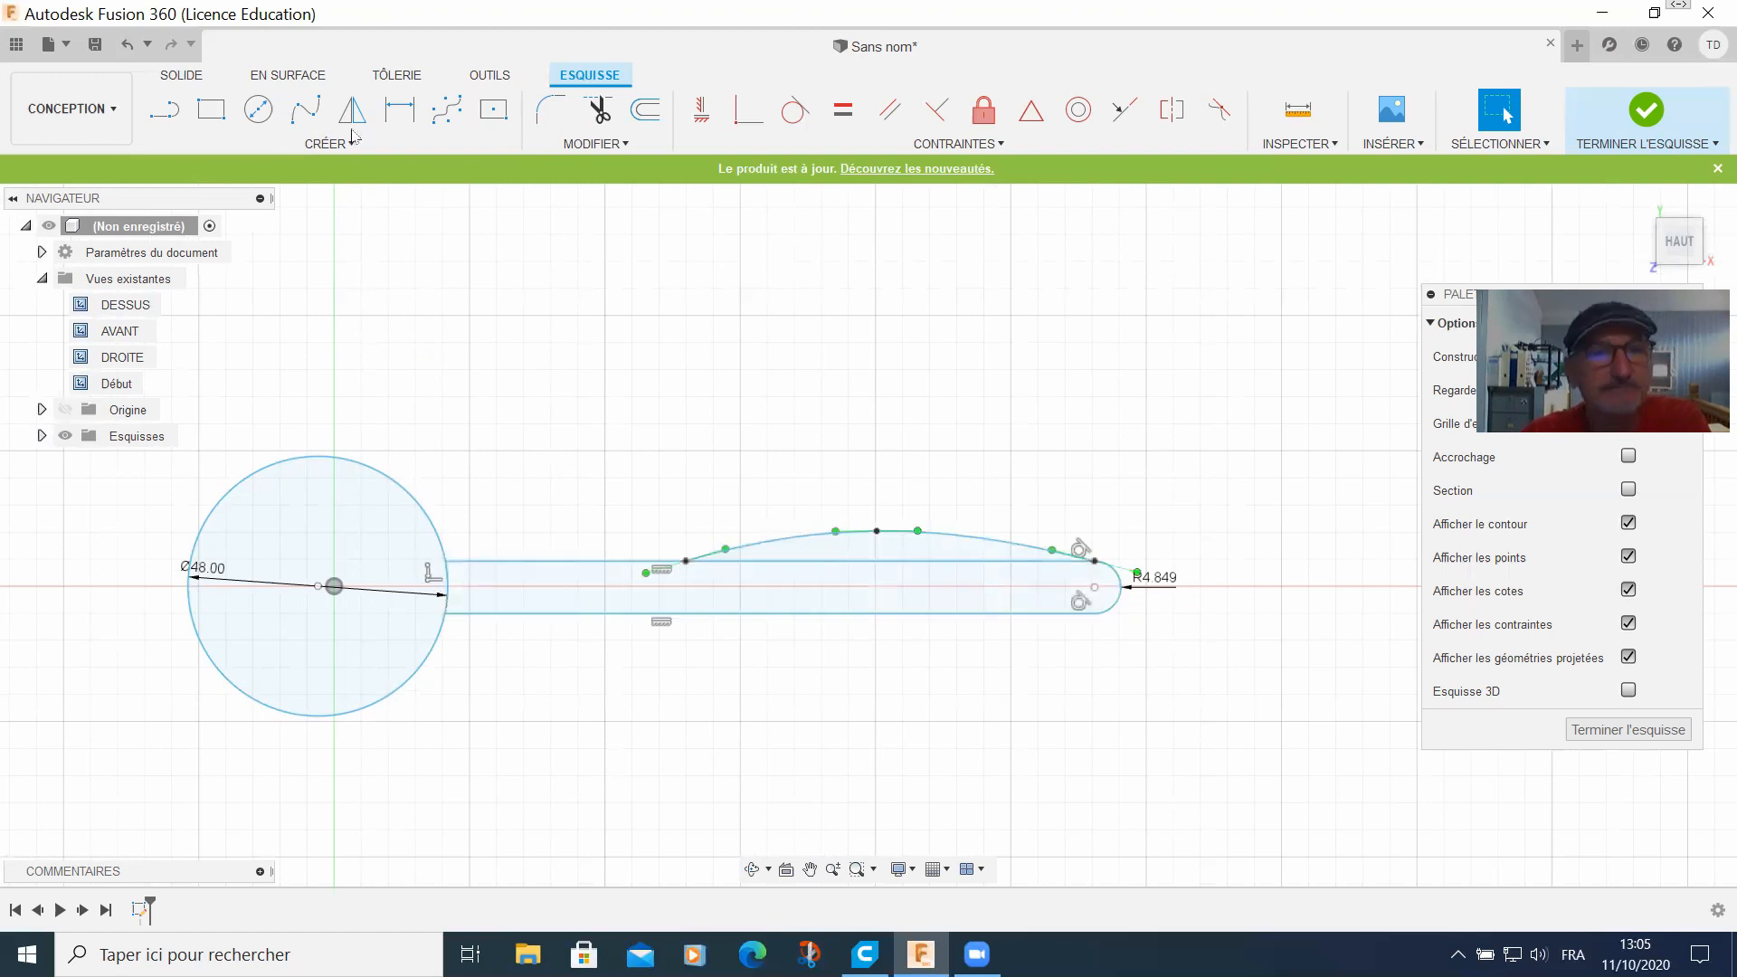
Step: Draw a horizontal construction line along the handle's centre axis, from just before the bulge to beyond the rounded tip
{"action": "left_click", "coordinate": [164, 110]}
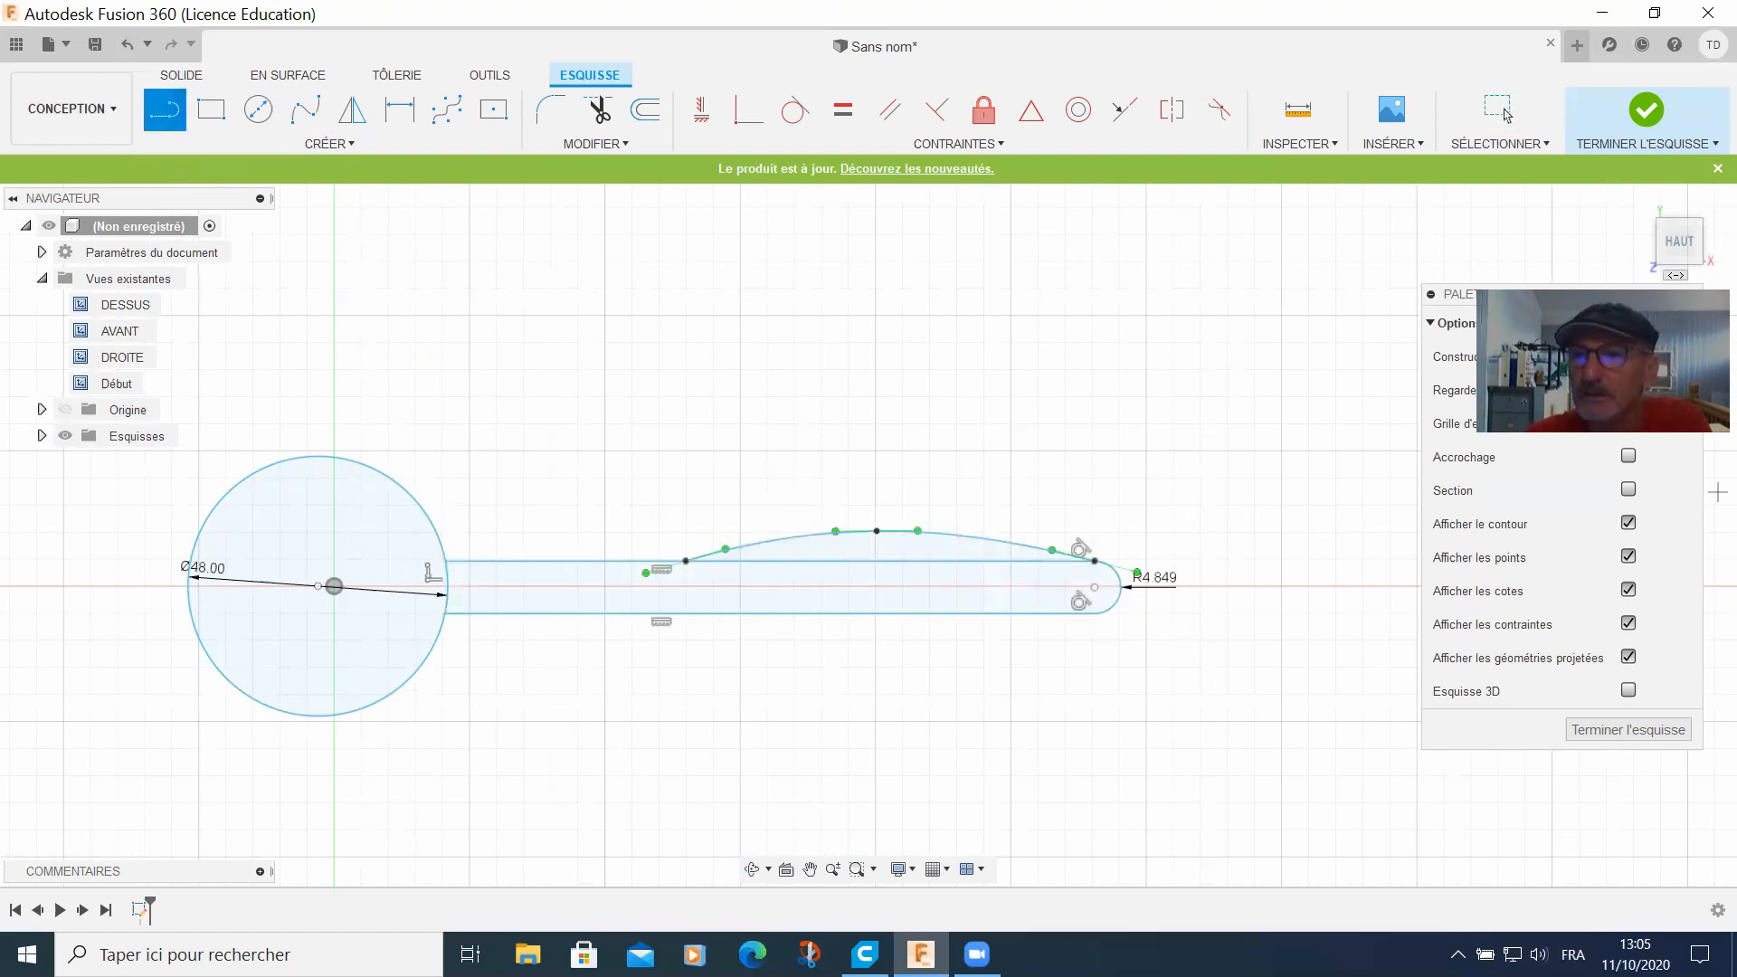
{"action": "left_click", "coordinate": [1629, 358]}
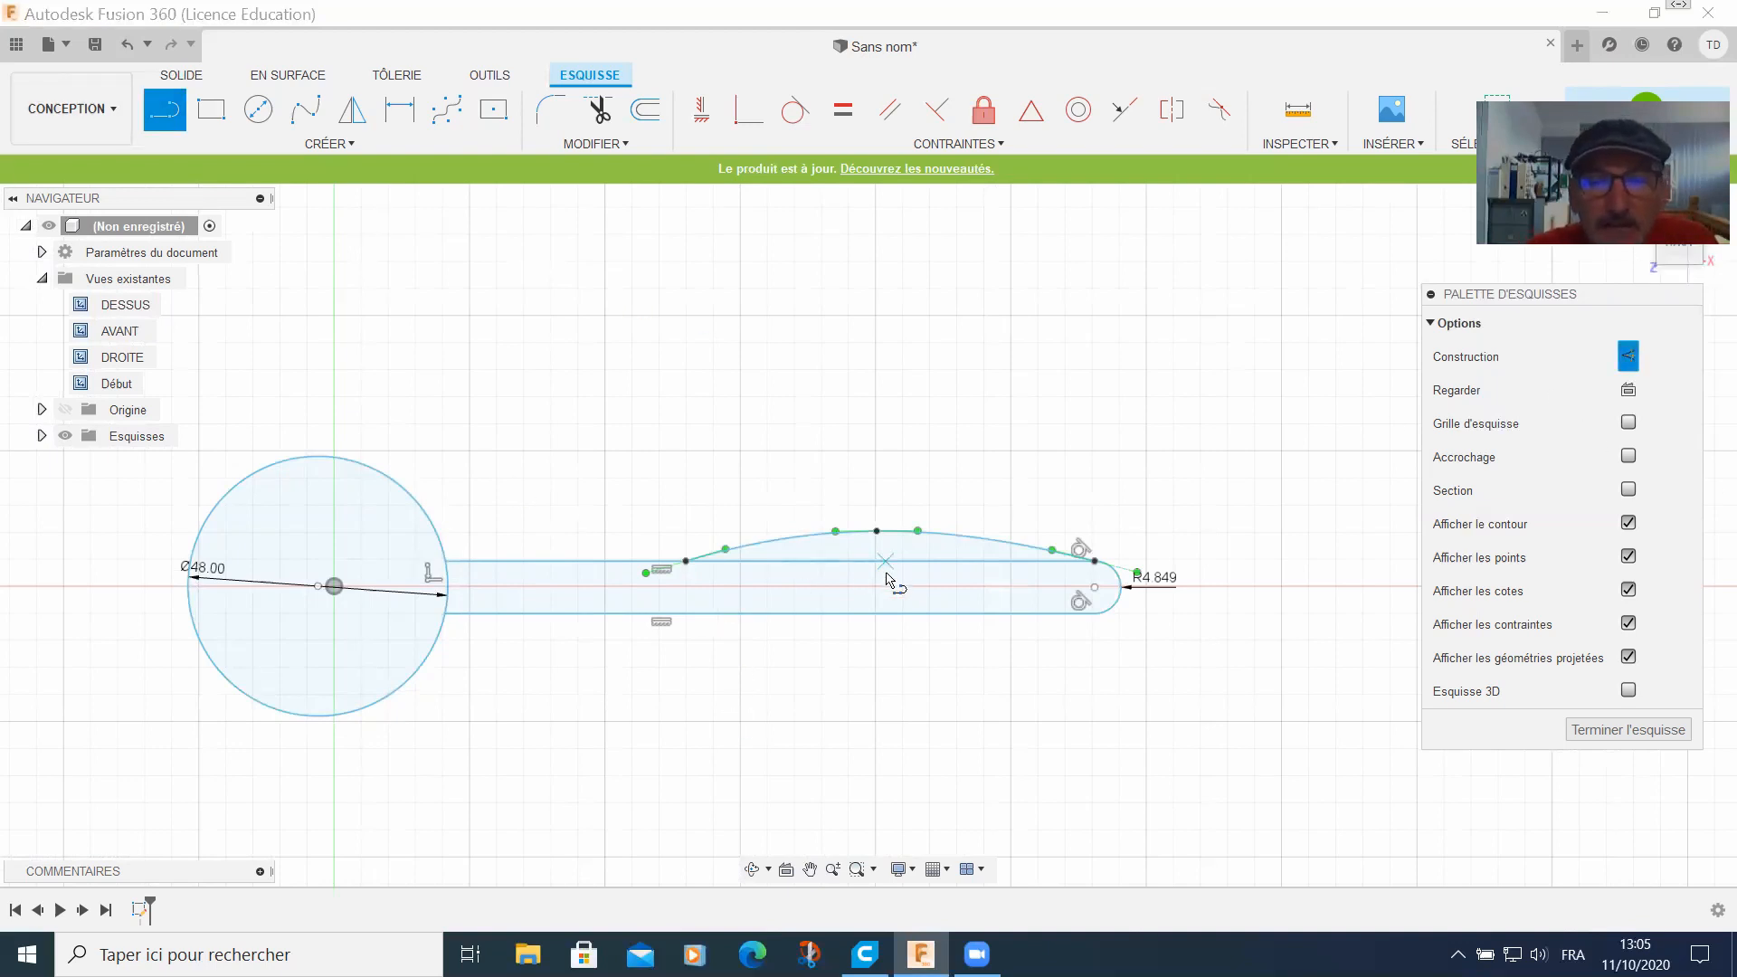
{"action": "left_click", "coordinate": [653, 587]}
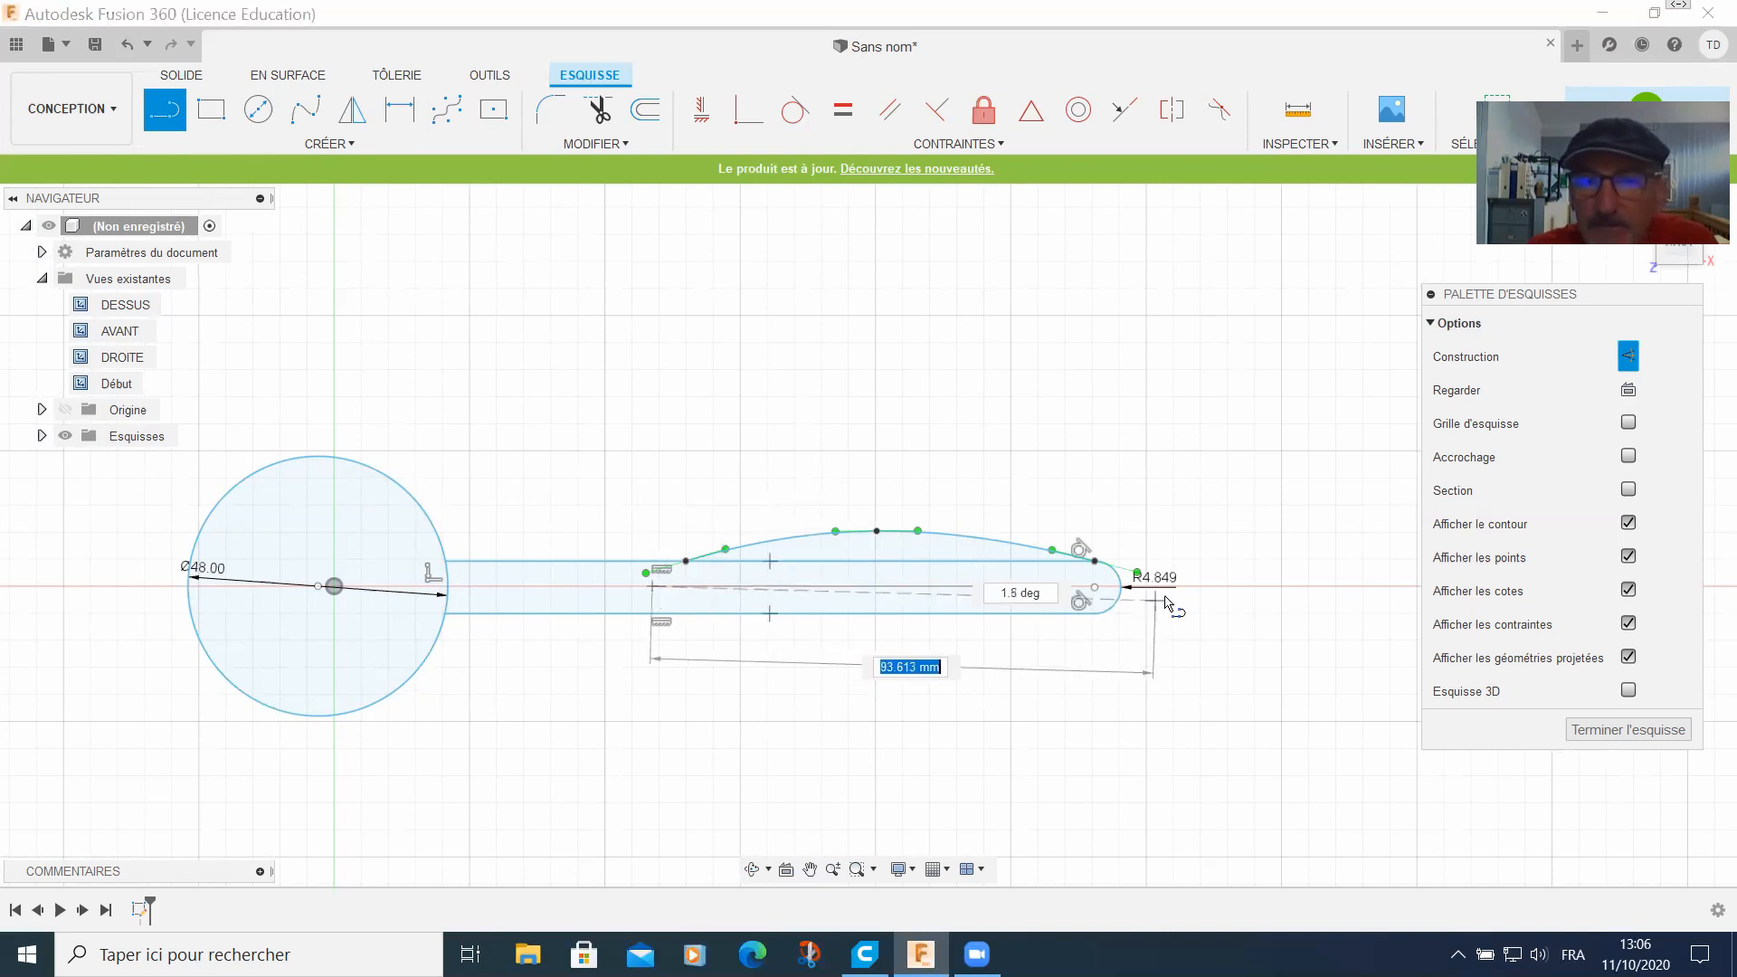
{"action": "left_click", "coordinate": [1210, 588]}
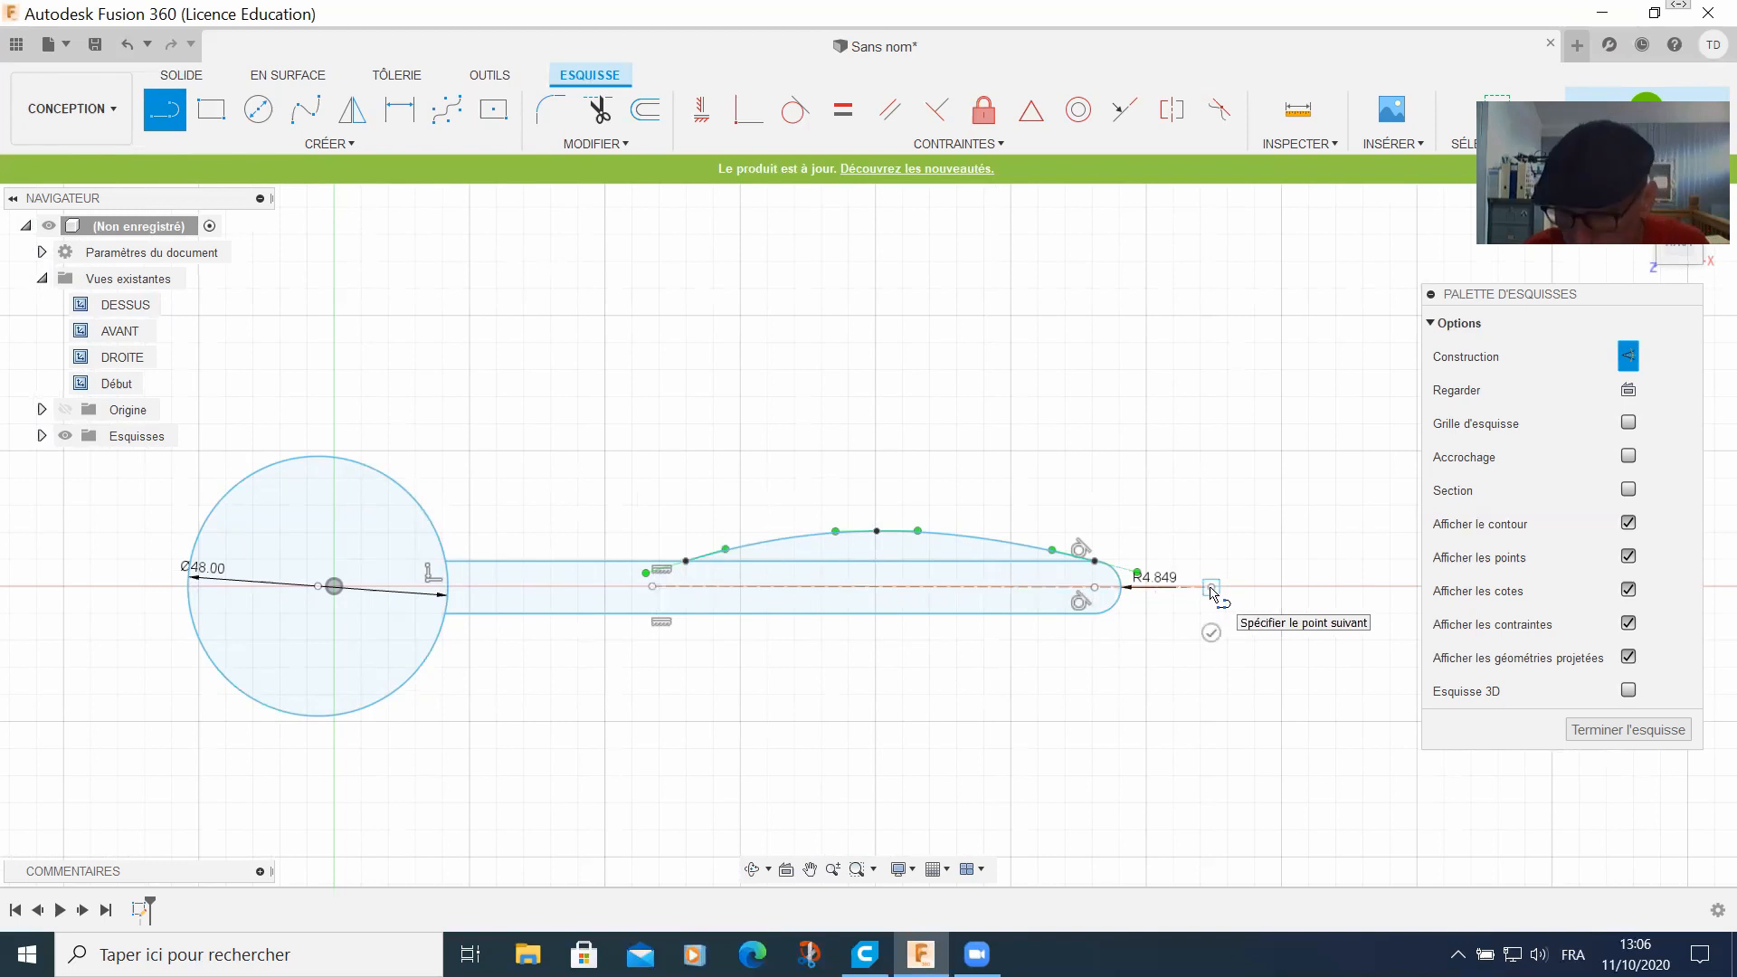
{"action": "key", "text": "Escape"}
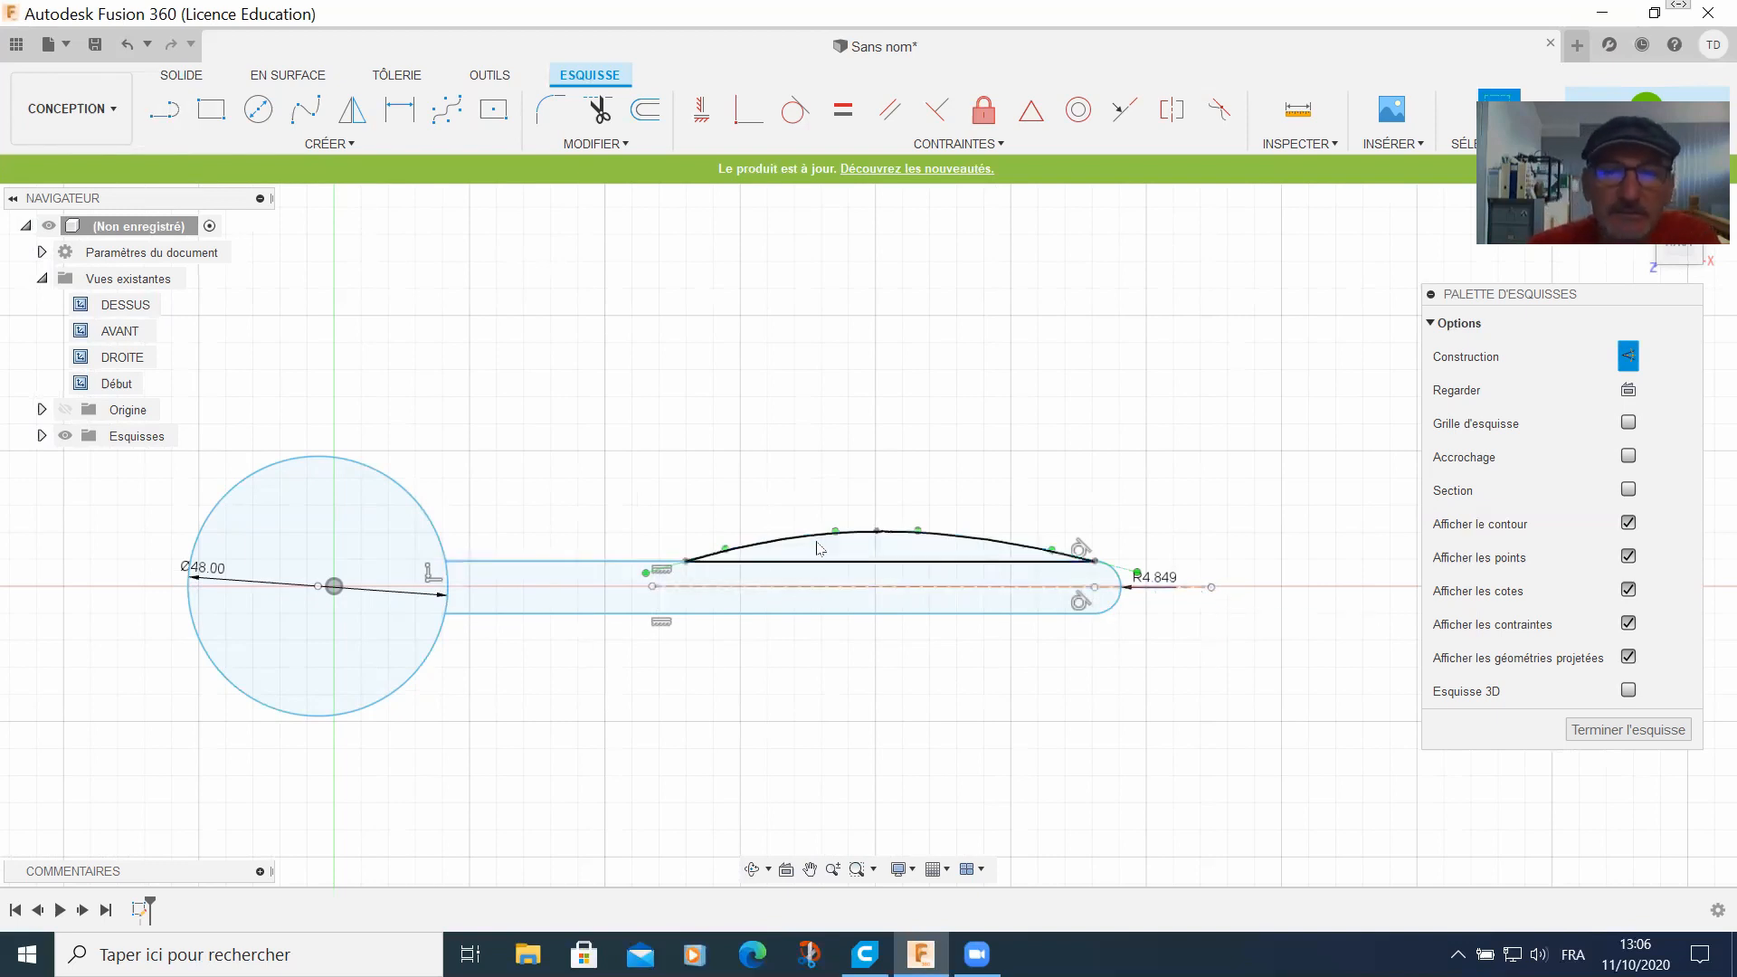
{"action": "left_click", "coordinate": [736, 559]}
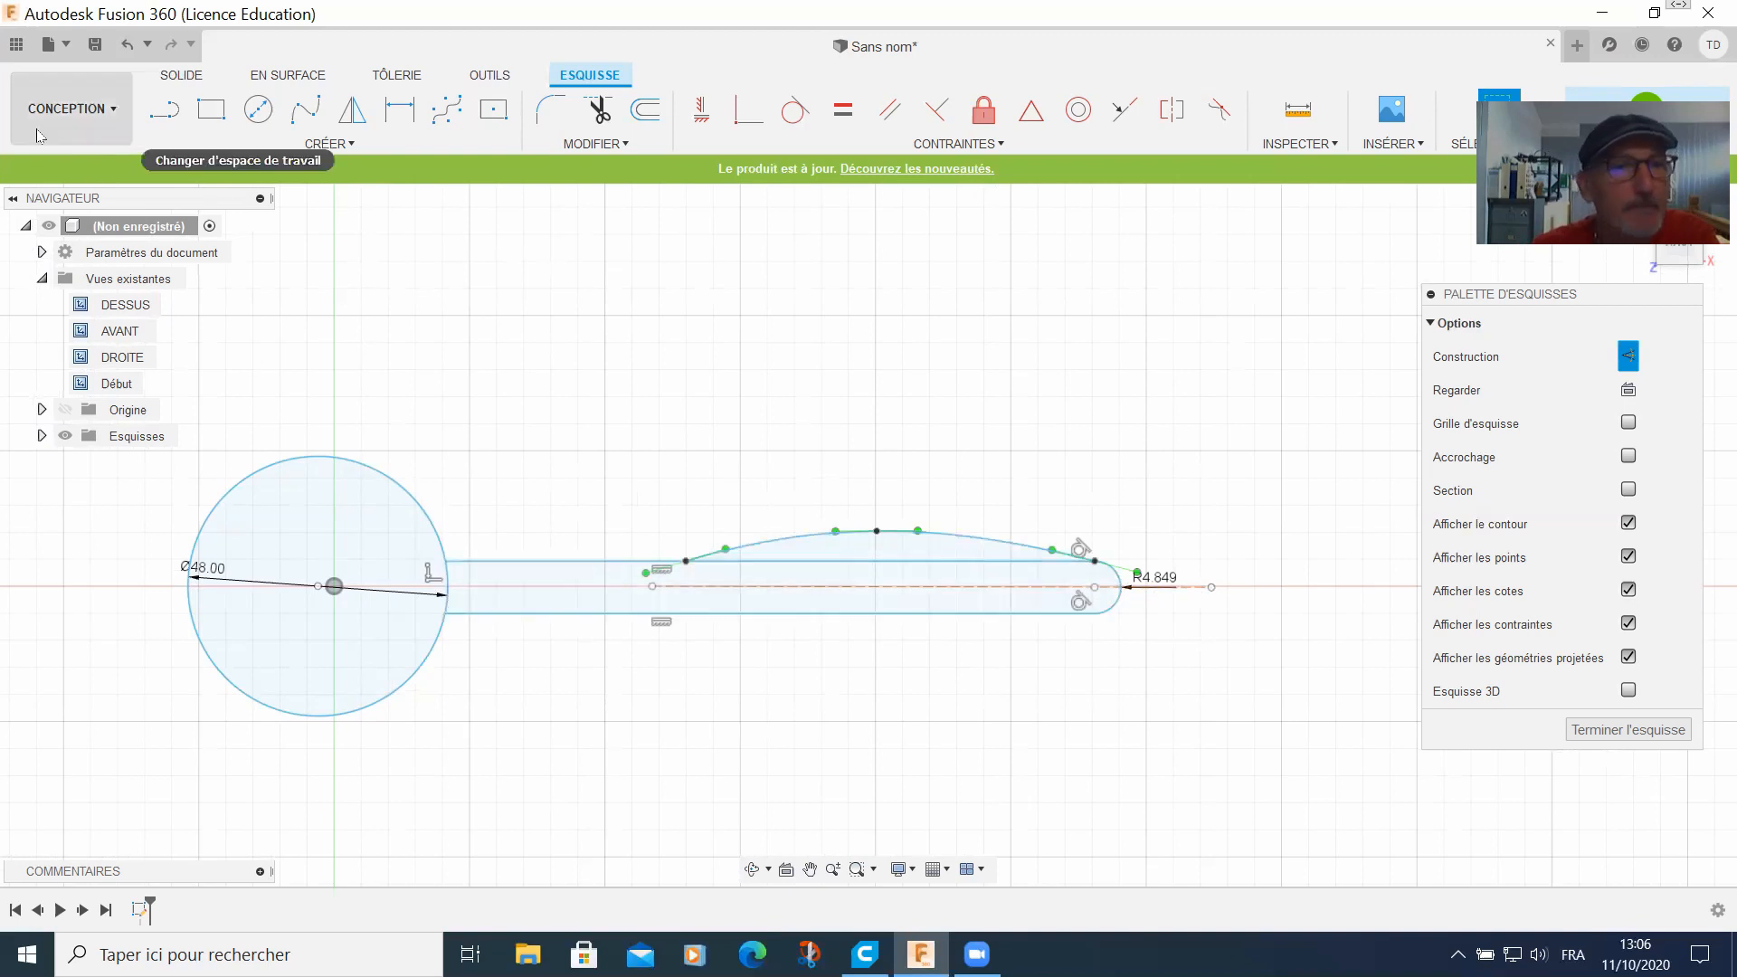
Step: Mirror the bulge spline across the horizontal construction line to the handle's lower side
{"action": "left_click", "coordinate": [322, 147]}
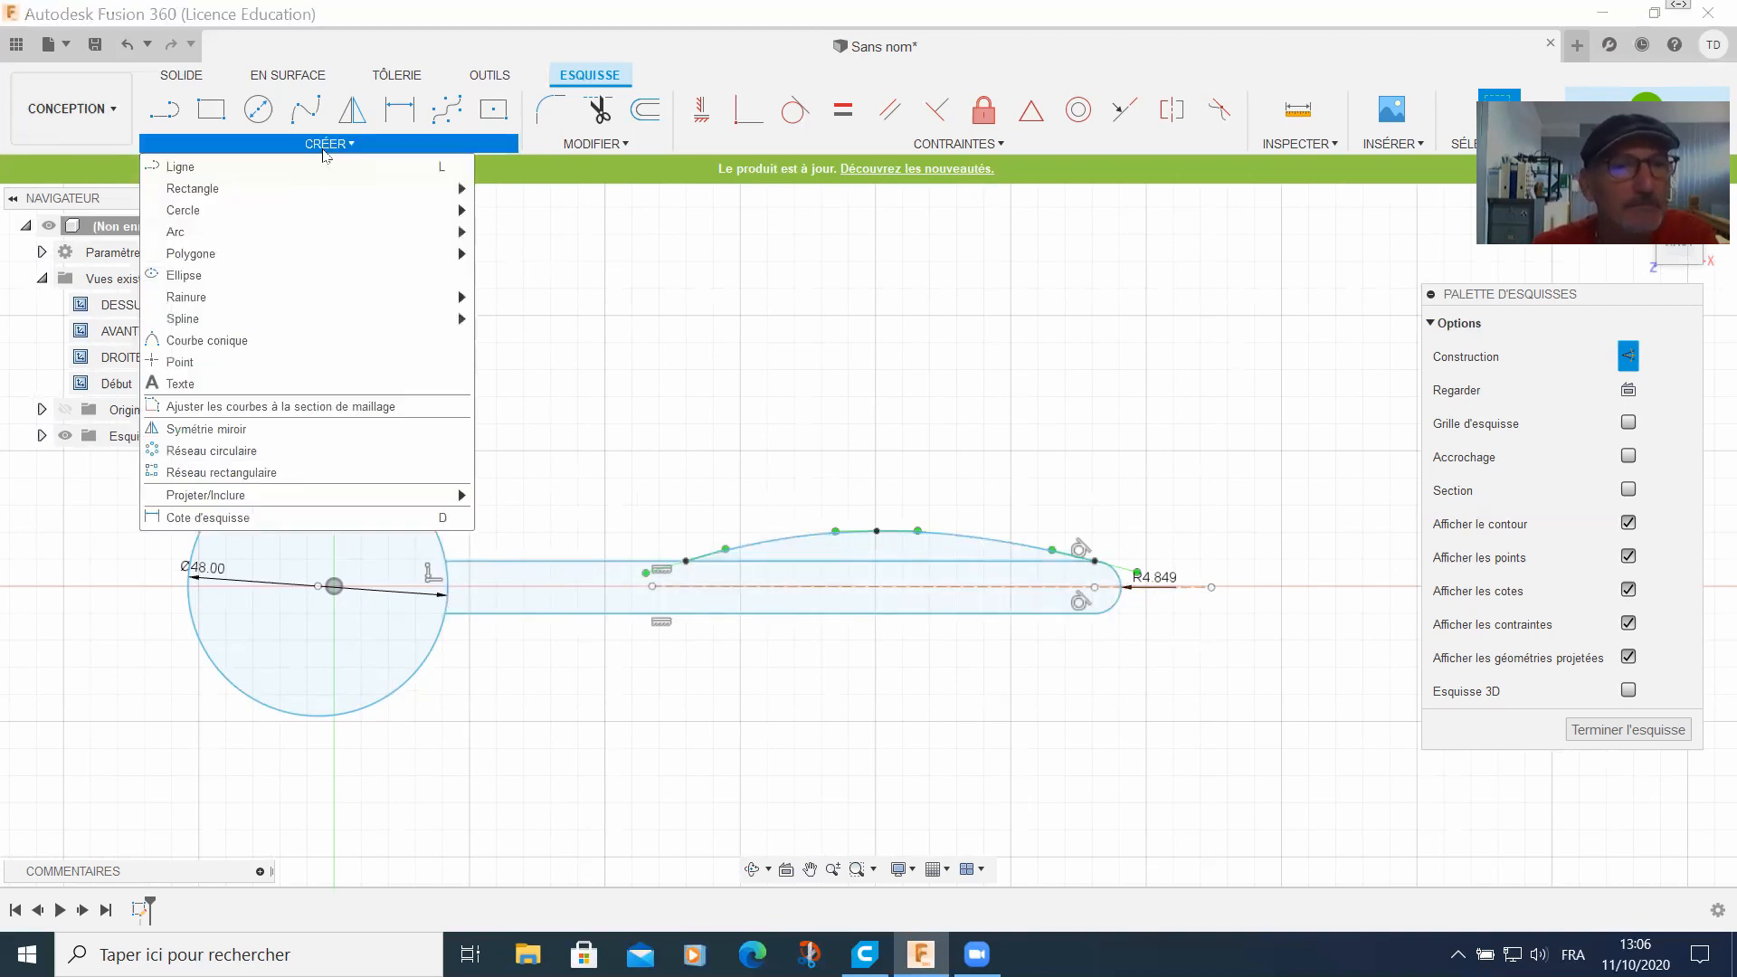
{"action": "left_click", "coordinate": [262, 428]}
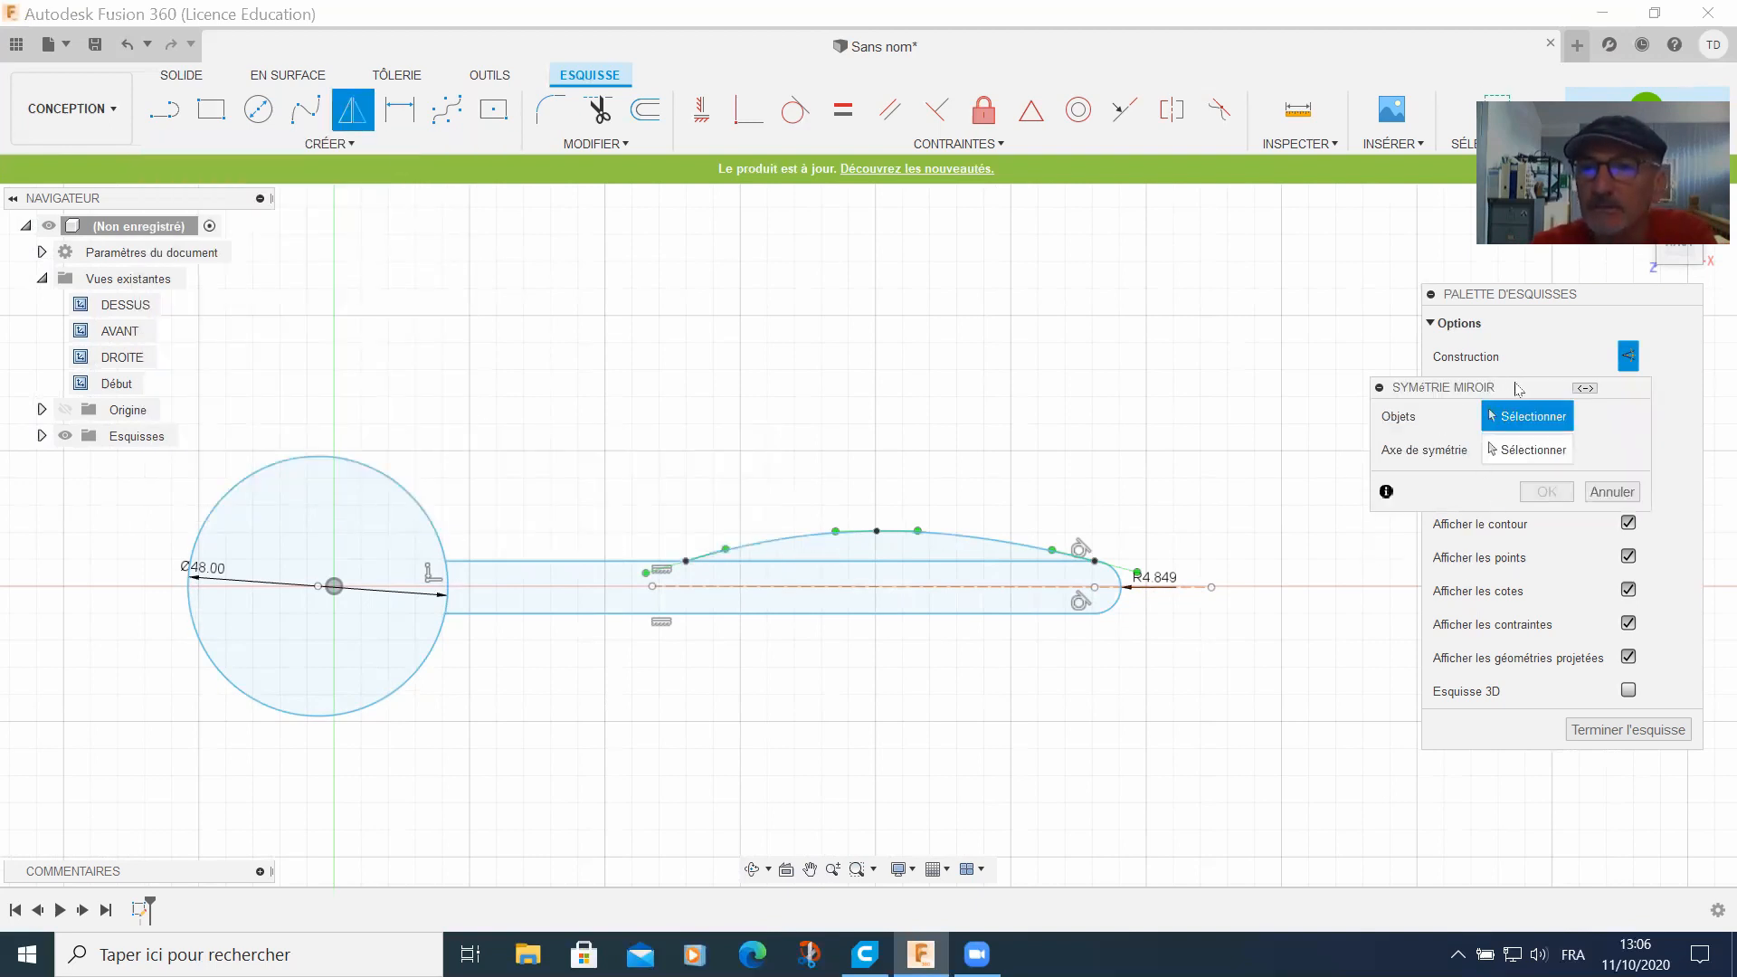
{"action": "left_click_drag", "start_coordinate": [1518, 389], "coordinate": [1236, 275]}
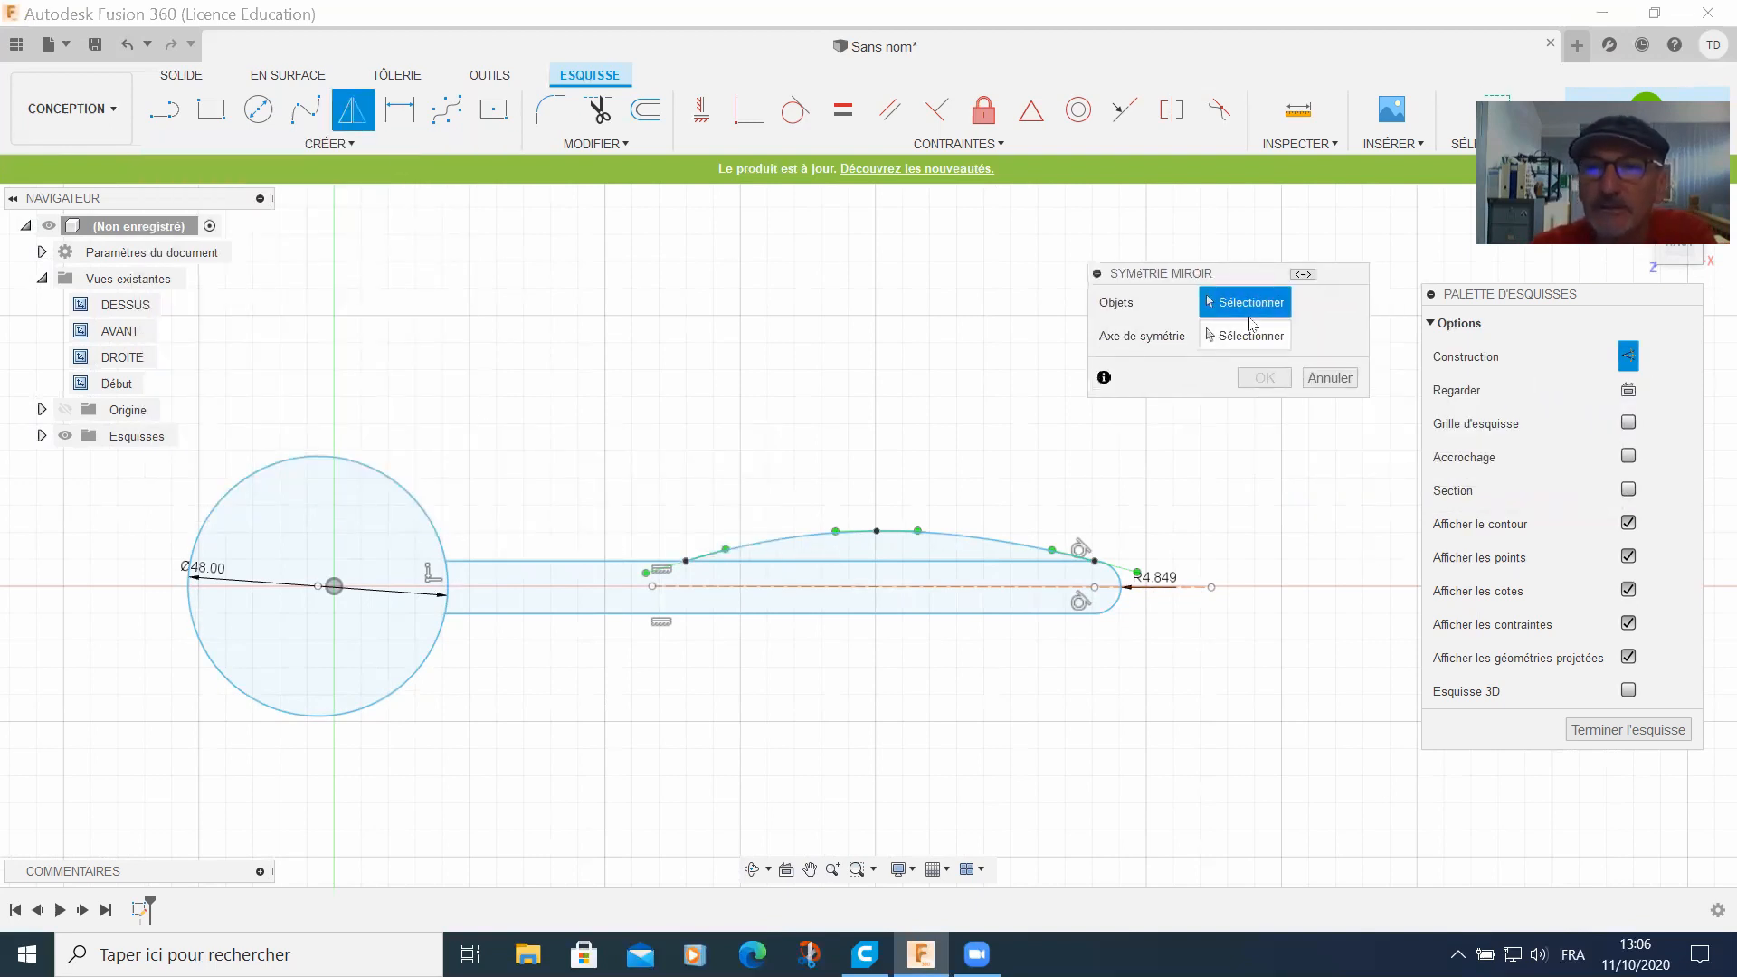
{"action": "left_click", "coordinate": [870, 532]}
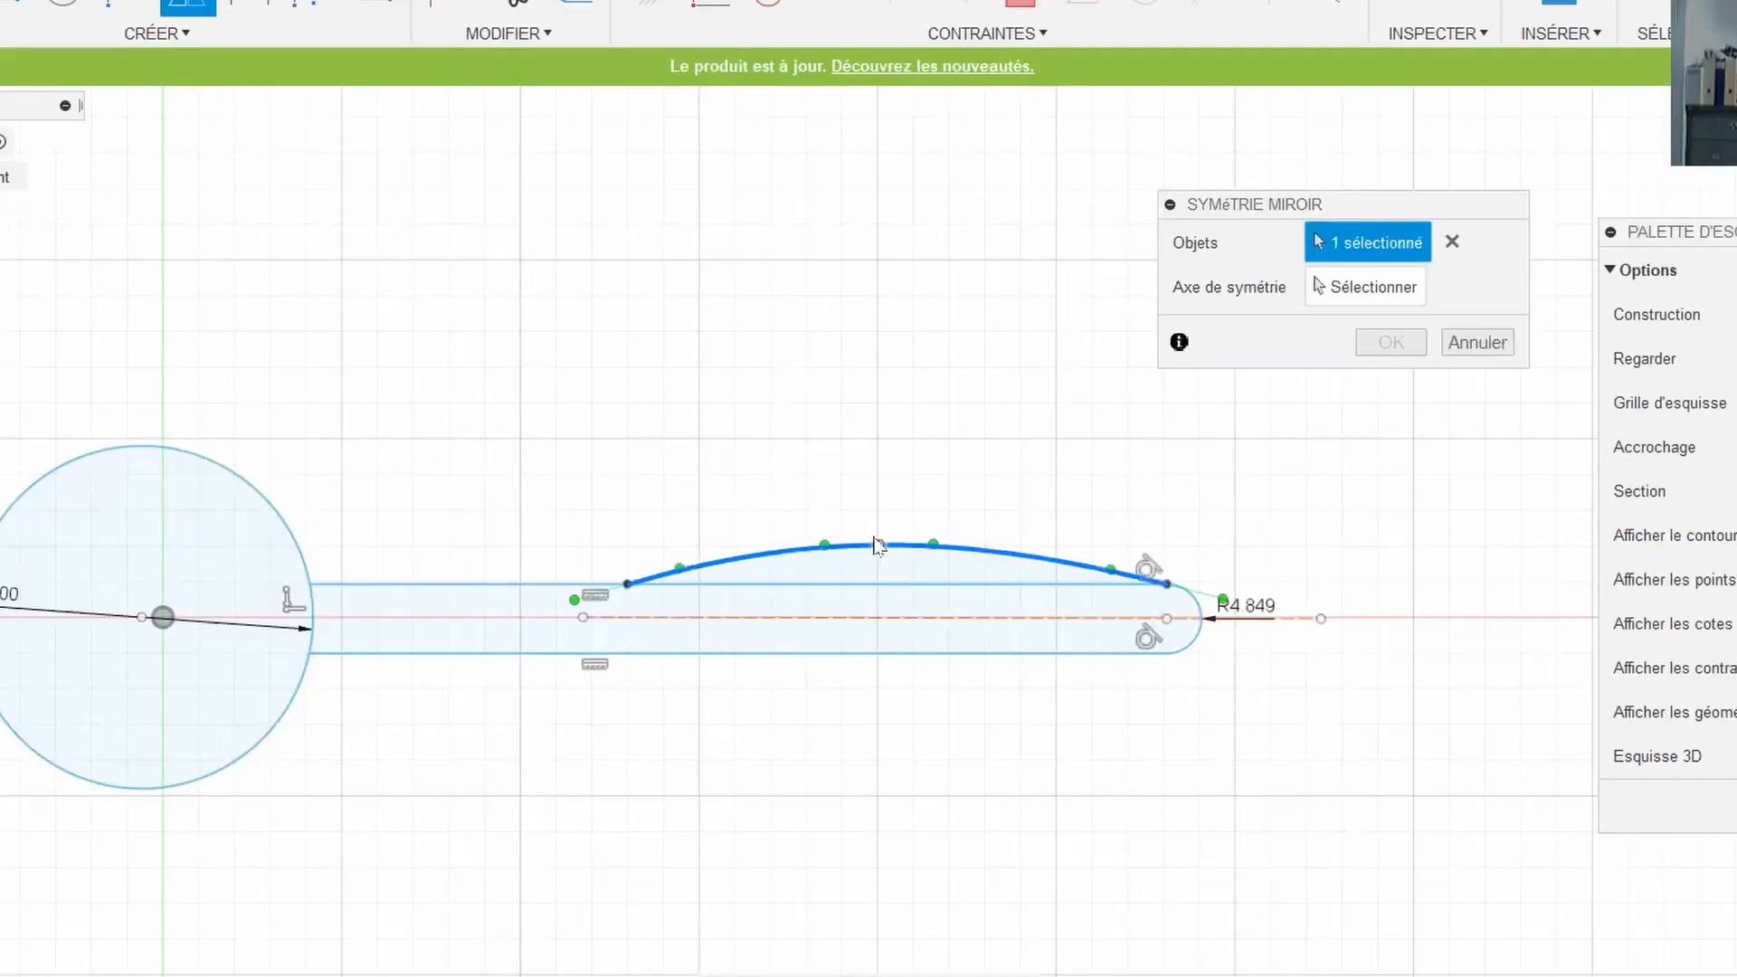
{"action": "left_click", "coordinate": [1357, 289]}
{"action": "left_click", "coordinate": [916, 619]}
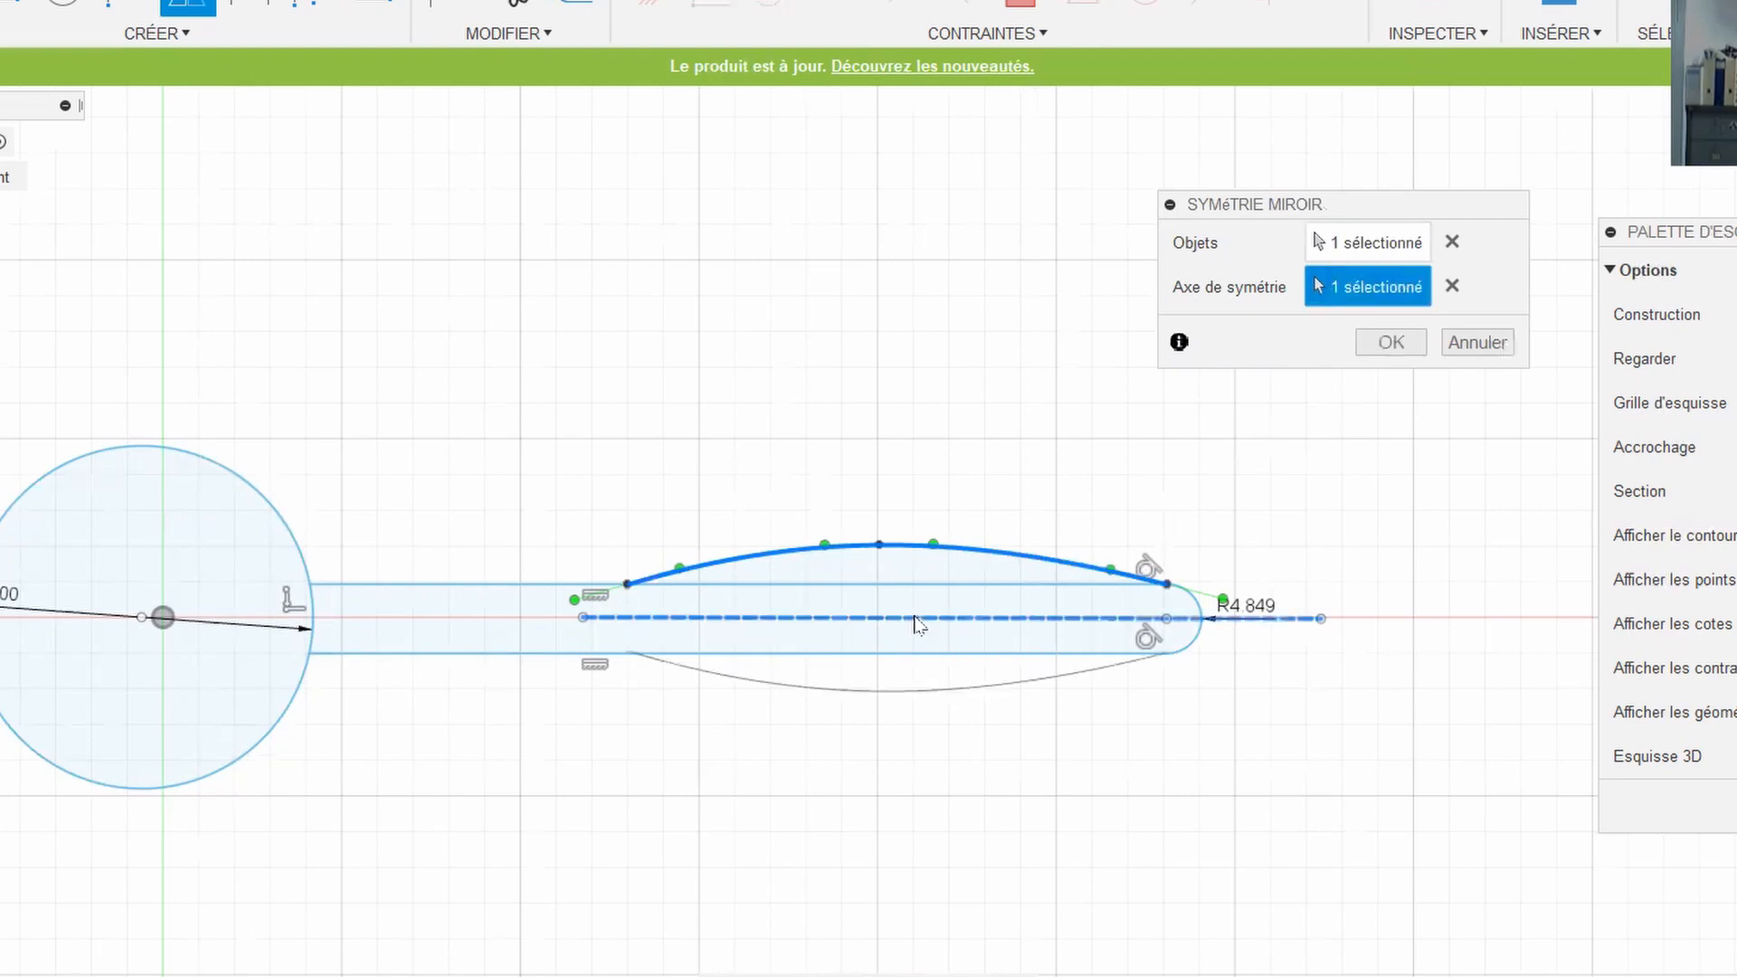
{"action": "key", "text": "Return"}
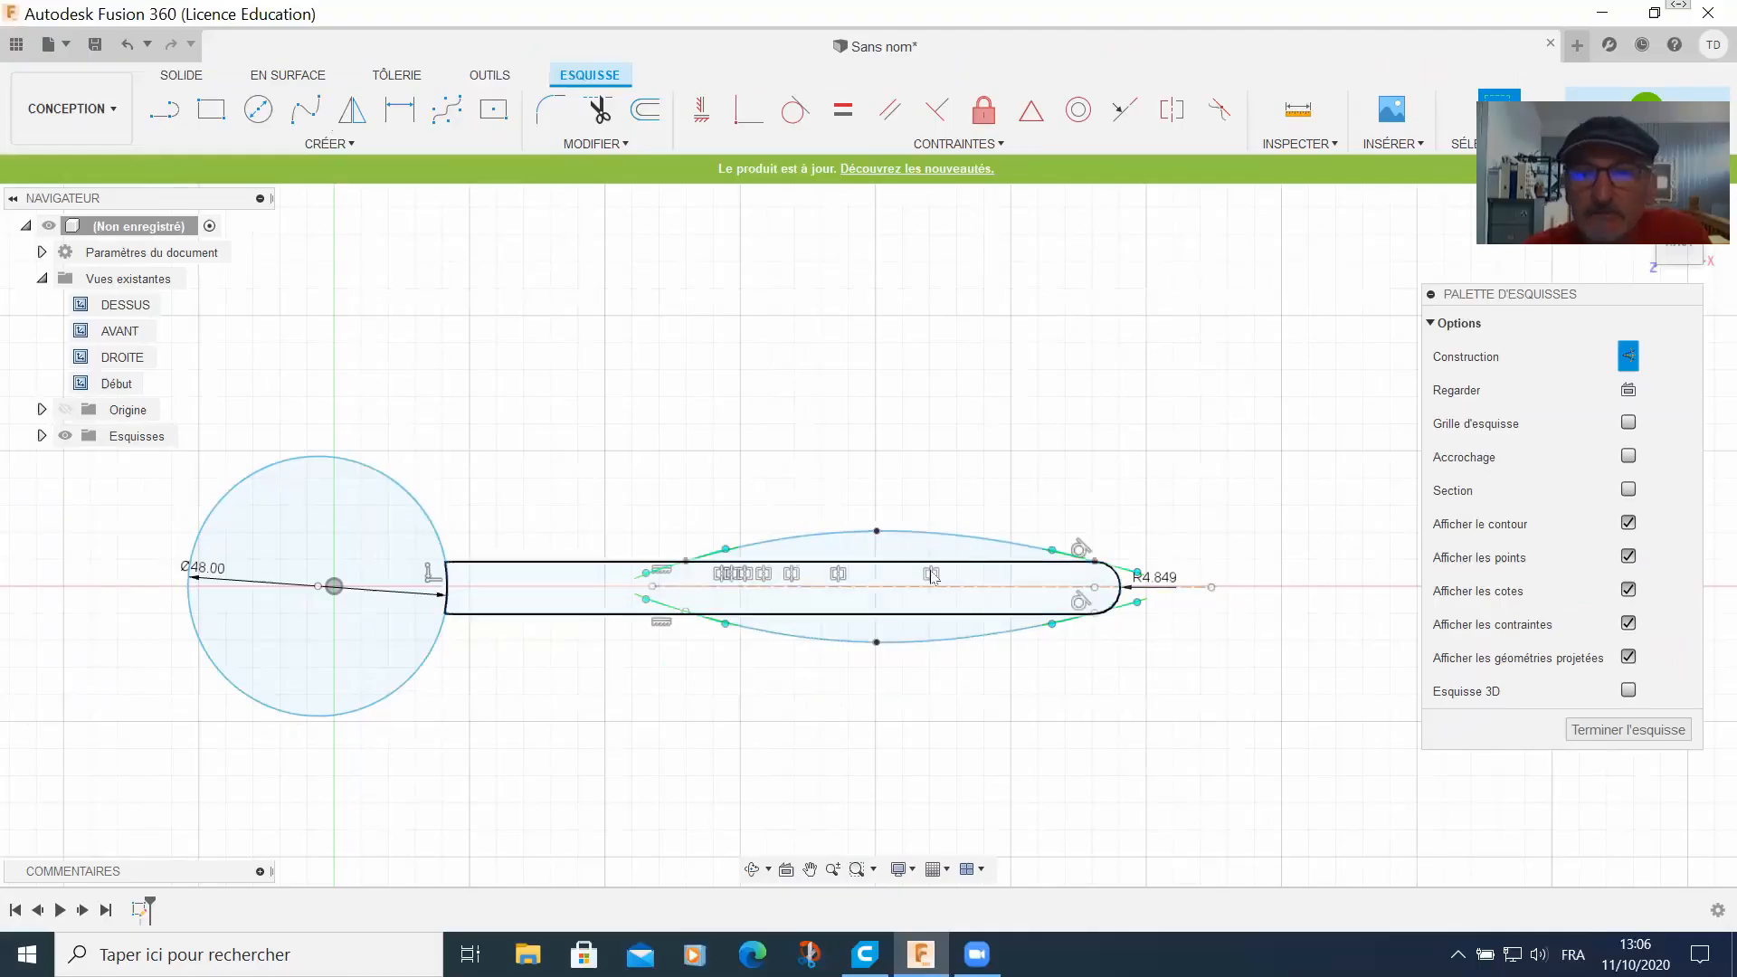
{"action": "left_click", "coordinate": [1178, 417]}
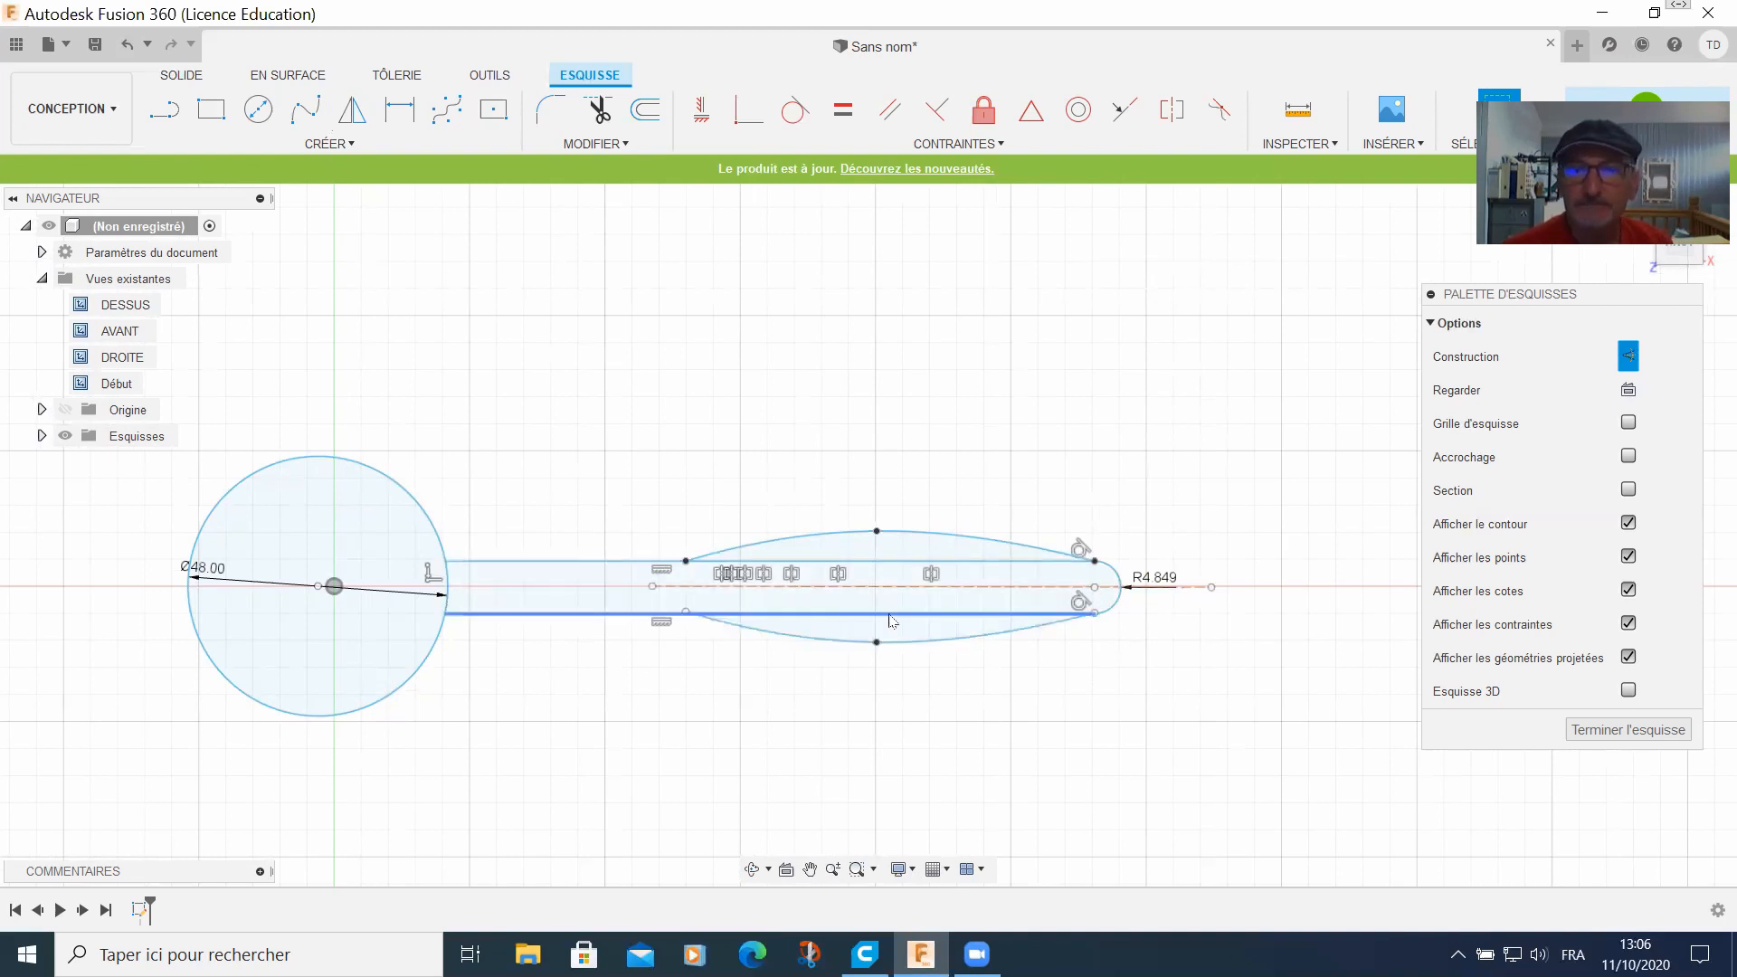
Step: Trim the straight handle line segments enclosed by the lower and upper bulge splines
{"action": "left_click", "coordinate": [937, 618]}
{"action": "left_click", "coordinate": [597, 110]}
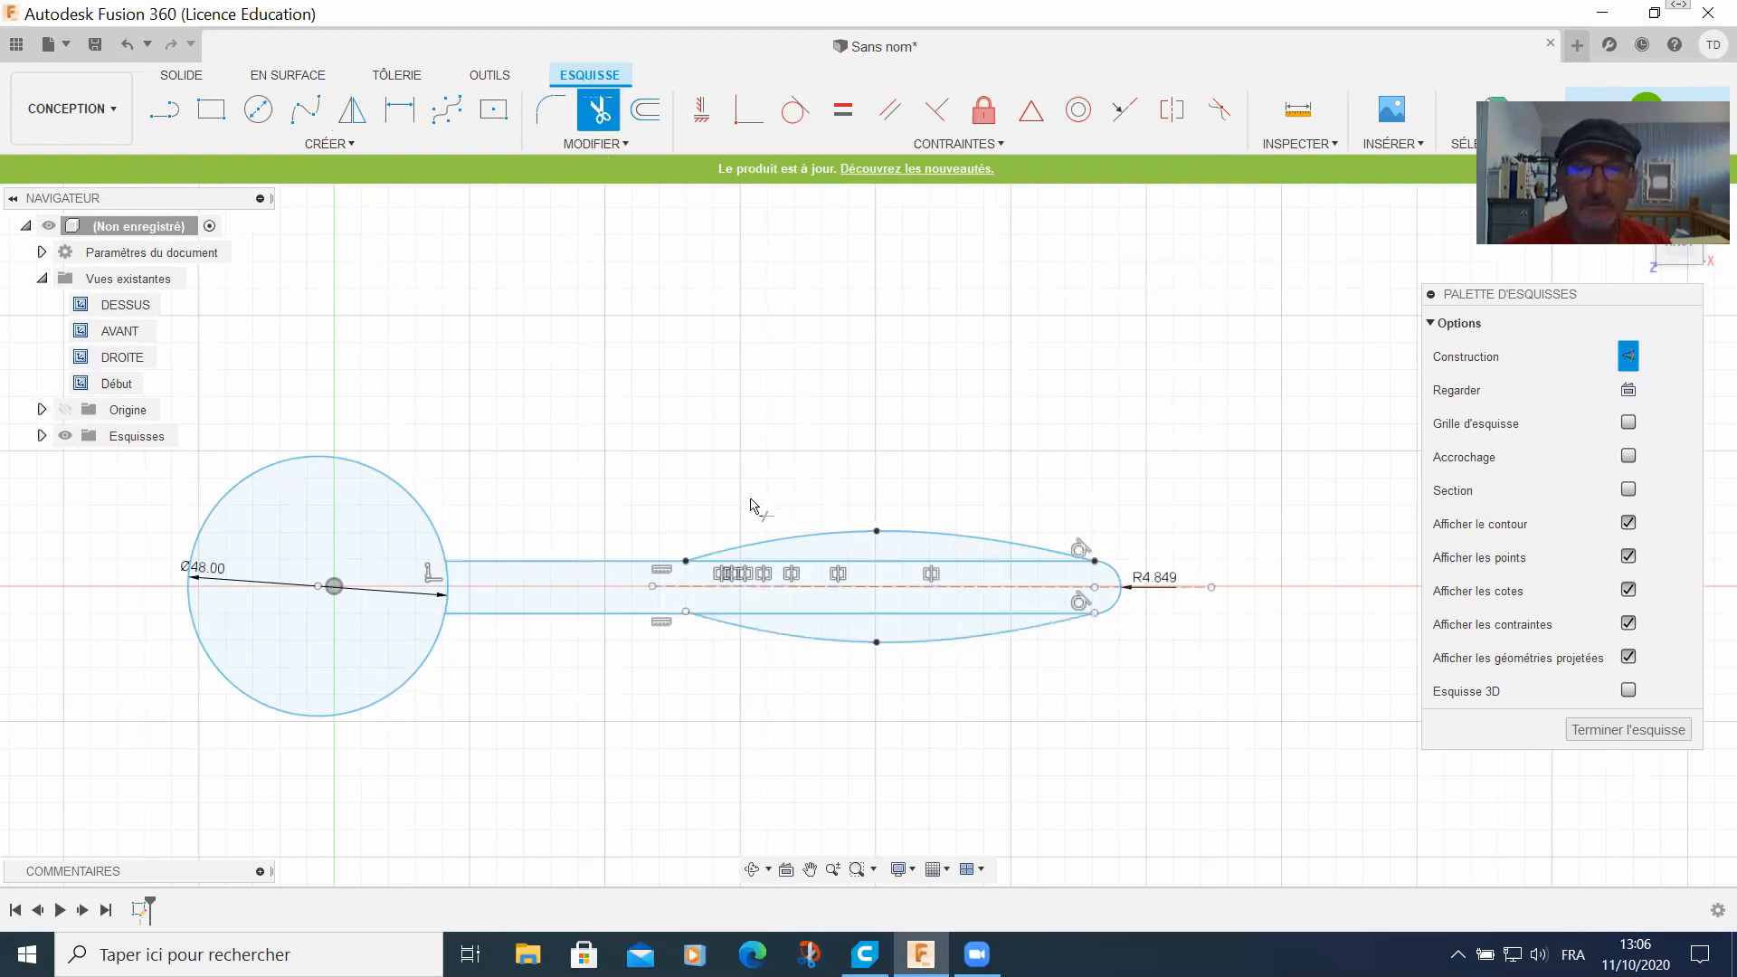
{"action": "left_click", "coordinate": [811, 615]}
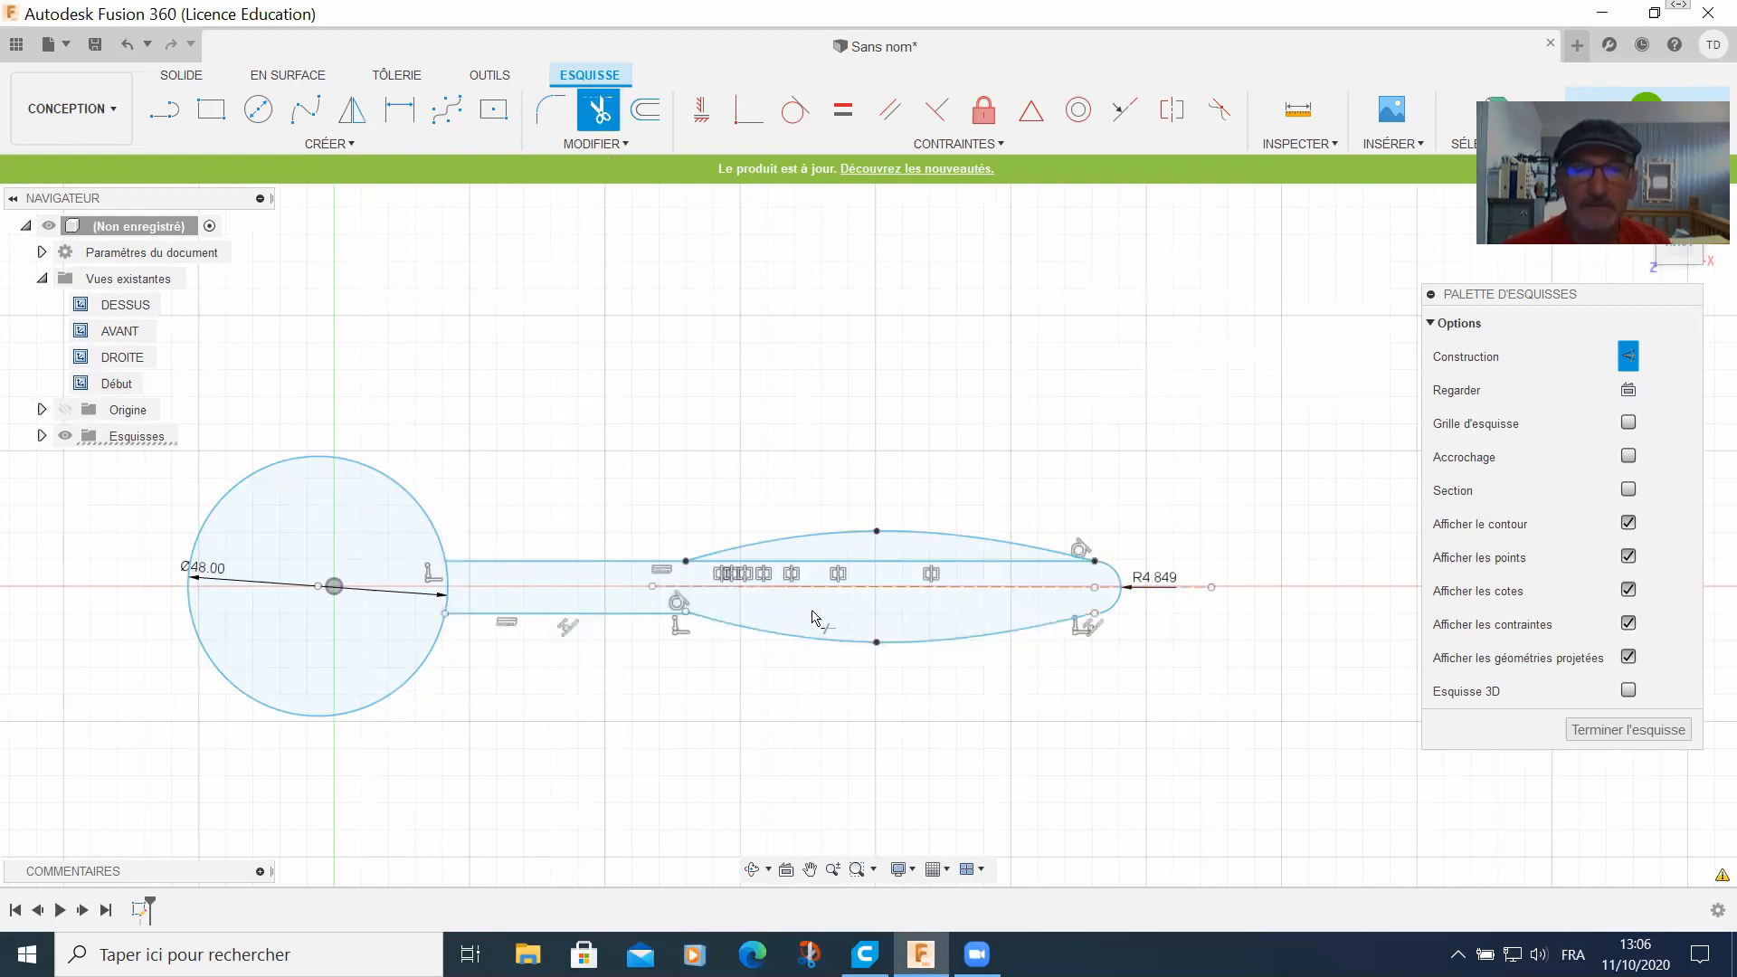
{"action": "left_click", "coordinate": [859, 563]}
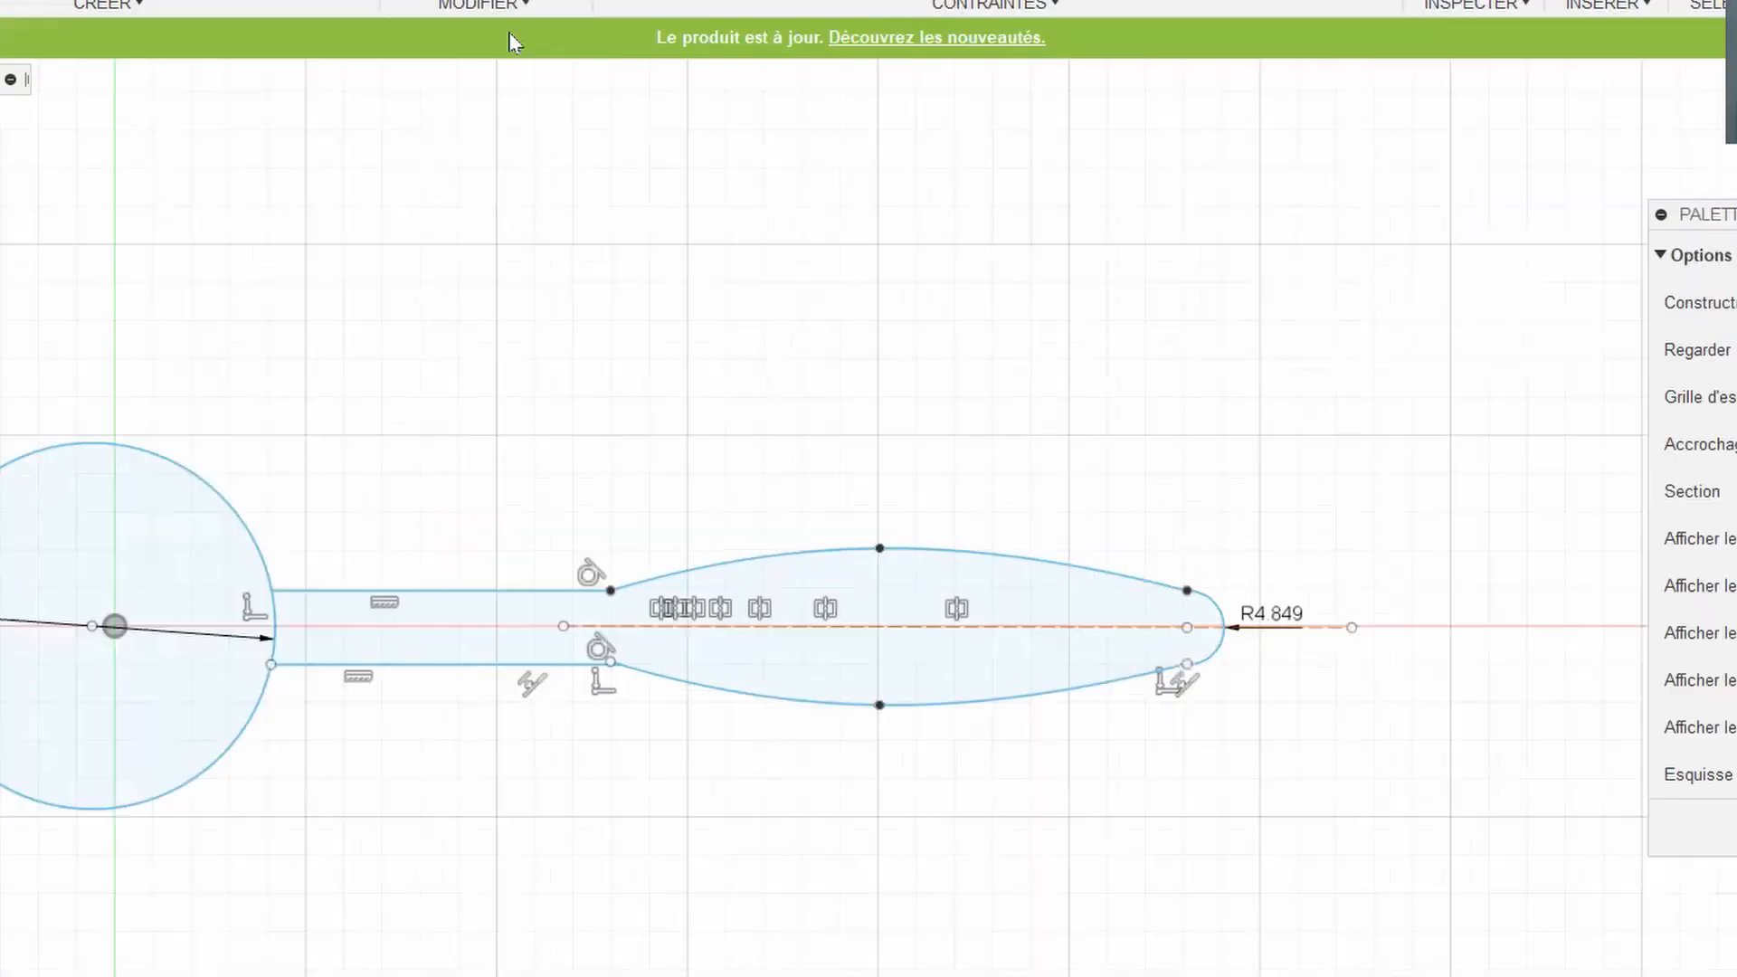
Step: Try offsetting the head circle 4 mm inward as construction geometry, and undo the offset
{"action": "key", "text": "o"}
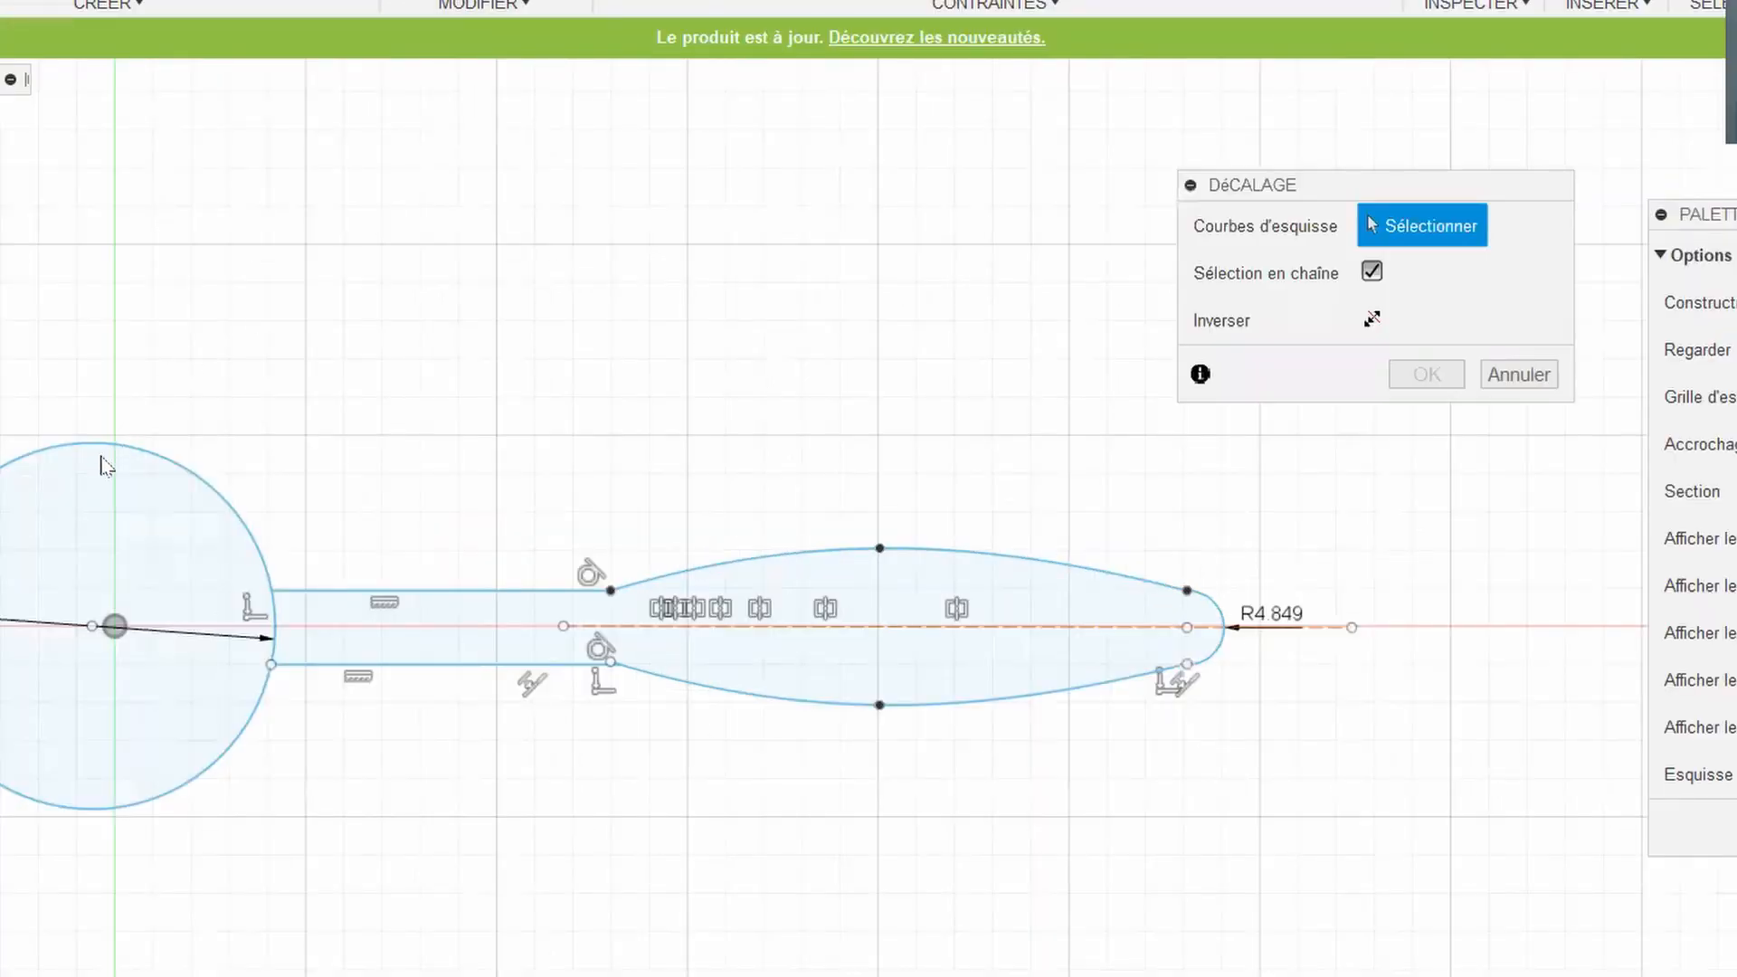
{"action": "left_click", "coordinate": [101, 449]}
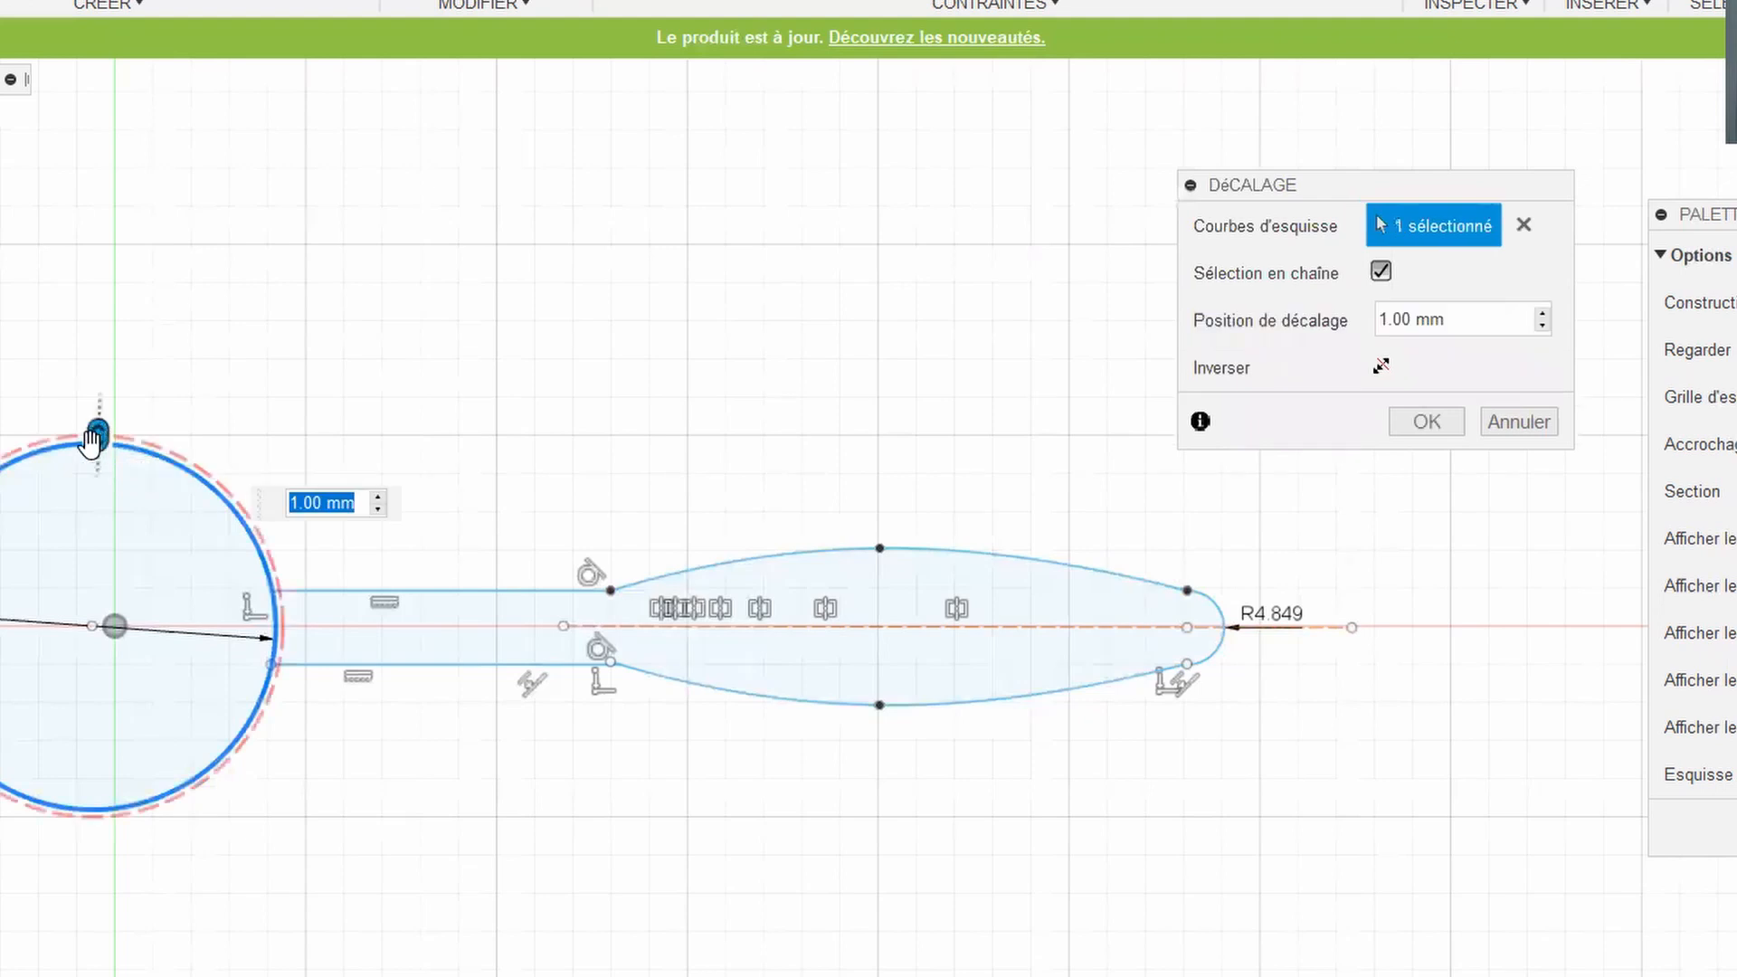
{"action": "left_click_drag", "start_coordinate": [97, 449], "coordinate": [94, 484]}
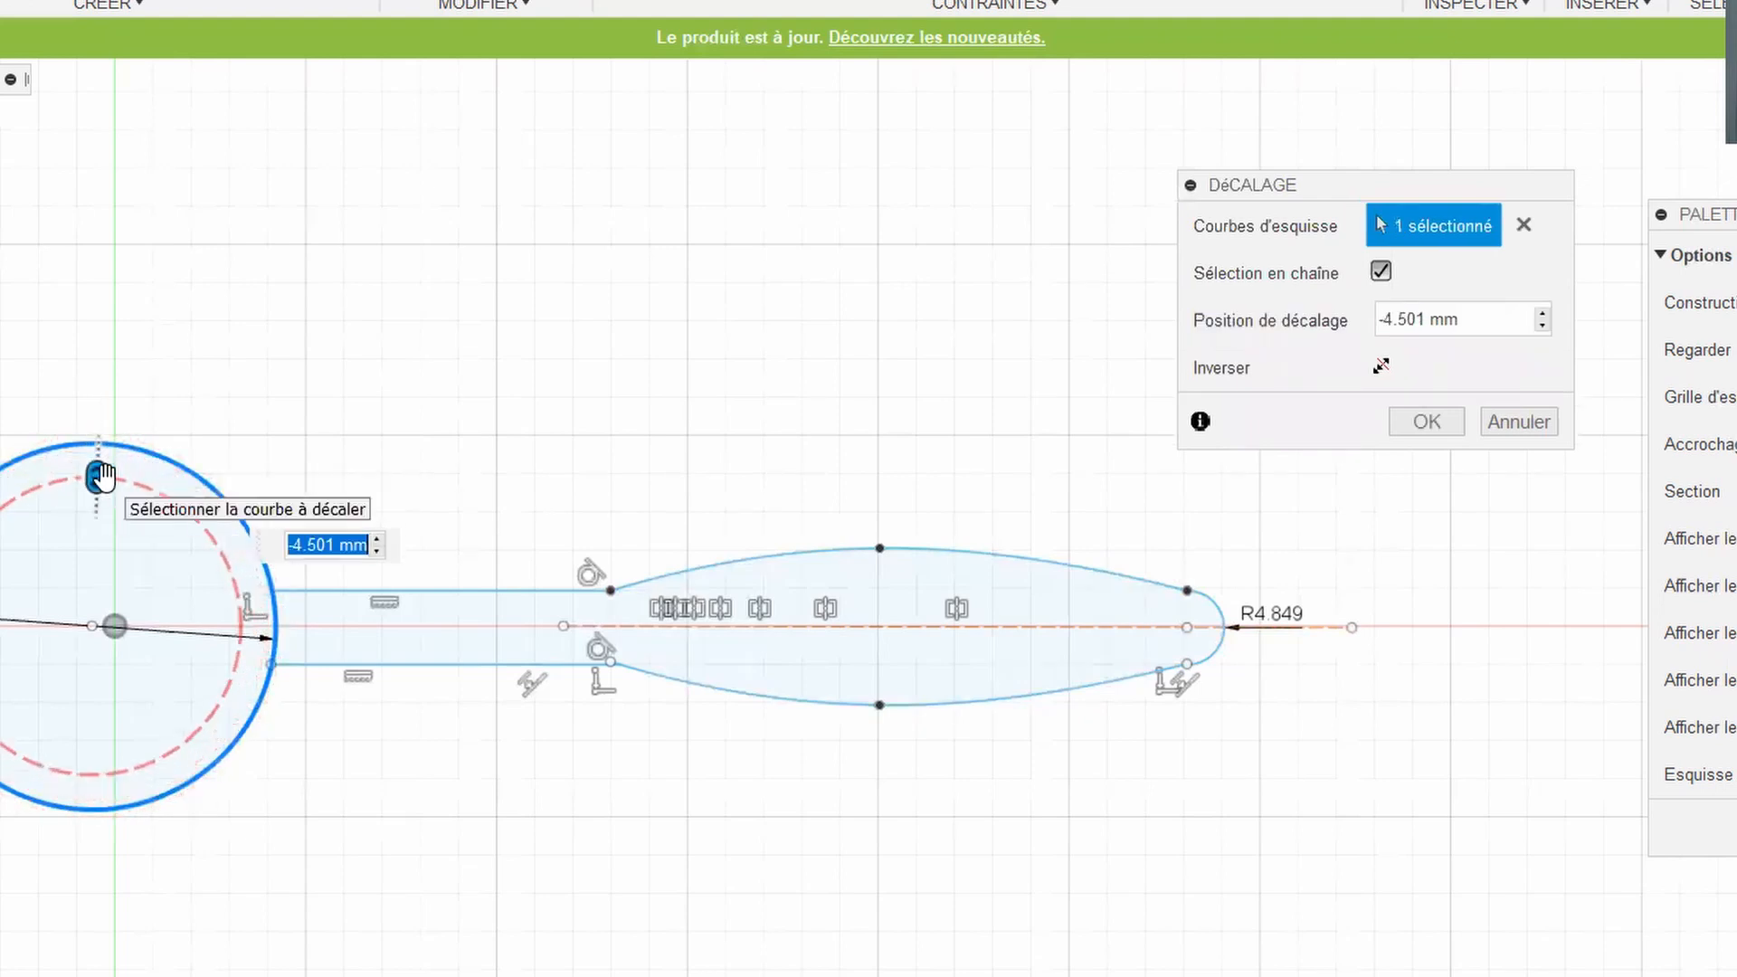
{"action": "type", "text": "-4"}
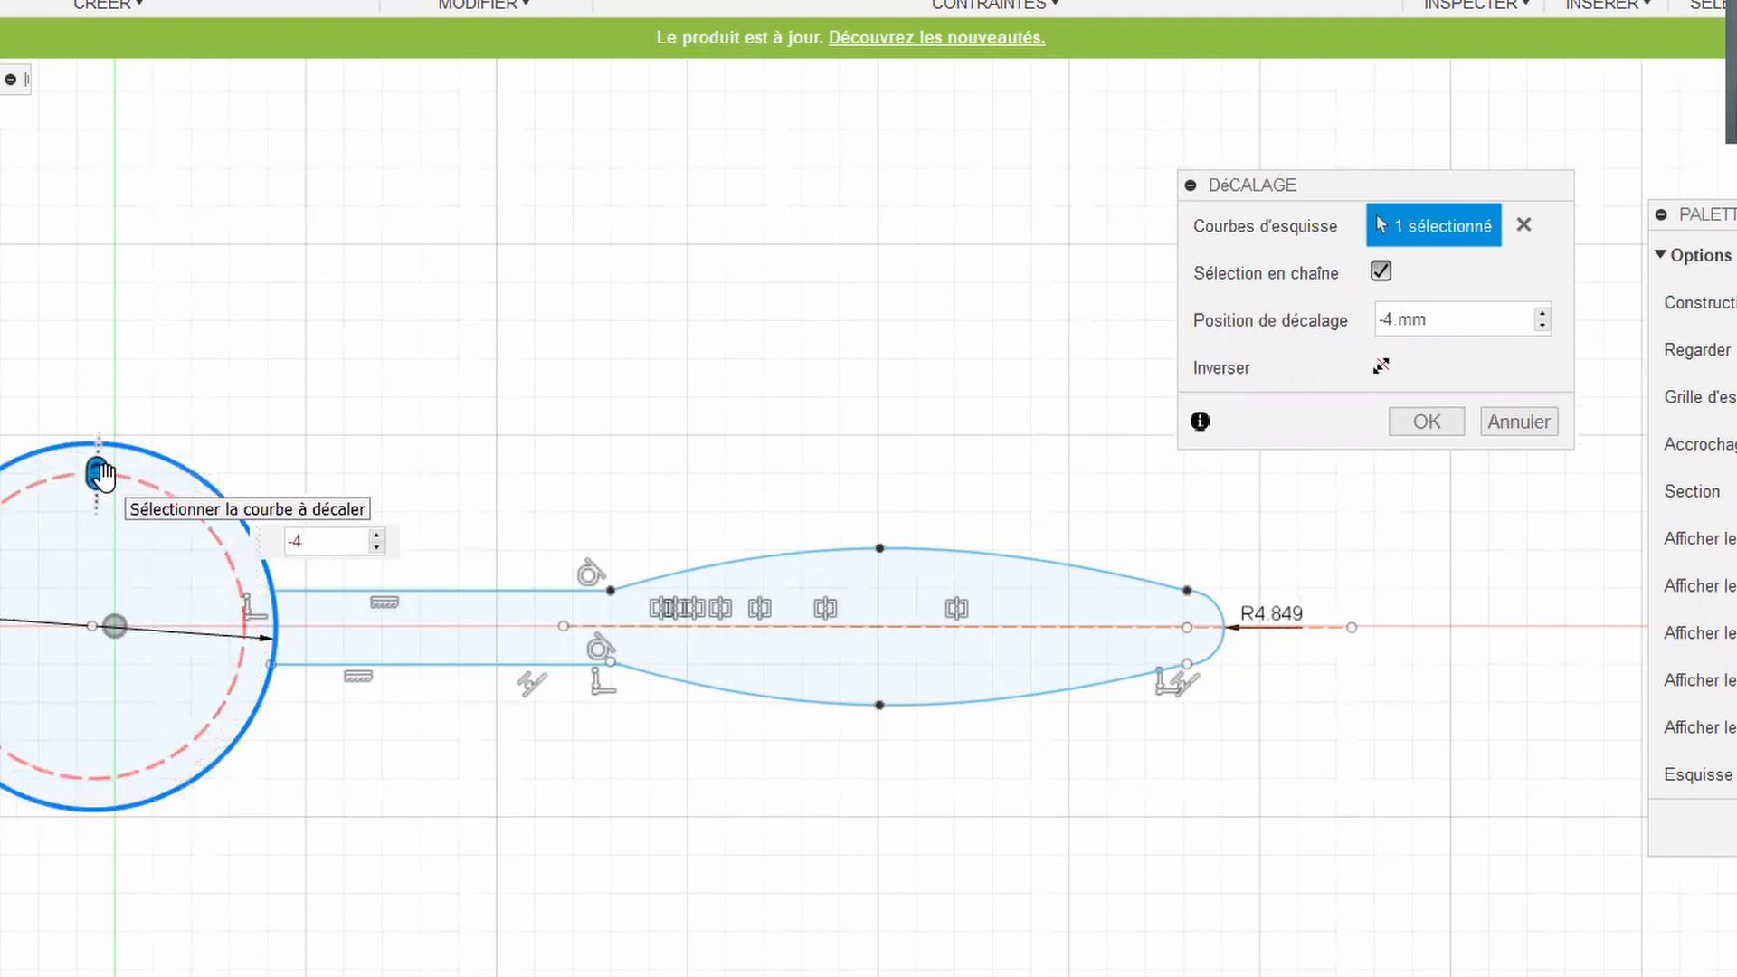
{"action": "key", "text": "Return"}
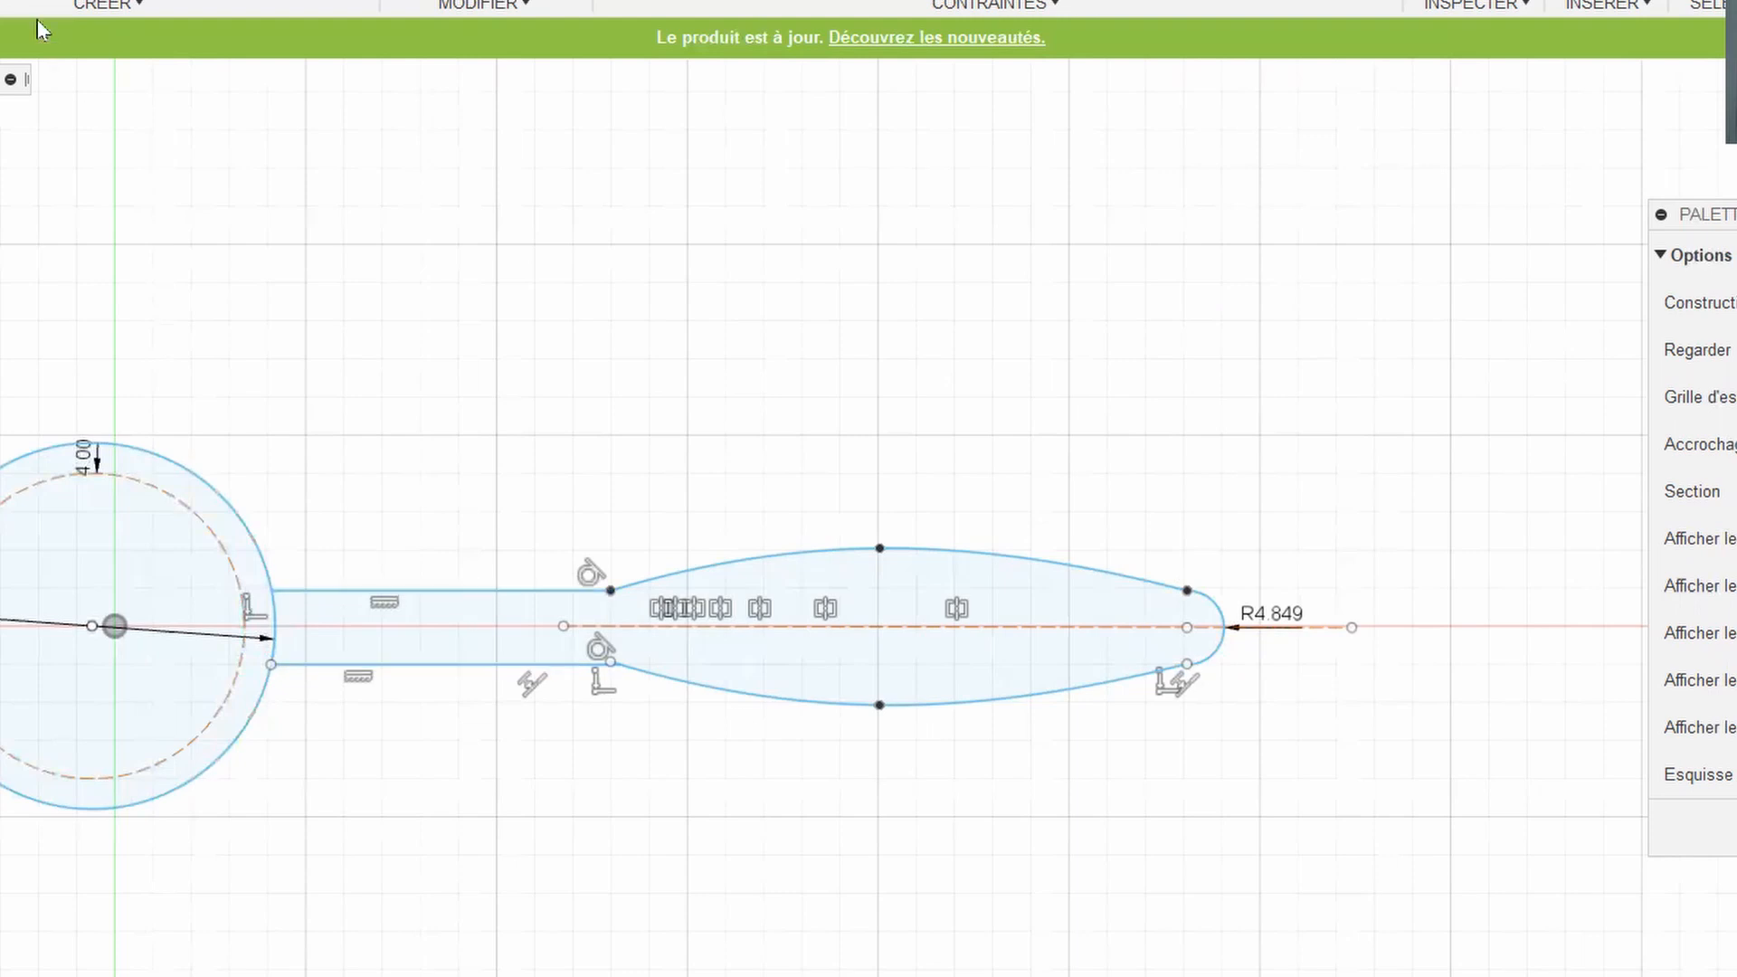
{"action": "key", "text": "ctrl+z"}
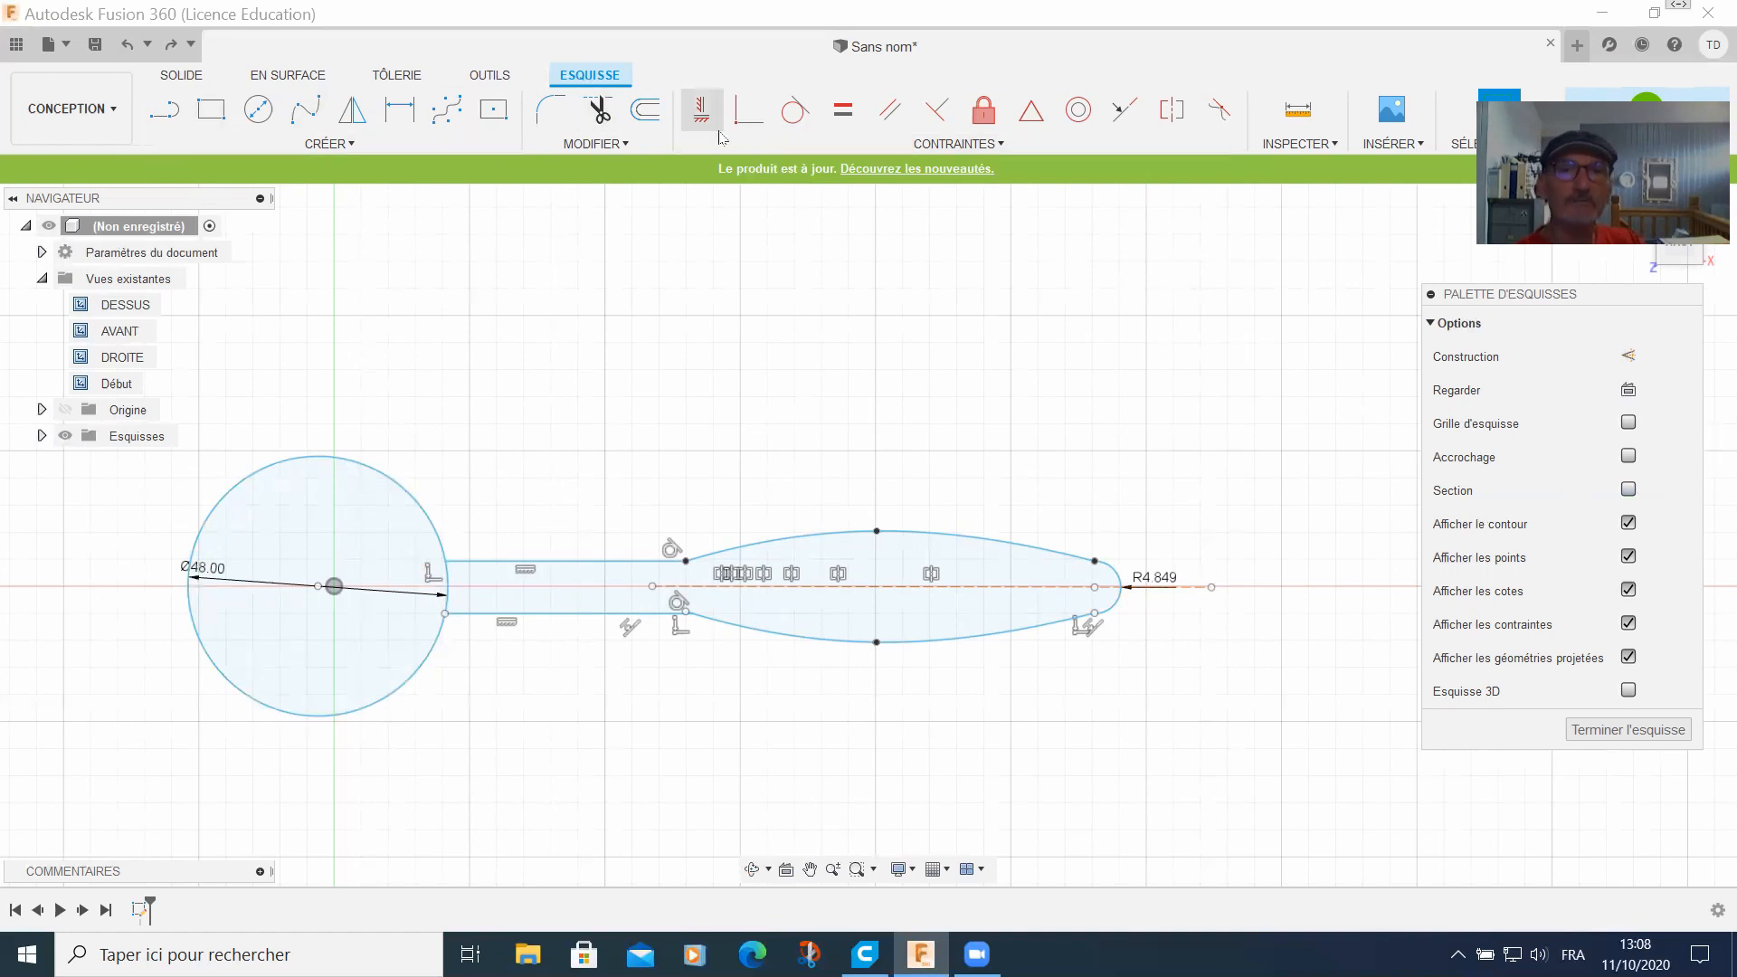
Step: Offset the 48 mm head circle 4 mm inward as a normal sketch curve and finish the sketch
{"action": "left_click", "coordinate": [647, 111]}
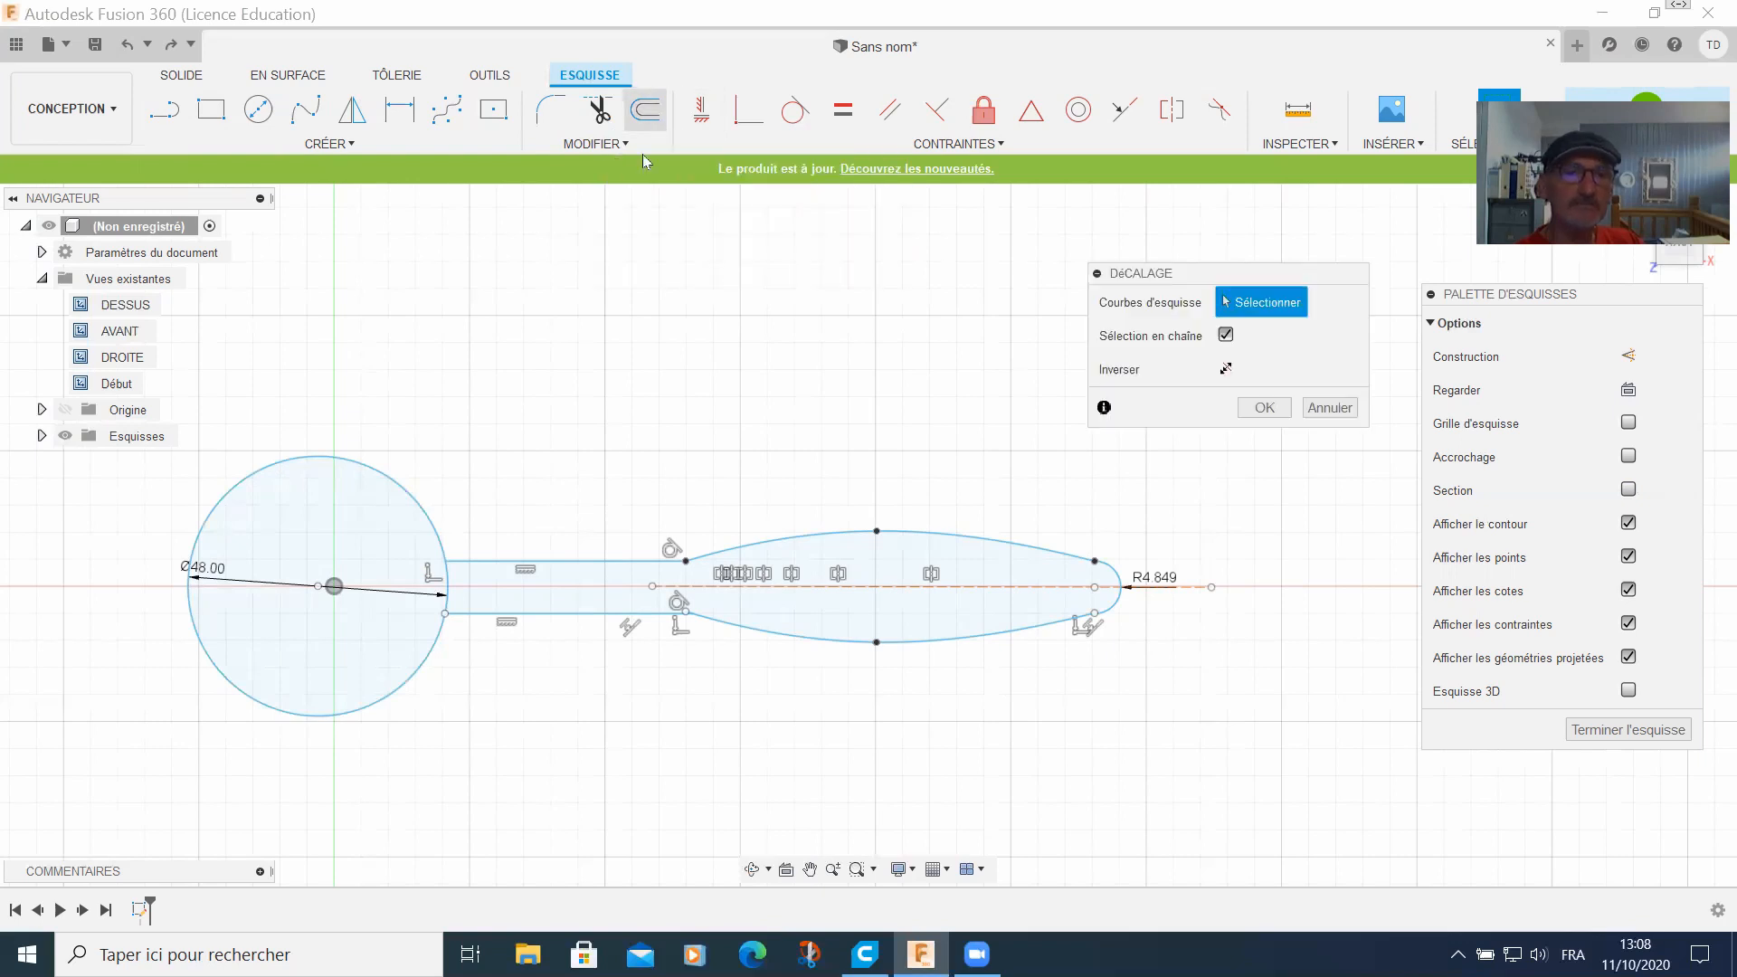
{"action": "left_click", "coordinate": [330, 455]}
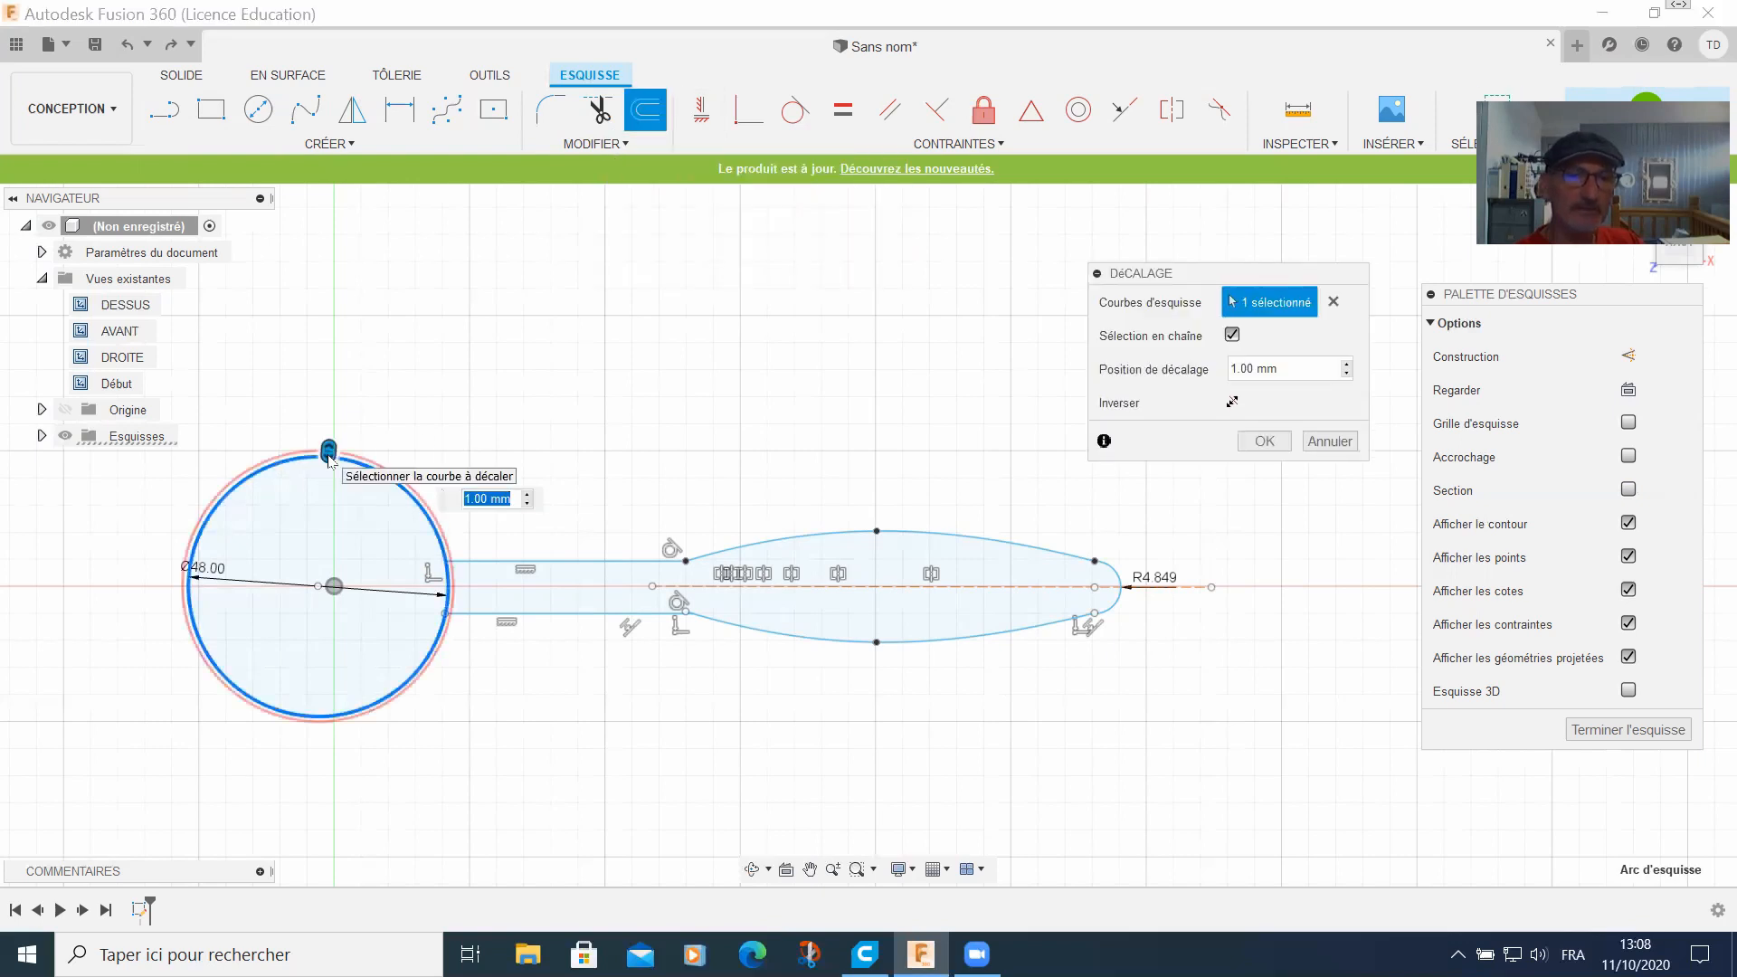
{"action": "left_click_drag", "start_coordinate": [331, 460], "coordinate": [332, 493]}
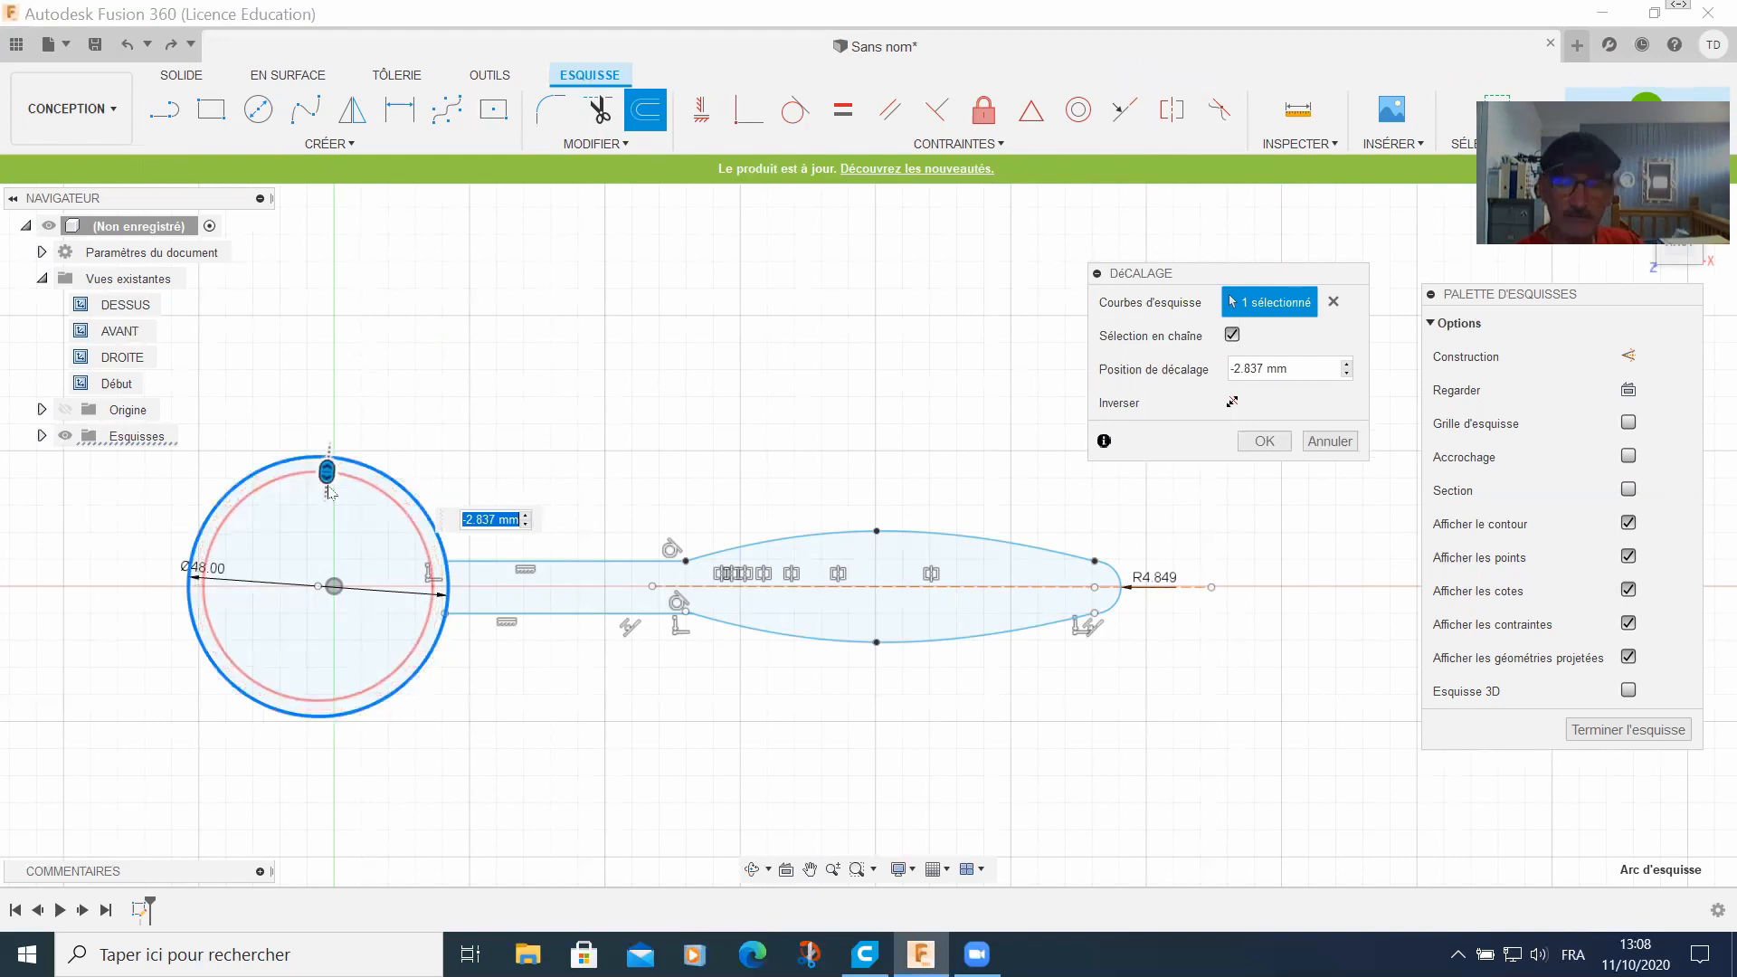
{"action": "key", "text": "BackSpace"}
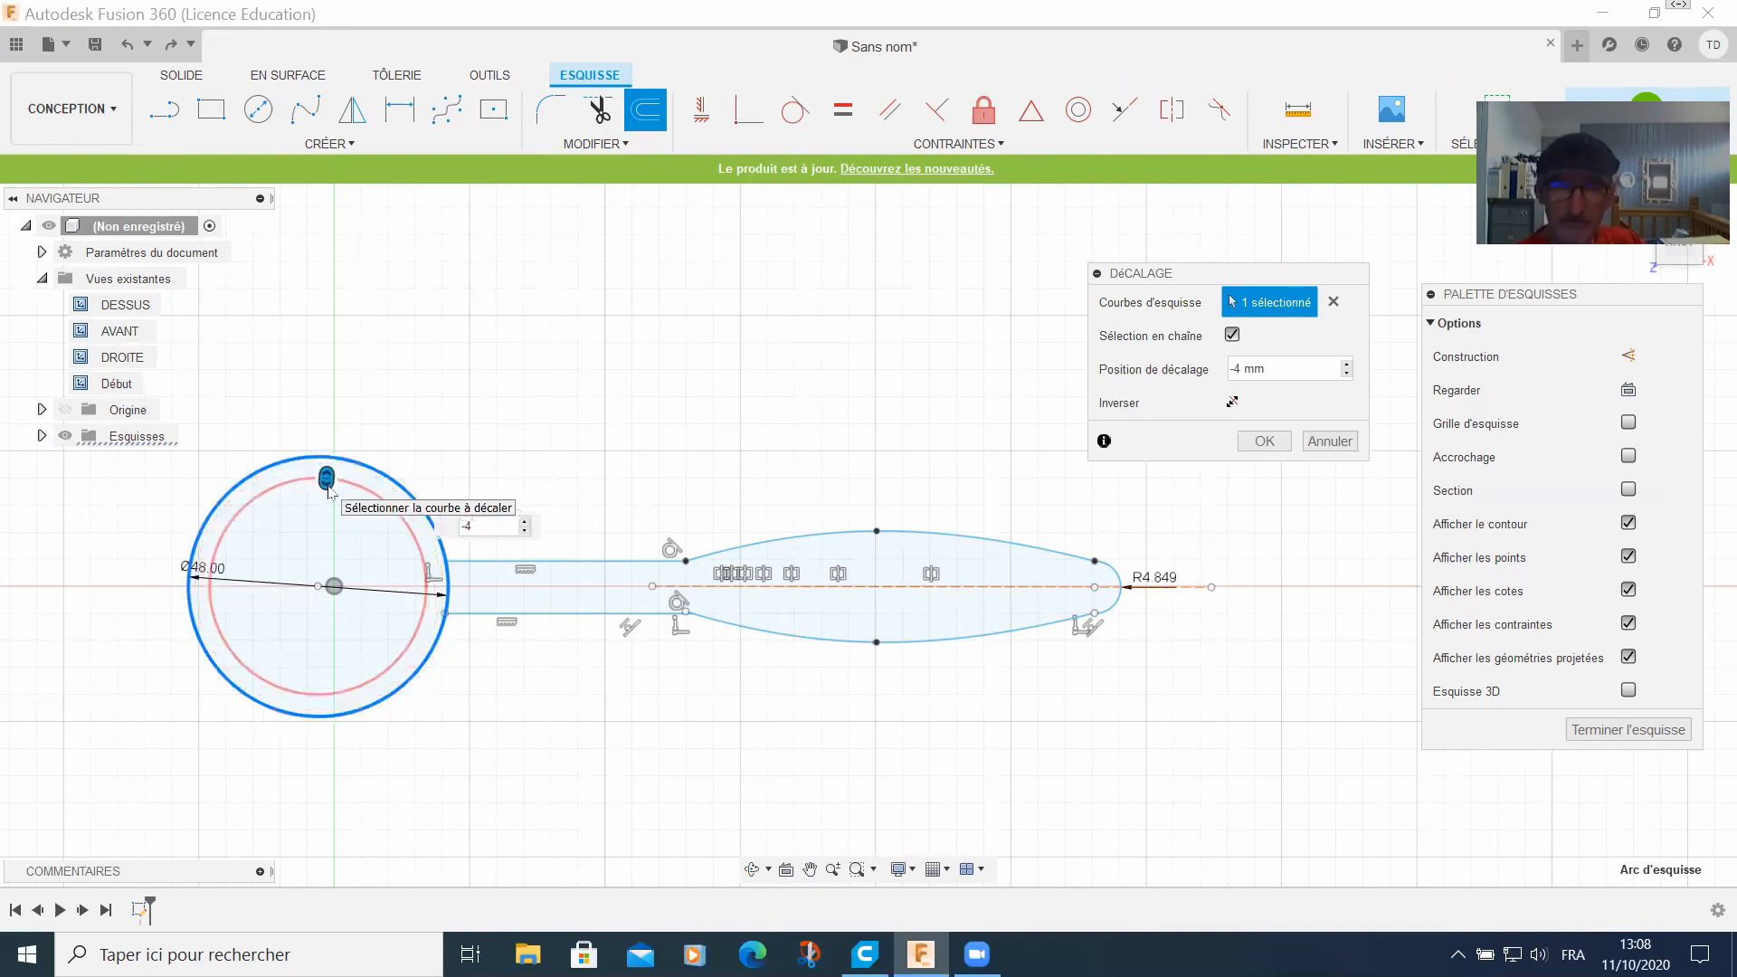
{"action": "key", "text": "Return"}
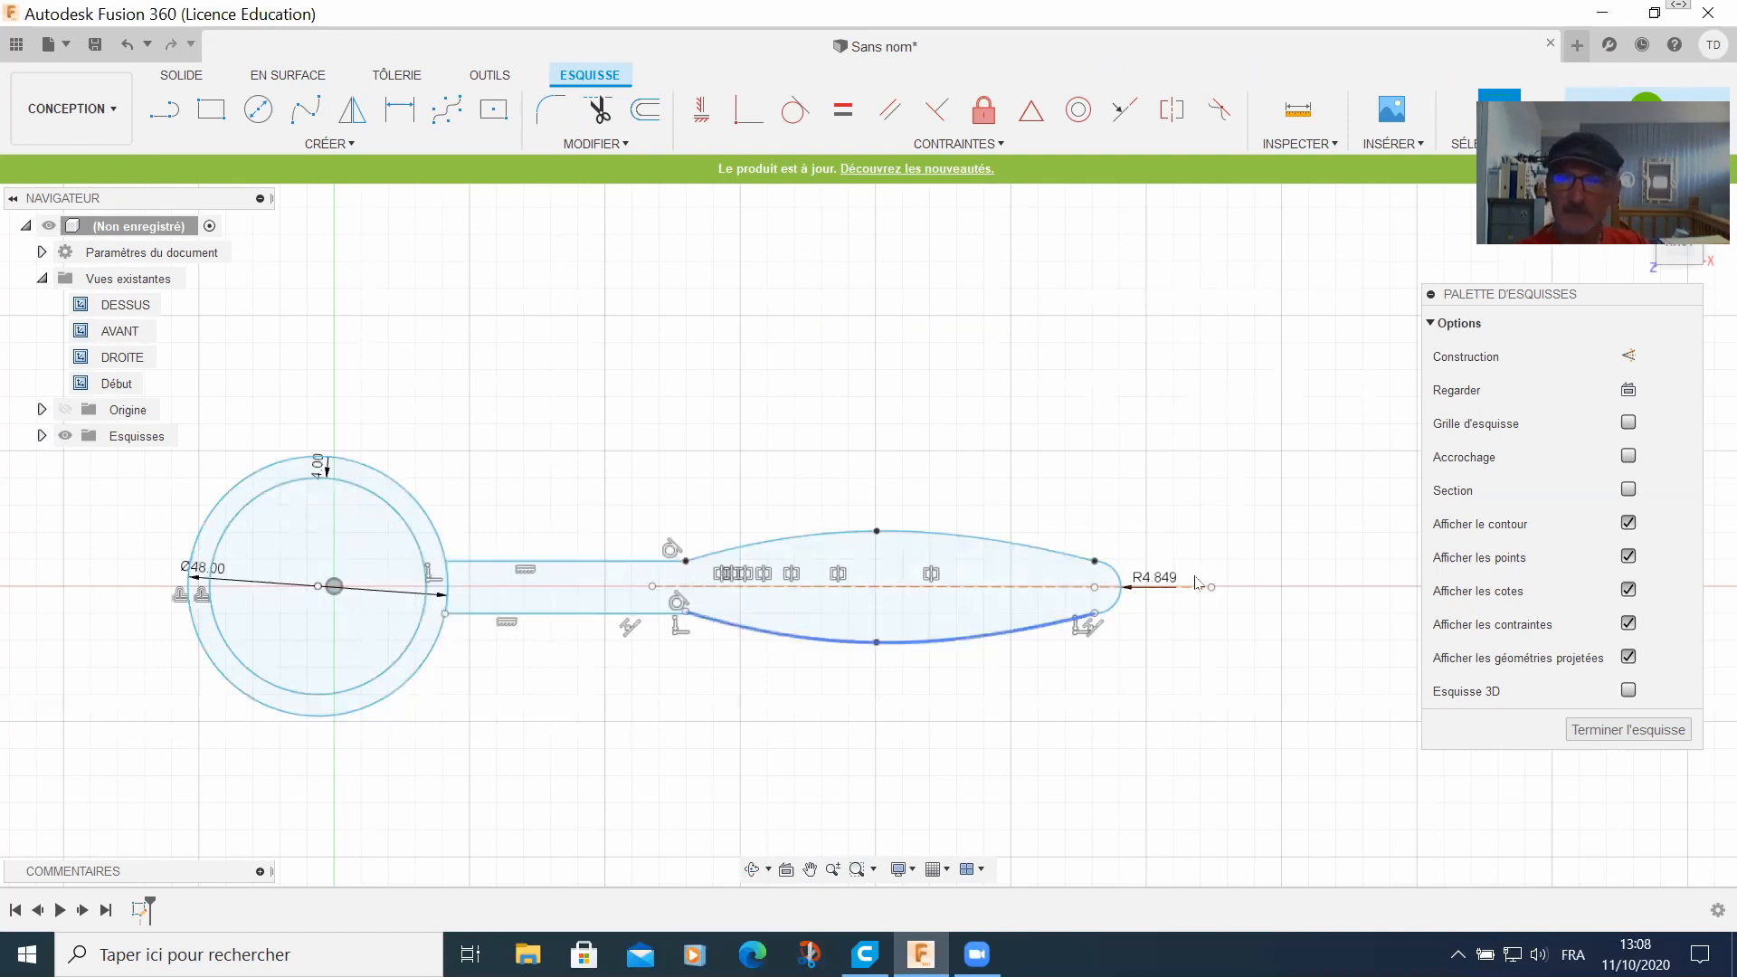
{"action": "left_click", "coordinate": [1656, 728]}
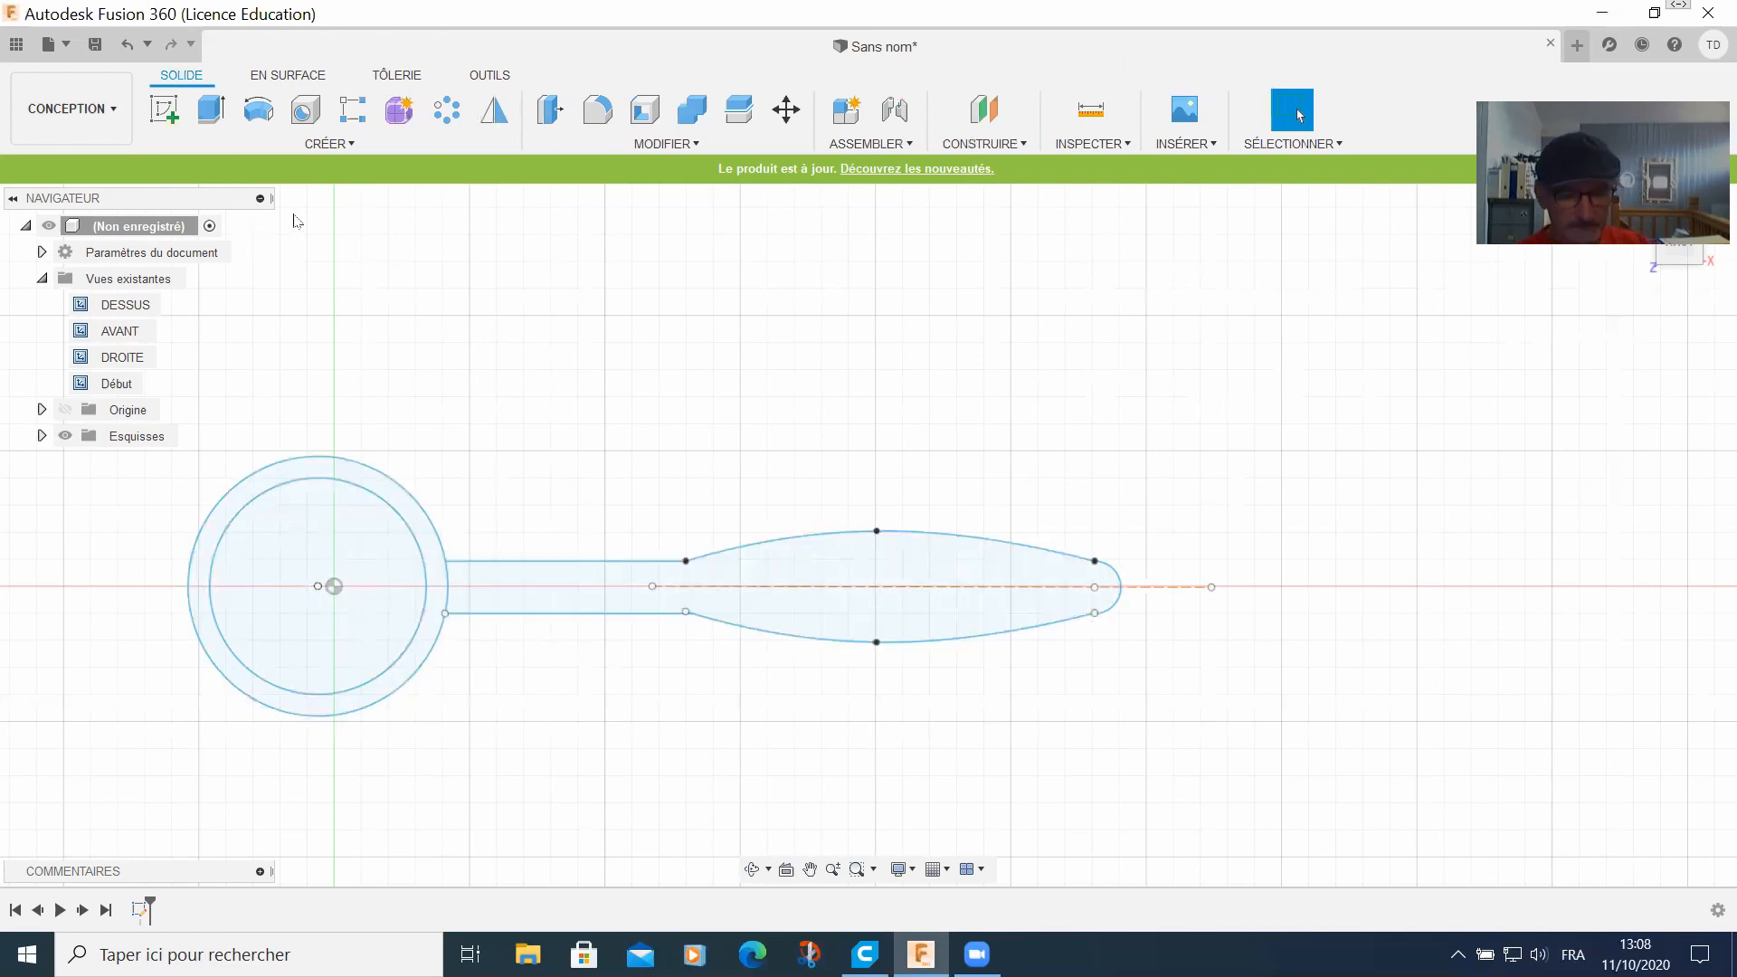
Step: Extrude the head's ring and the handle profile 10 mm as a new body, leaving out the inner disc
{"action": "key", "text": "e"}
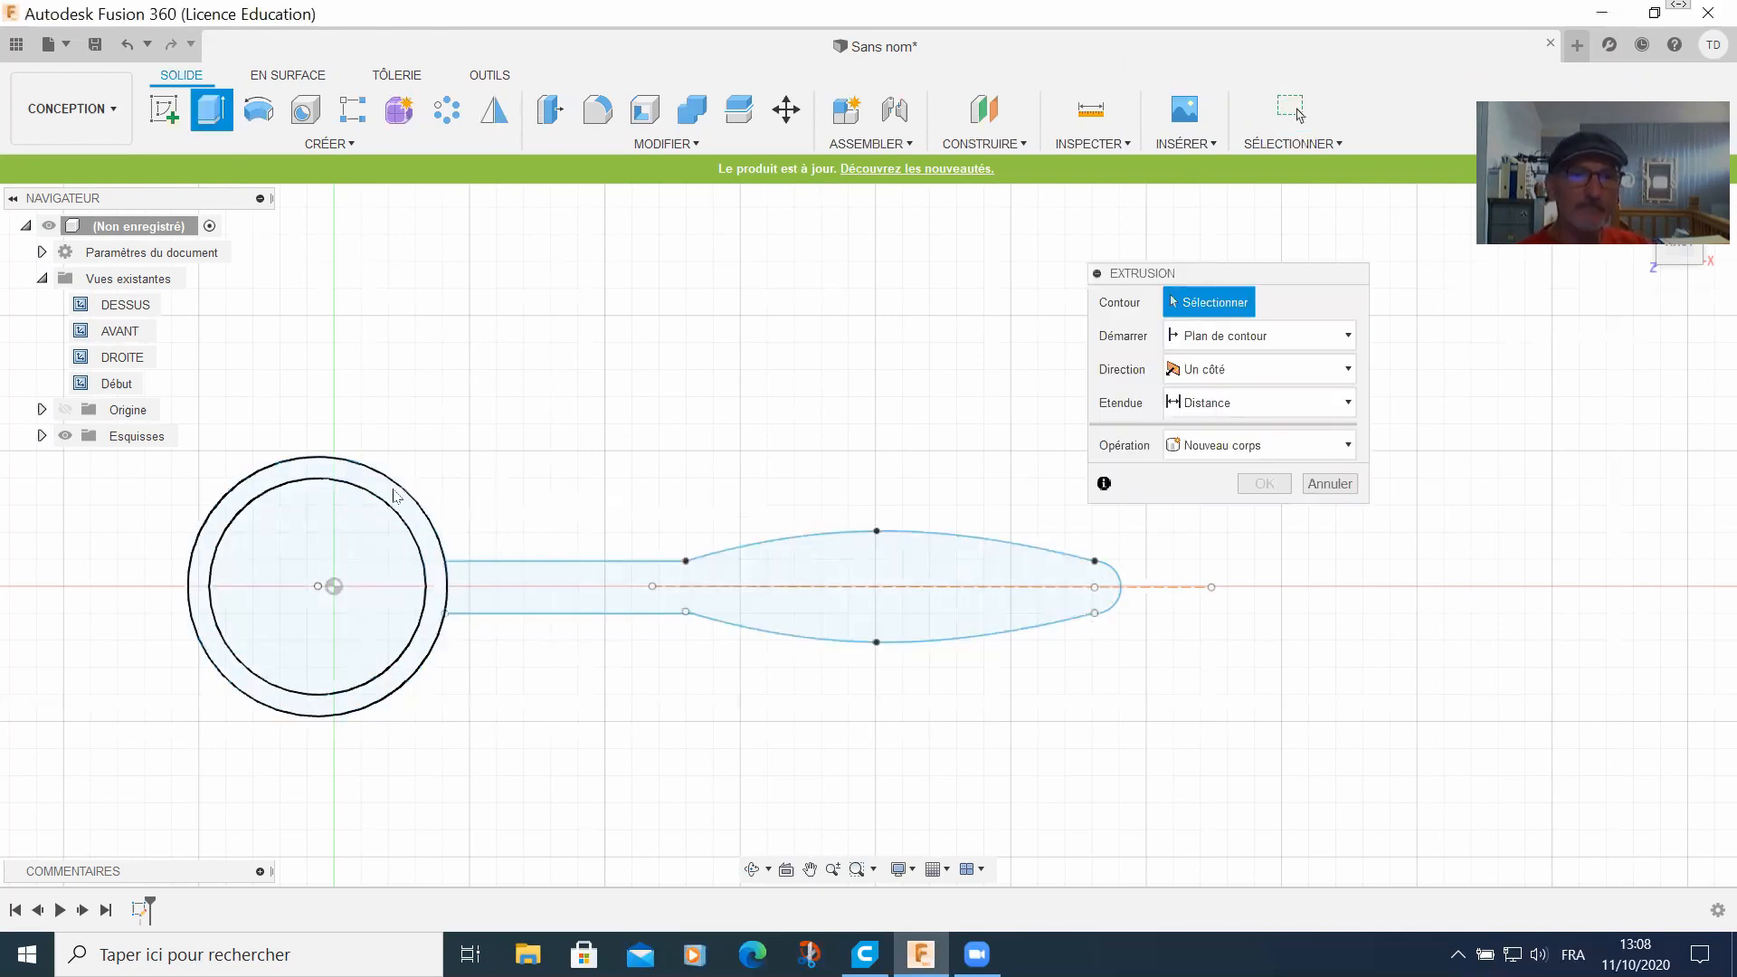
{"action": "left_click", "coordinate": [395, 496]}
{"action": "left_click", "coordinate": [493, 583]}
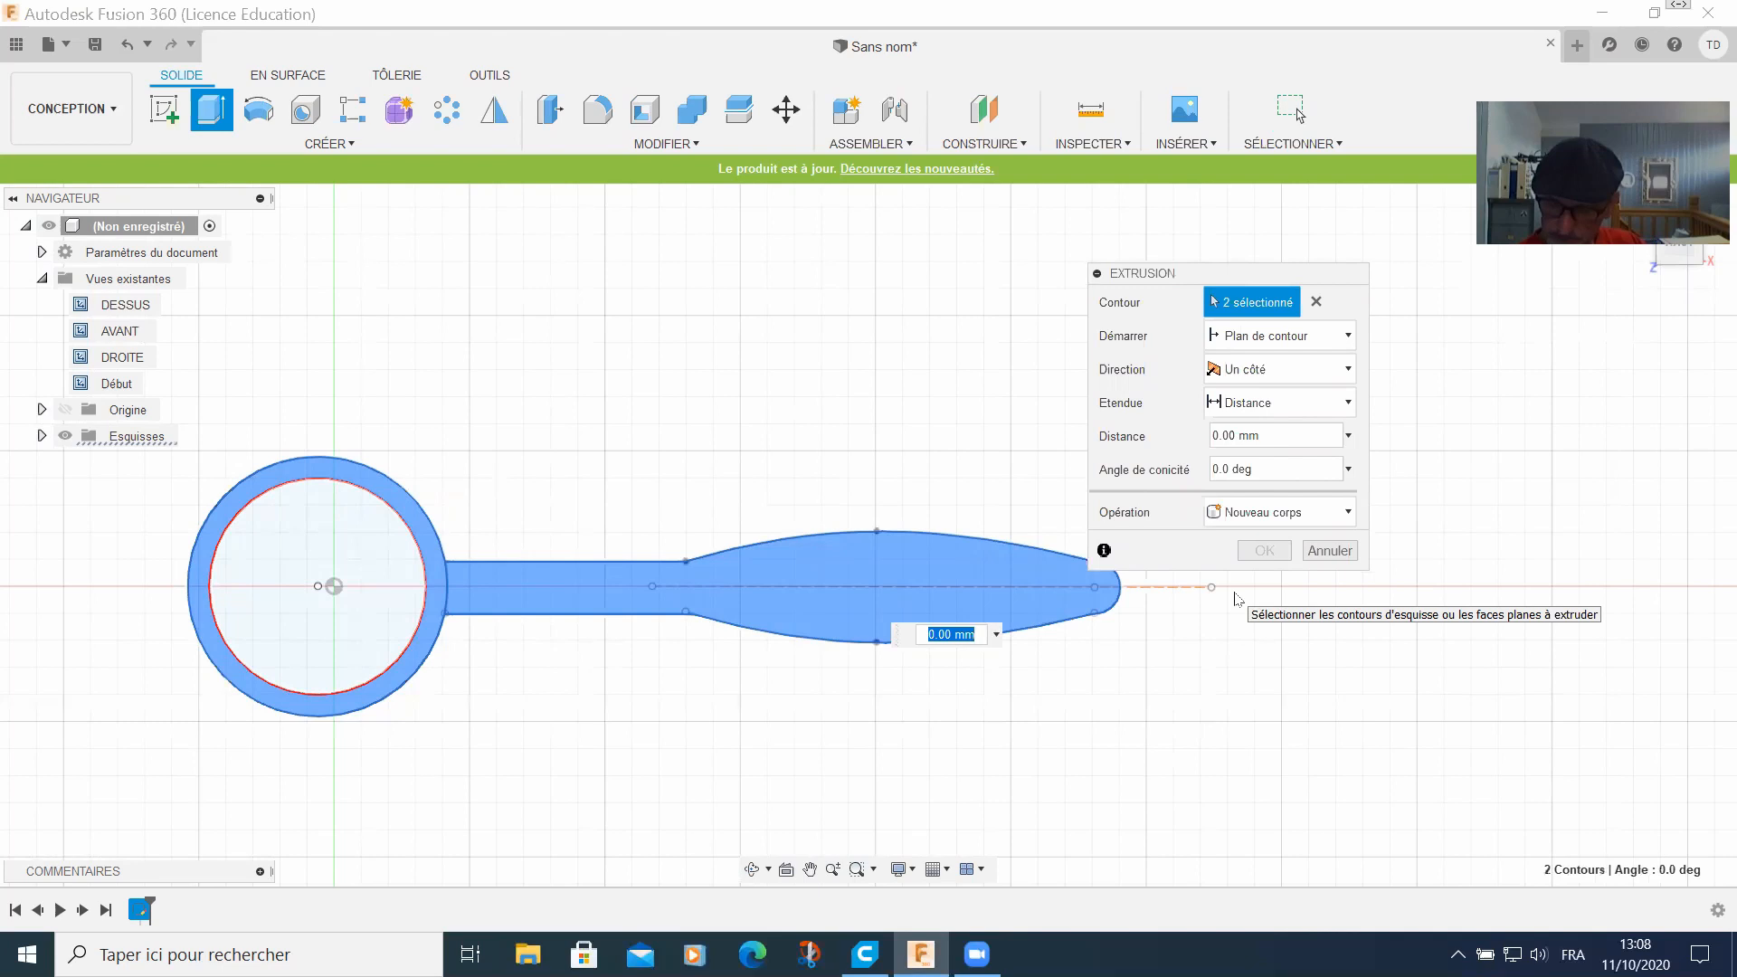
{"action": "type", "text": "10"}
{"action": "key", "text": "Return"}
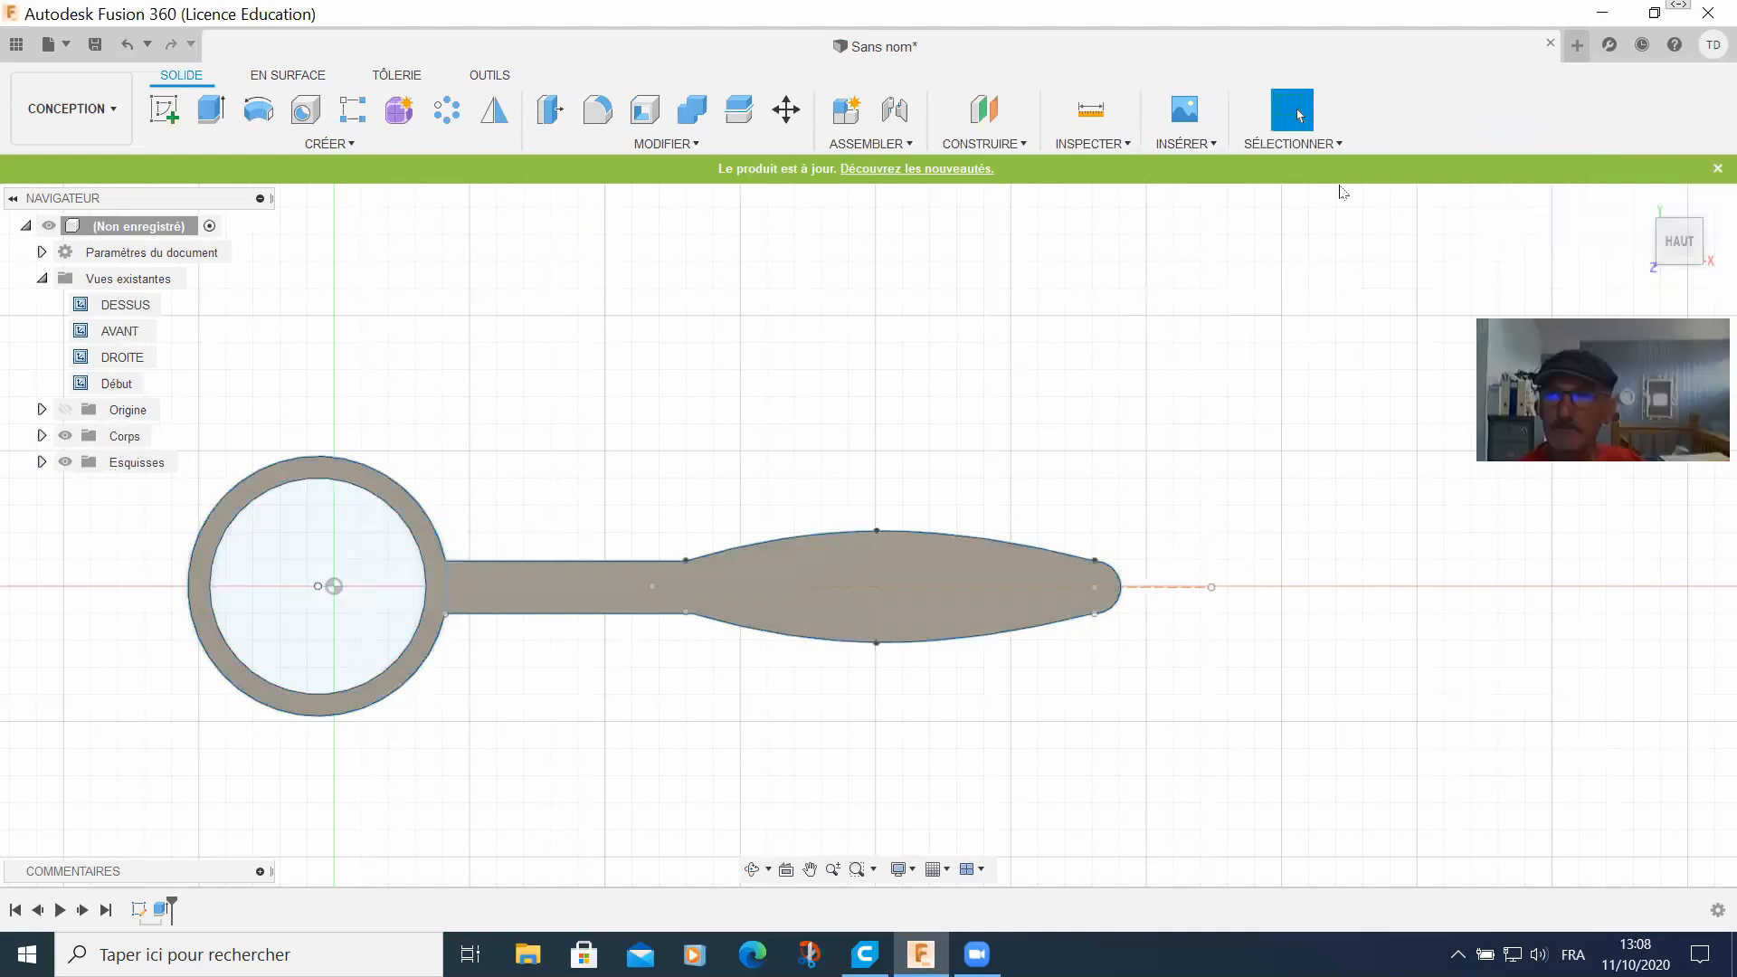
Step: Fillet the handle's upper-face edges, including both straight neck edges, the bulge curves and the rounded tip, with a 3.5 mm radius
{"action": "mouse_move", "coordinate": [1680, 246]}
{"action": "left_mouse_down"}
{"action": "mouse_move", "coordinate": [1657, 232]}
{"action": "mouse_move", "coordinate": [1680, 201]}
{"action": "mouse_move", "coordinate": [1669, 265]}
{"action": "mouse_move", "coordinate": [1678, 252]}
{"action": "left_mouse_up"}
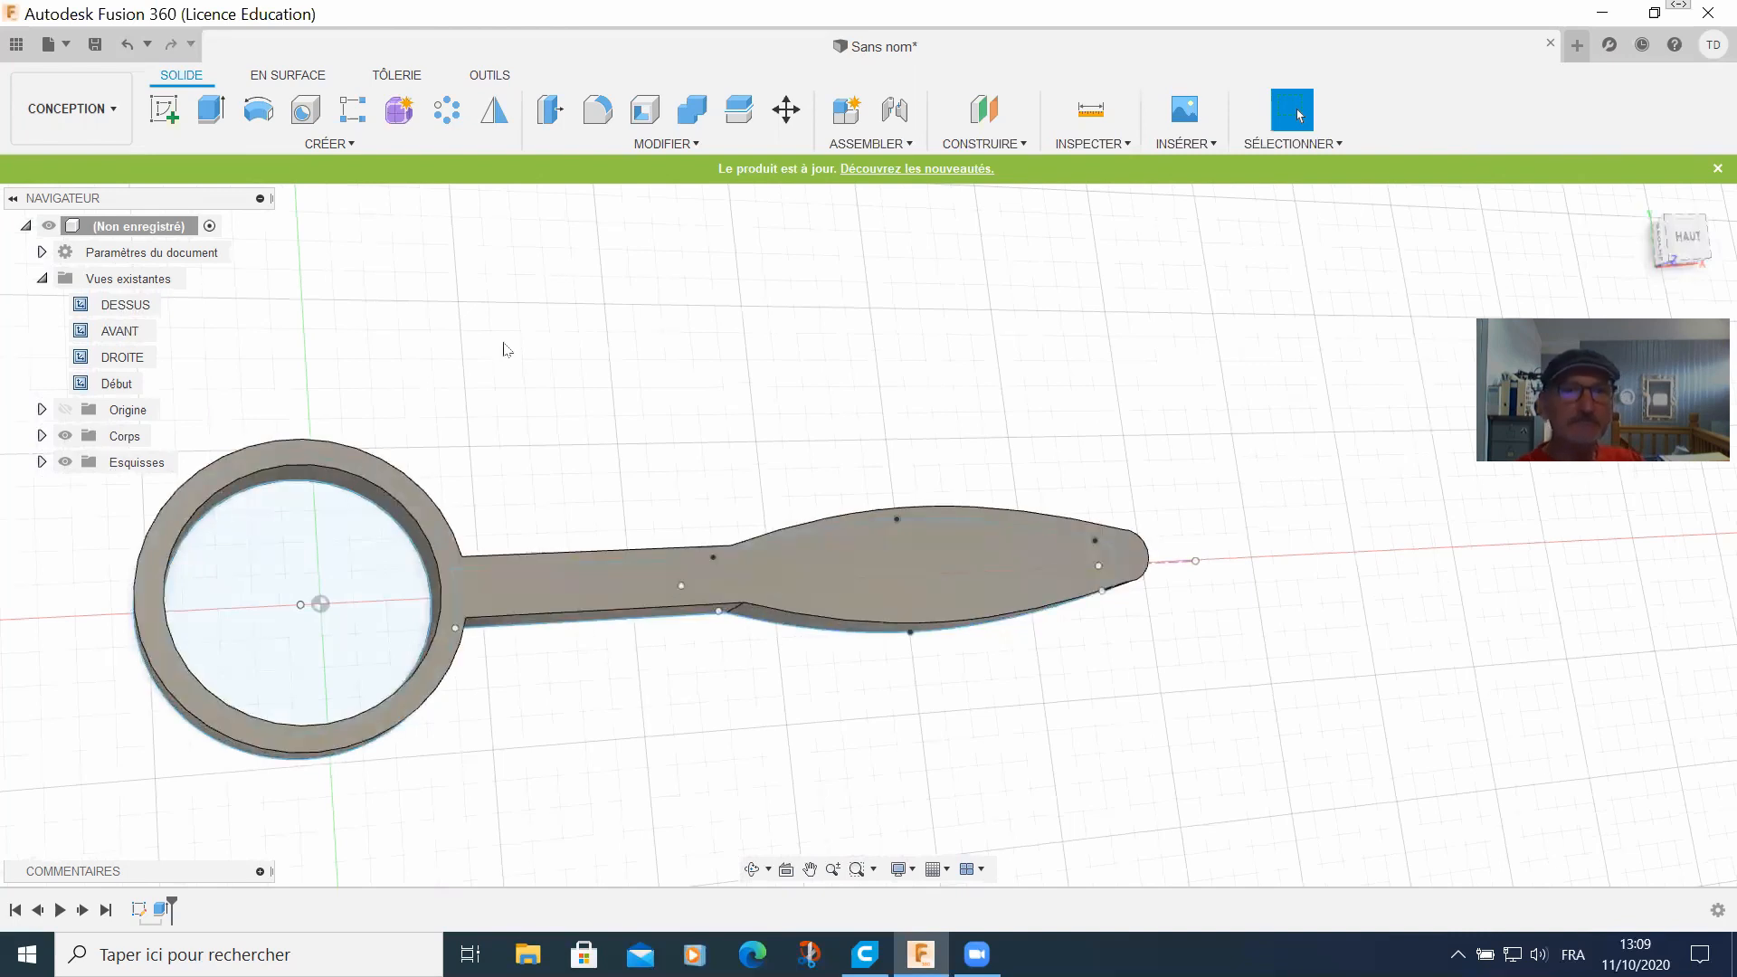
{"action": "left_click", "coordinate": [597, 110]}
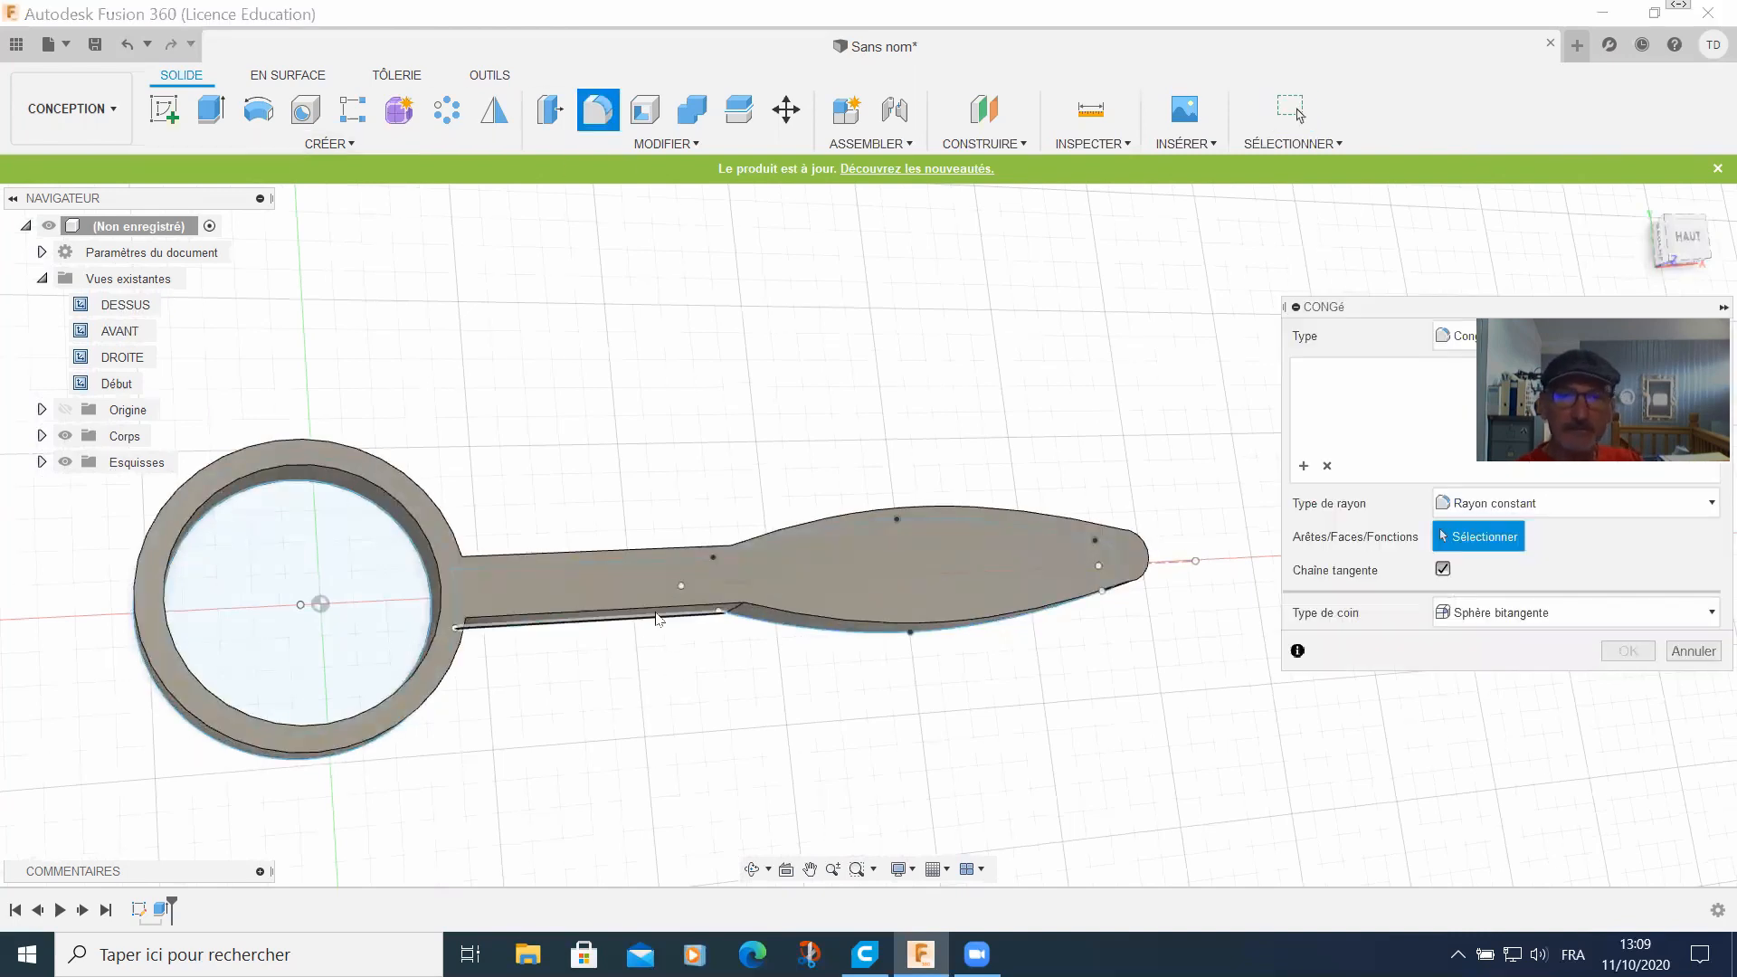
{"action": "left_click", "coordinate": [670, 556]}
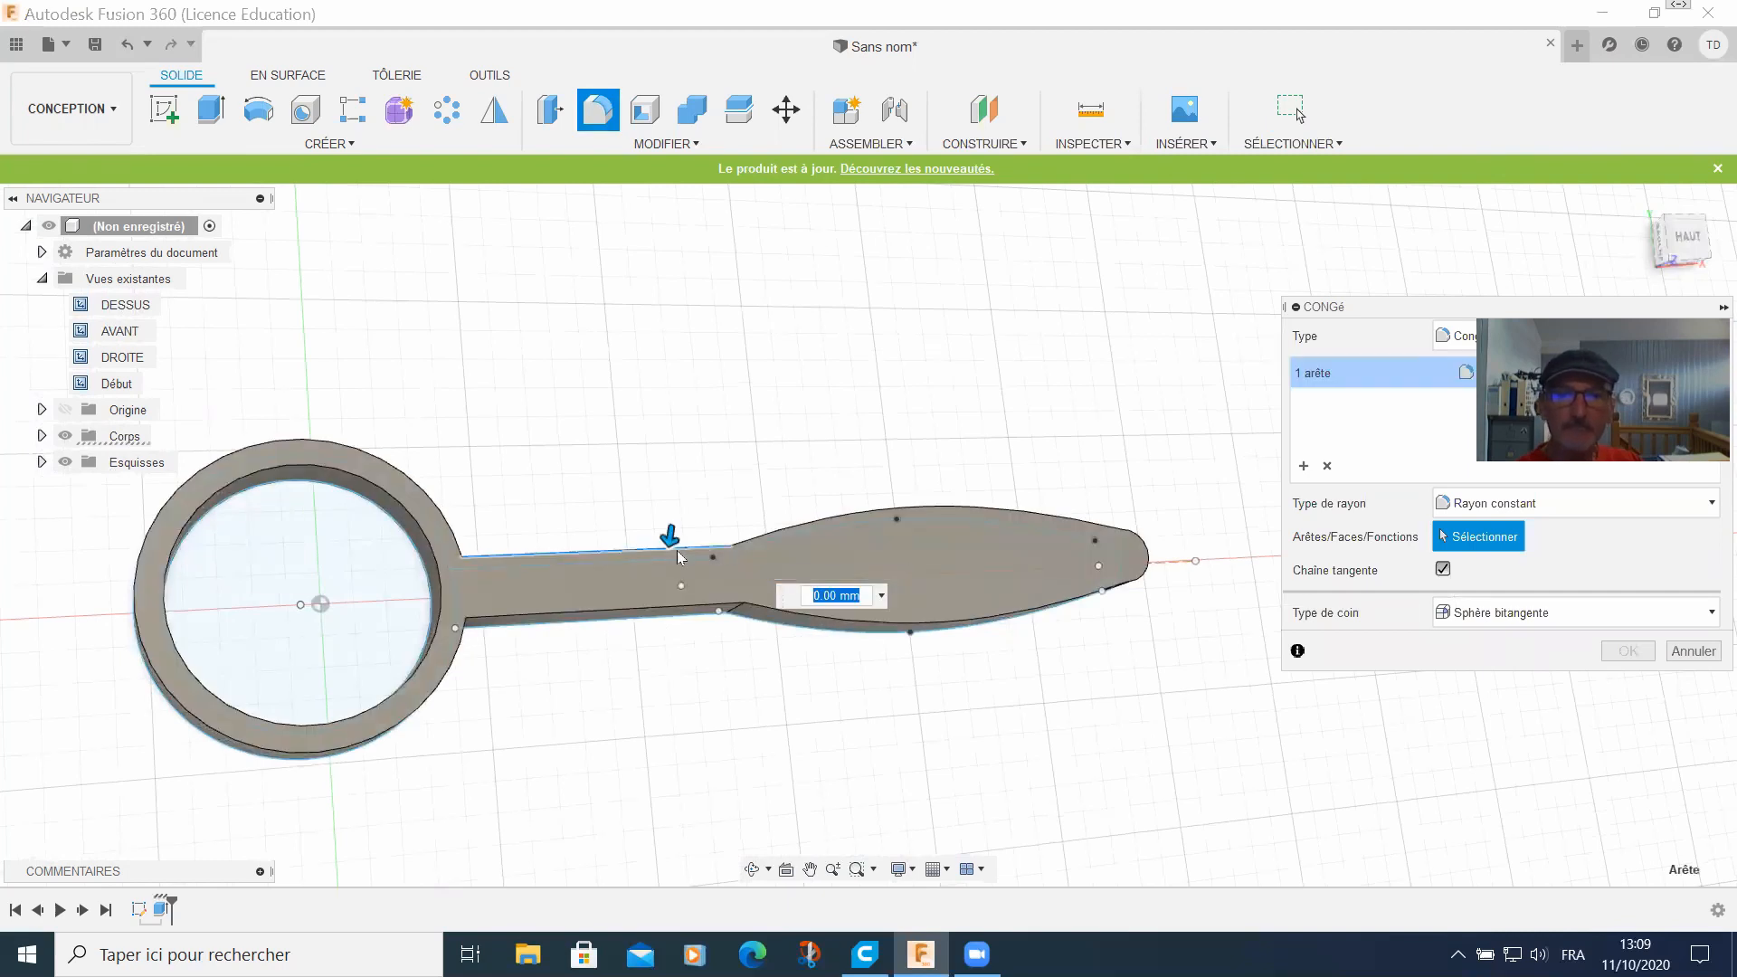
{"action": "left_click", "coordinate": [849, 520]}
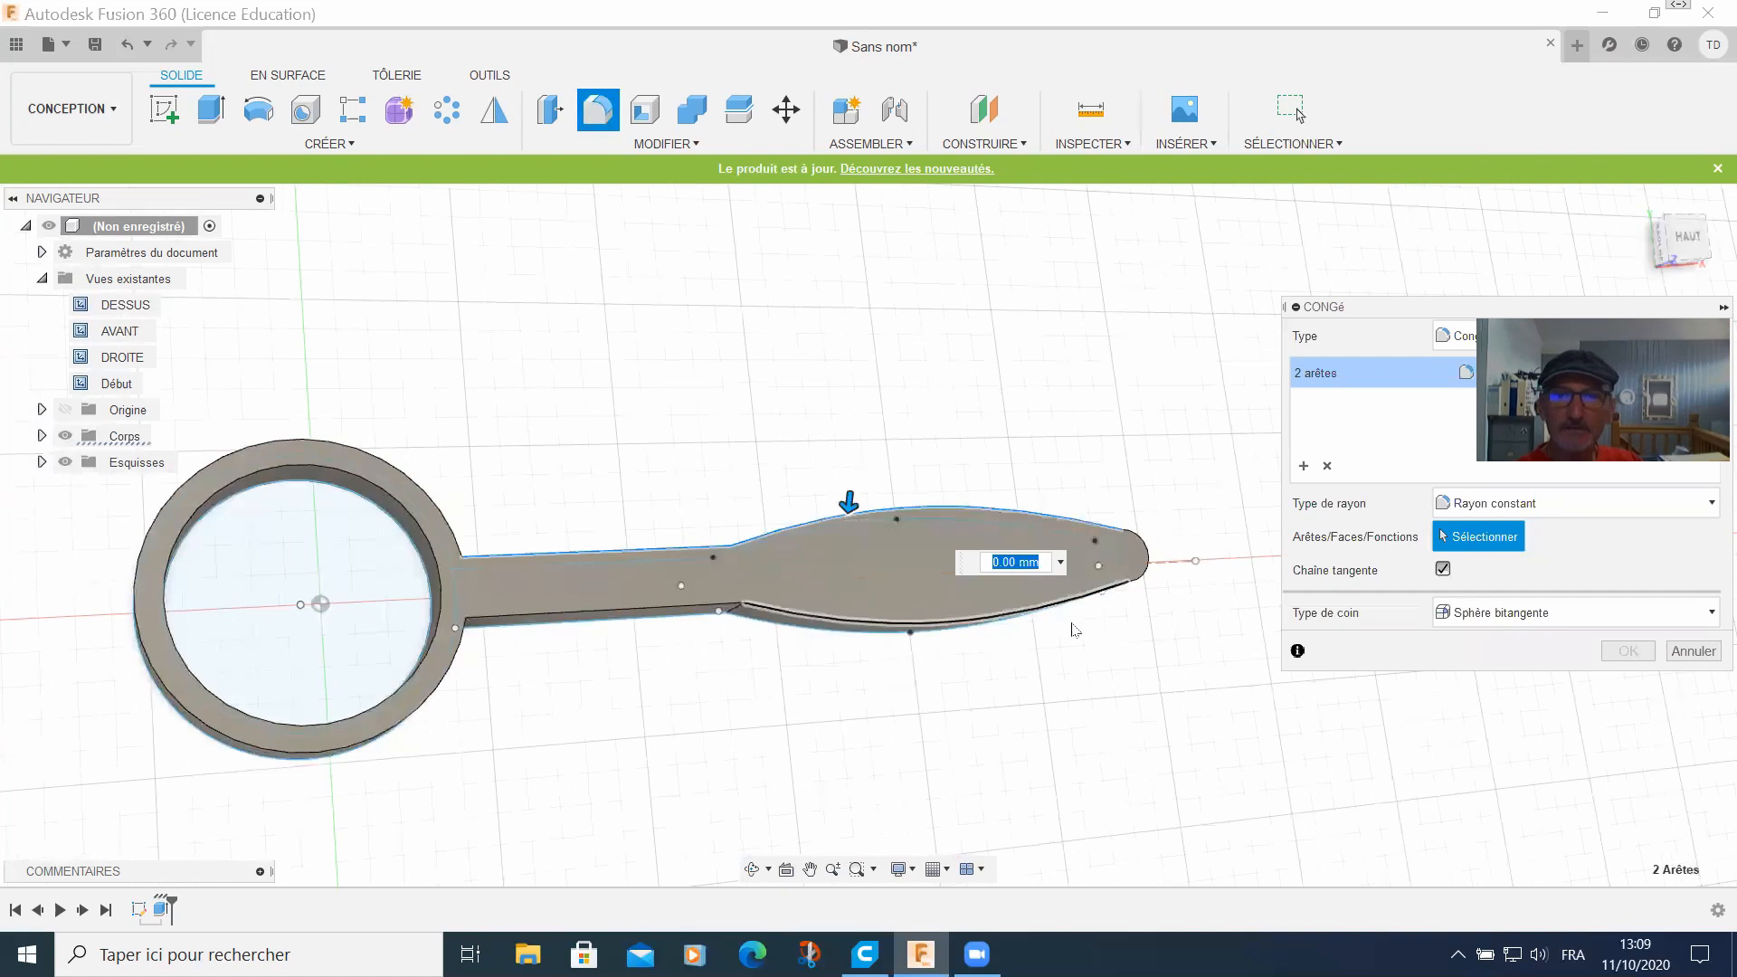
{"action": "left_click", "coordinate": [1040, 619]}
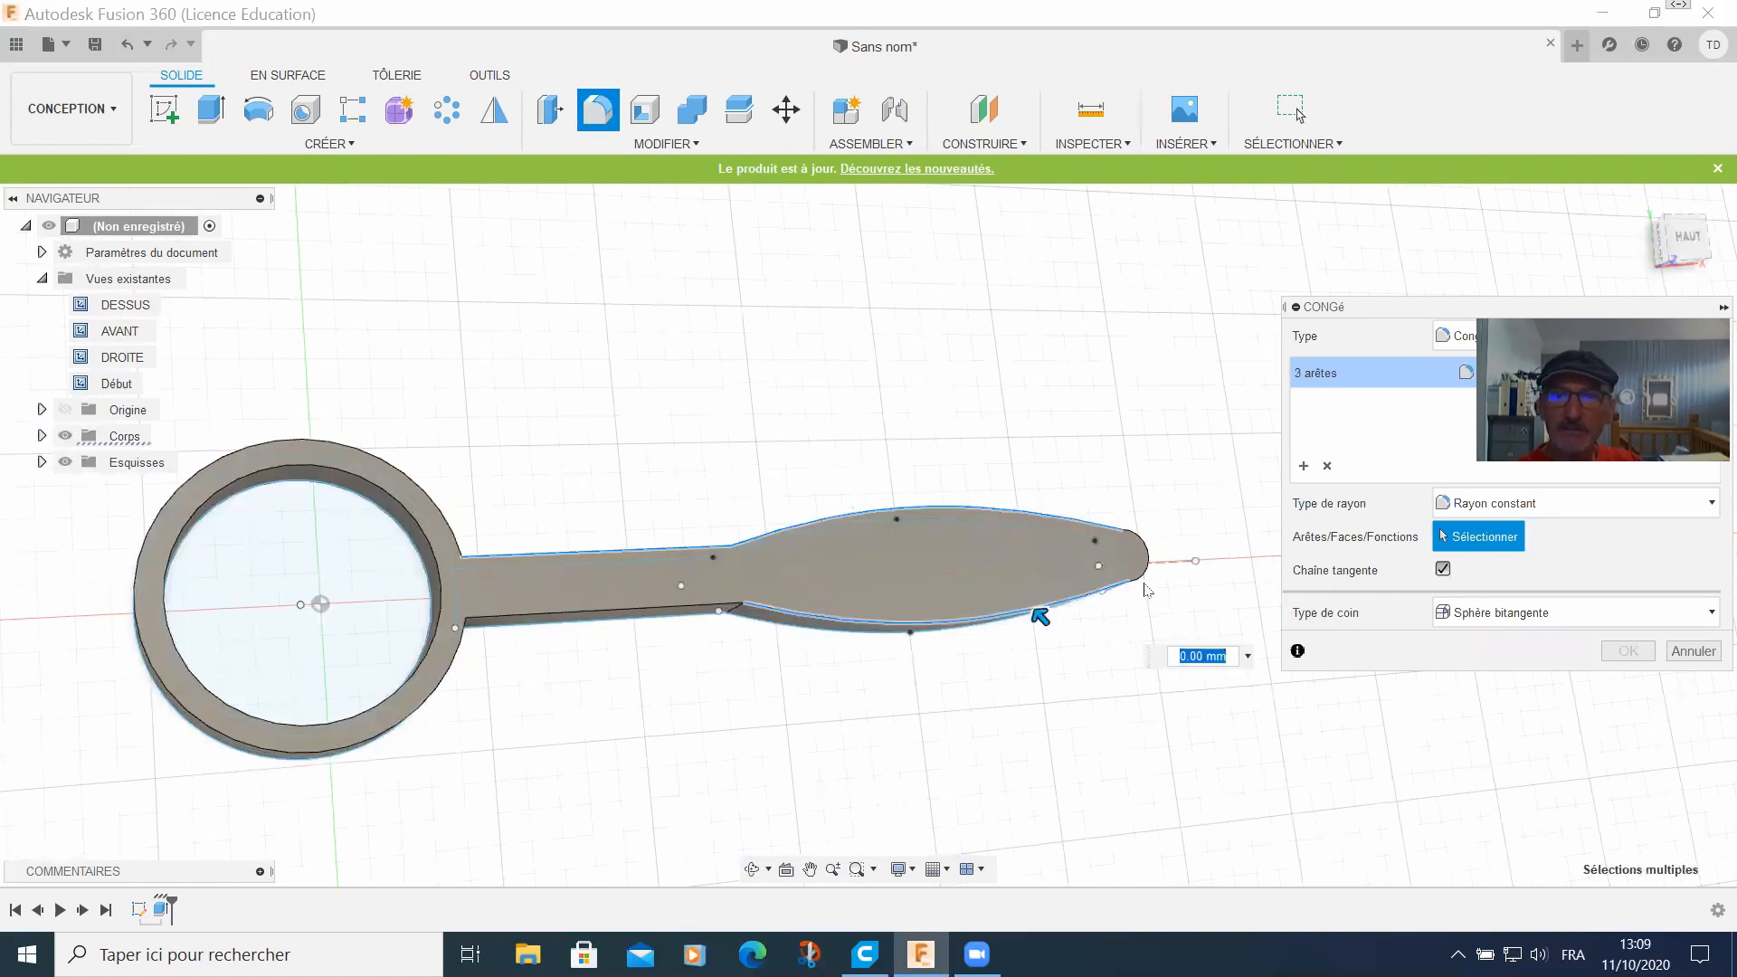
{"action": "left_click", "coordinate": [1145, 563]}
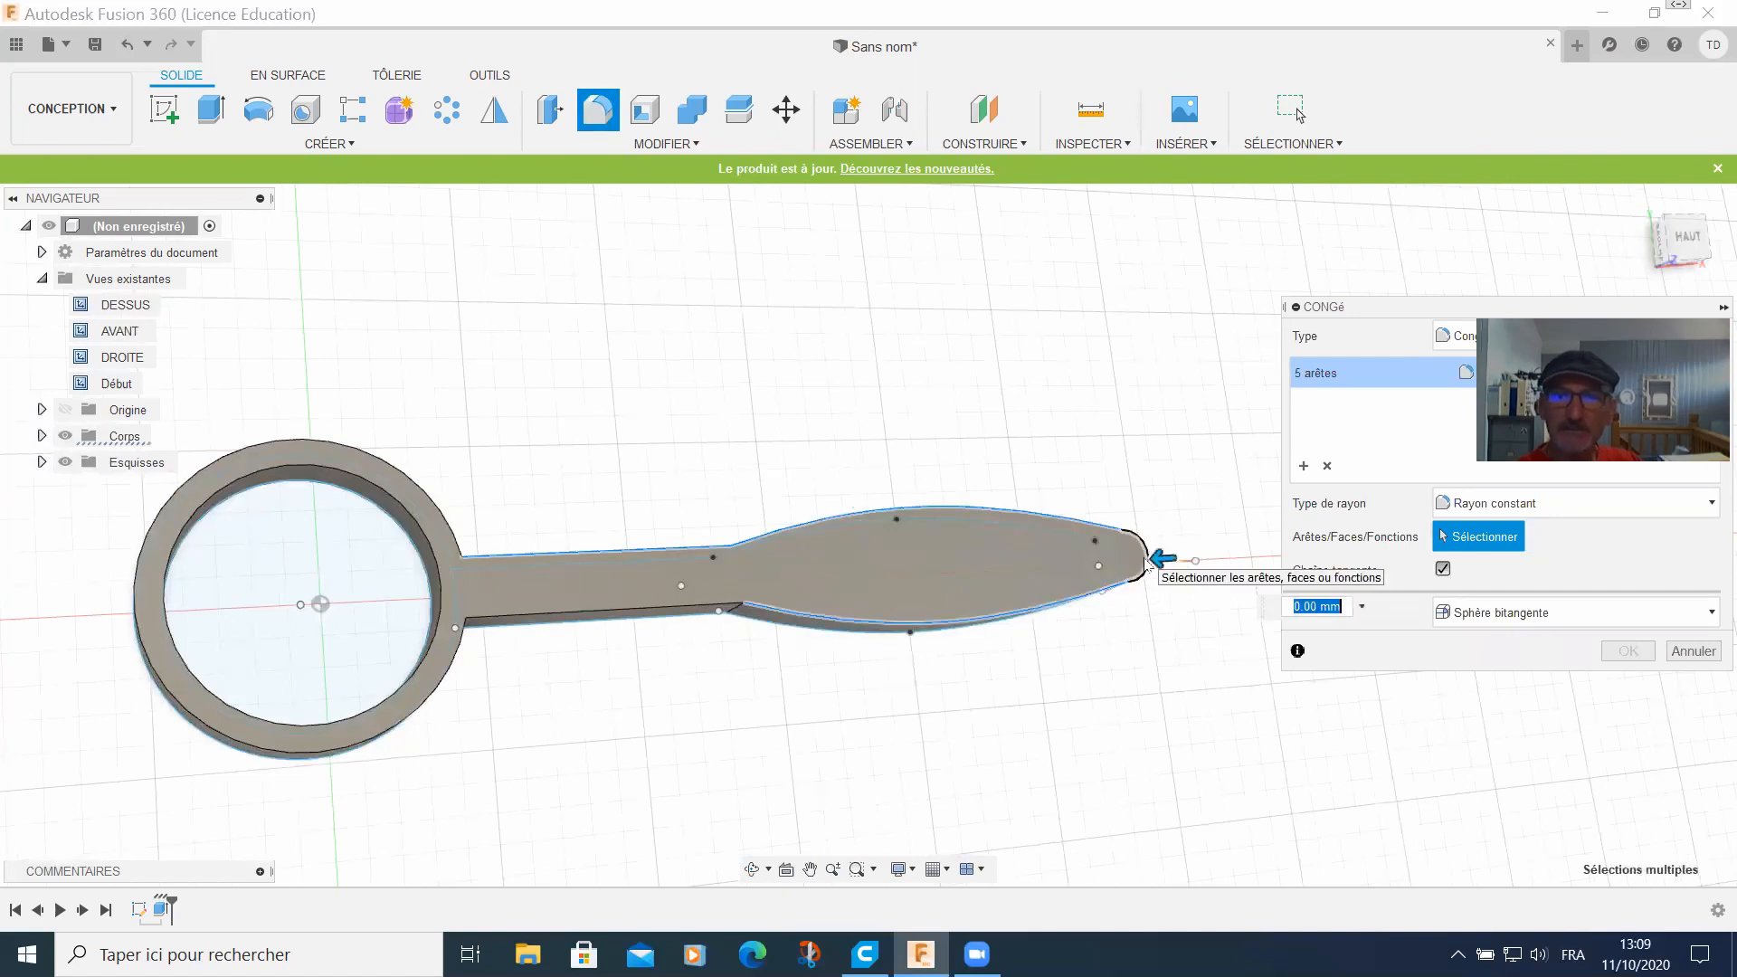
{"action": "left_click", "coordinate": [631, 617]}
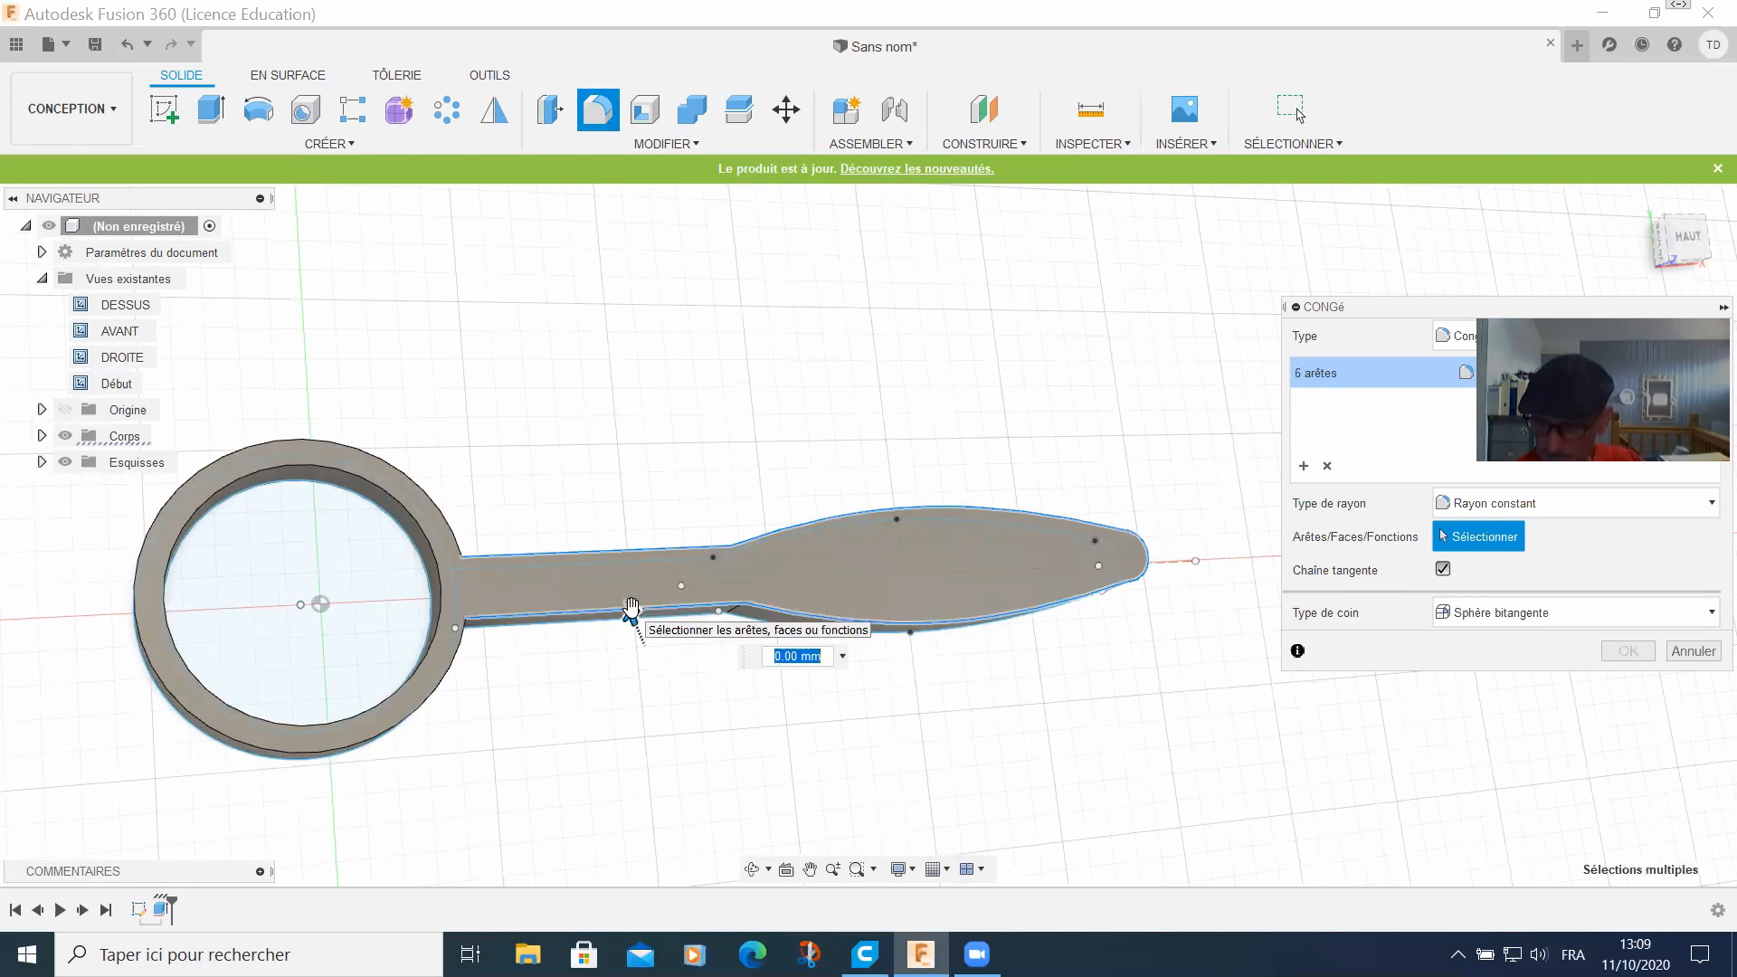
{"action": "type", "text": "2"}
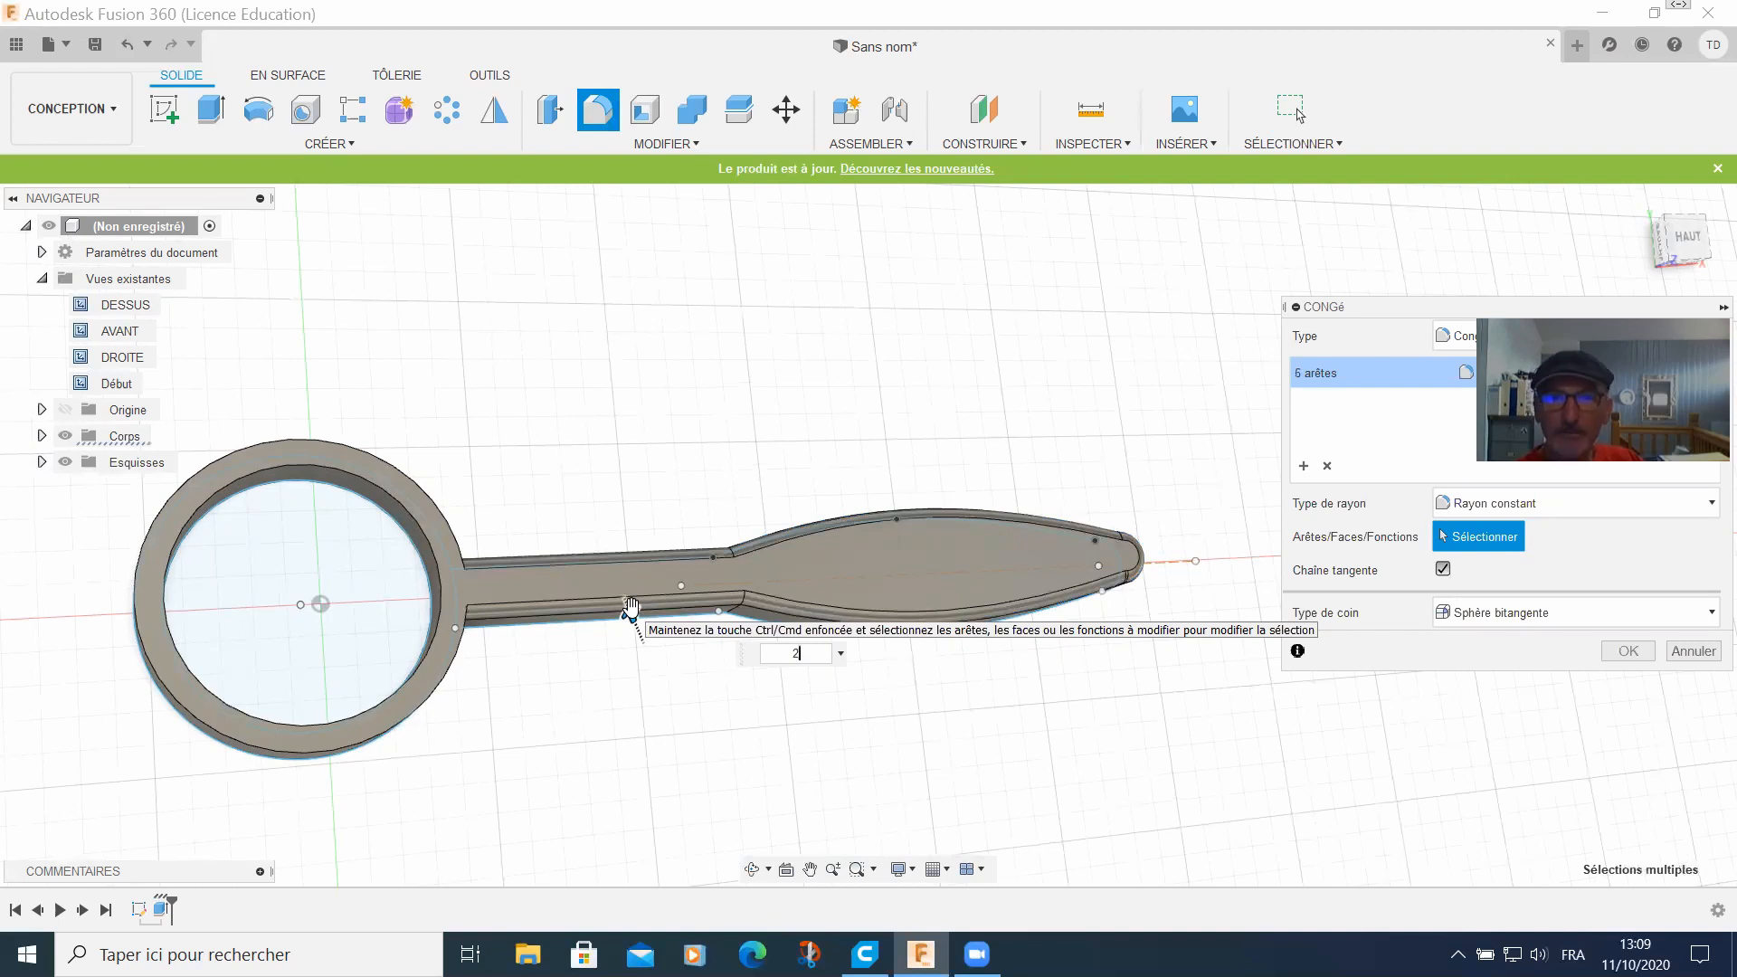
{"action": "type", "text": "3.5"}
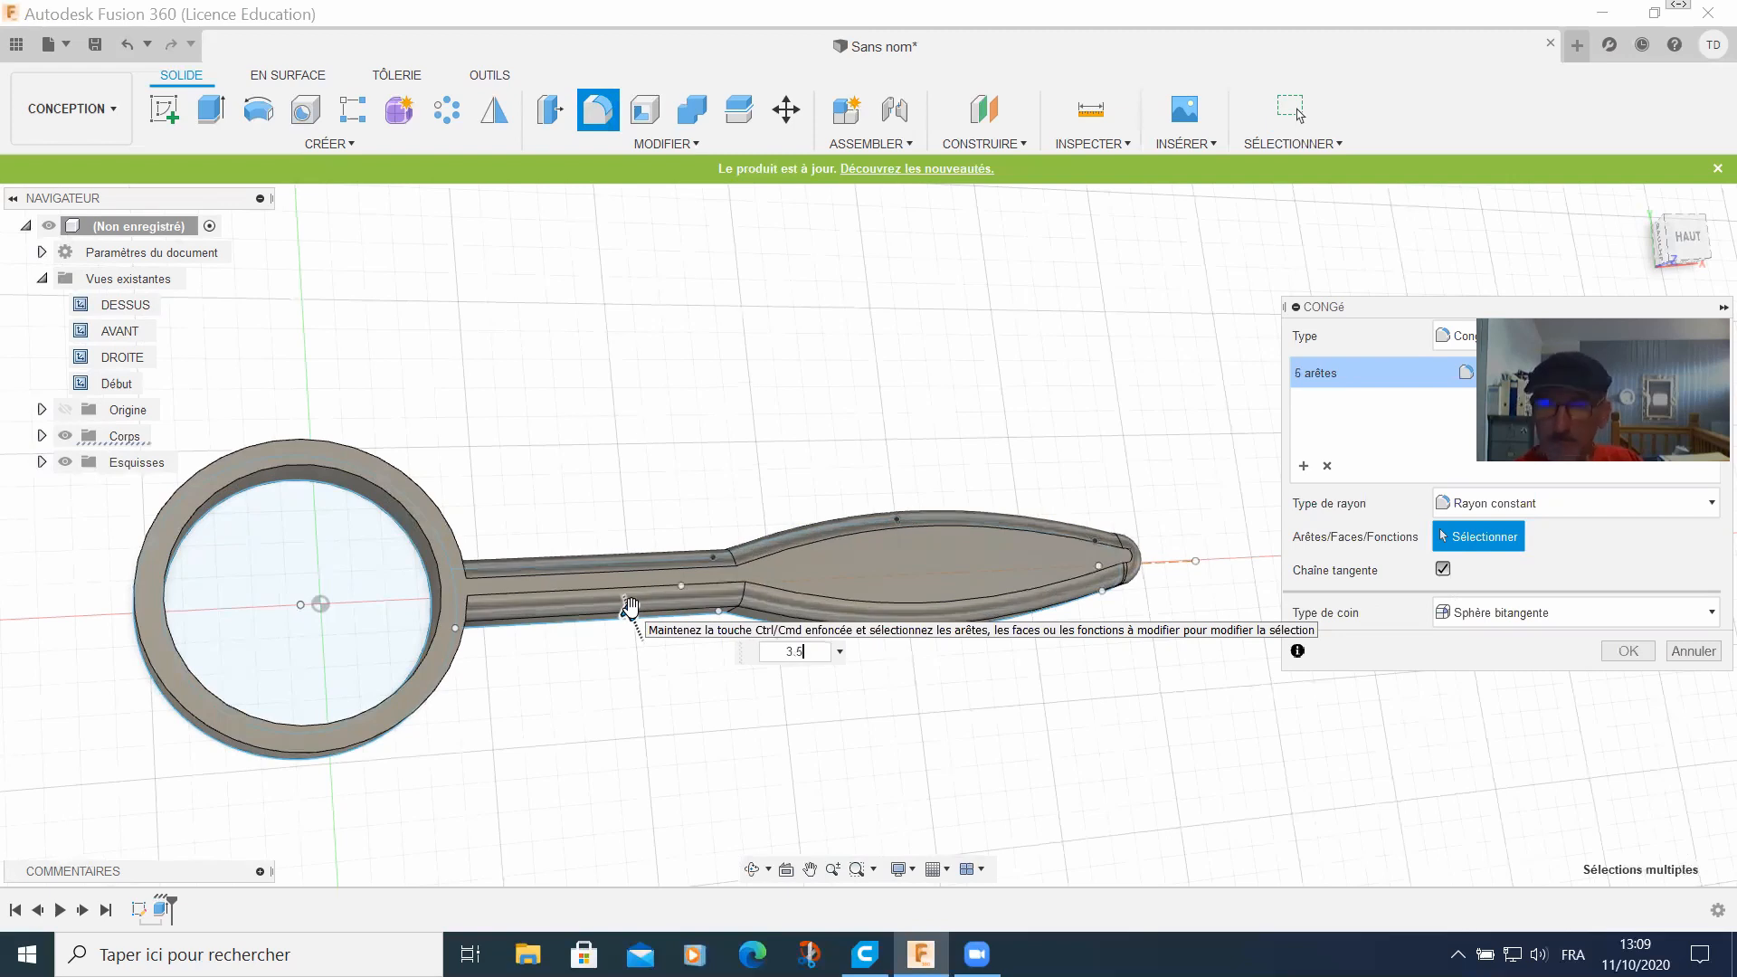
{"action": "key", "text": "Return"}
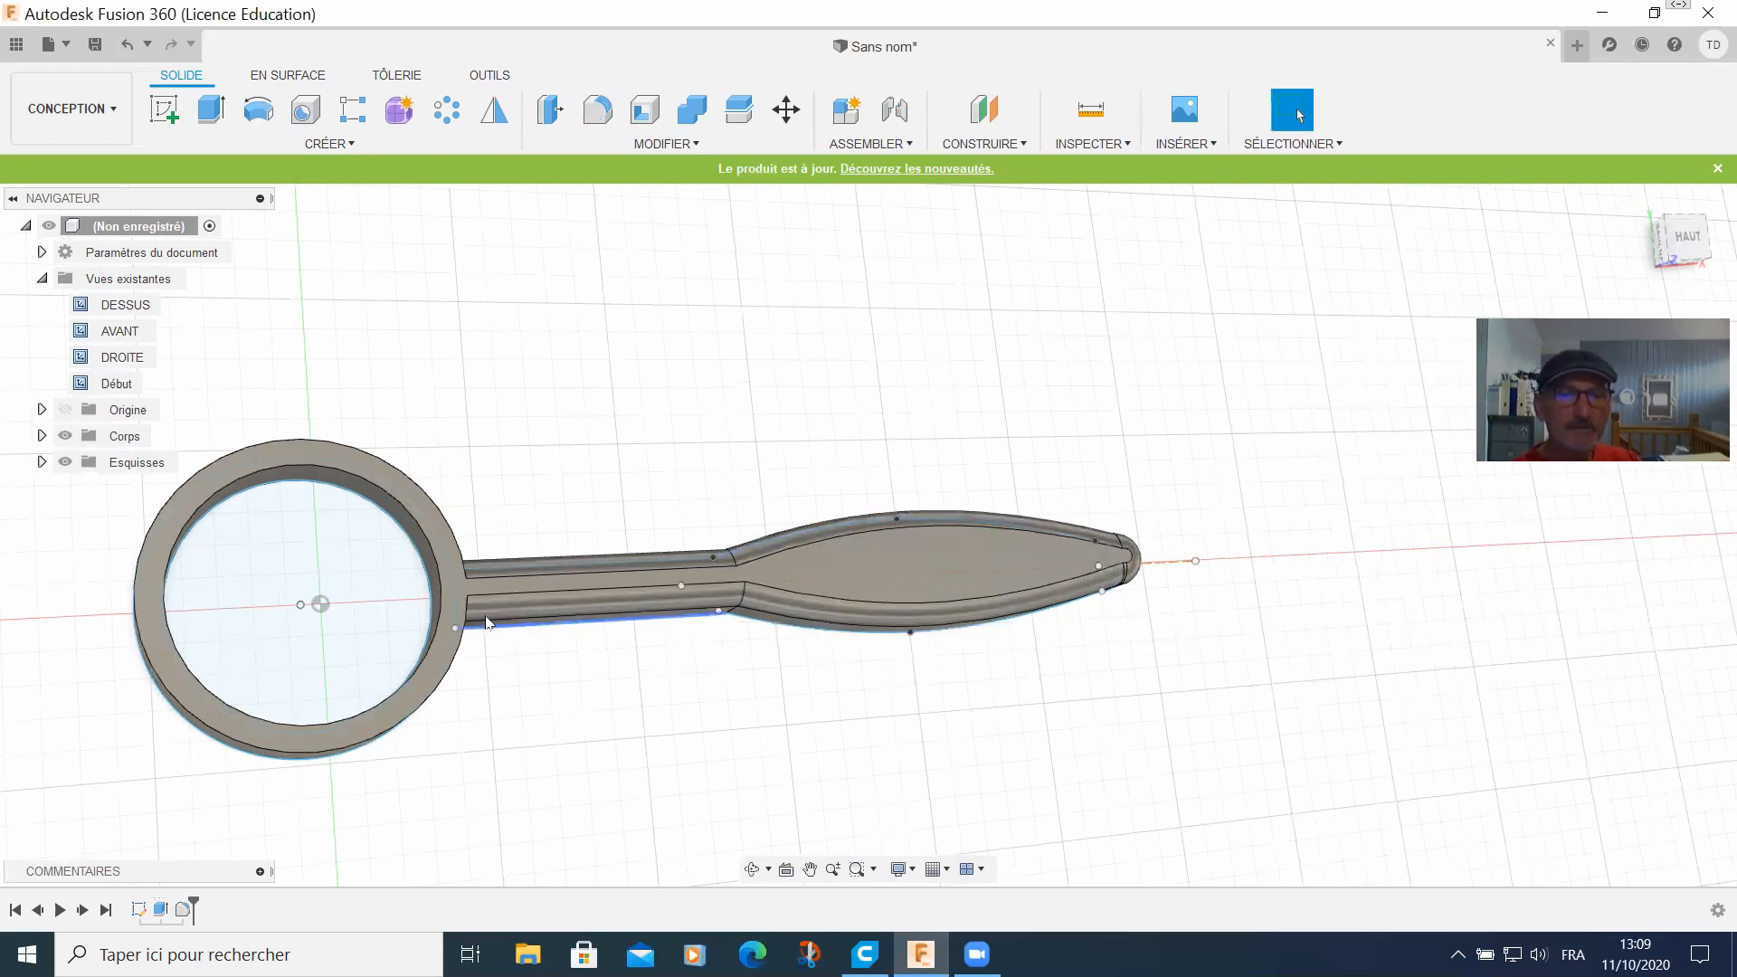
Step: Fillet the head ring's outer upper edge with a 3.5 mm radius
{"action": "left_click", "coordinate": [425, 500]}
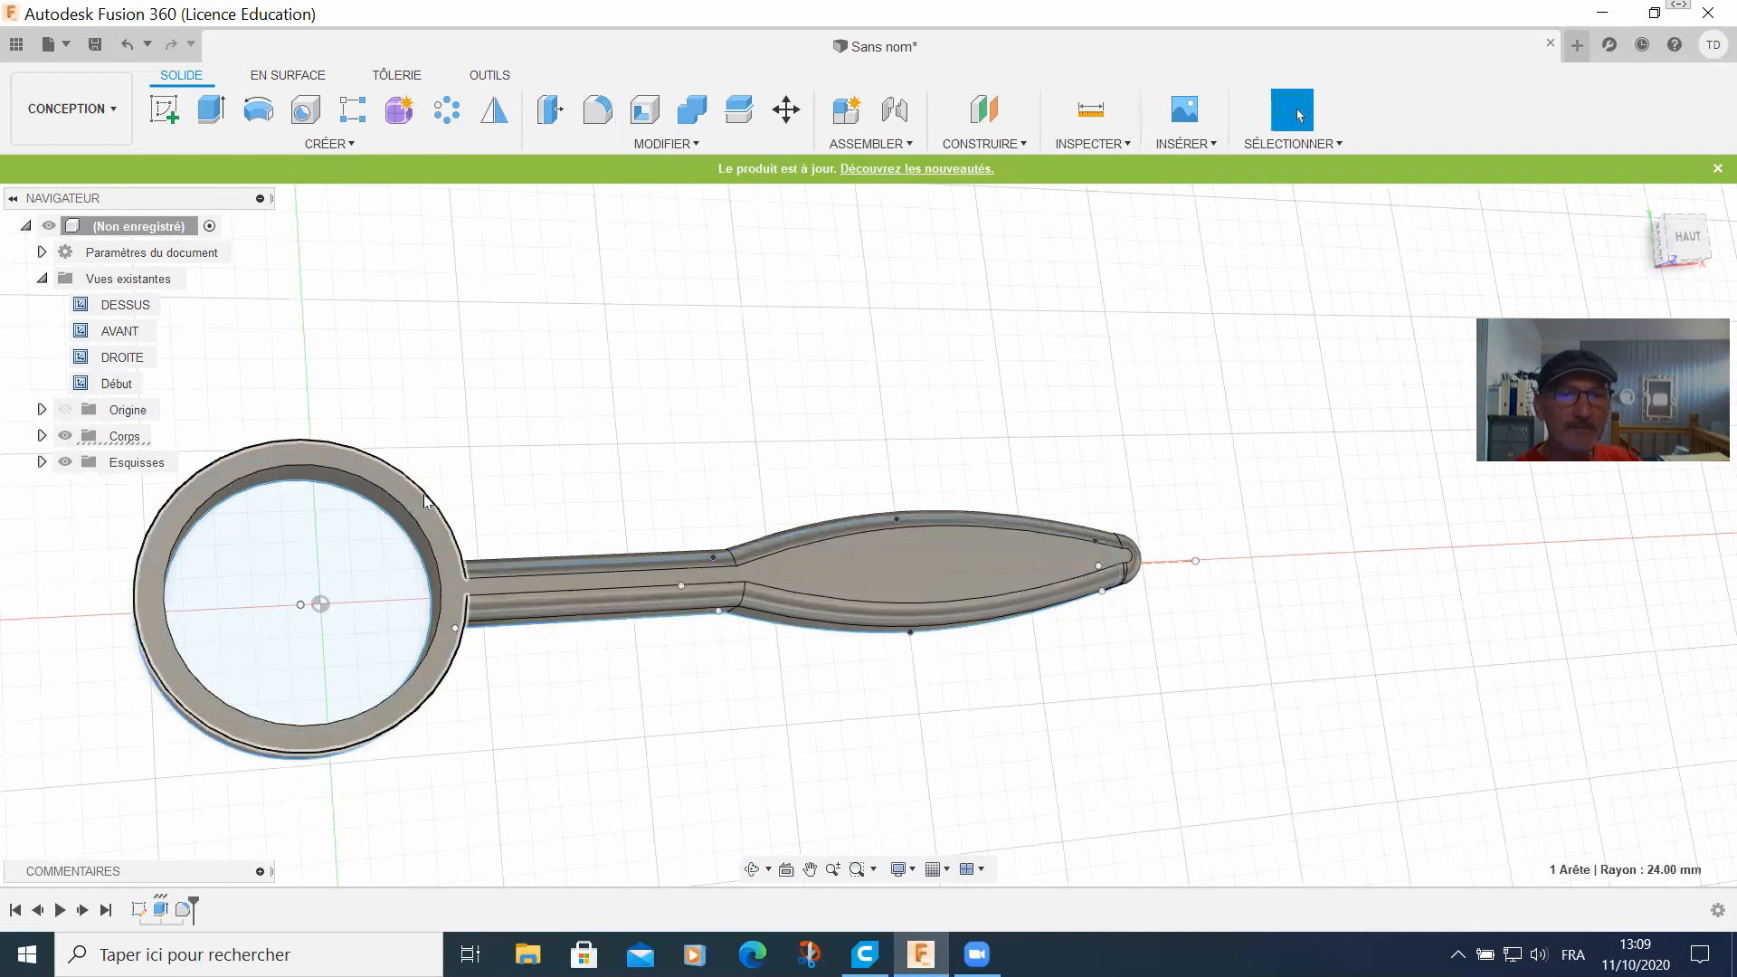
{"action": "left_click", "coordinate": [615, 109]}
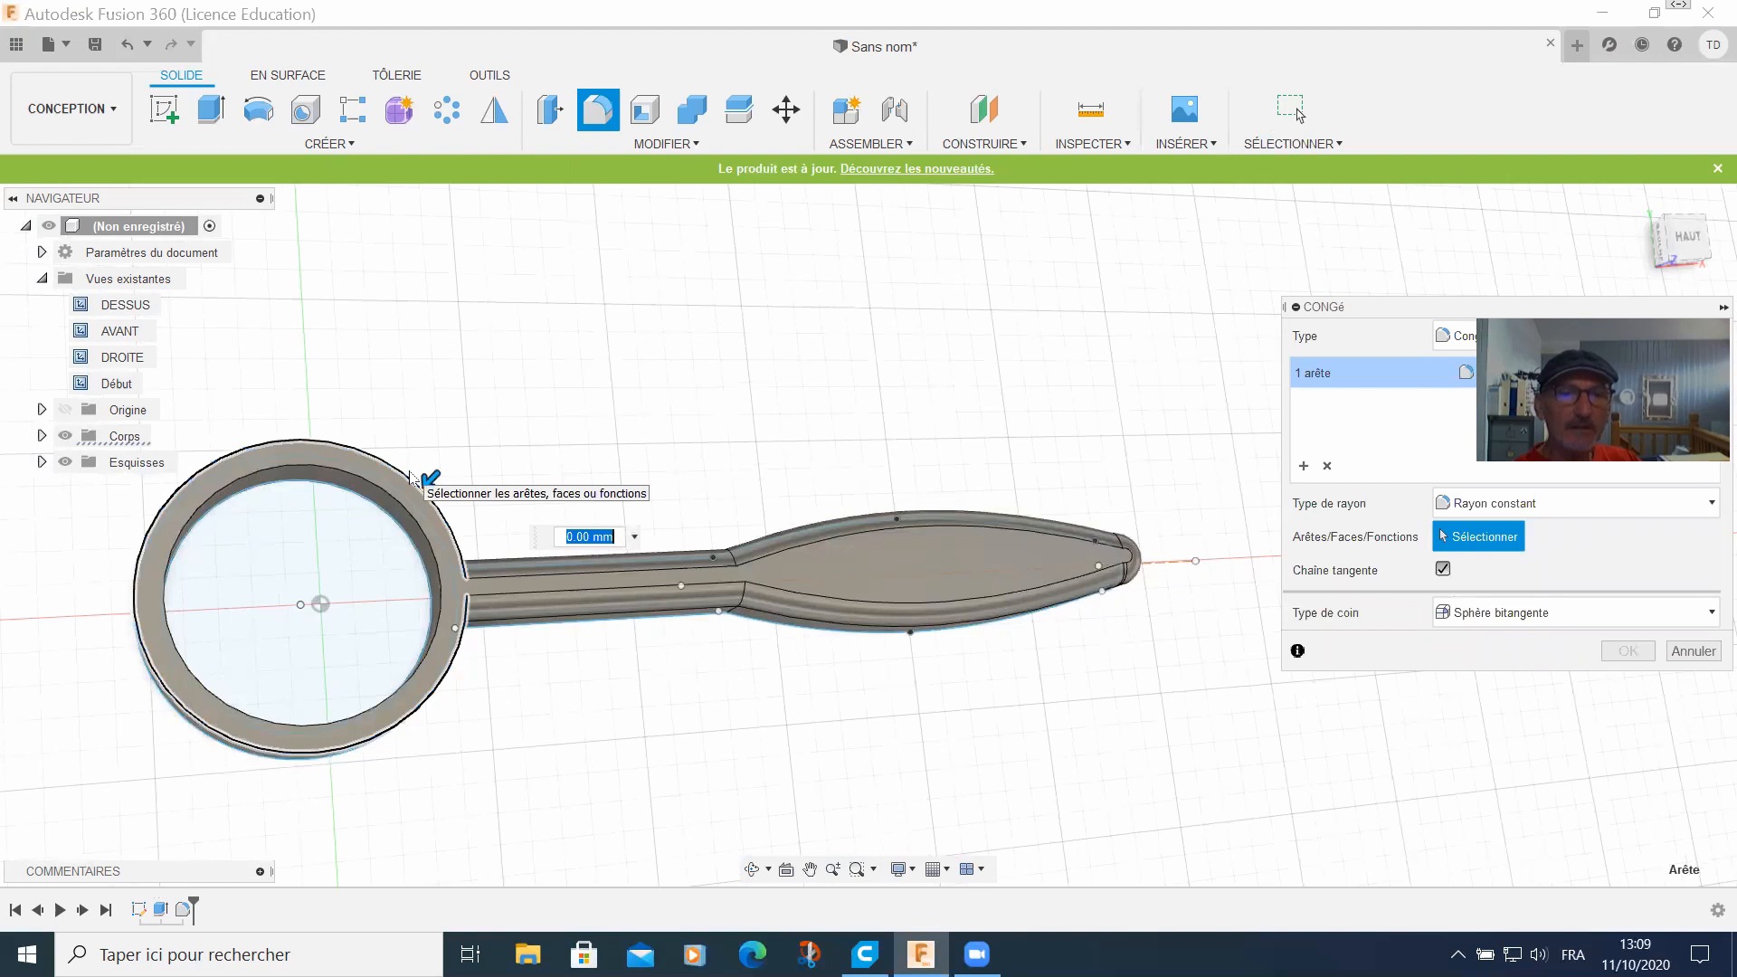
{"action": "type", "text": "3.5"}
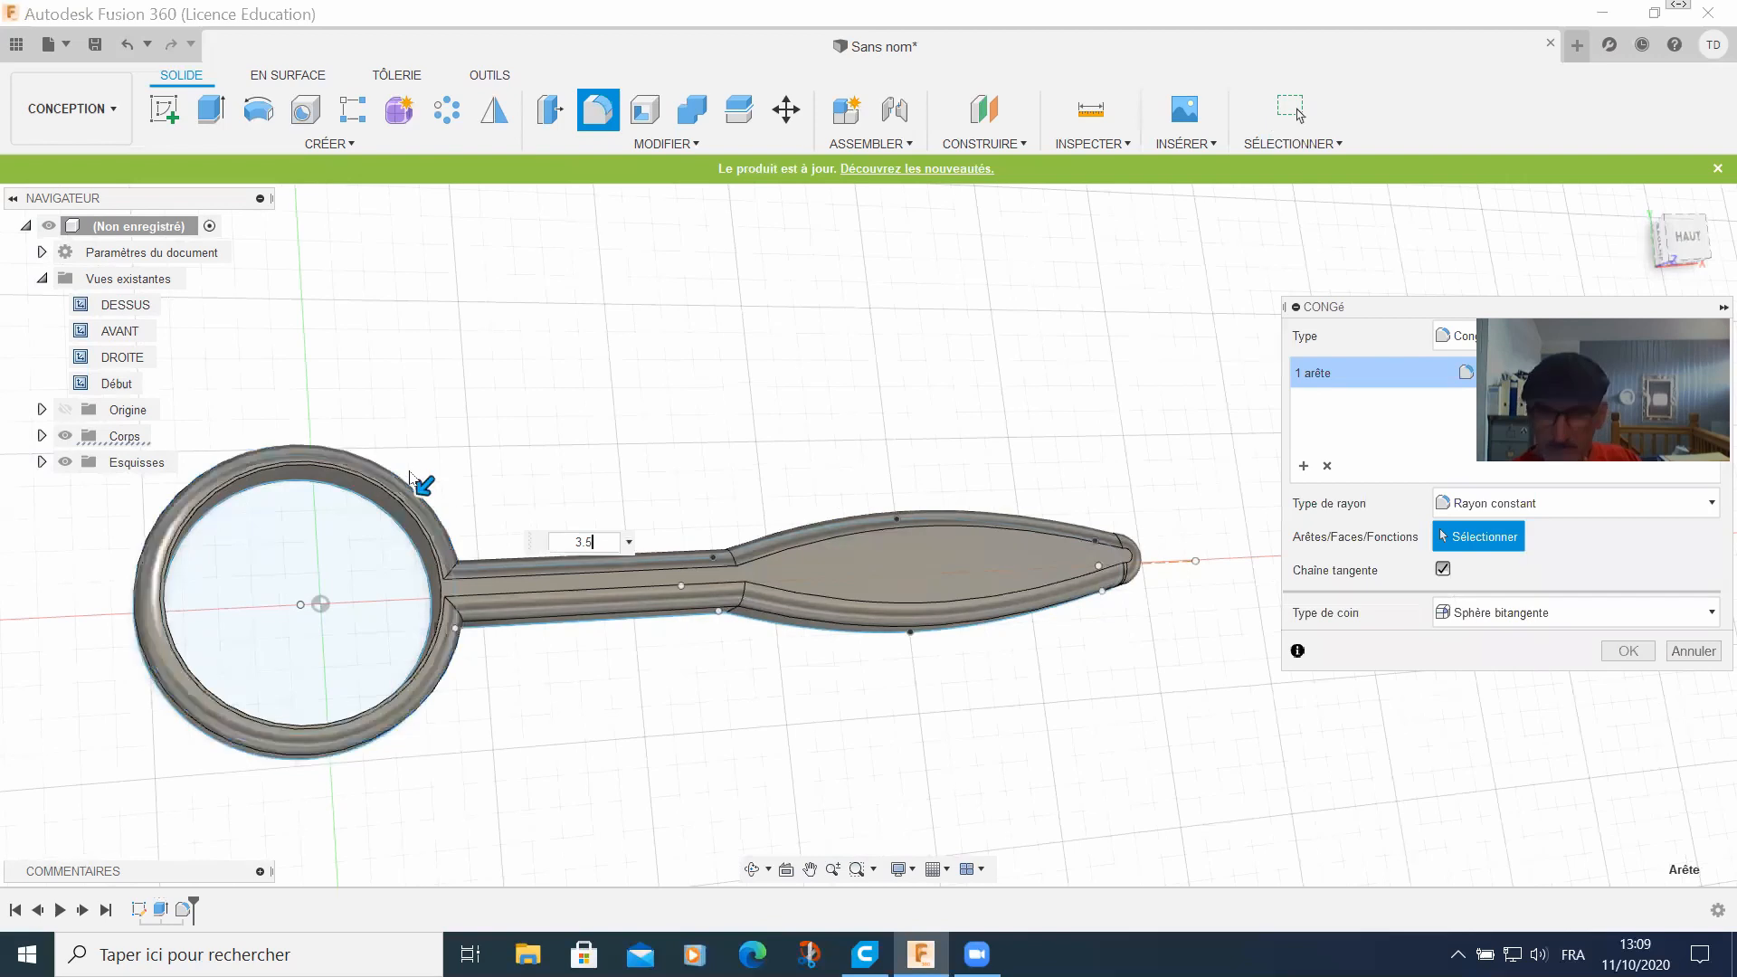
{"action": "key", "text": "Return"}
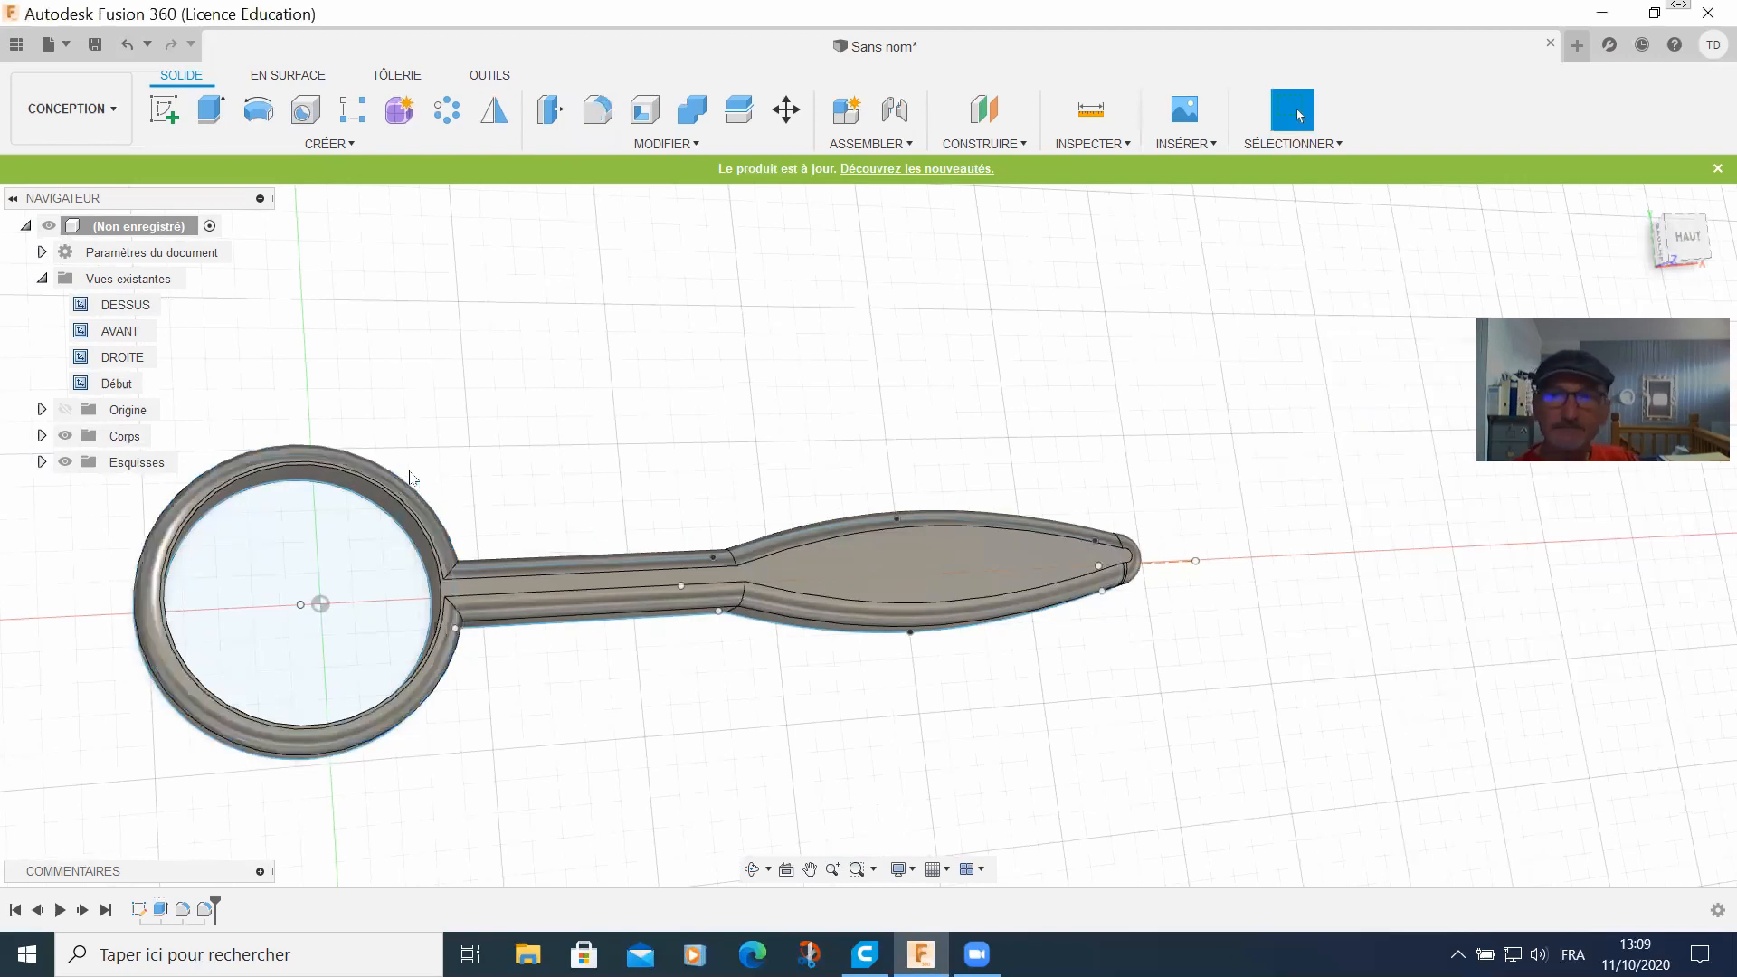
Step: Fillet the handle's underside edges, including the neck edges, bulge curves and rounded tip, with a 3 mm radius
{"action": "mouse_move", "coordinate": [870, 525]}
{"action": "middle_mouse_down", "text": "shift"}
{"action": "mouse_move", "coordinate": [932, 471]}
{"action": "mouse_move", "coordinate": [855, 592]}
{"action": "mouse_move", "coordinate": [678, 692]}
{"action": "mouse_move", "coordinate": [615, 597]}
{"action": "mouse_move", "coordinate": [525, 637]}
{"action": "mouse_move", "coordinate": [480, 701]}
{"action": "mouse_move", "coordinate": [511, 750]}
{"action": "mouse_move", "coordinate": [493, 764]}
{"action": "middle_mouse_up", "text": "shift"}
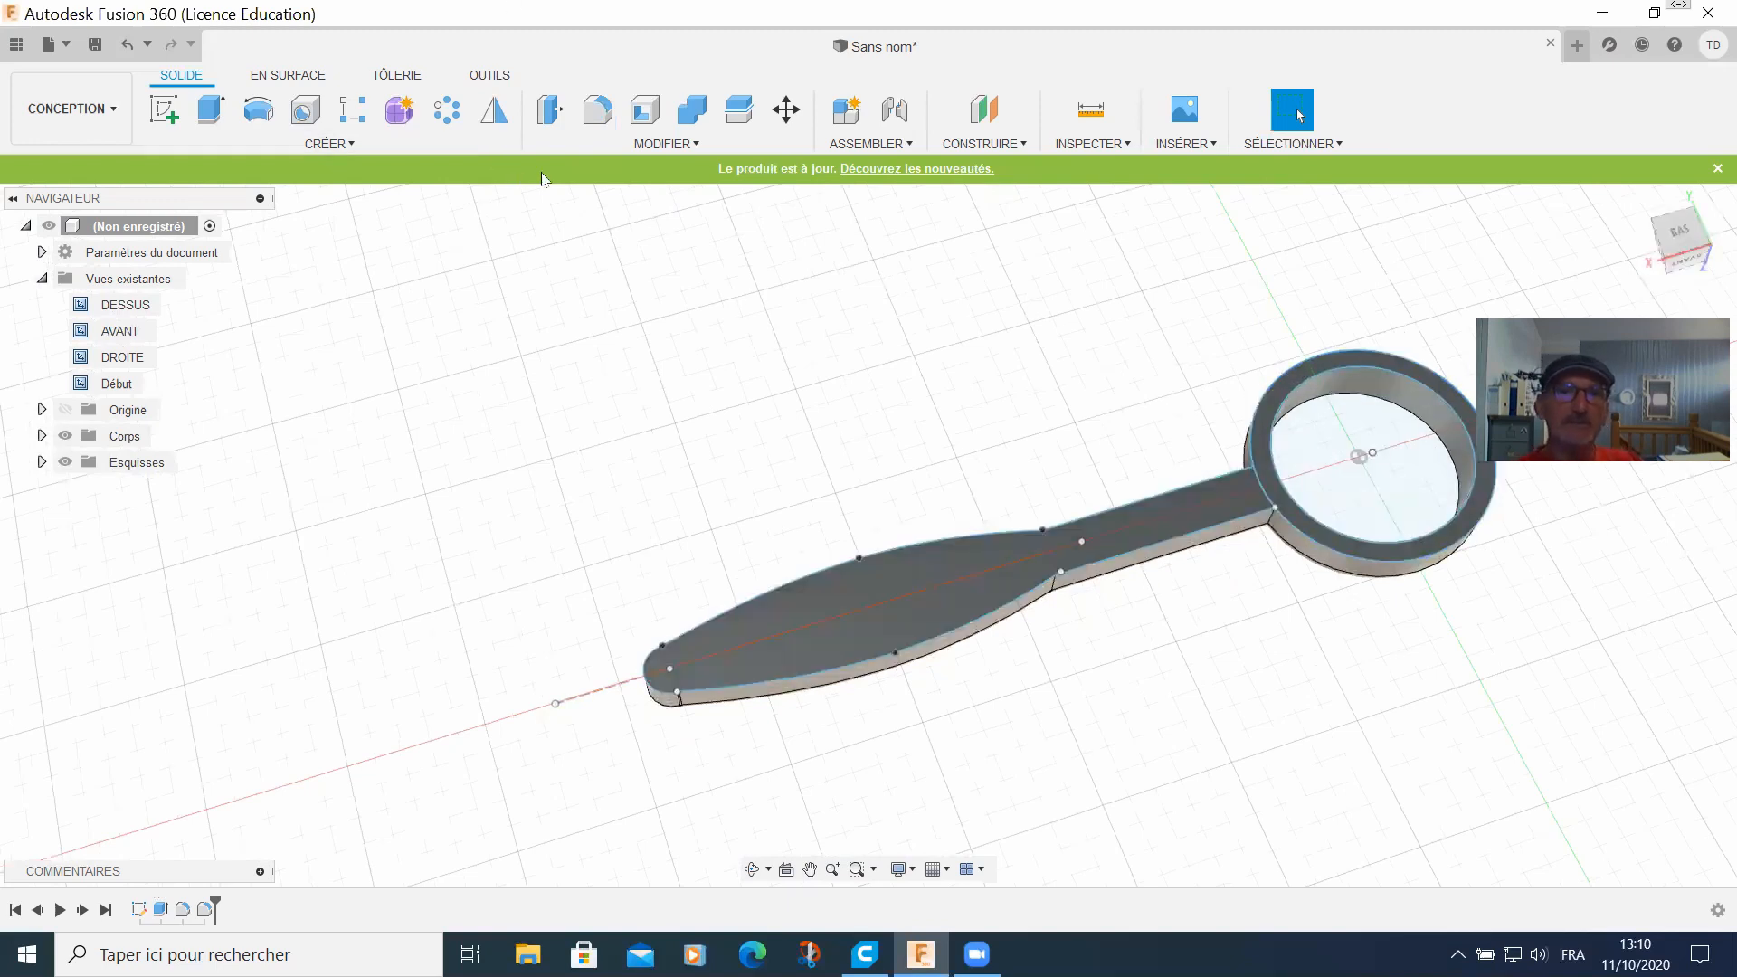
{"action": "left_click", "coordinate": [597, 109]}
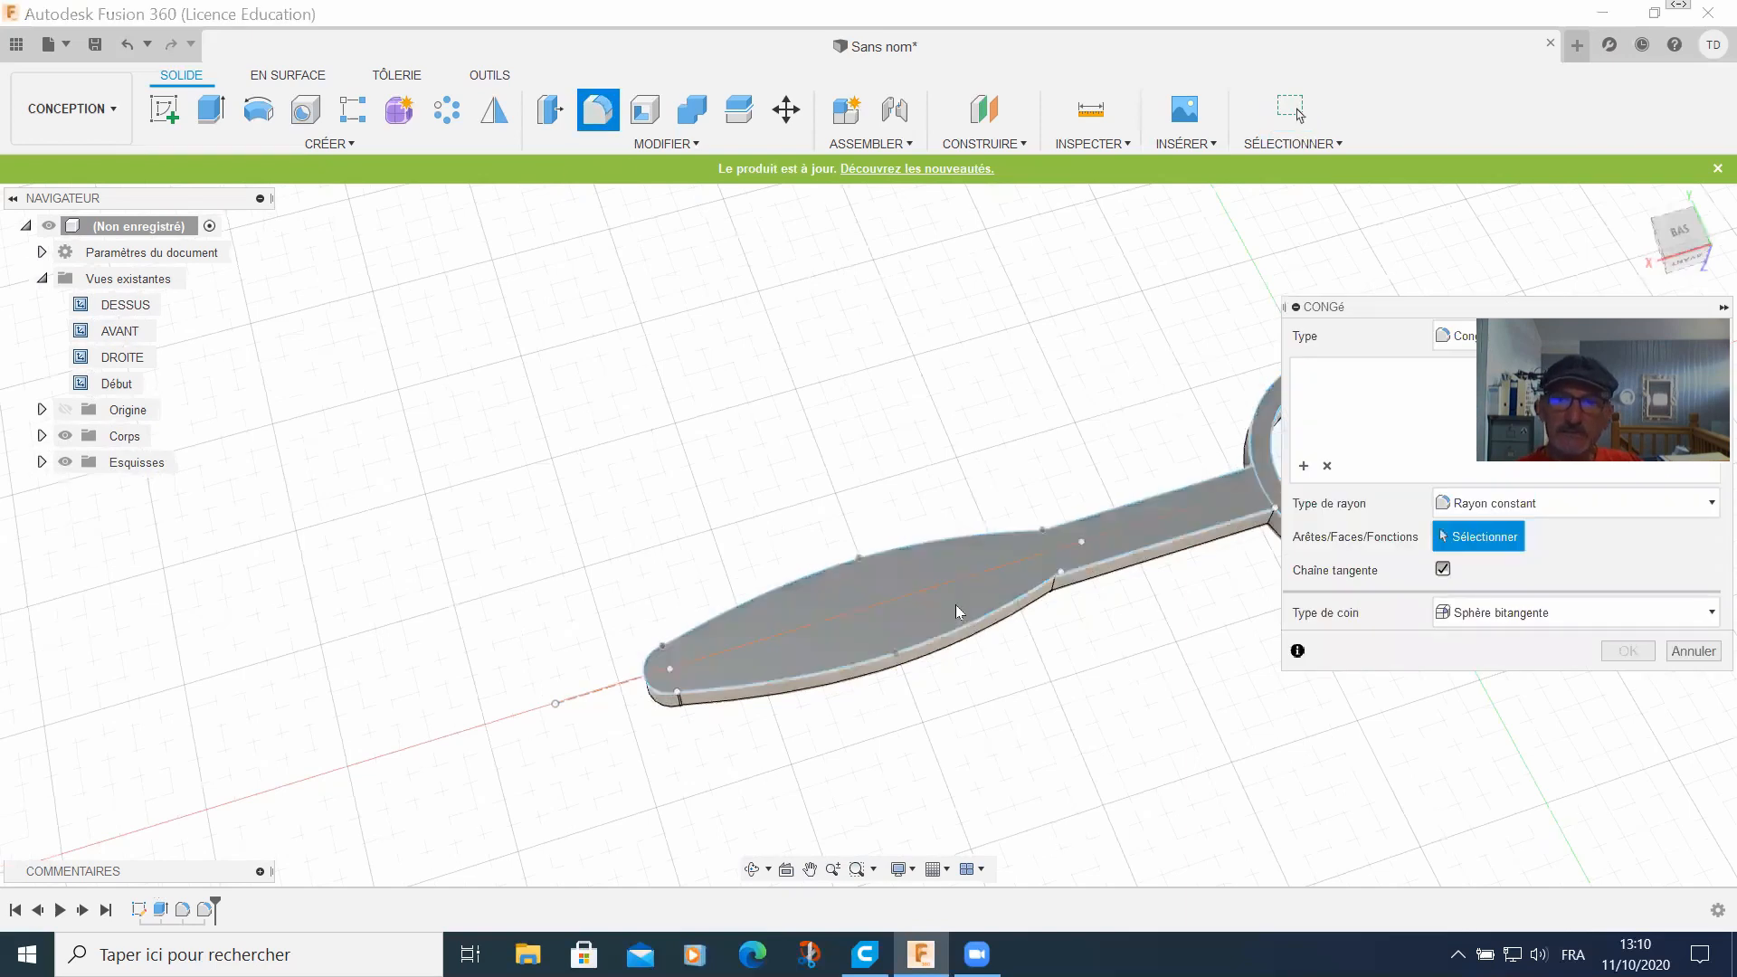
{"action": "middle_click_drag", "start_coordinate": [1028, 557], "coordinate": [683, 537]}
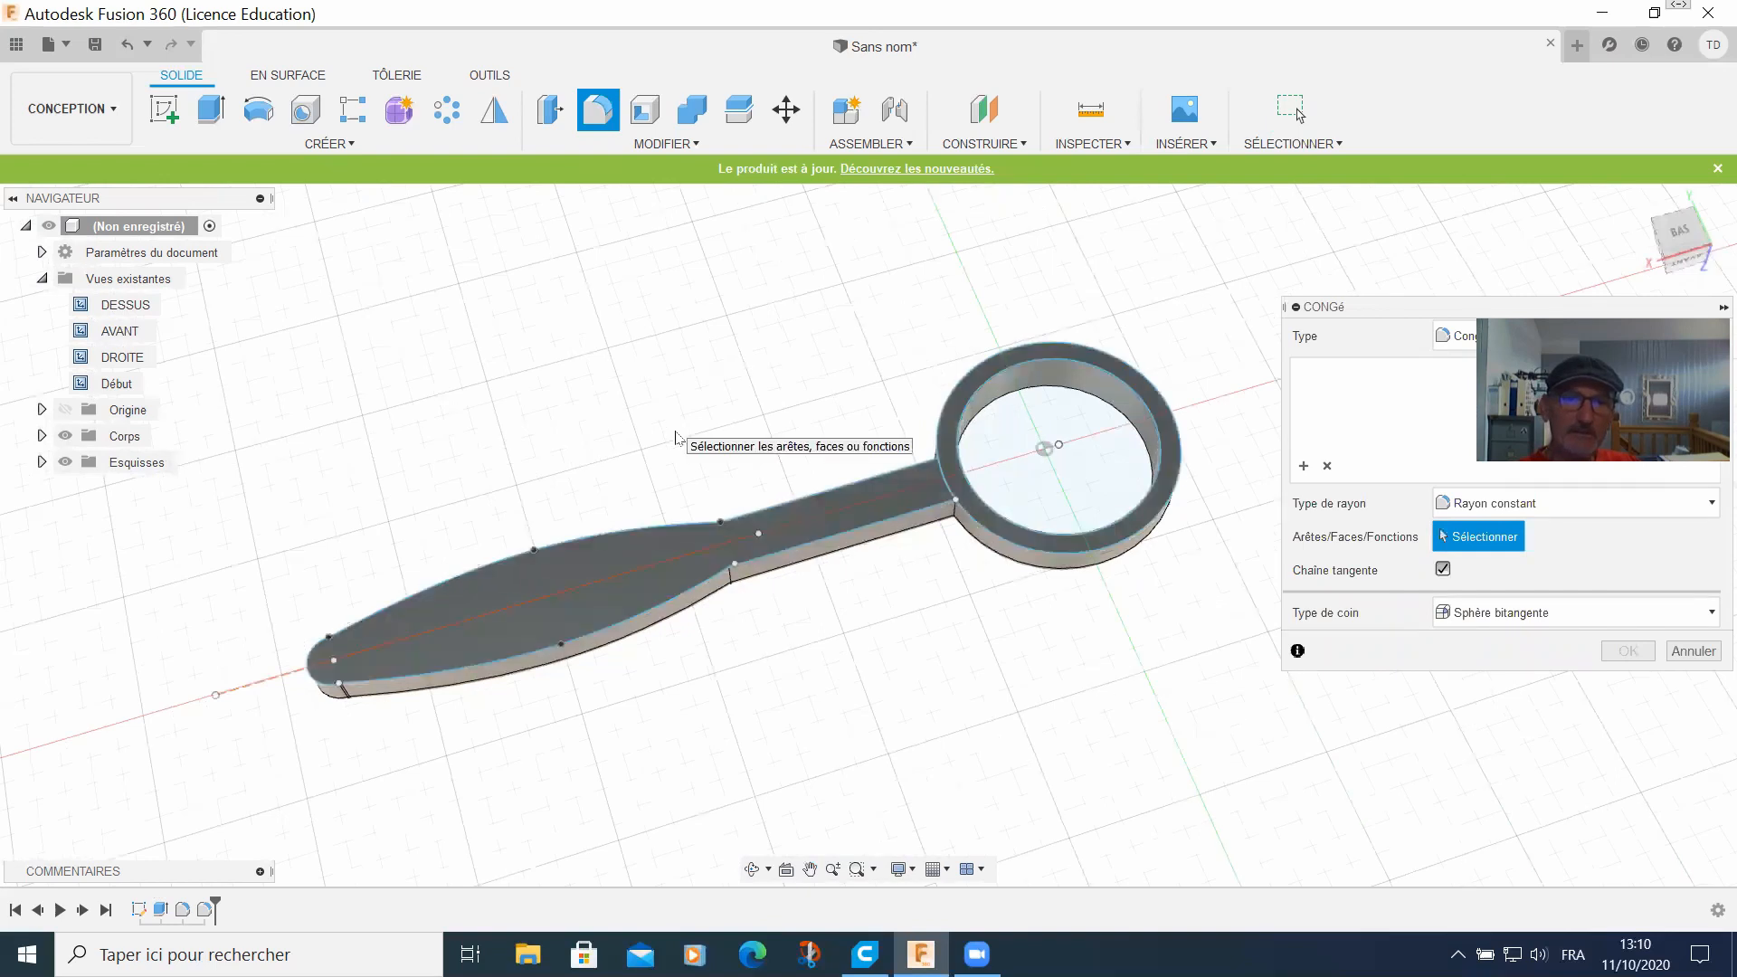
{"action": "left_click", "coordinate": [575, 549]}
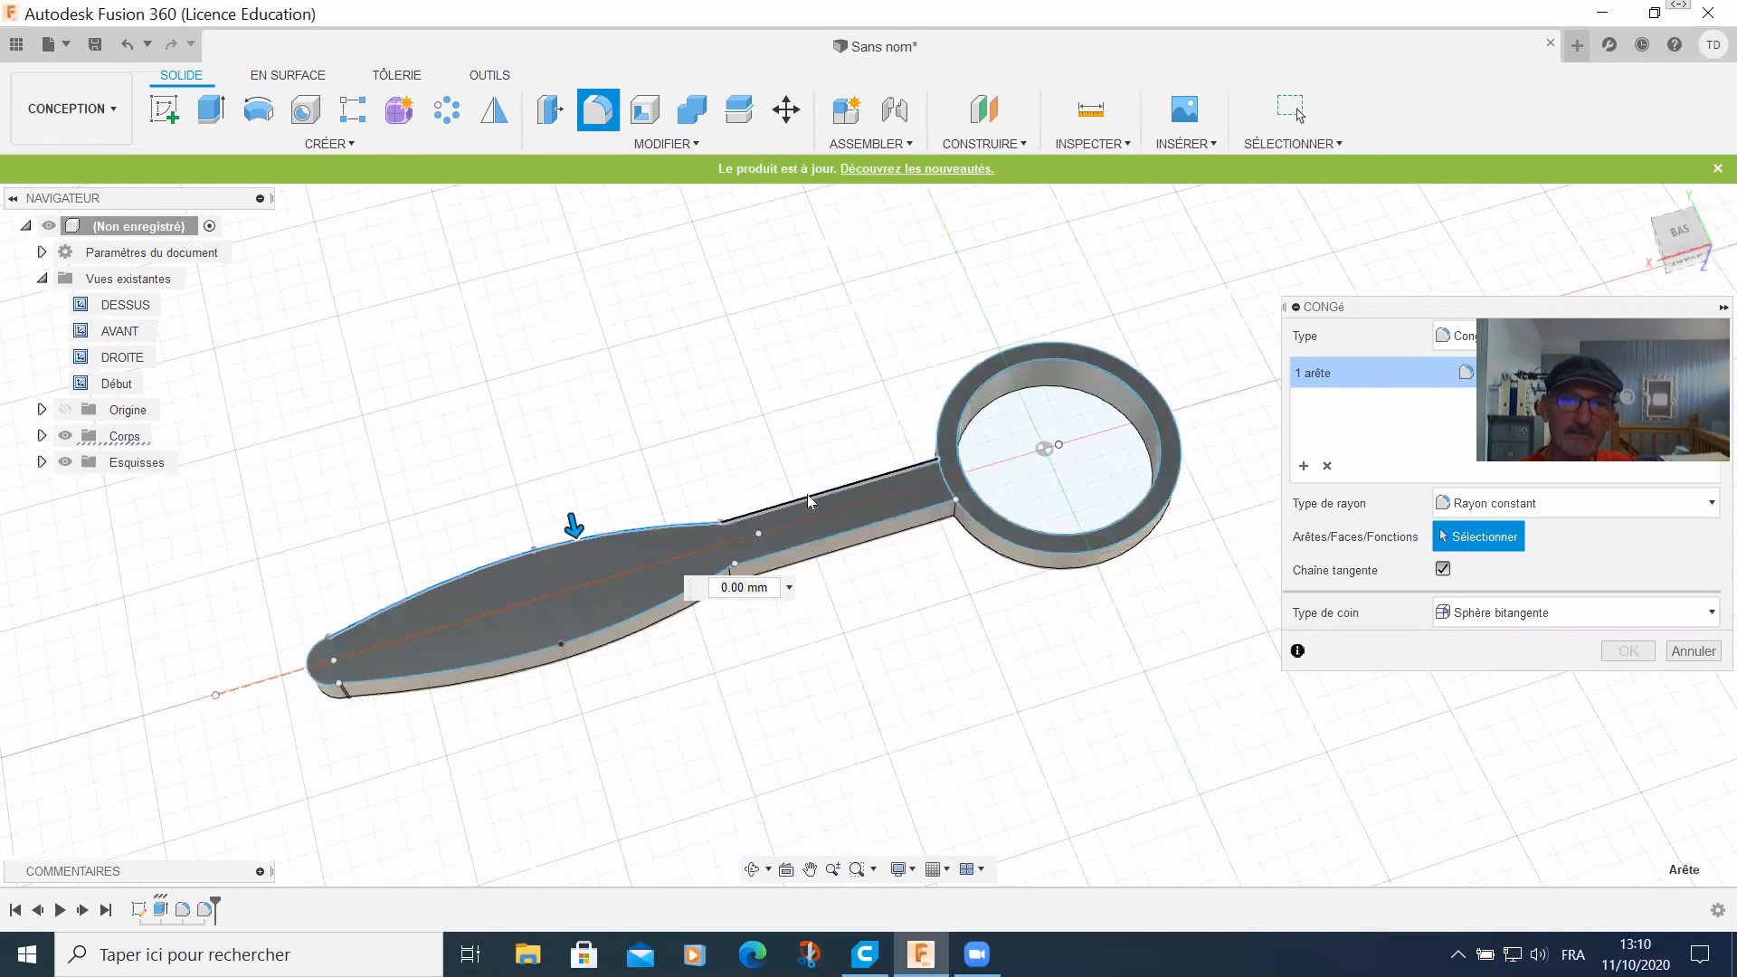
{"action": "left_click", "coordinate": [838, 546]}
{"action": "left_click", "coordinate": [837, 545]}
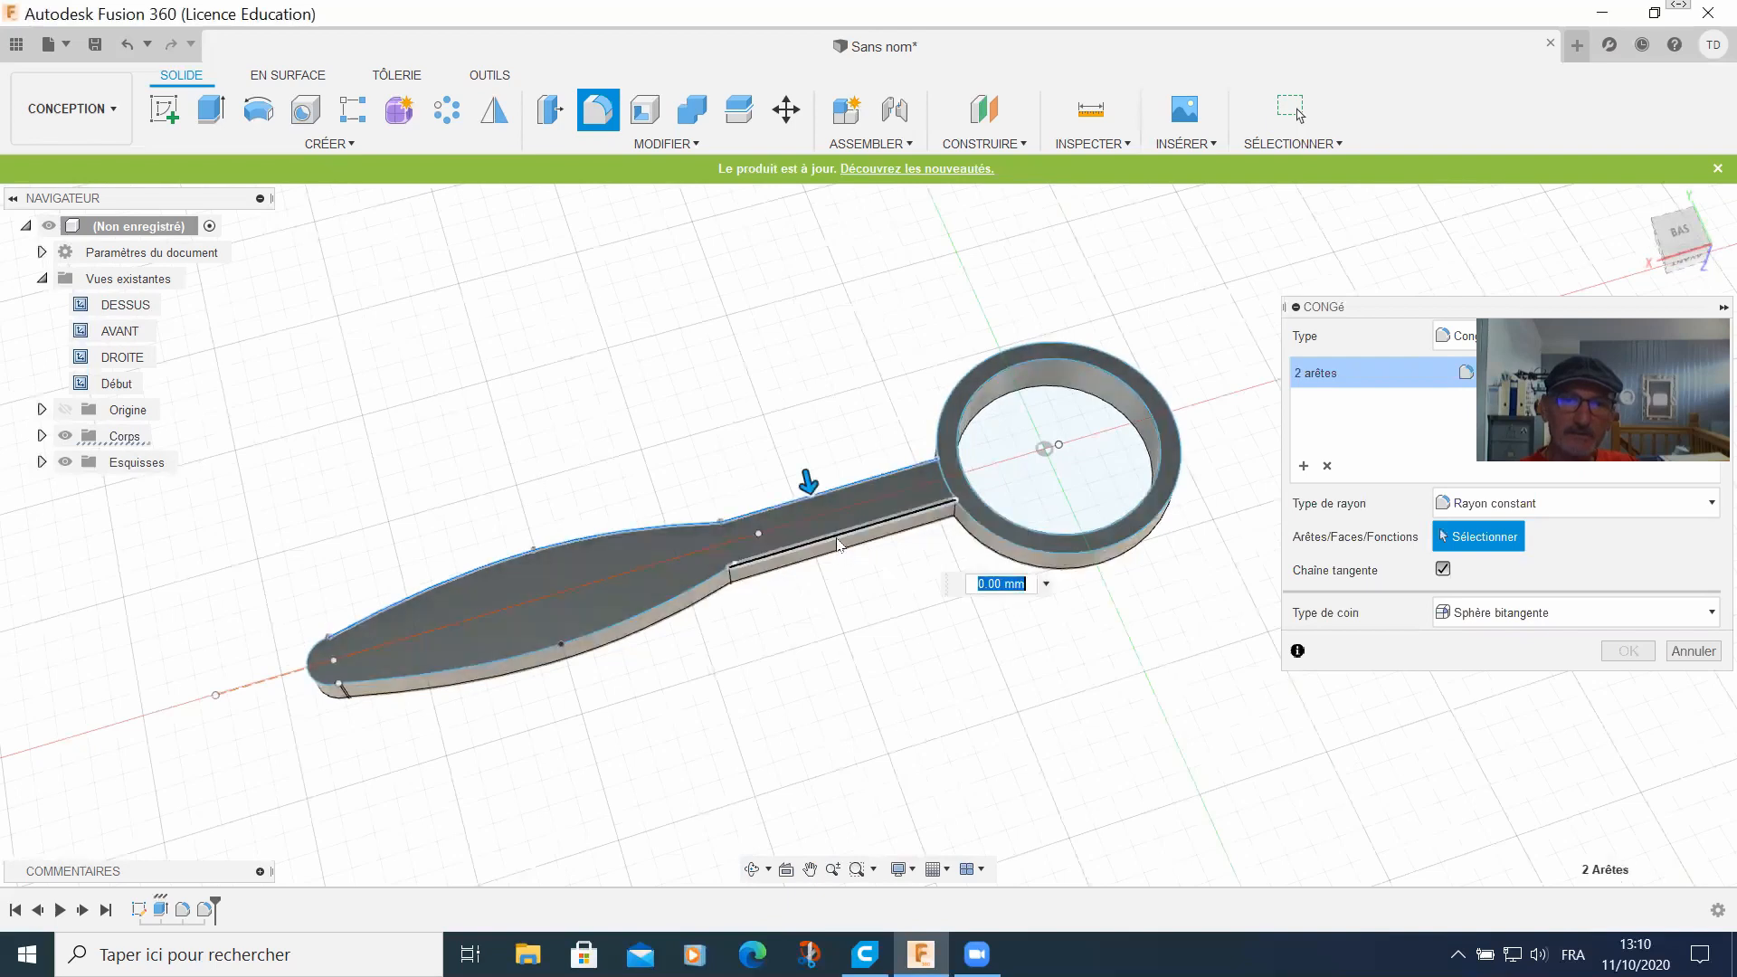
{"action": "left_click", "coordinate": [598, 629]}
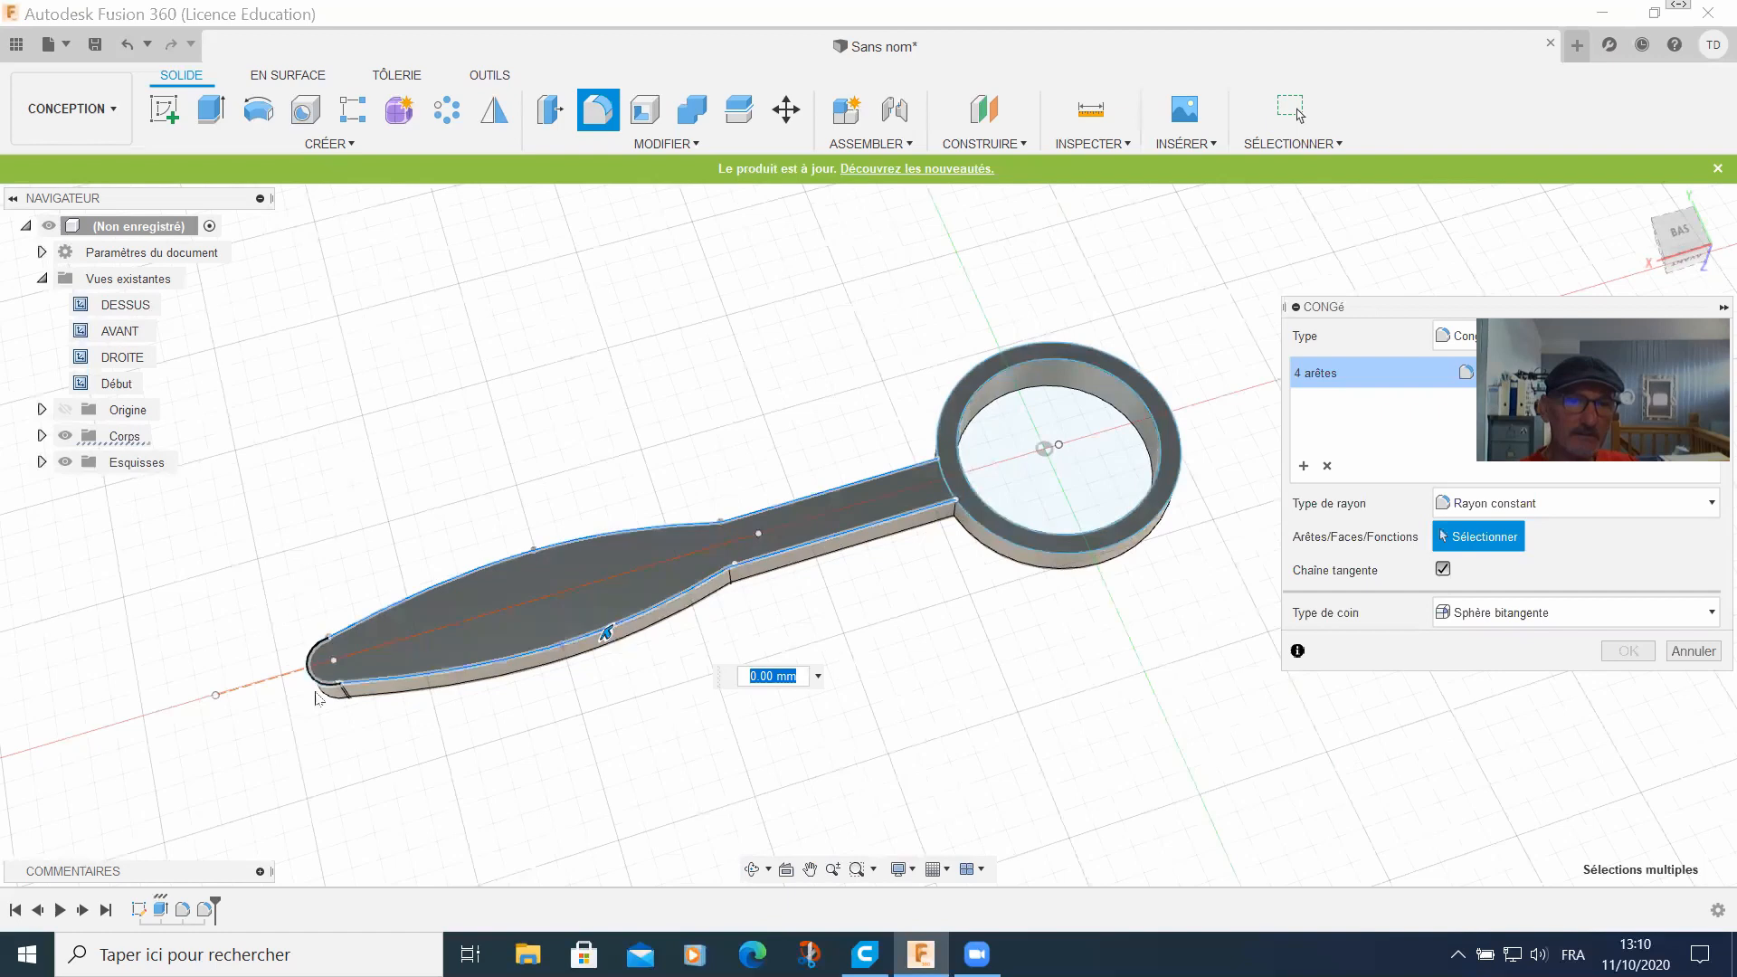
{"action": "left_click", "coordinate": [321, 687]}
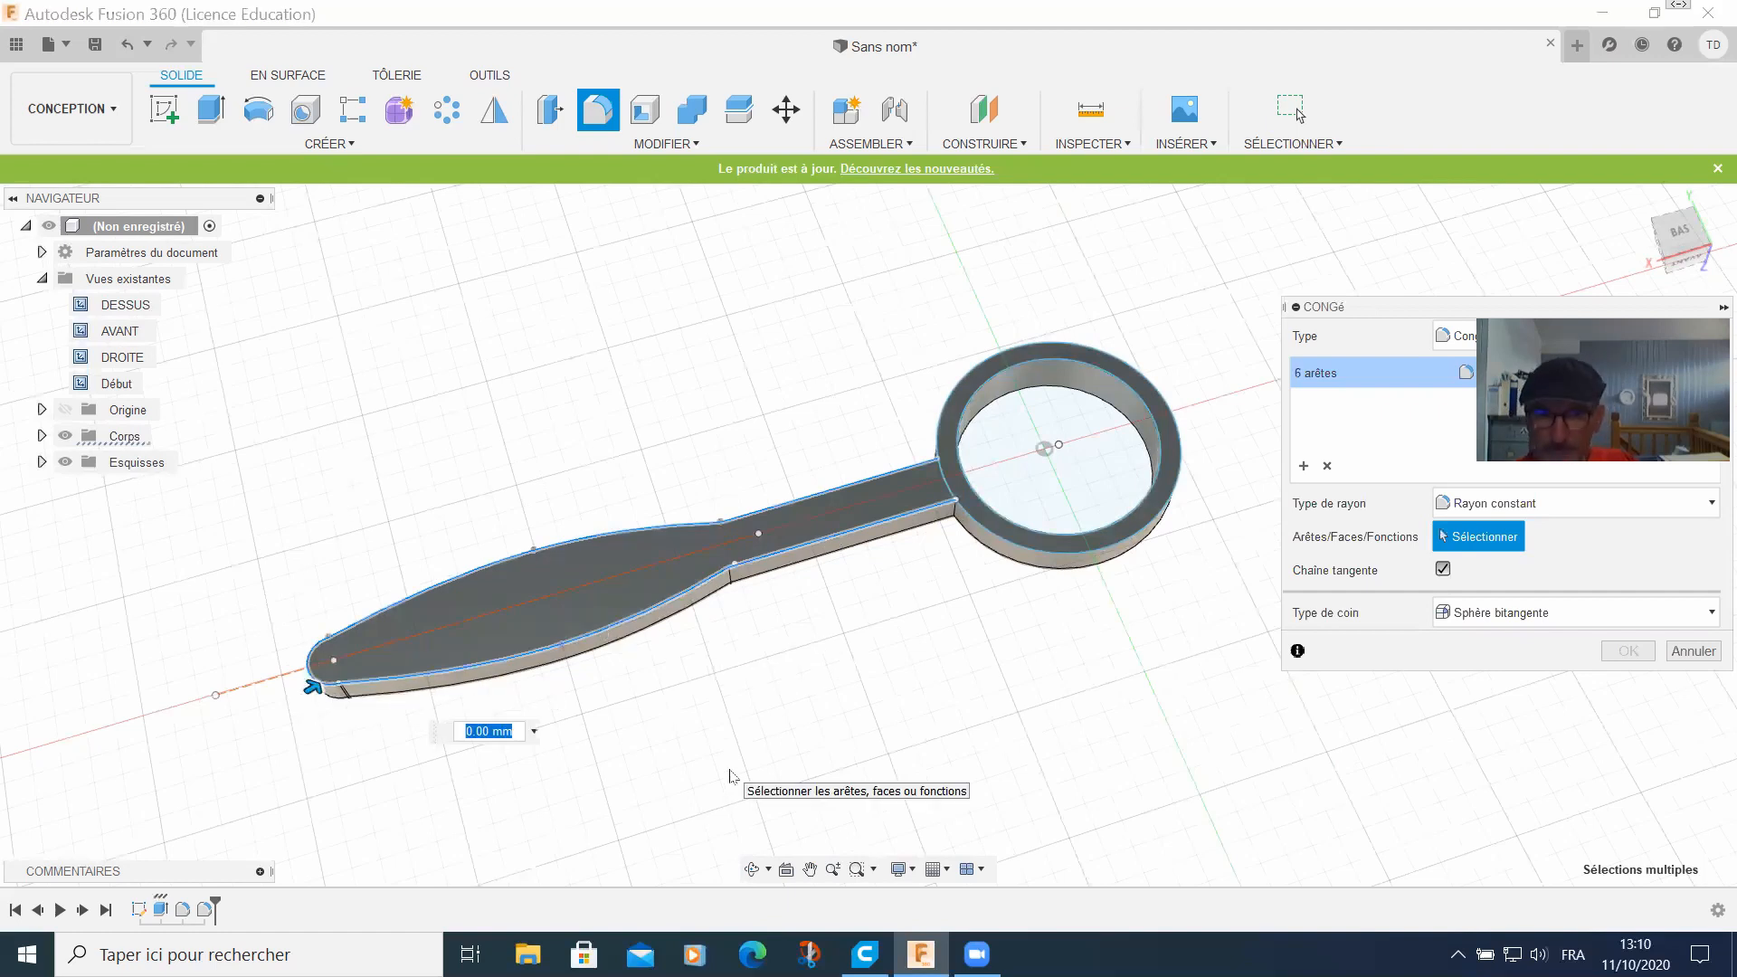
{"action": "type", "text": "2"}
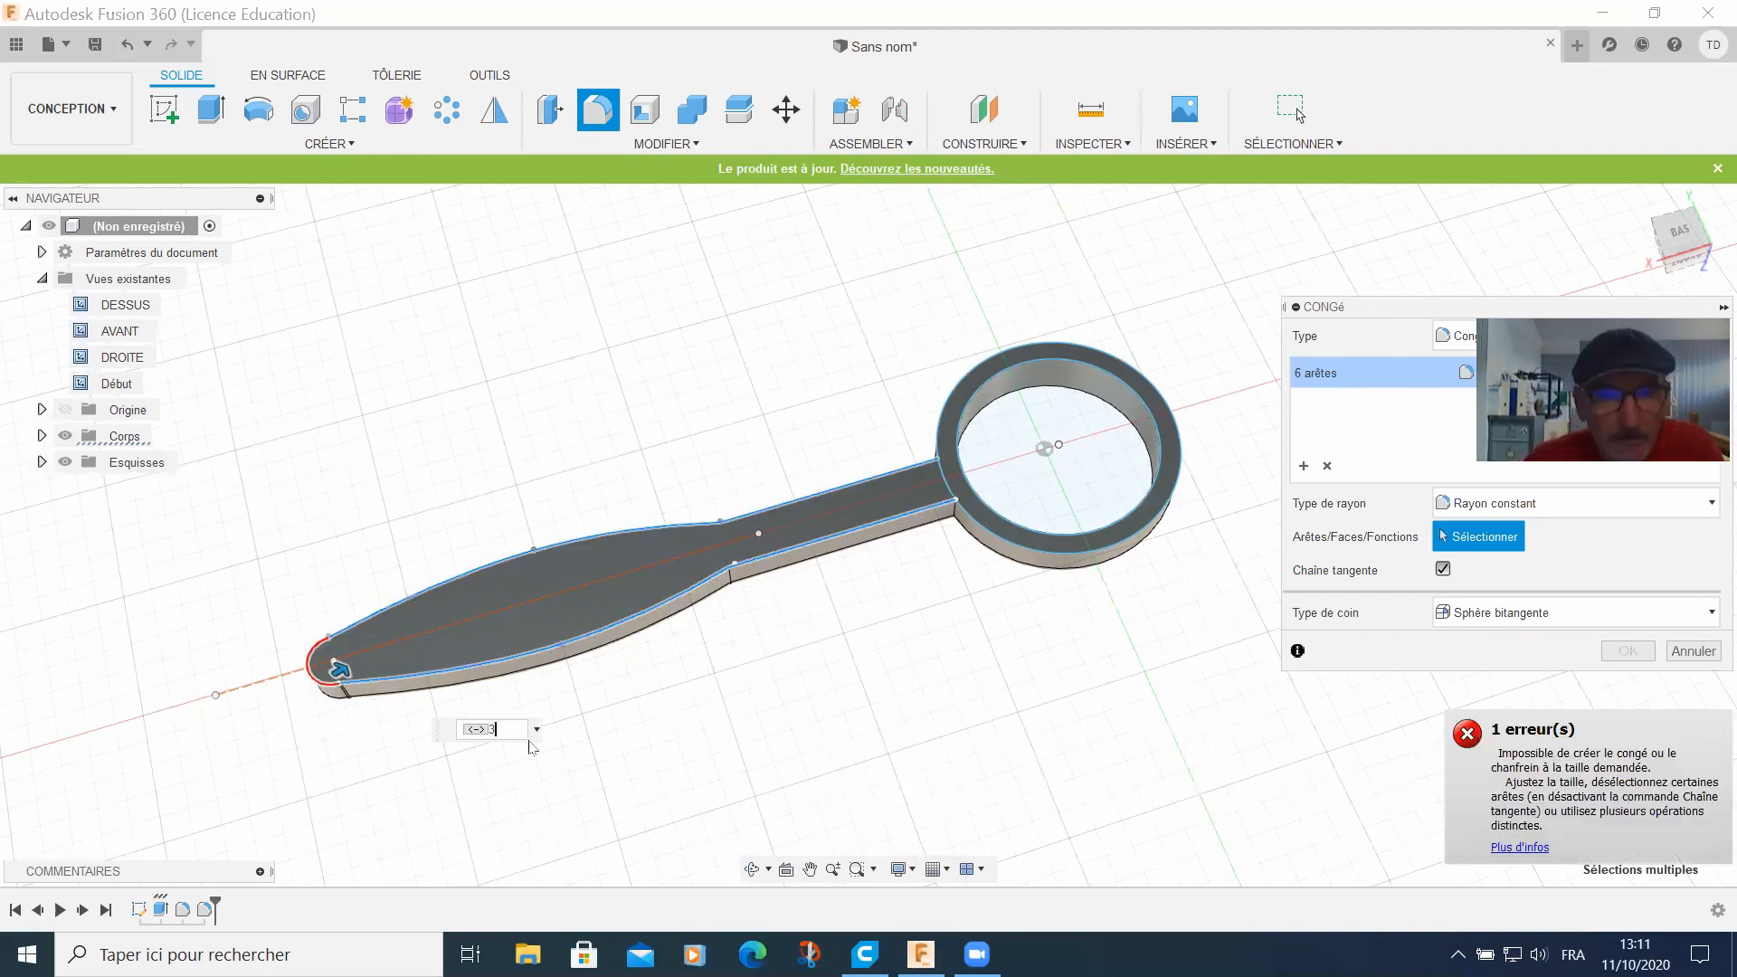
{"action": "key", "text": "BackSpace"}
{"action": "type", "text": "3"}
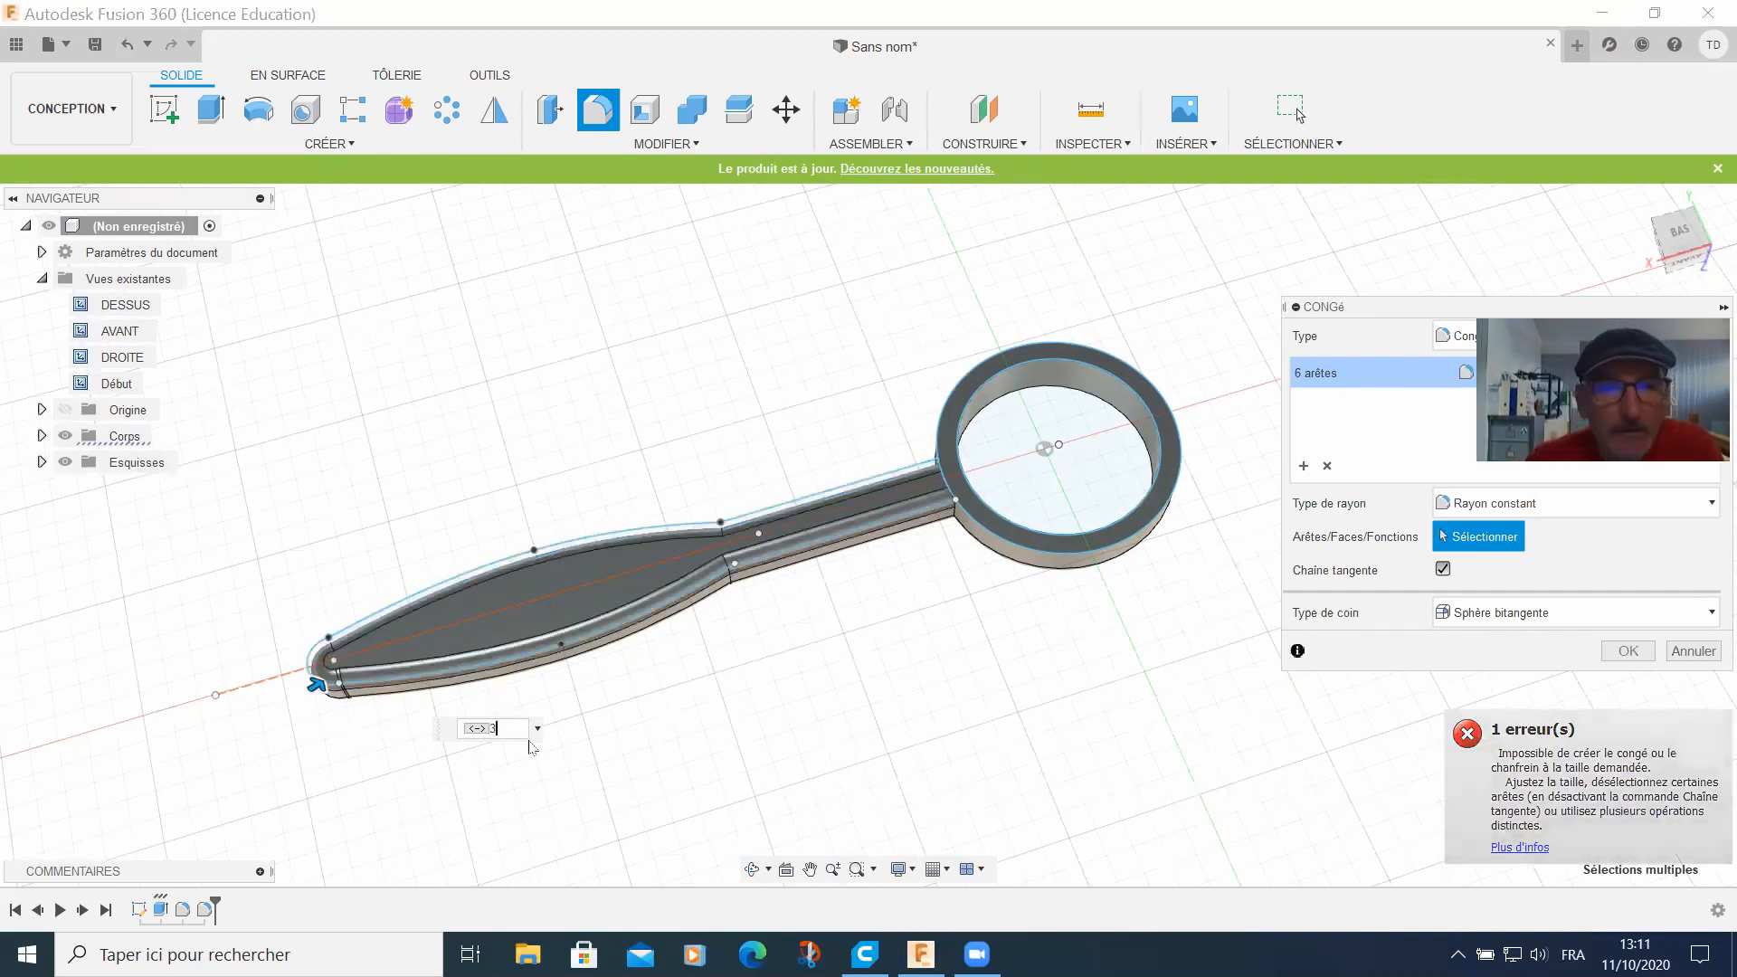
{"action": "key", "text": "Return"}
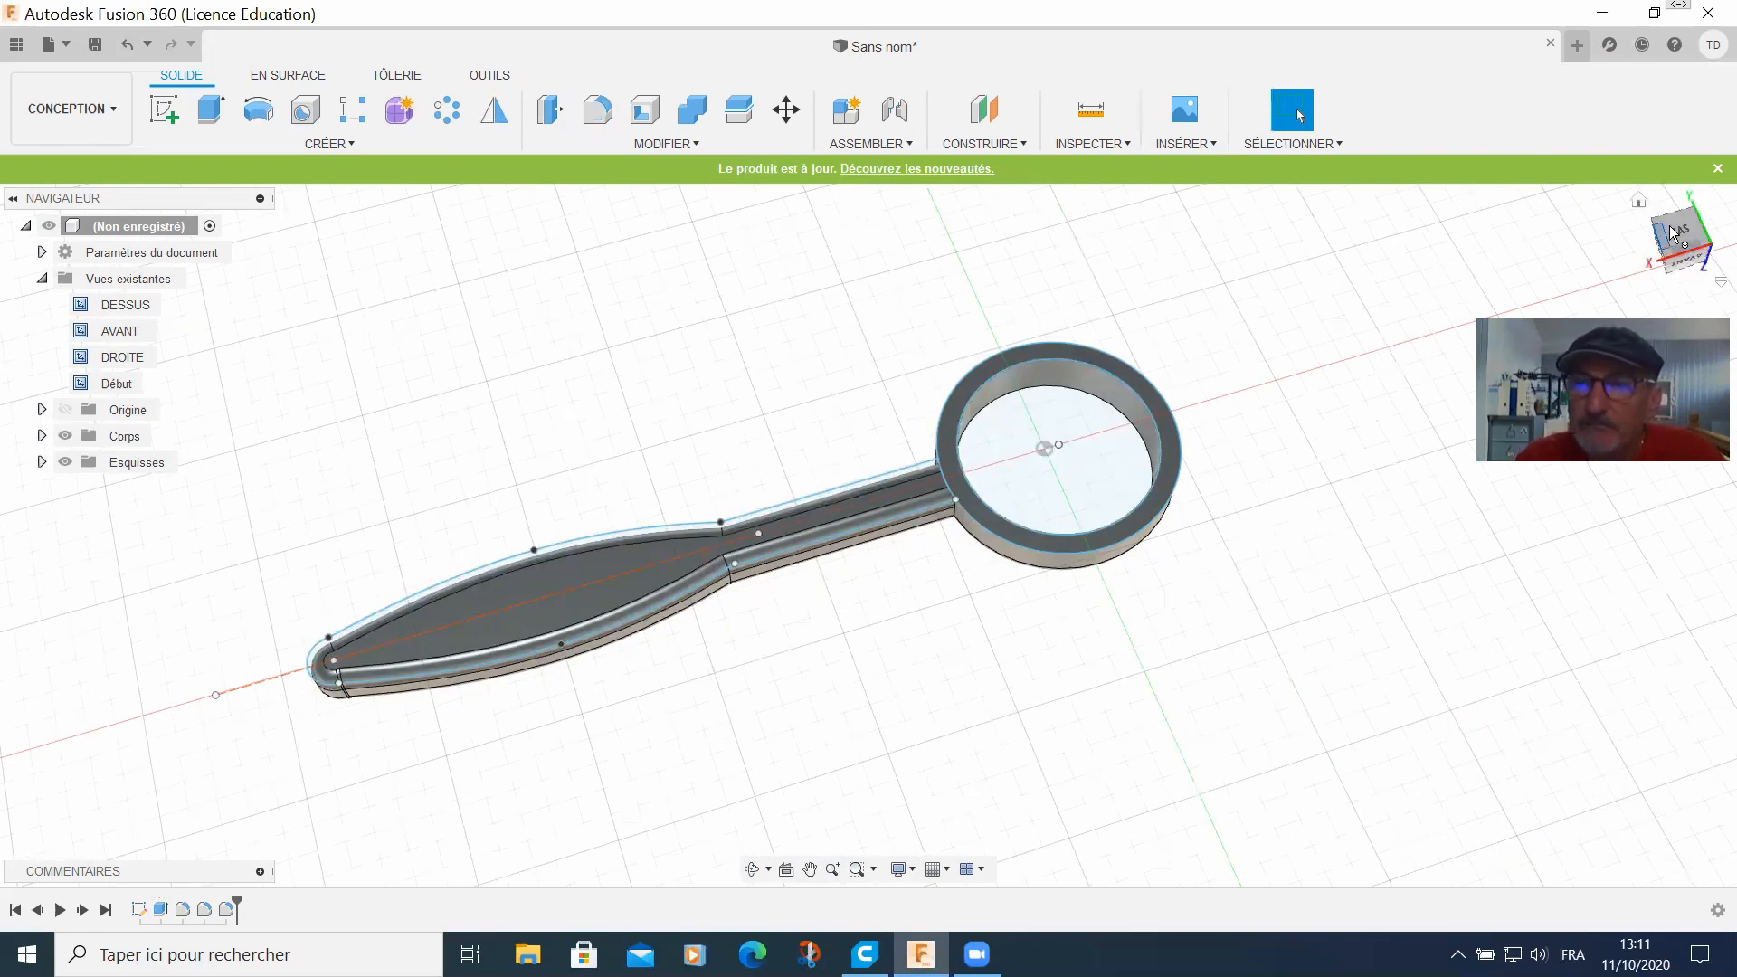
Step: Start a new sketch on the part's flat underside, viewed from below
{"action": "left_click_drag", "start_coordinate": [1672, 233], "coordinate": [1568, 248]}
{"action": "mouse_move", "coordinate": [1677, 236]}
{"action": "left_mouse_down"}
{"action": "mouse_move", "coordinate": [1597, 246]}
{"action": "mouse_move", "coordinate": [1694, 201]}
{"action": "mouse_move", "coordinate": [1701, 165]}
{"action": "mouse_move", "coordinate": [1612, 213]}
{"action": "mouse_move", "coordinate": [1637, 273]}
{"action": "left_mouse_up"}
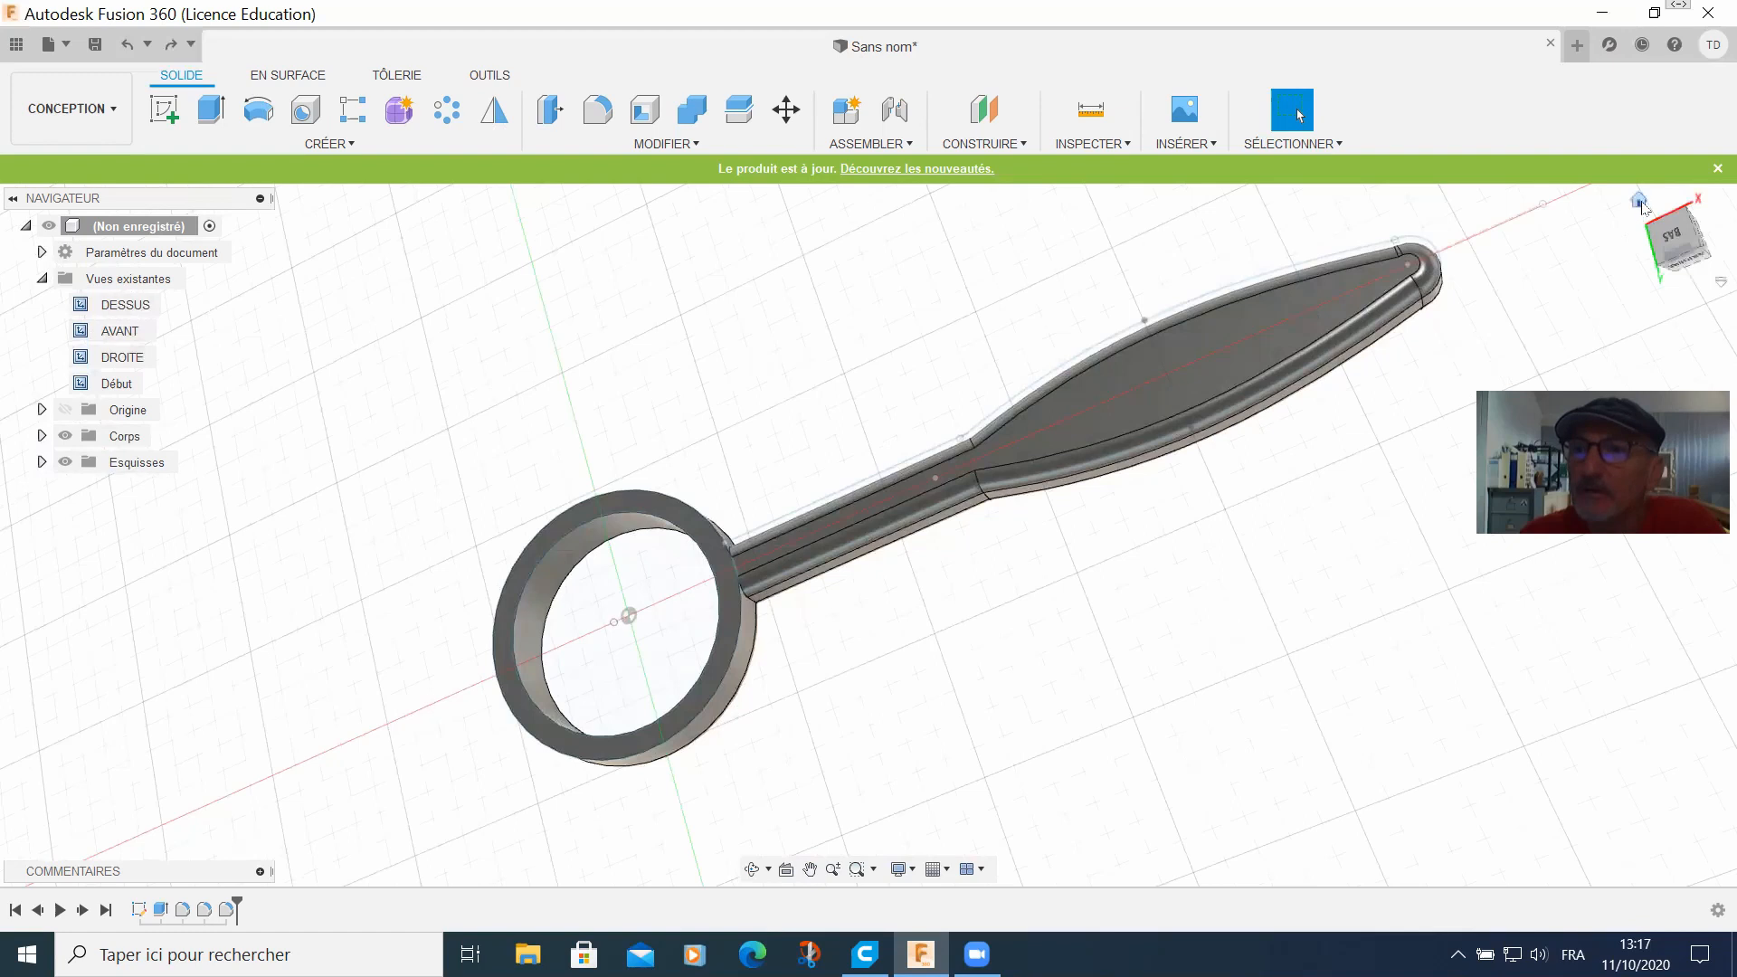
{"action": "left_click", "coordinate": [1640, 201]}
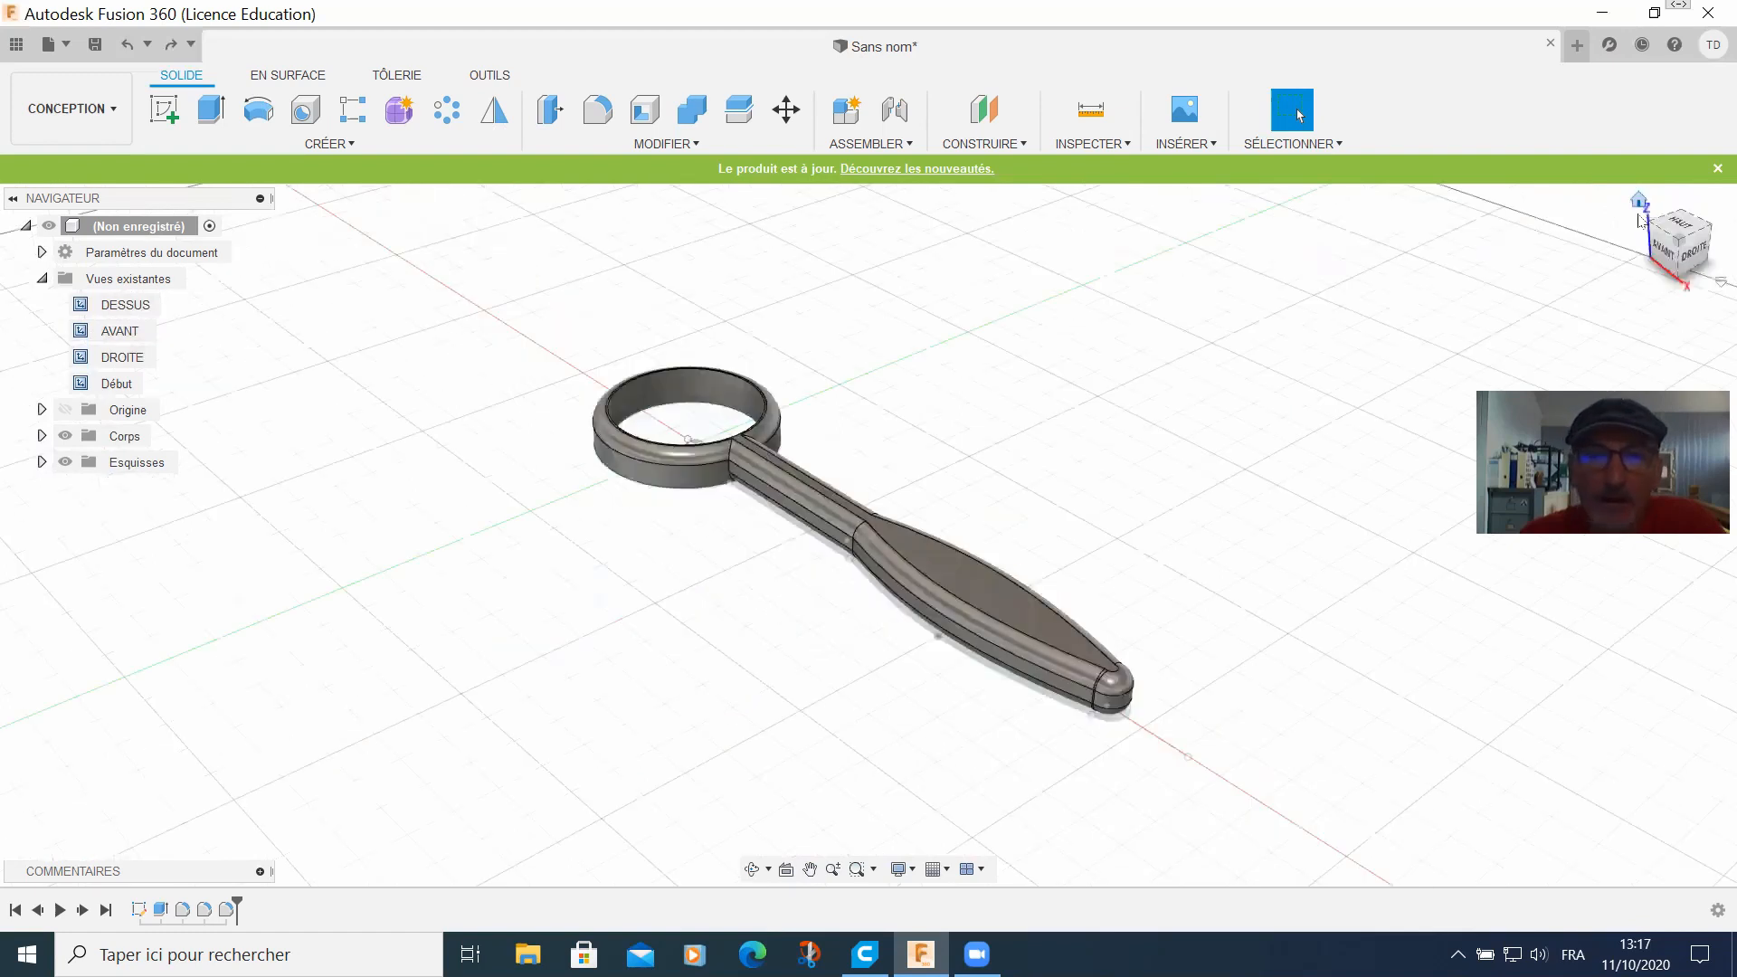
{"action": "left_click_drag", "start_coordinate": [1662, 257], "coordinate": [1673, 261]}
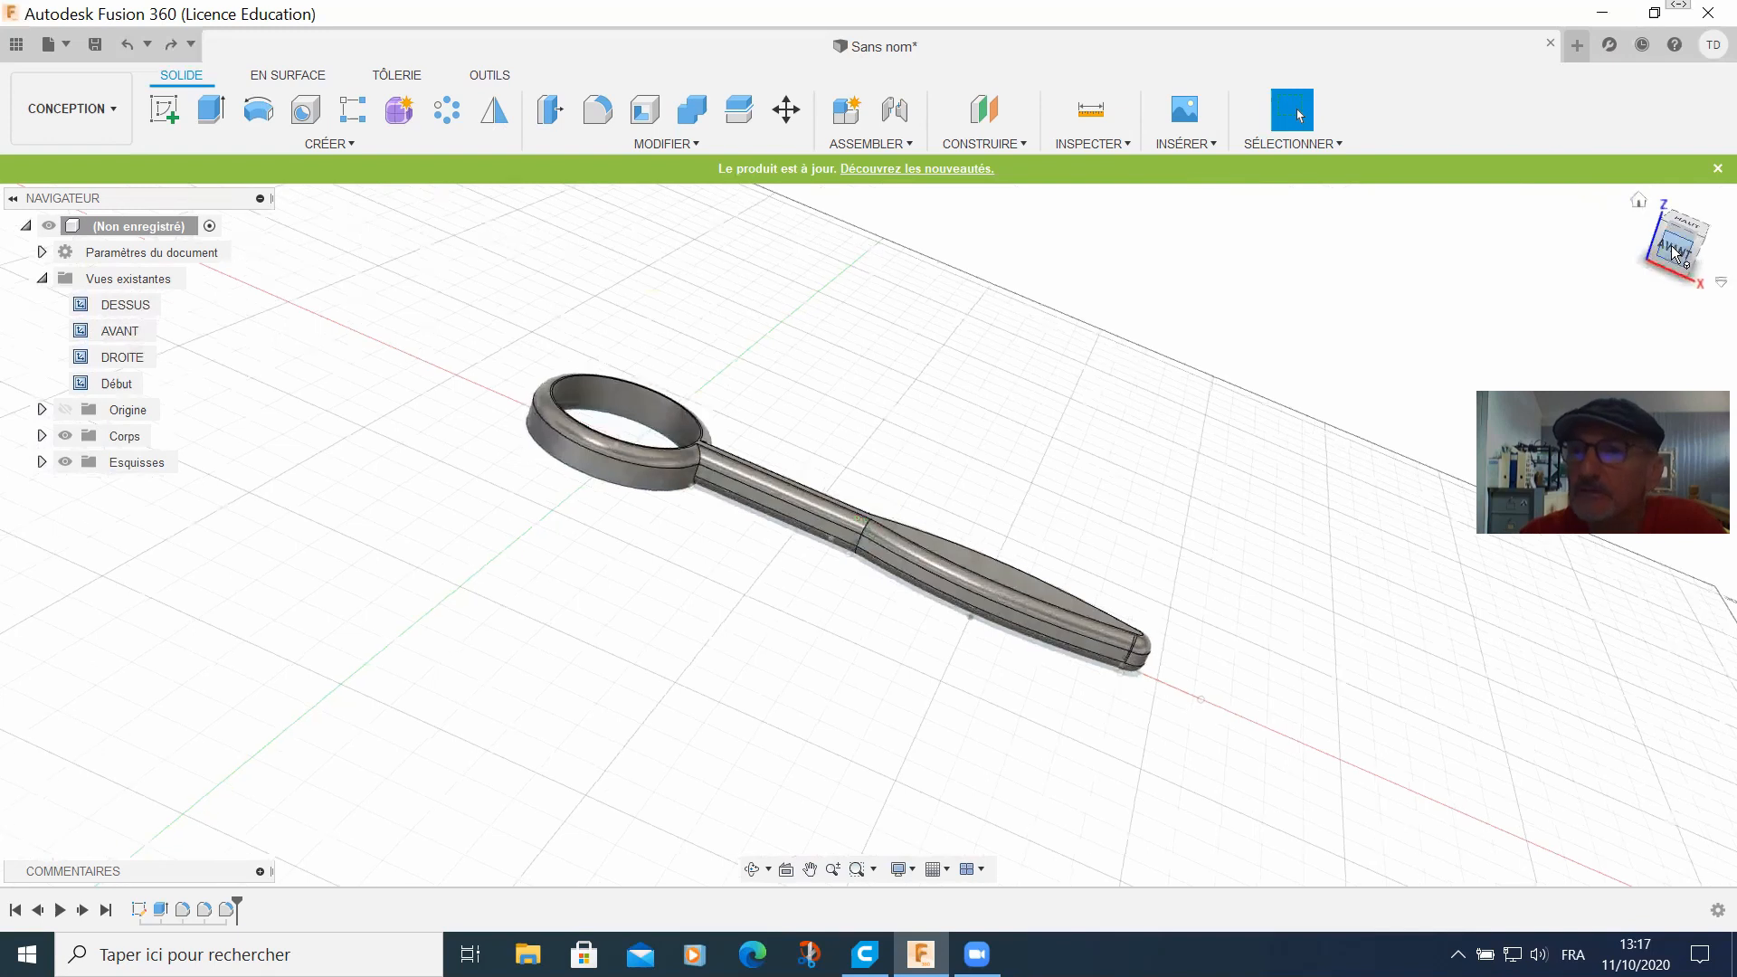
{"action": "left_click", "coordinate": [1675, 255]}
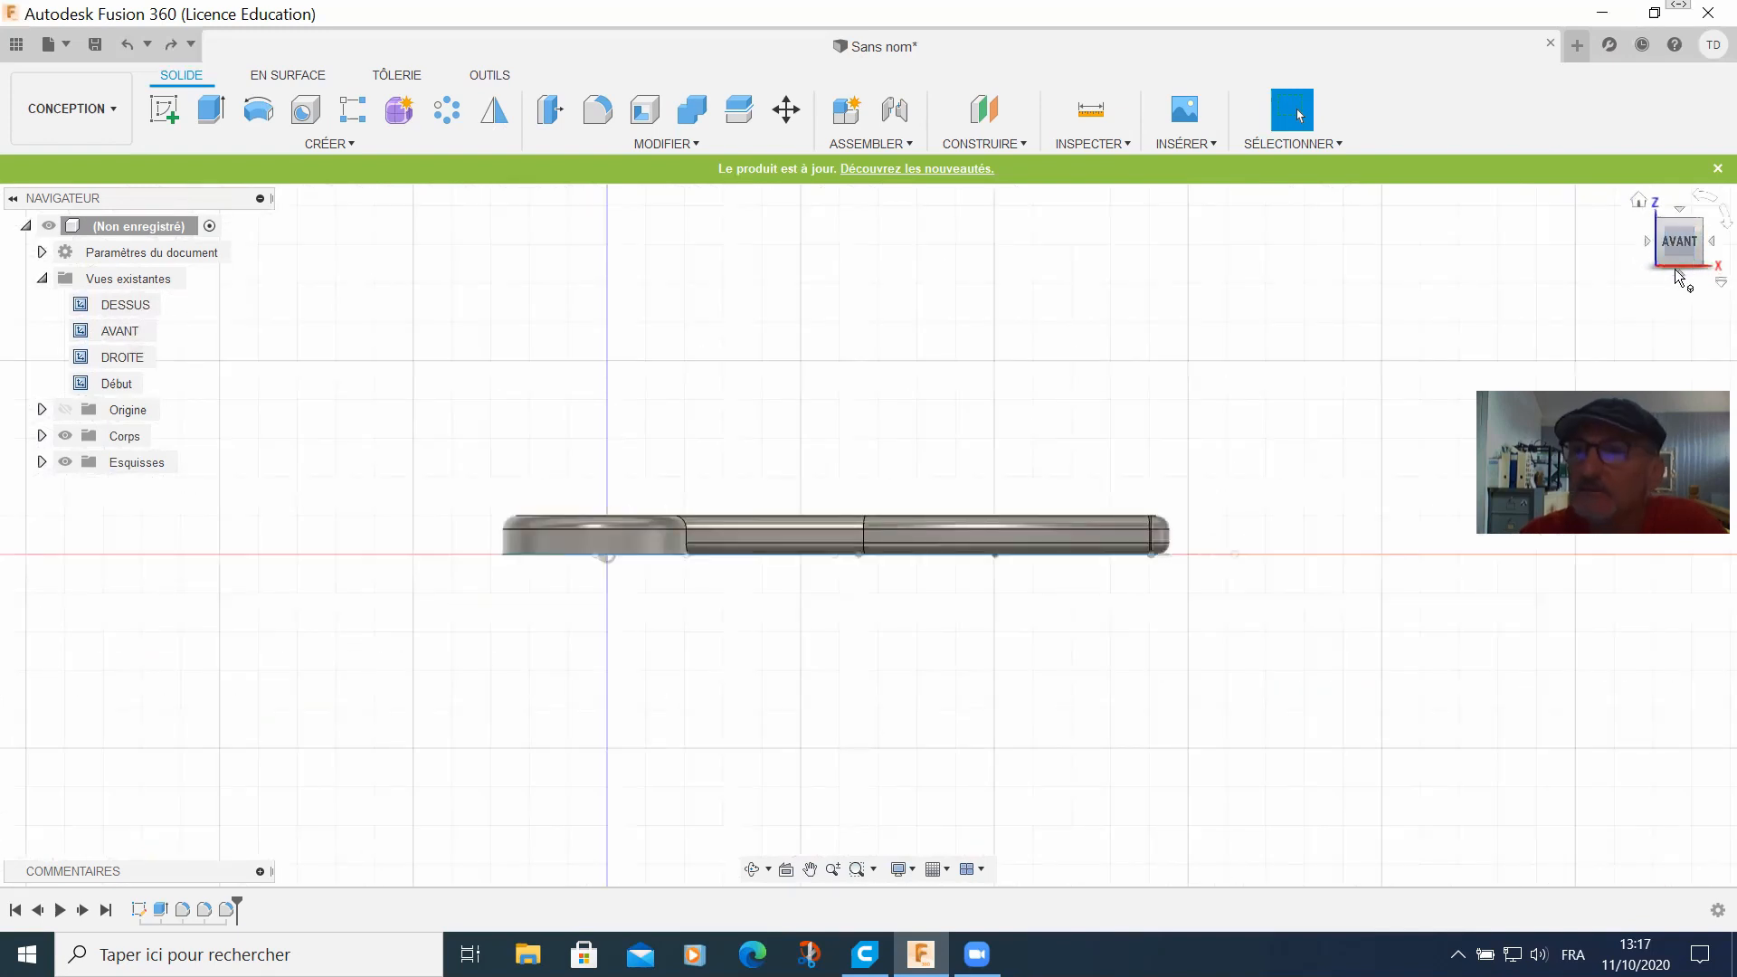
{"action": "left_click", "coordinate": [1678, 275]}
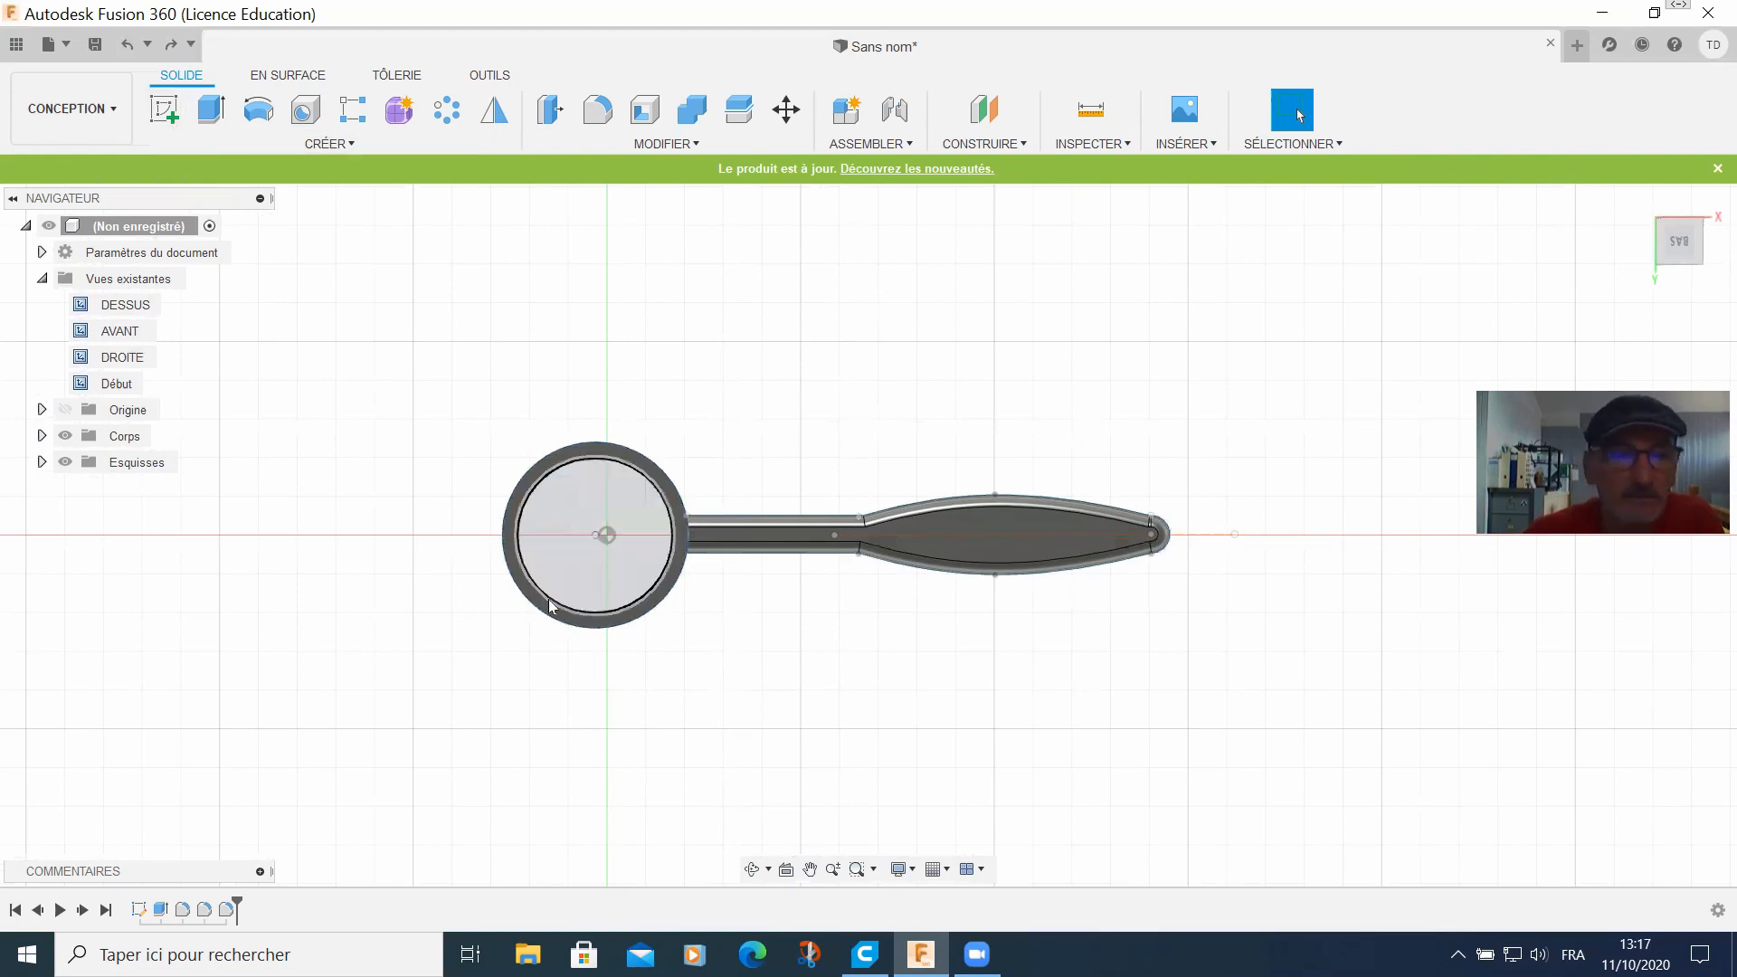
{"action": "left_click", "coordinate": [329, 143]}
{"action": "left_click", "coordinate": [337, 194]}
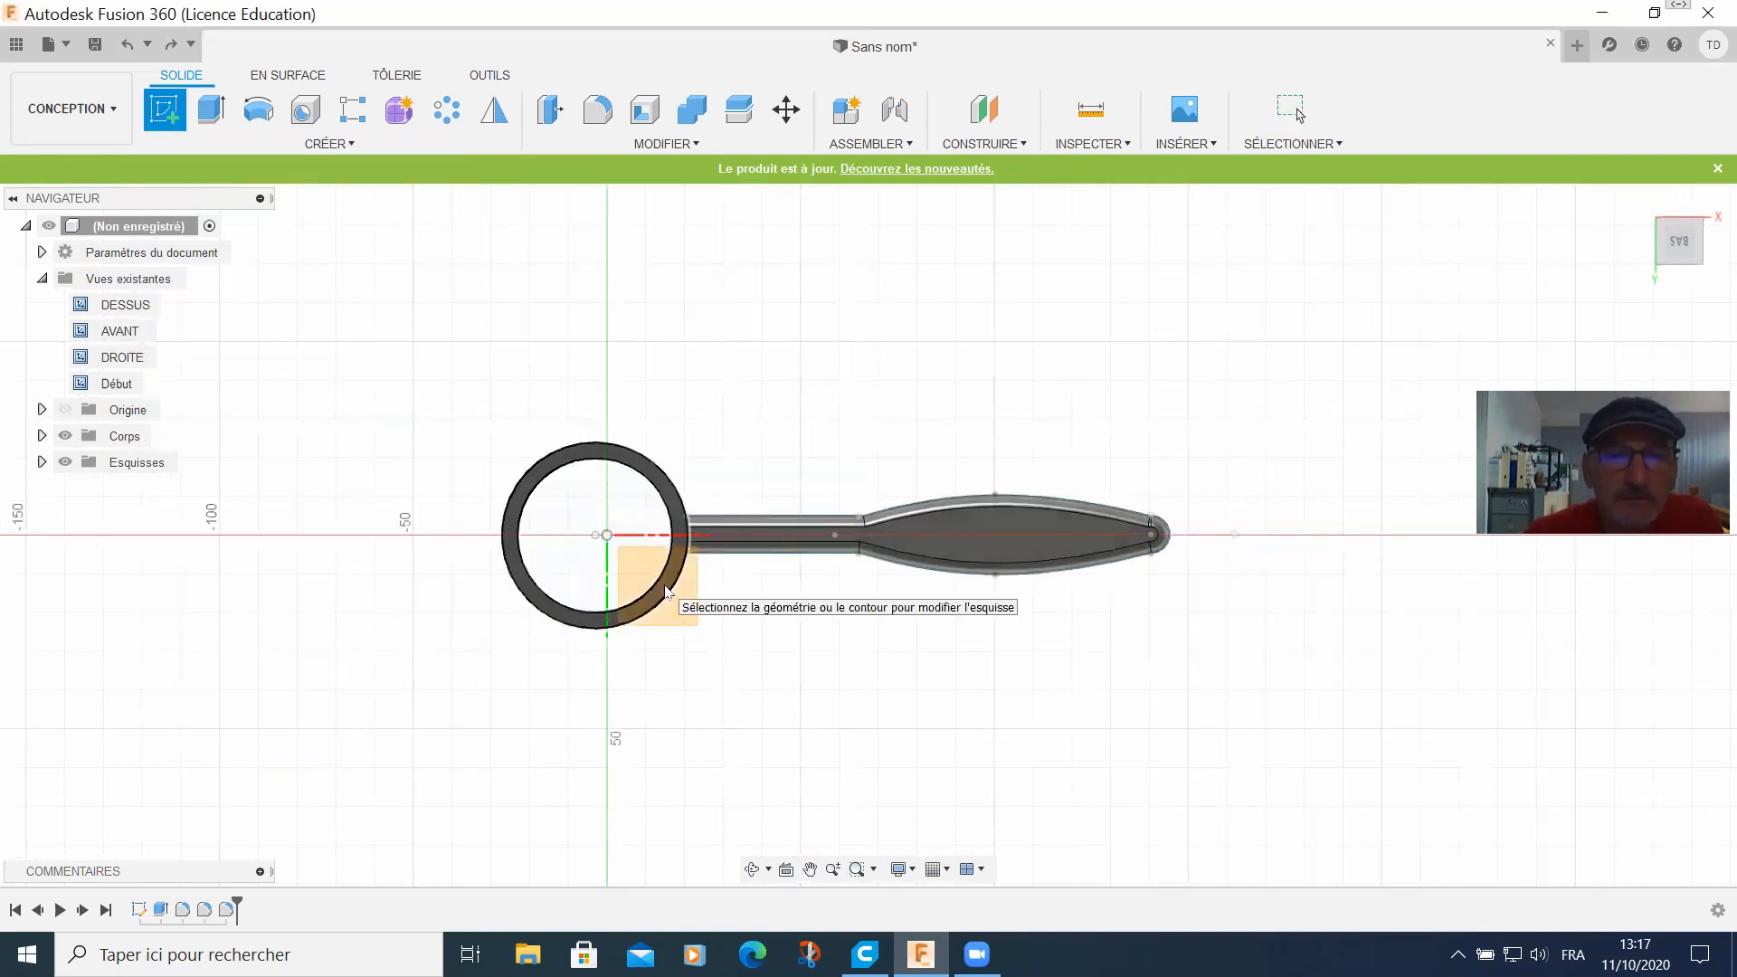
{"action": "left_click", "coordinate": [707, 541]}
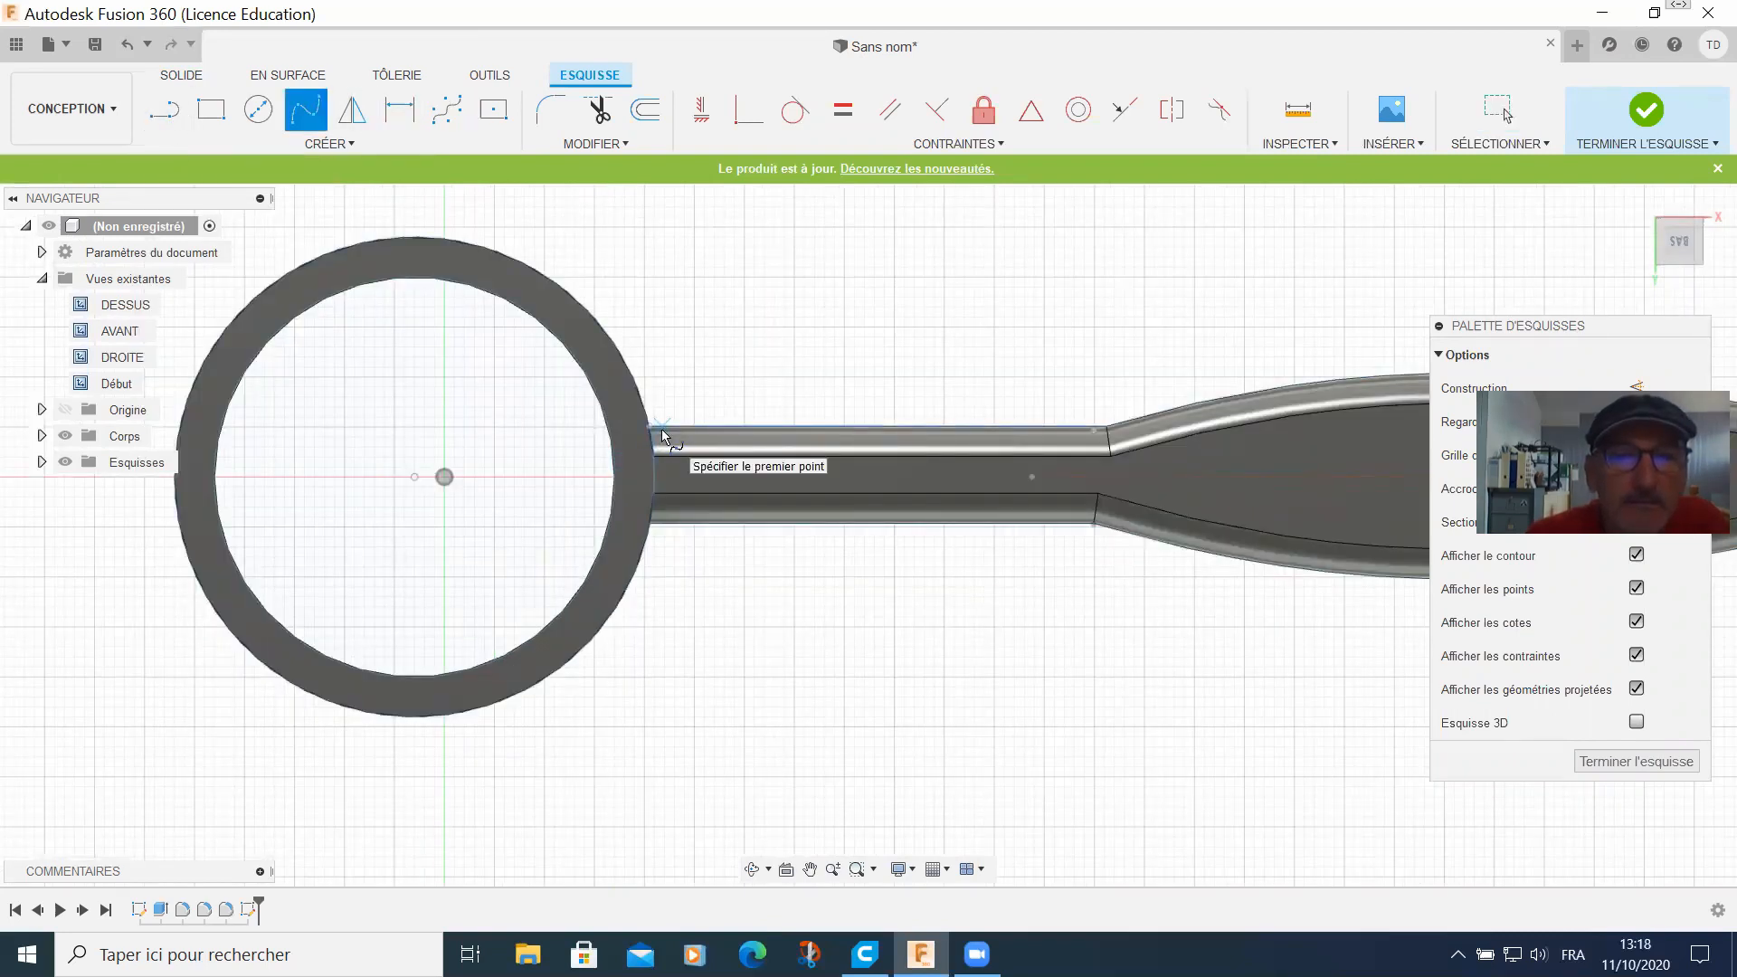
Step: Draw a spline across the neck just beside the head ring, from one neck edge through the centreline to the opposite edge
{"action": "left_click", "coordinate": [662, 426]}
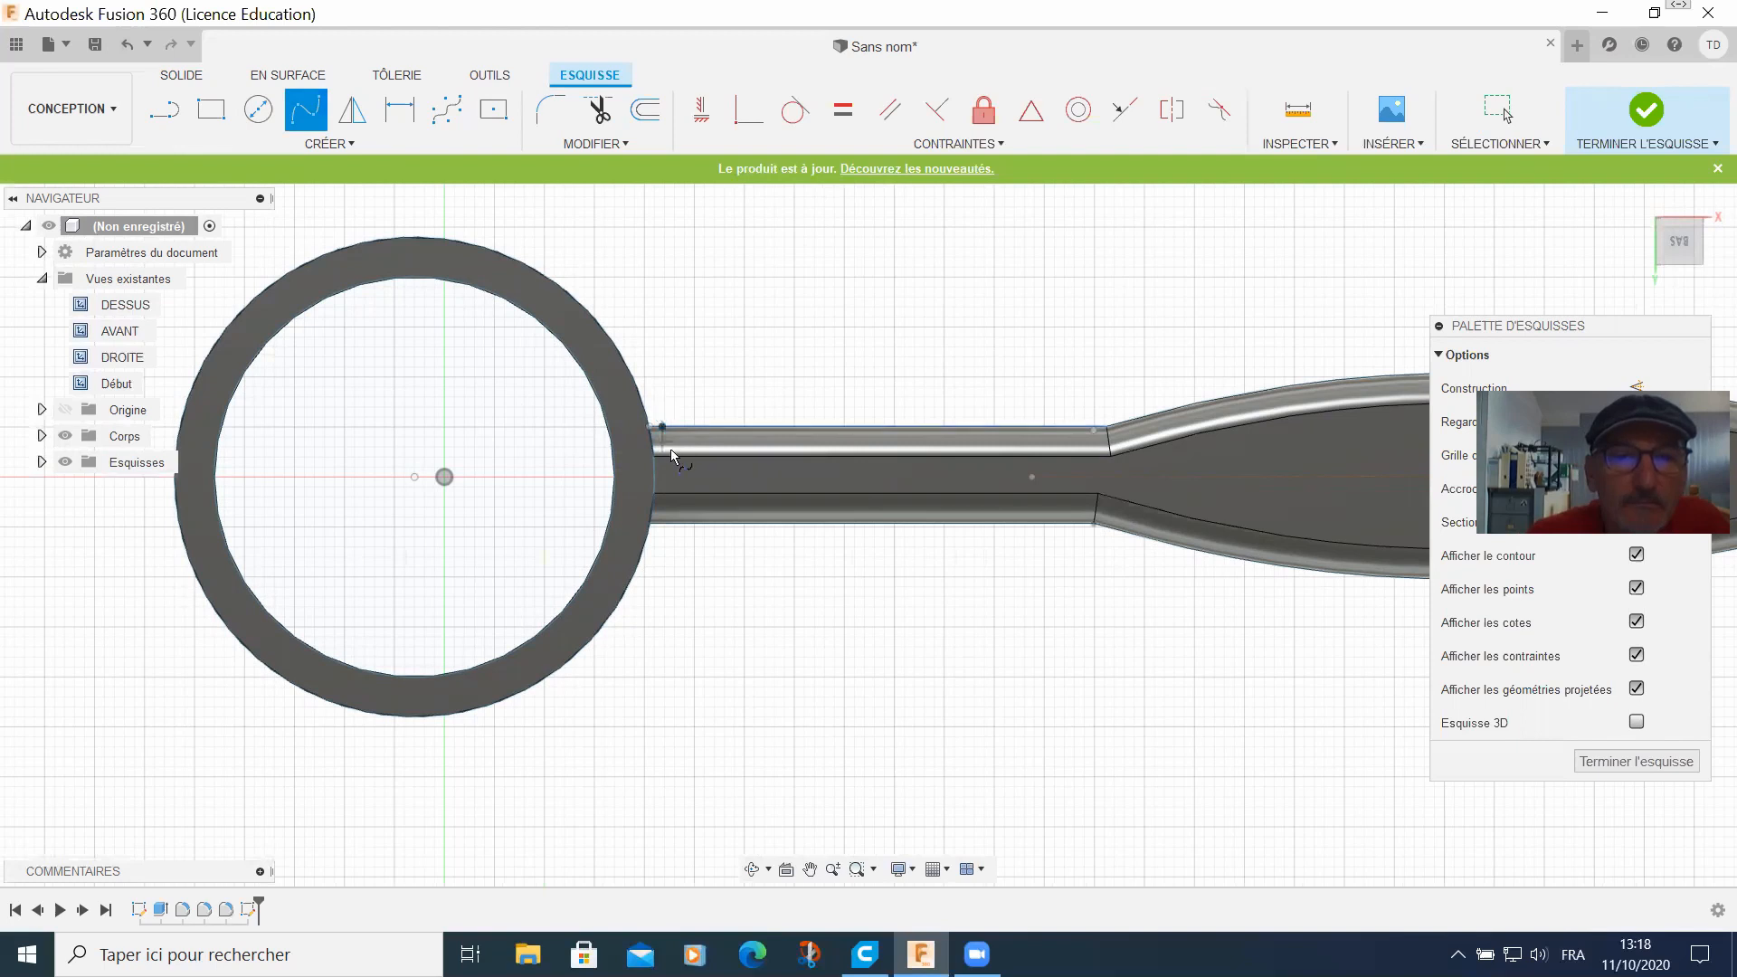
{"action": "left_click", "coordinate": [673, 463]}
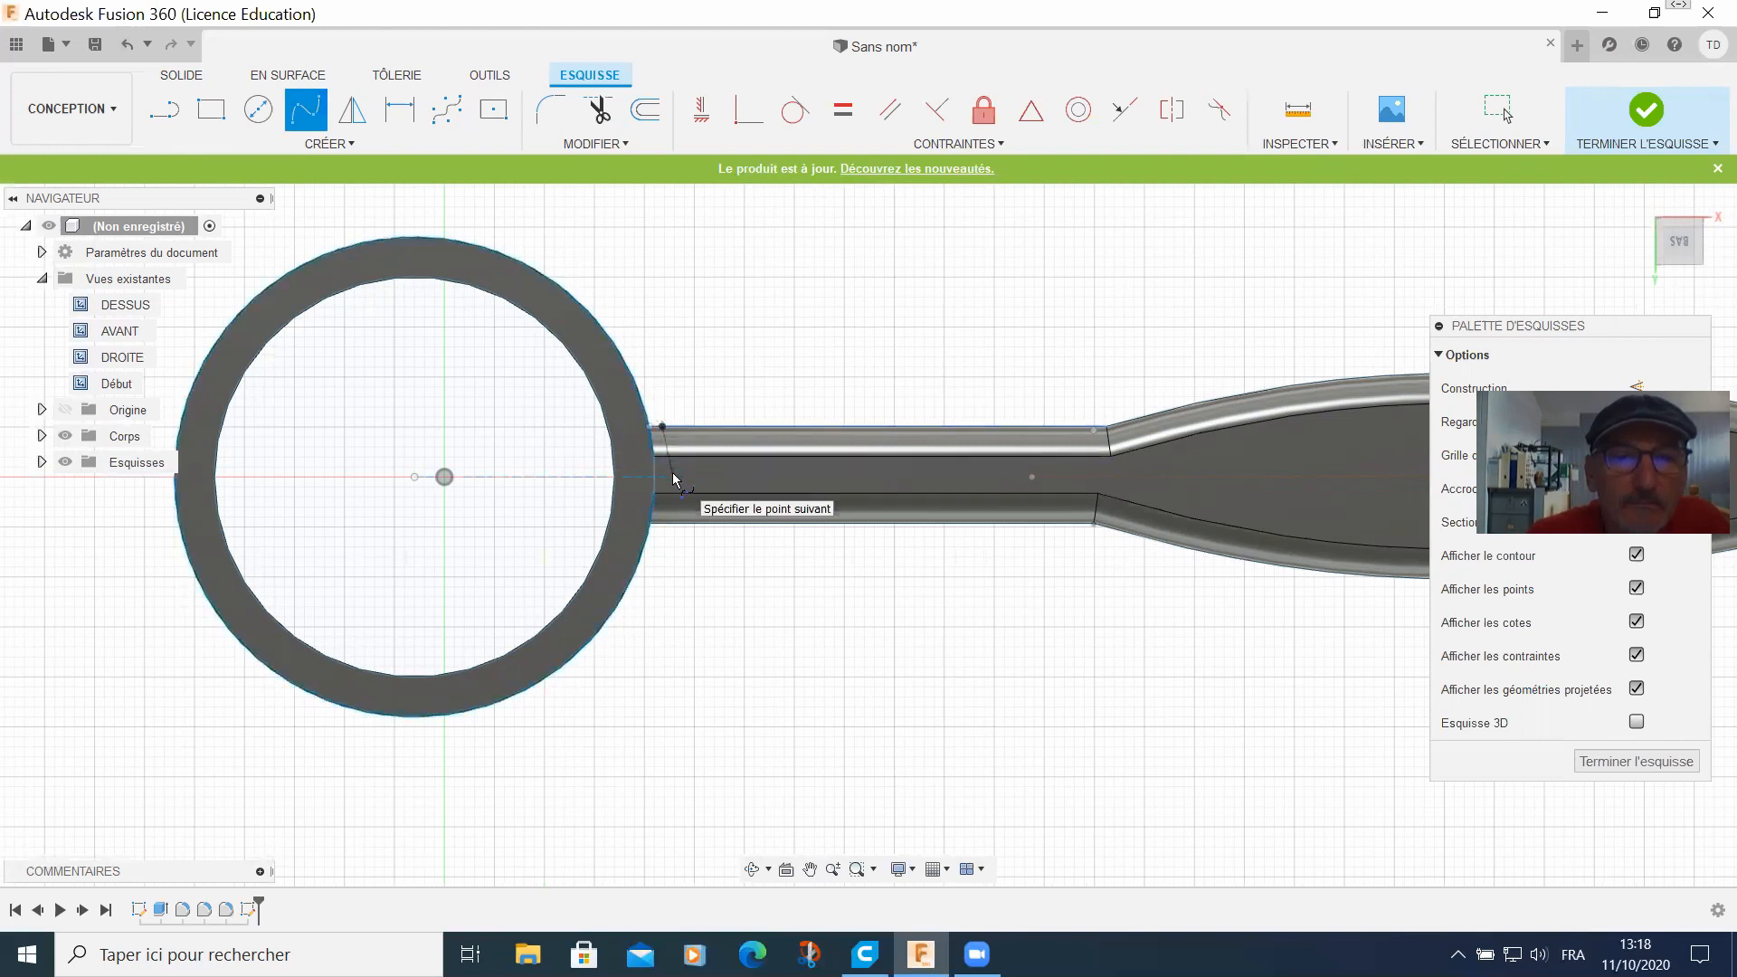
{"action": "left_click", "coordinate": [673, 477]}
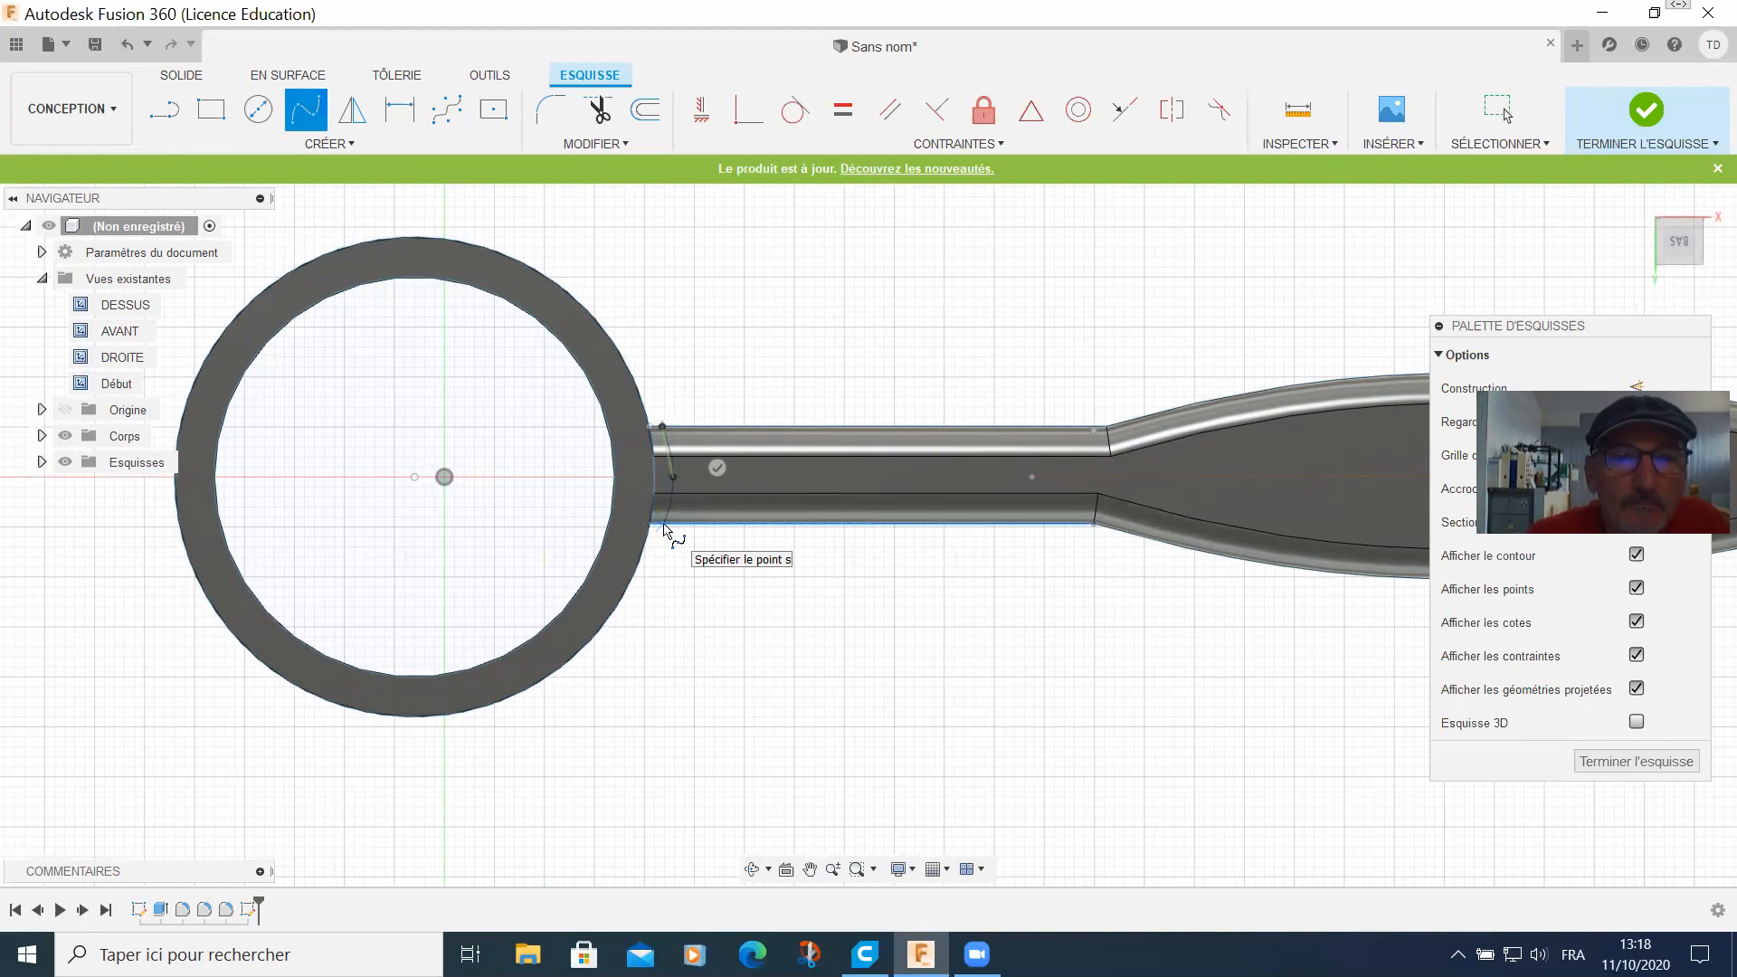
{"action": "left_click", "coordinate": [663, 526]}
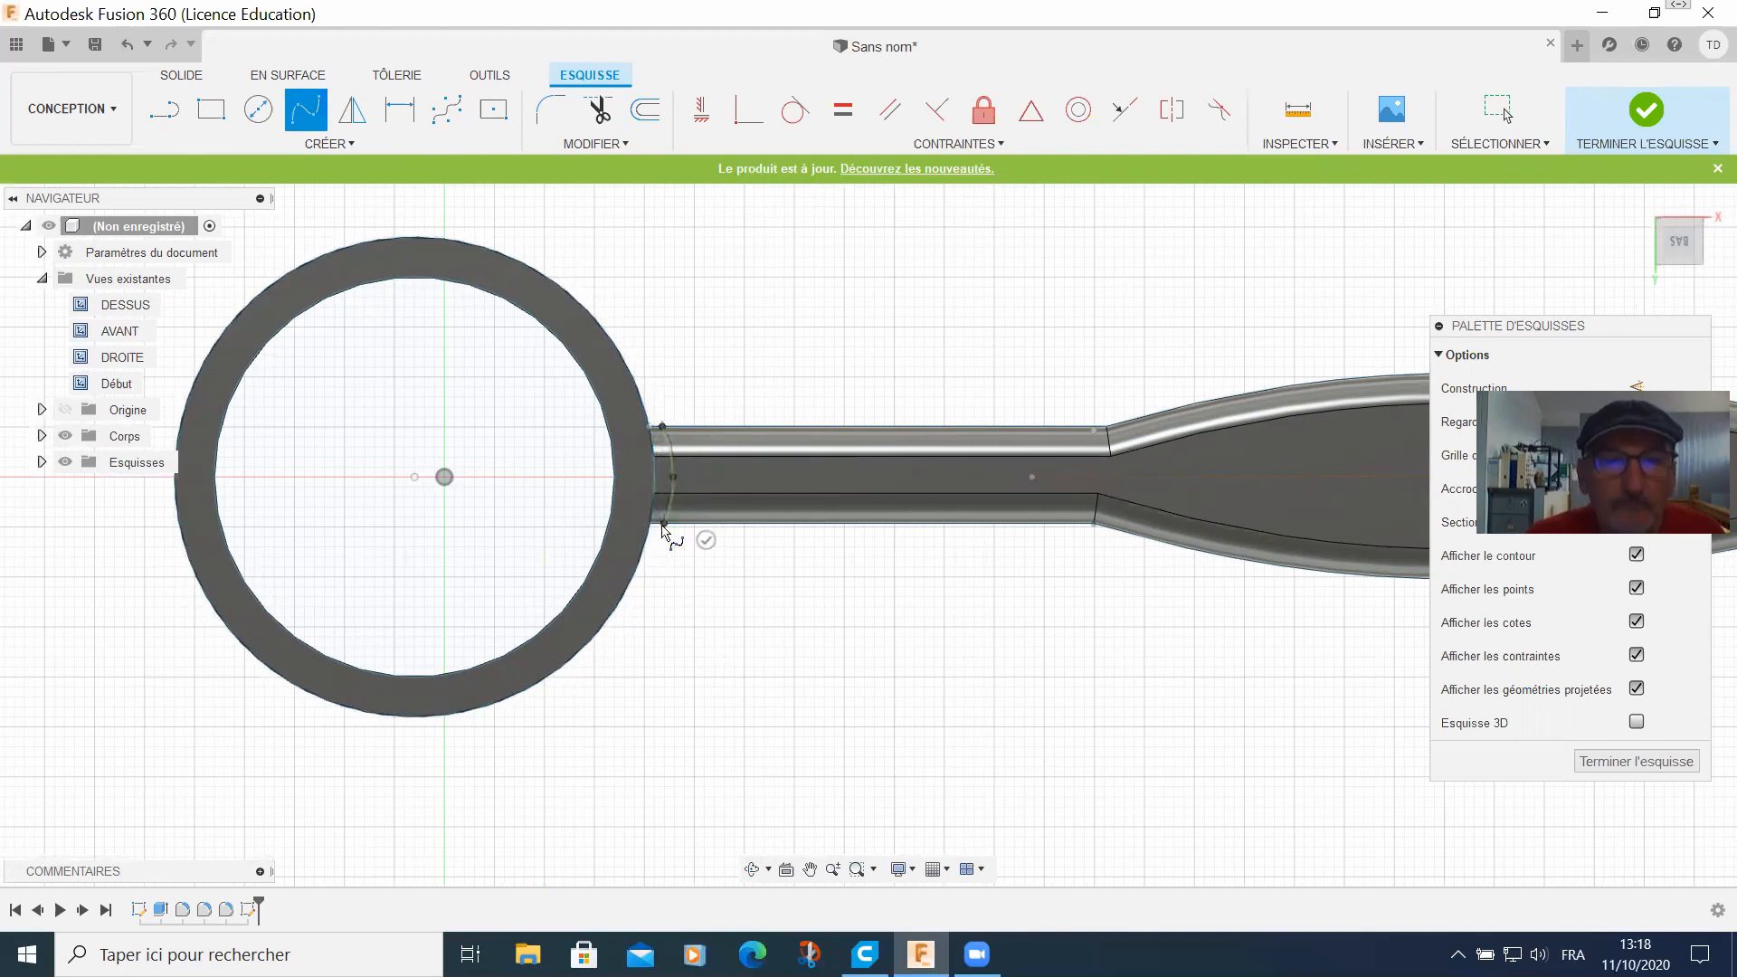
{"action": "key", "text": "Escape"}
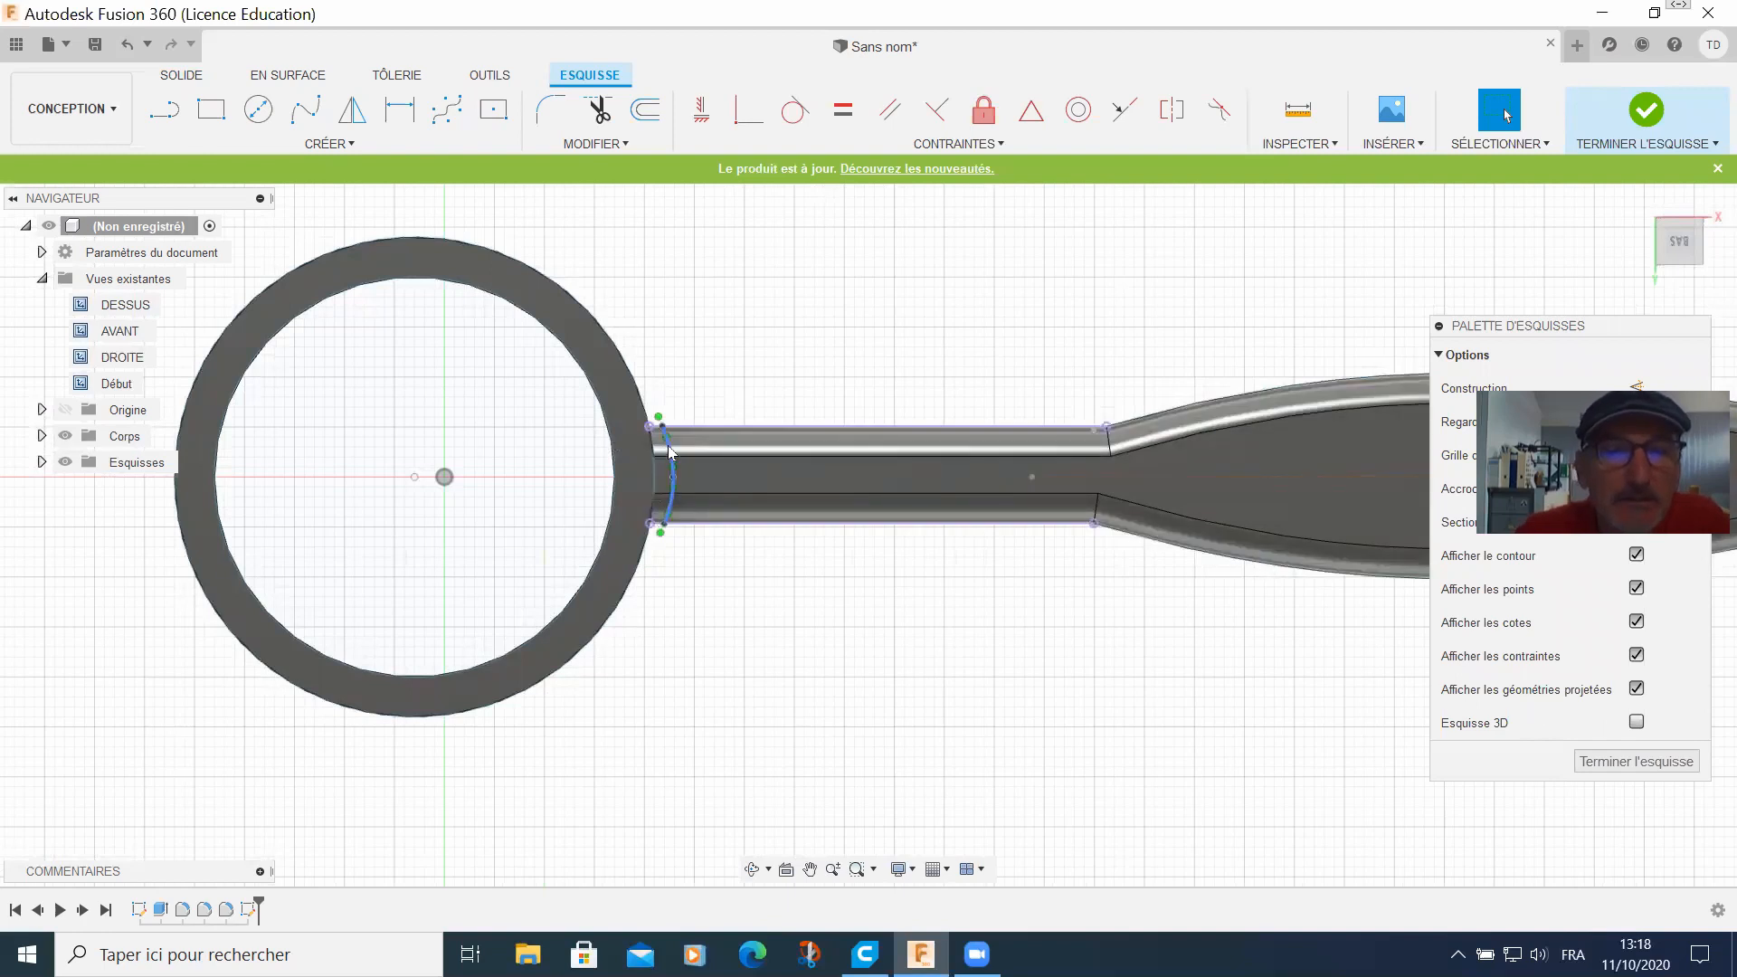
Step: Draw a short line along the neck's upper edge, joining the spline's end to the ring corner
{"action": "scroll", "coordinate": [751, 536], "scroll_direction": "up", "scroll_amount": 3}
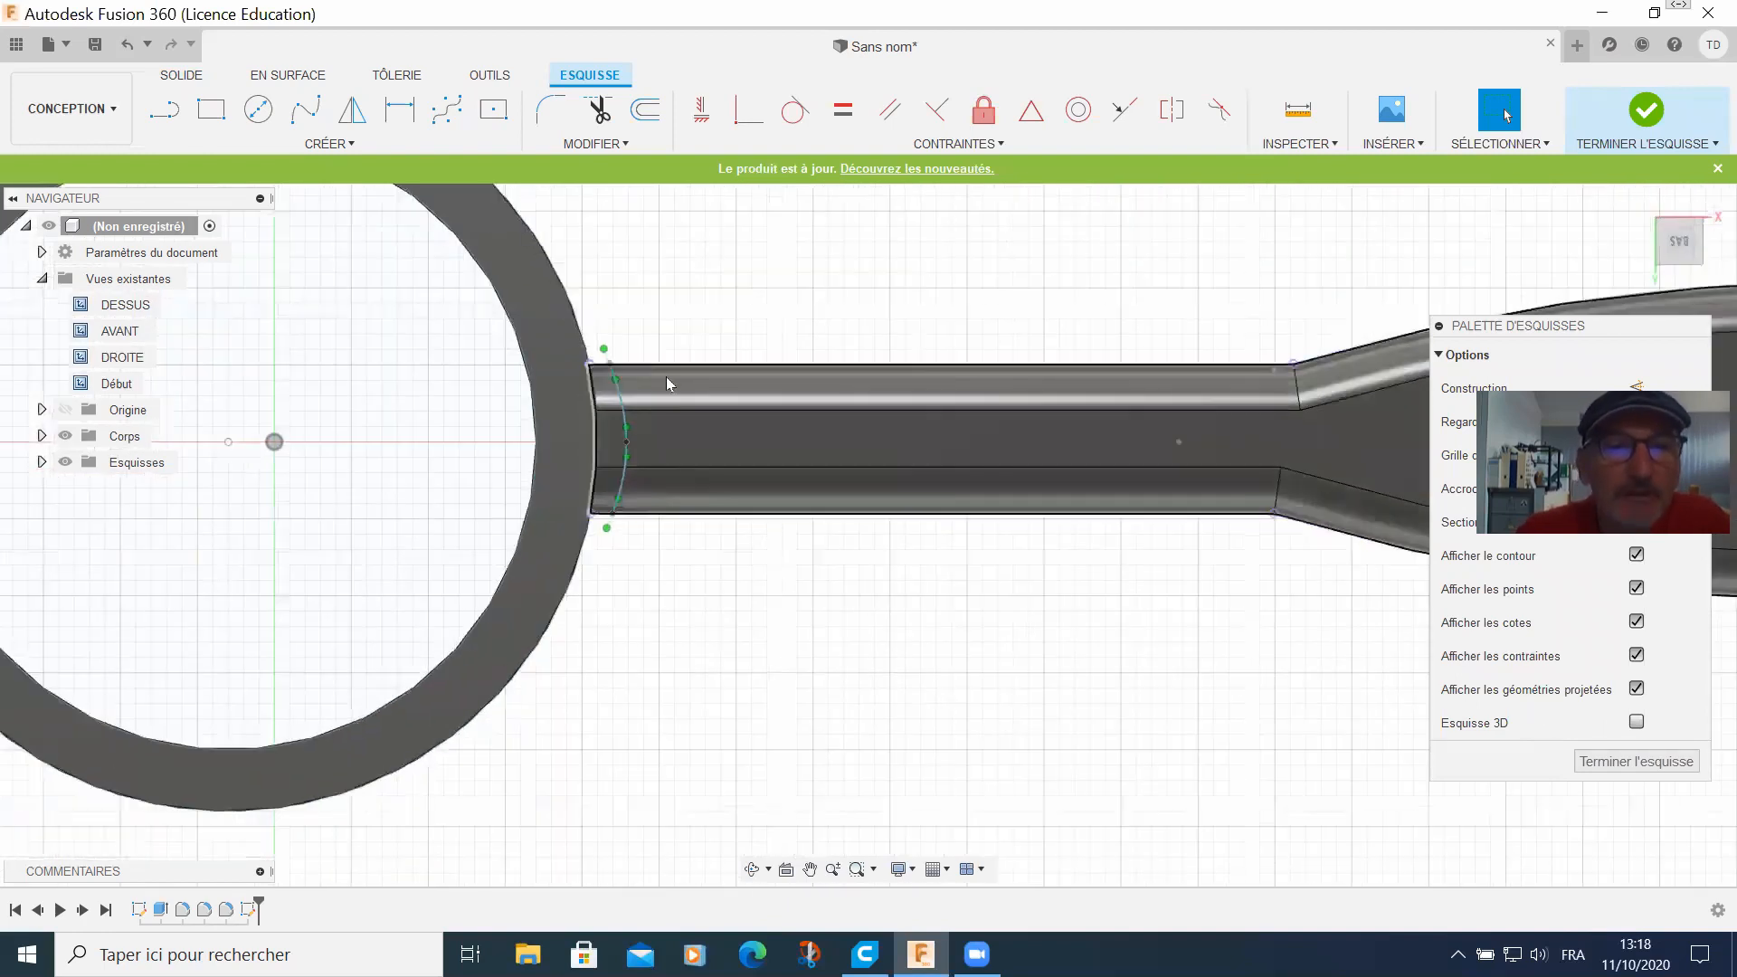
{"action": "left_click", "coordinate": [166, 106]}
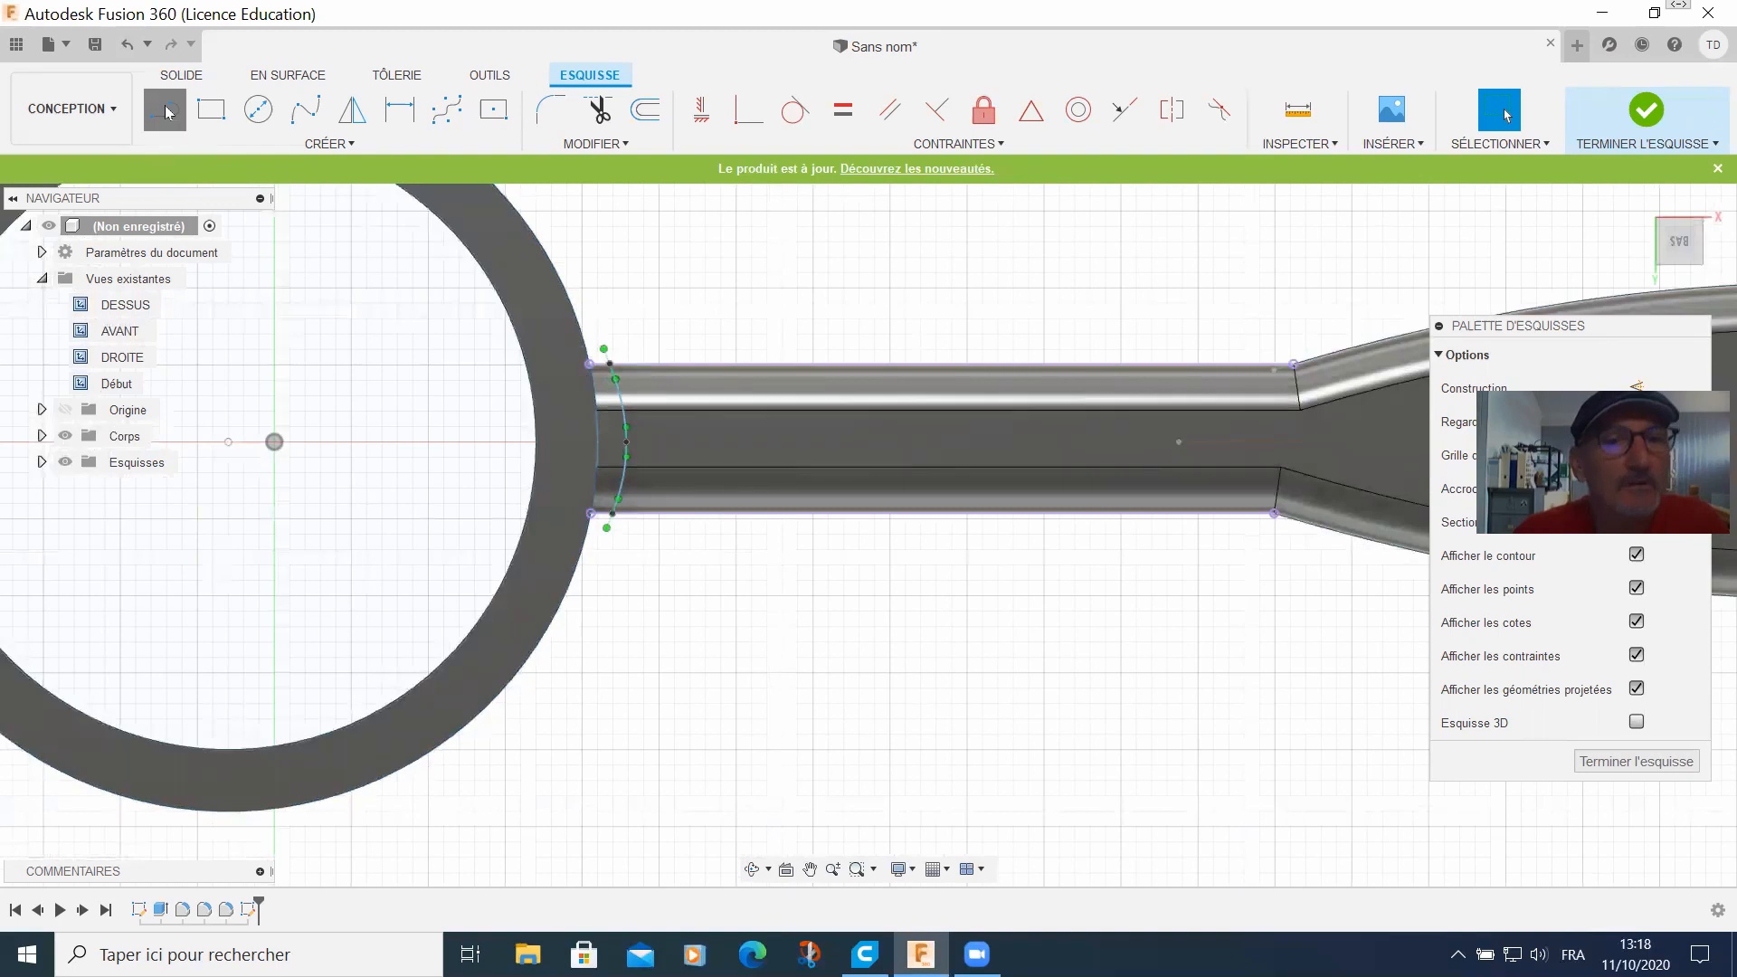
{"action": "left_click", "coordinate": [593, 367]}
{"action": "key", "text": "Escape"}
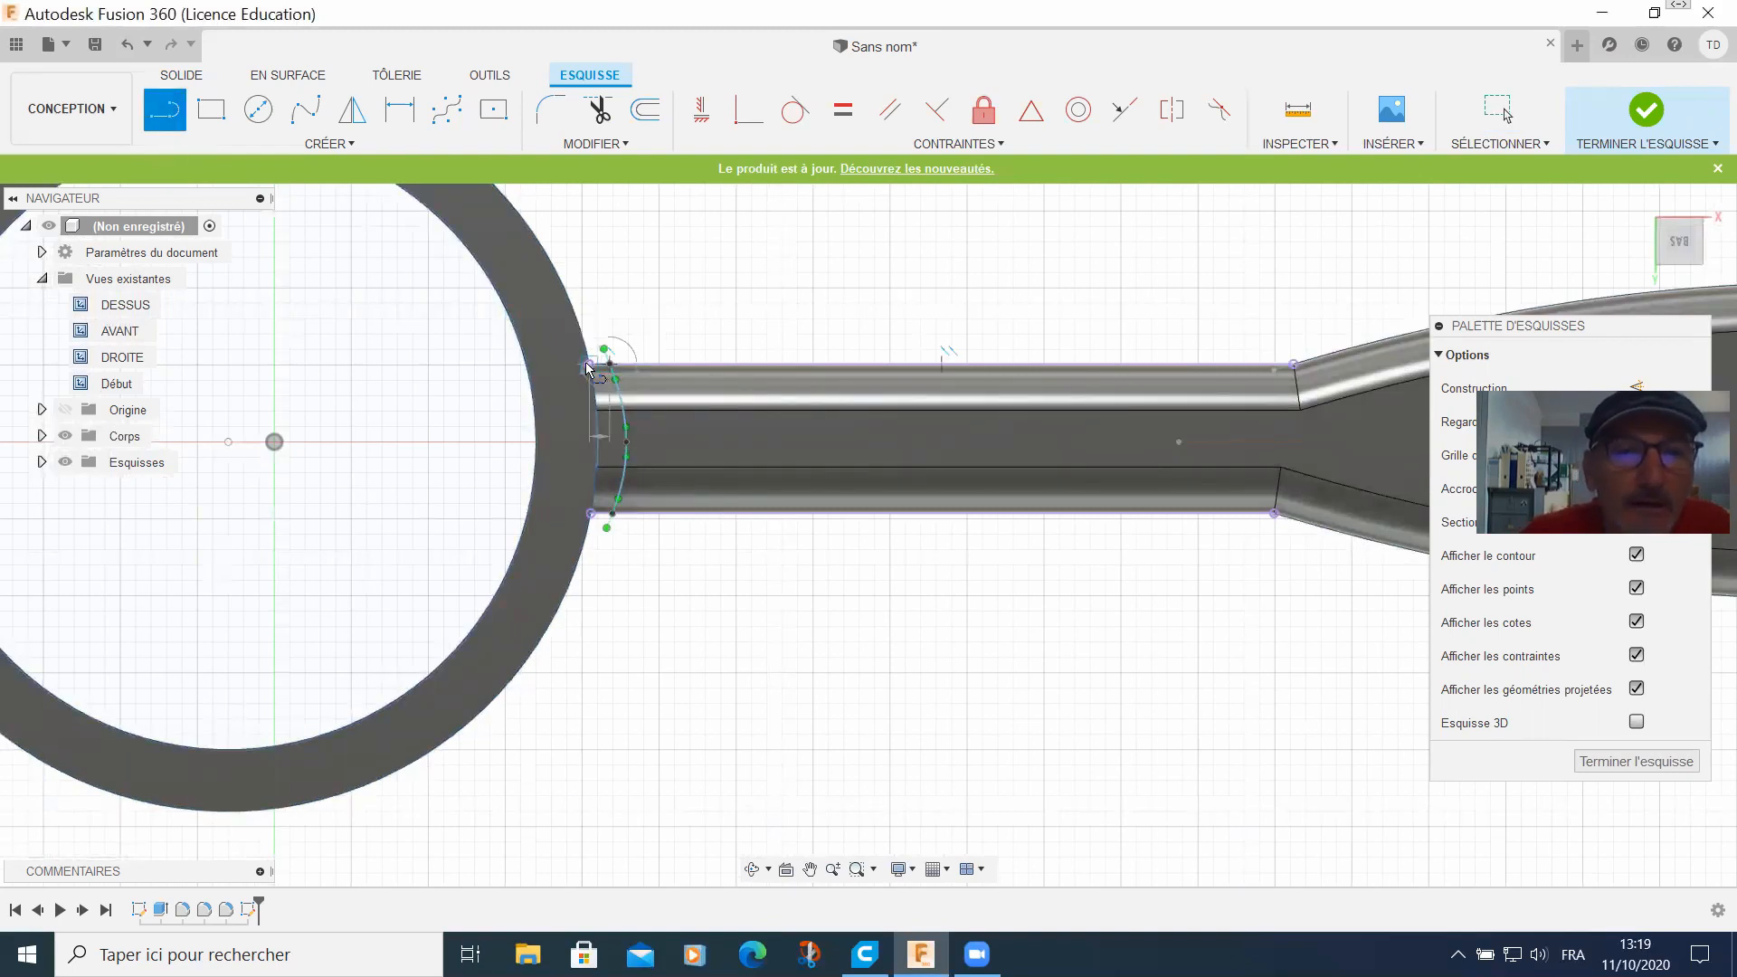
{"action": "key", "text": "Escape"}
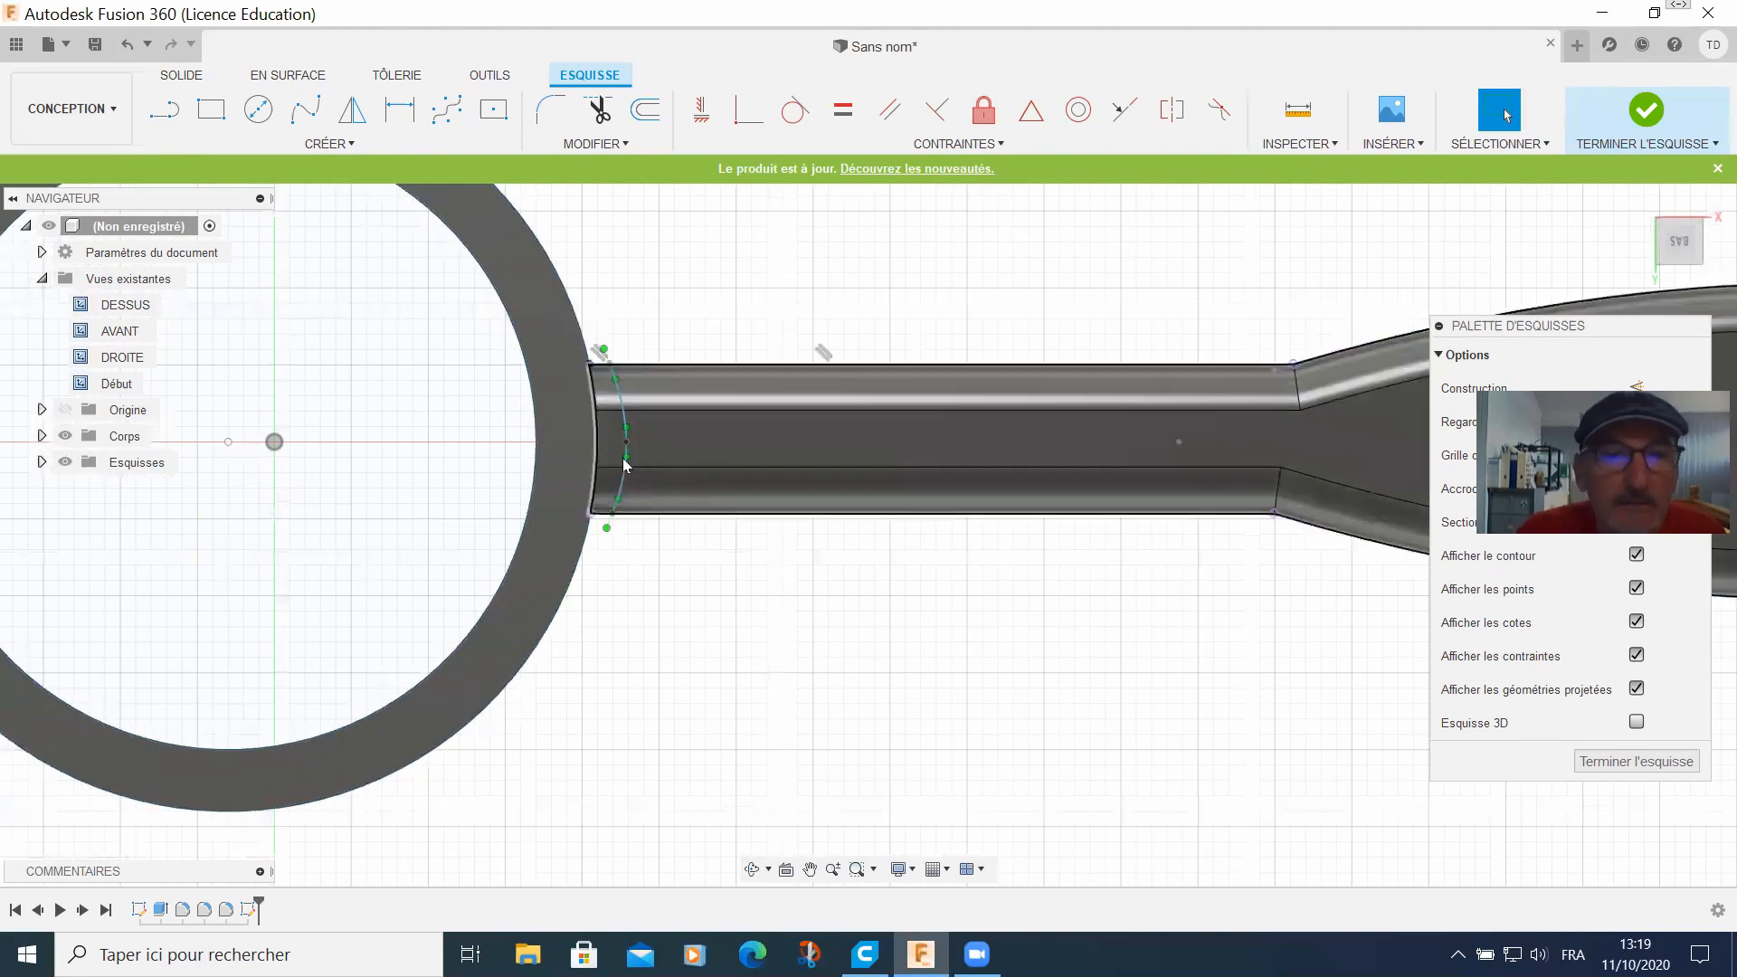
Step: Draw a line about 1.4 mm long along the neck's lower edge, from the spline's end to the ring corner
{"action": "left_click", "coordinate": [606, 515]}
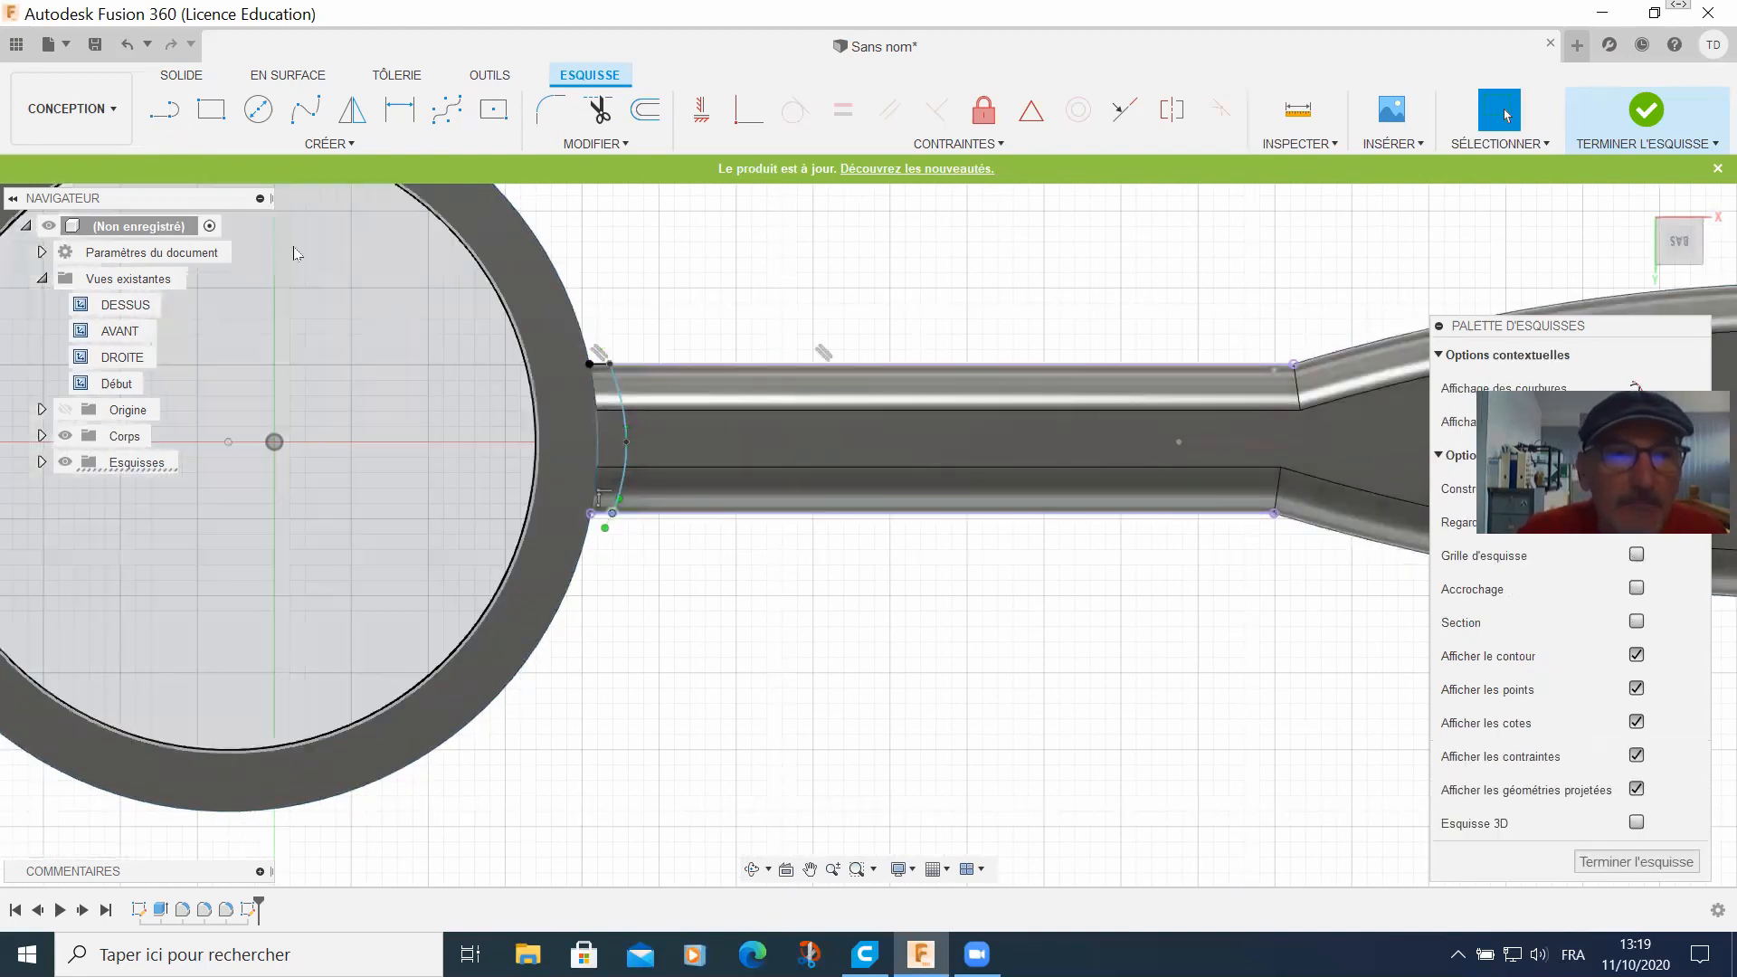
{"action": "key", "text": "l"}
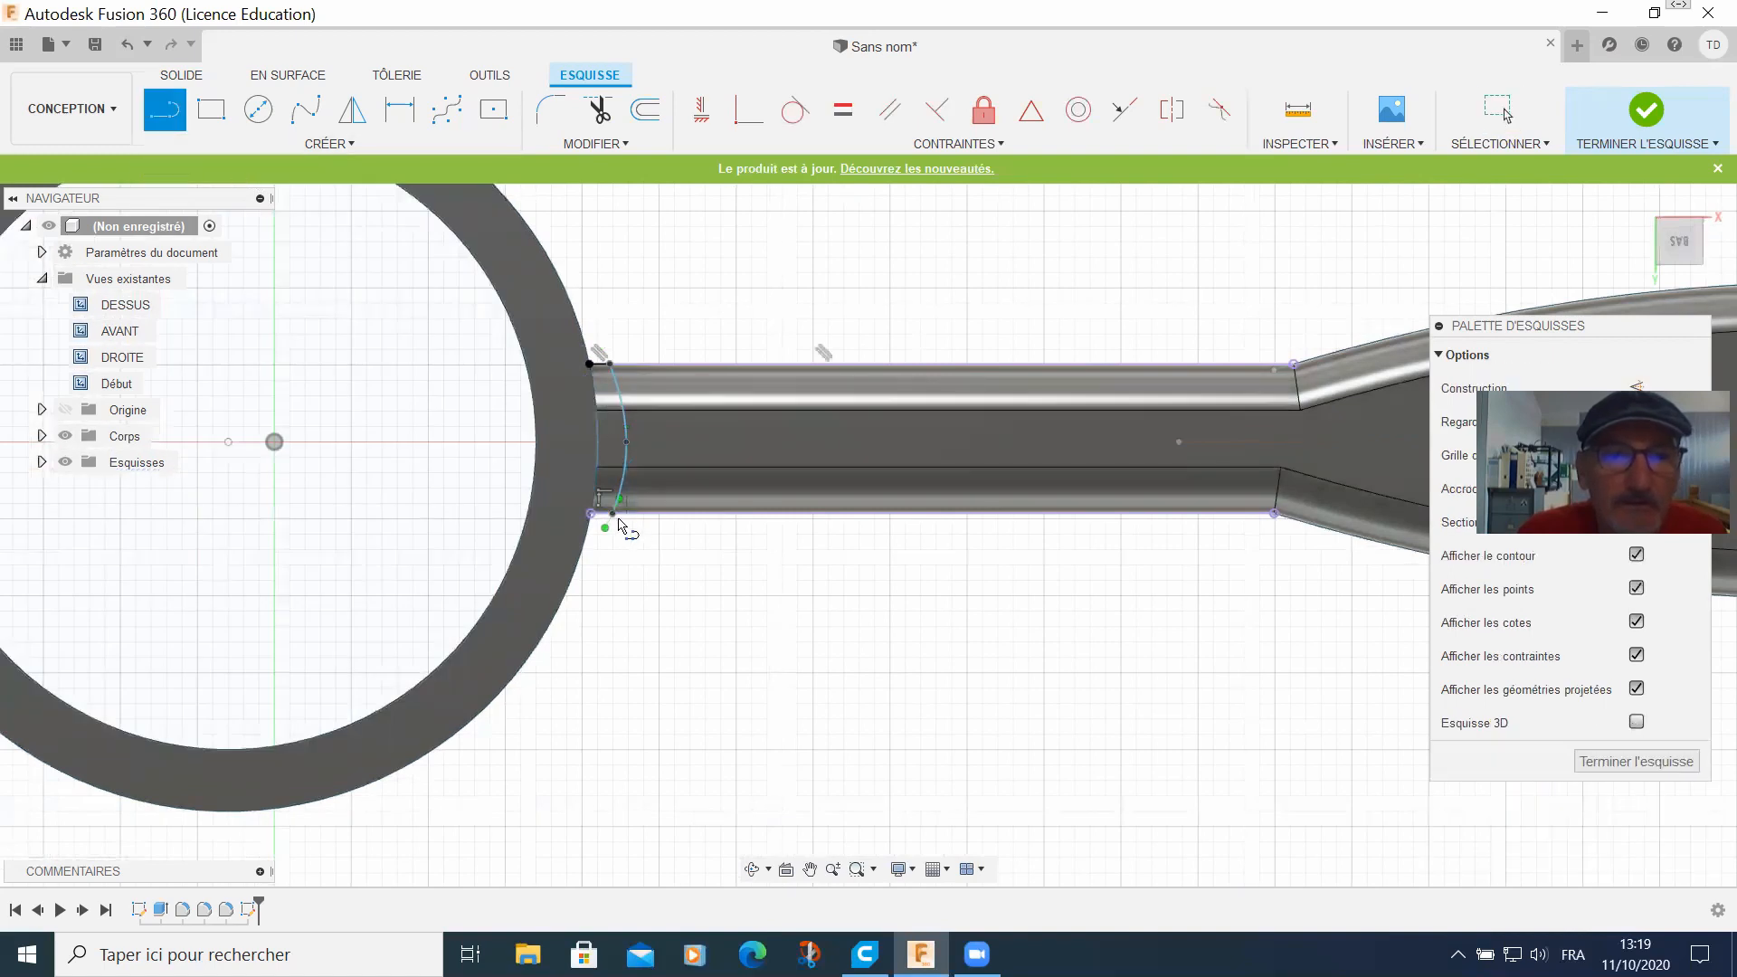
{"action": "left_click", "coordinate": [610, 516]}
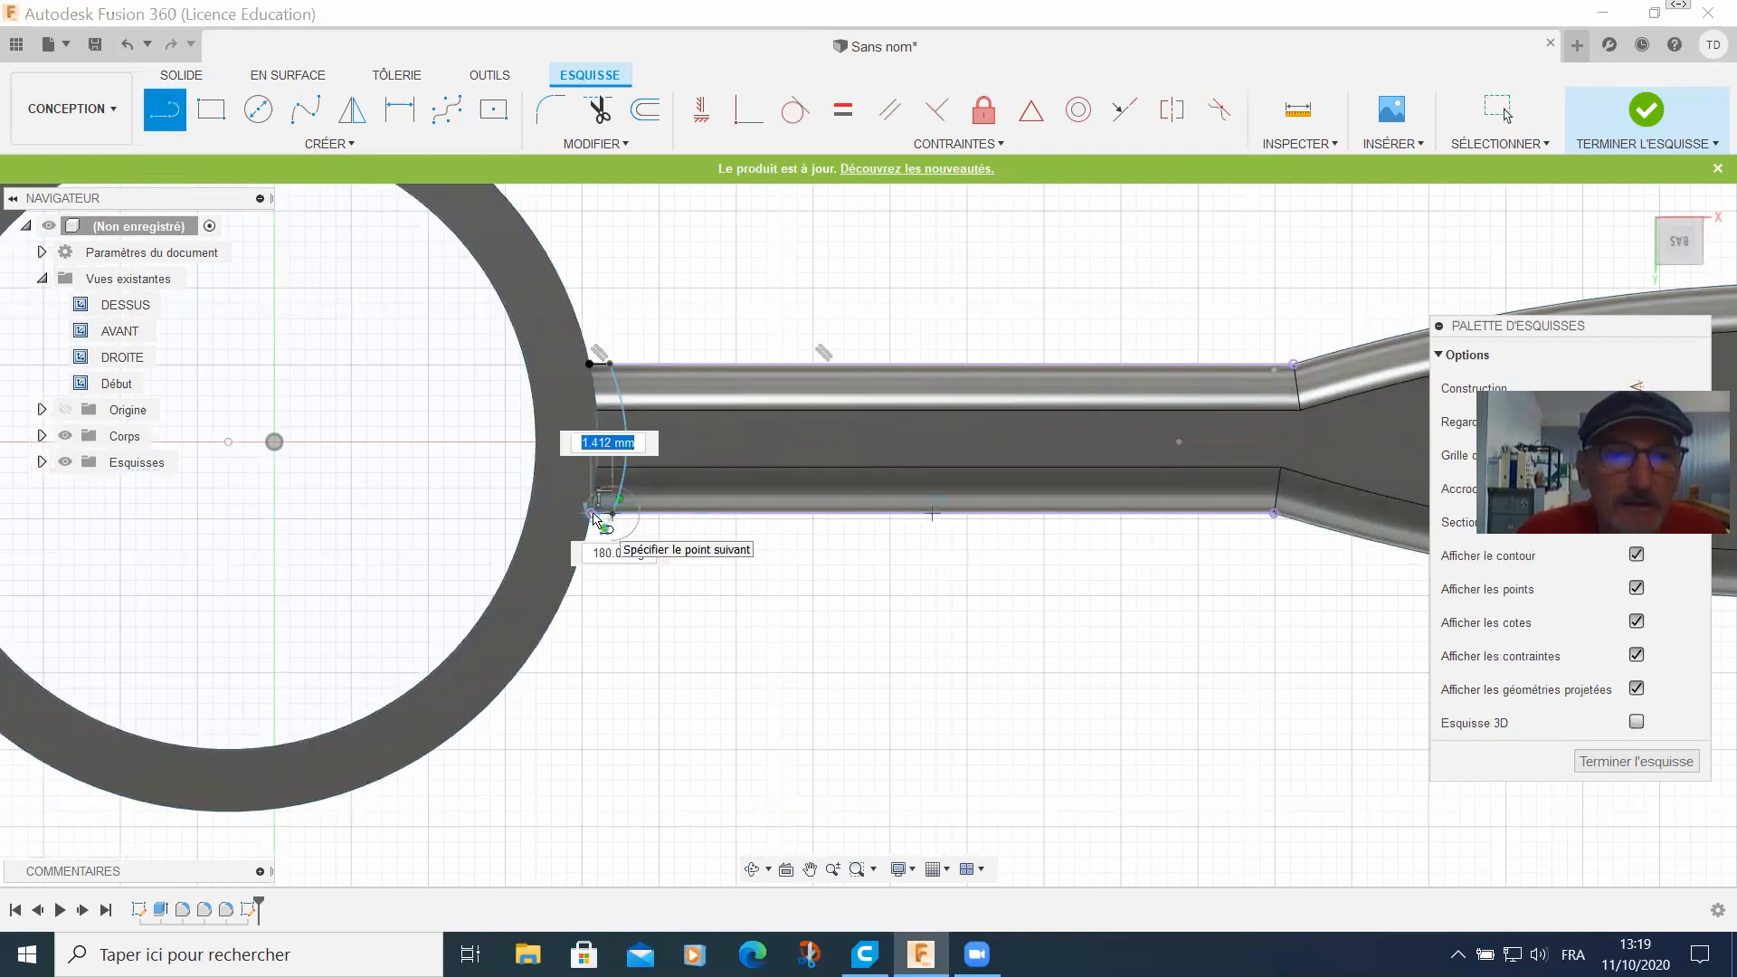
{"action": "key", "text": "Escape"}
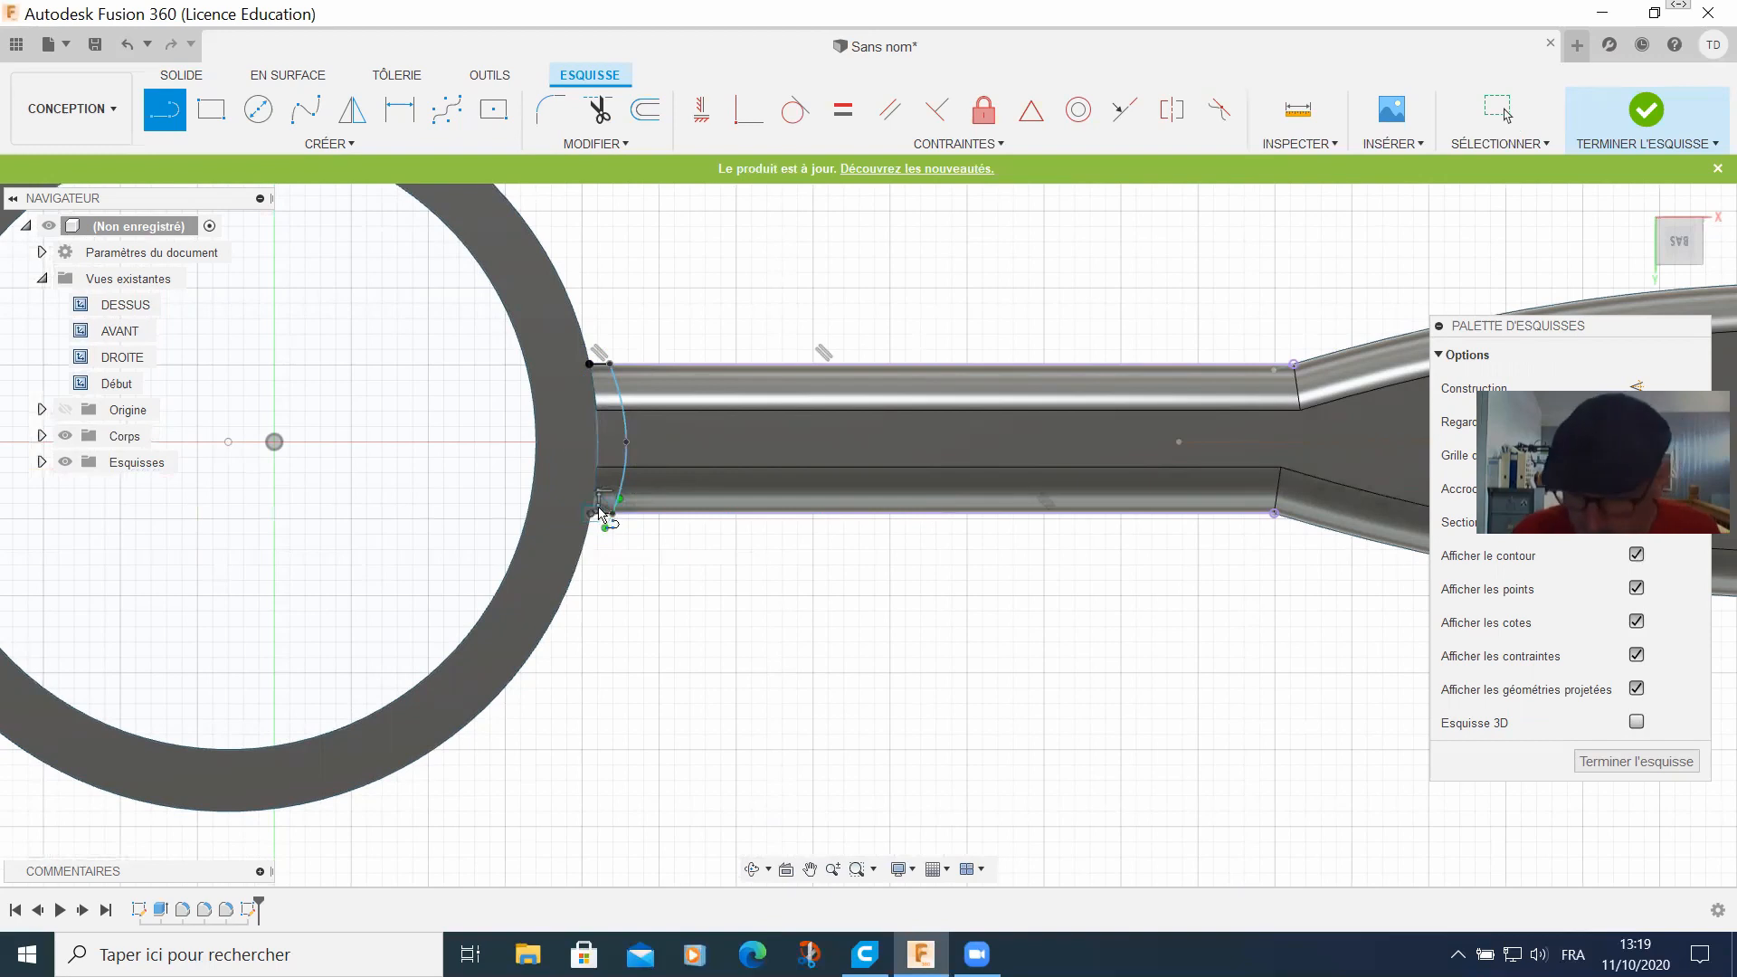
Step: Extrude the narrow profile between the ring and the spline 2 mm into the neck as a cut
{"action": "left_click", "coordinate": [617, 419]}
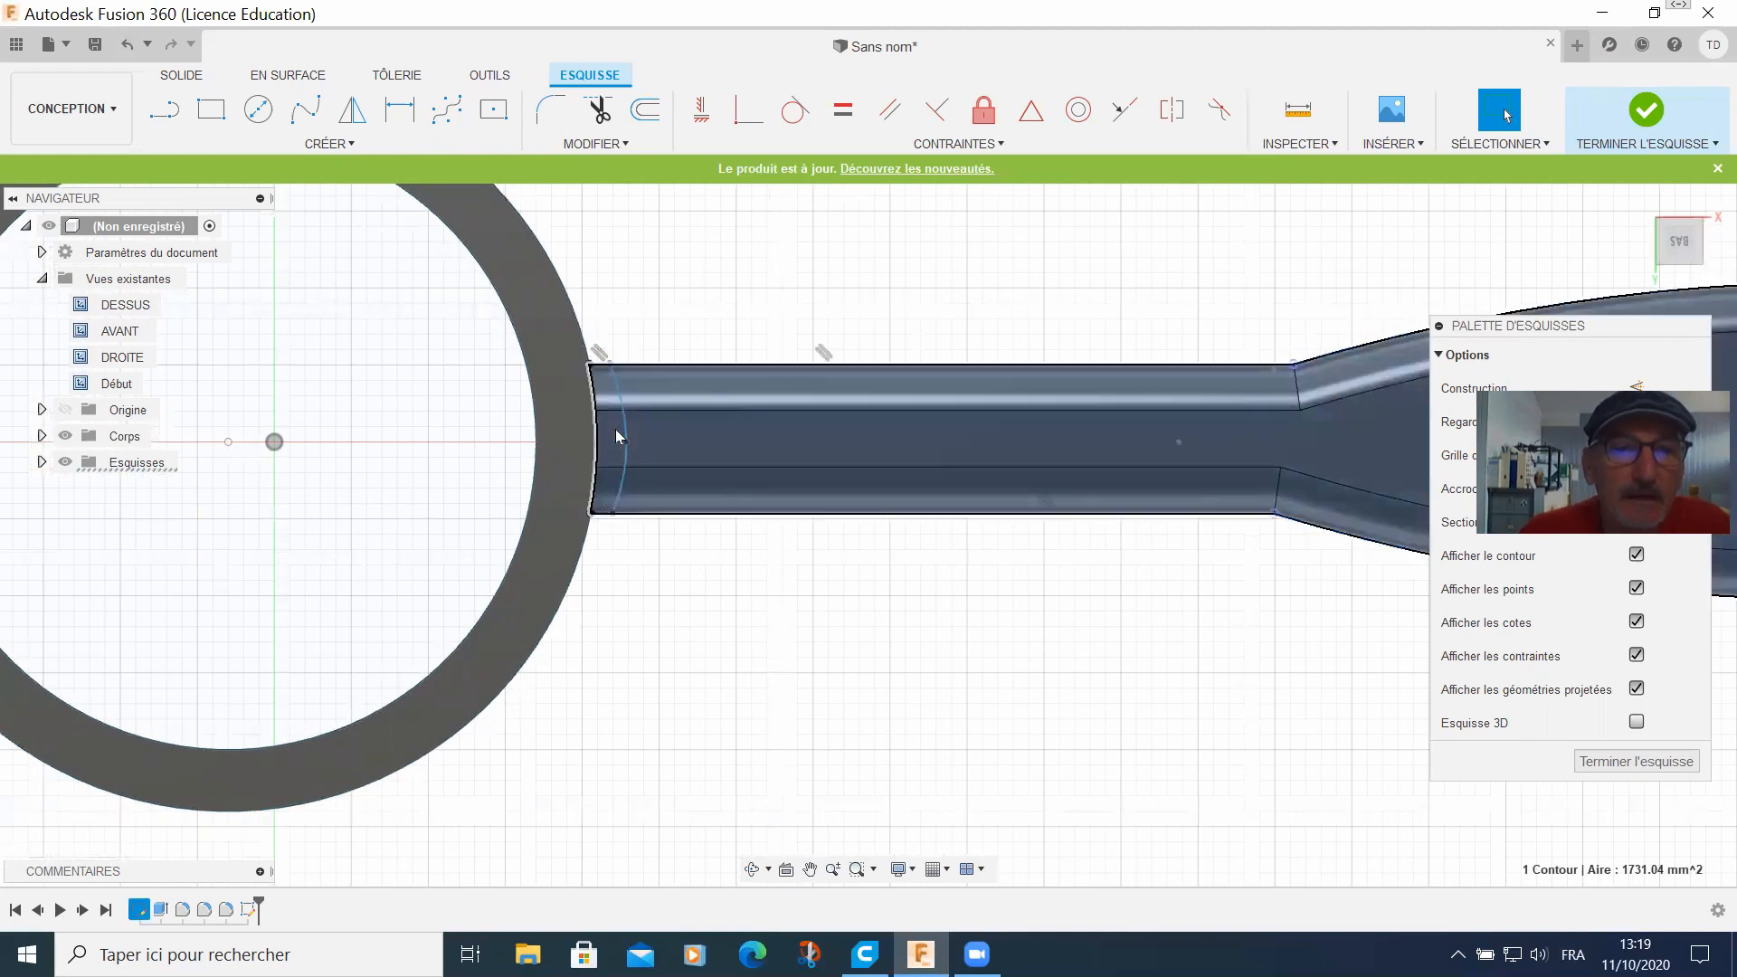
{"action": "left_click", "coordinate": [626, 442]}
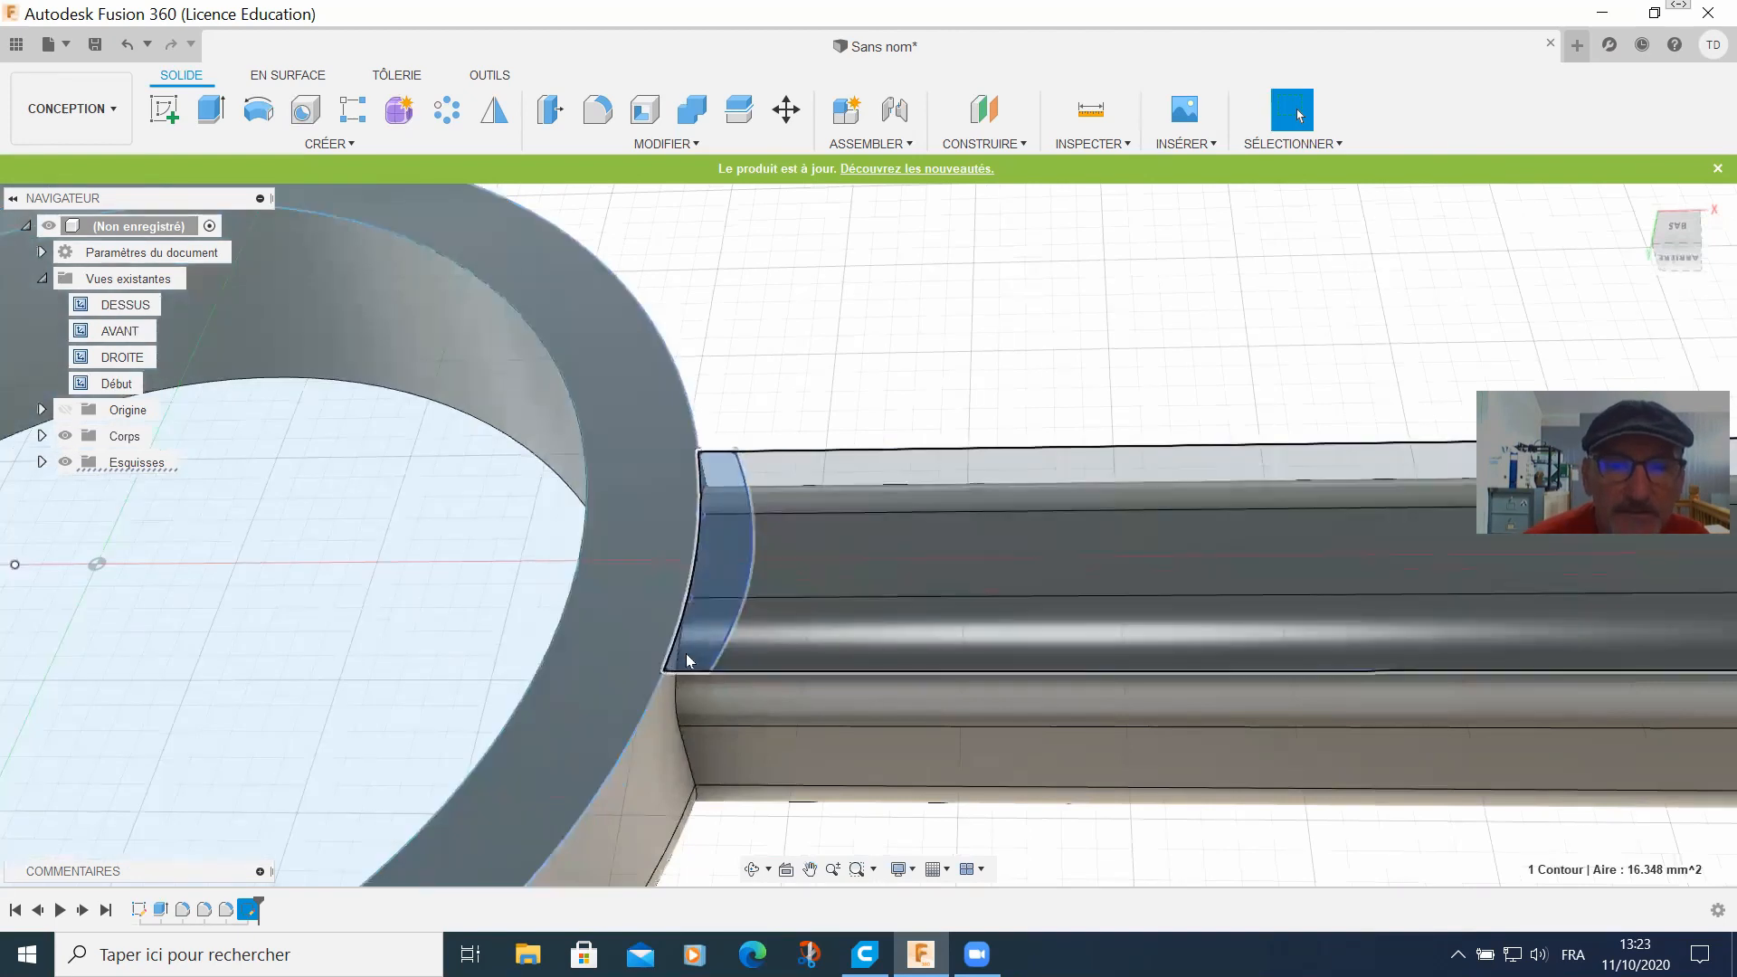
{"action": "key", "text": "e"}
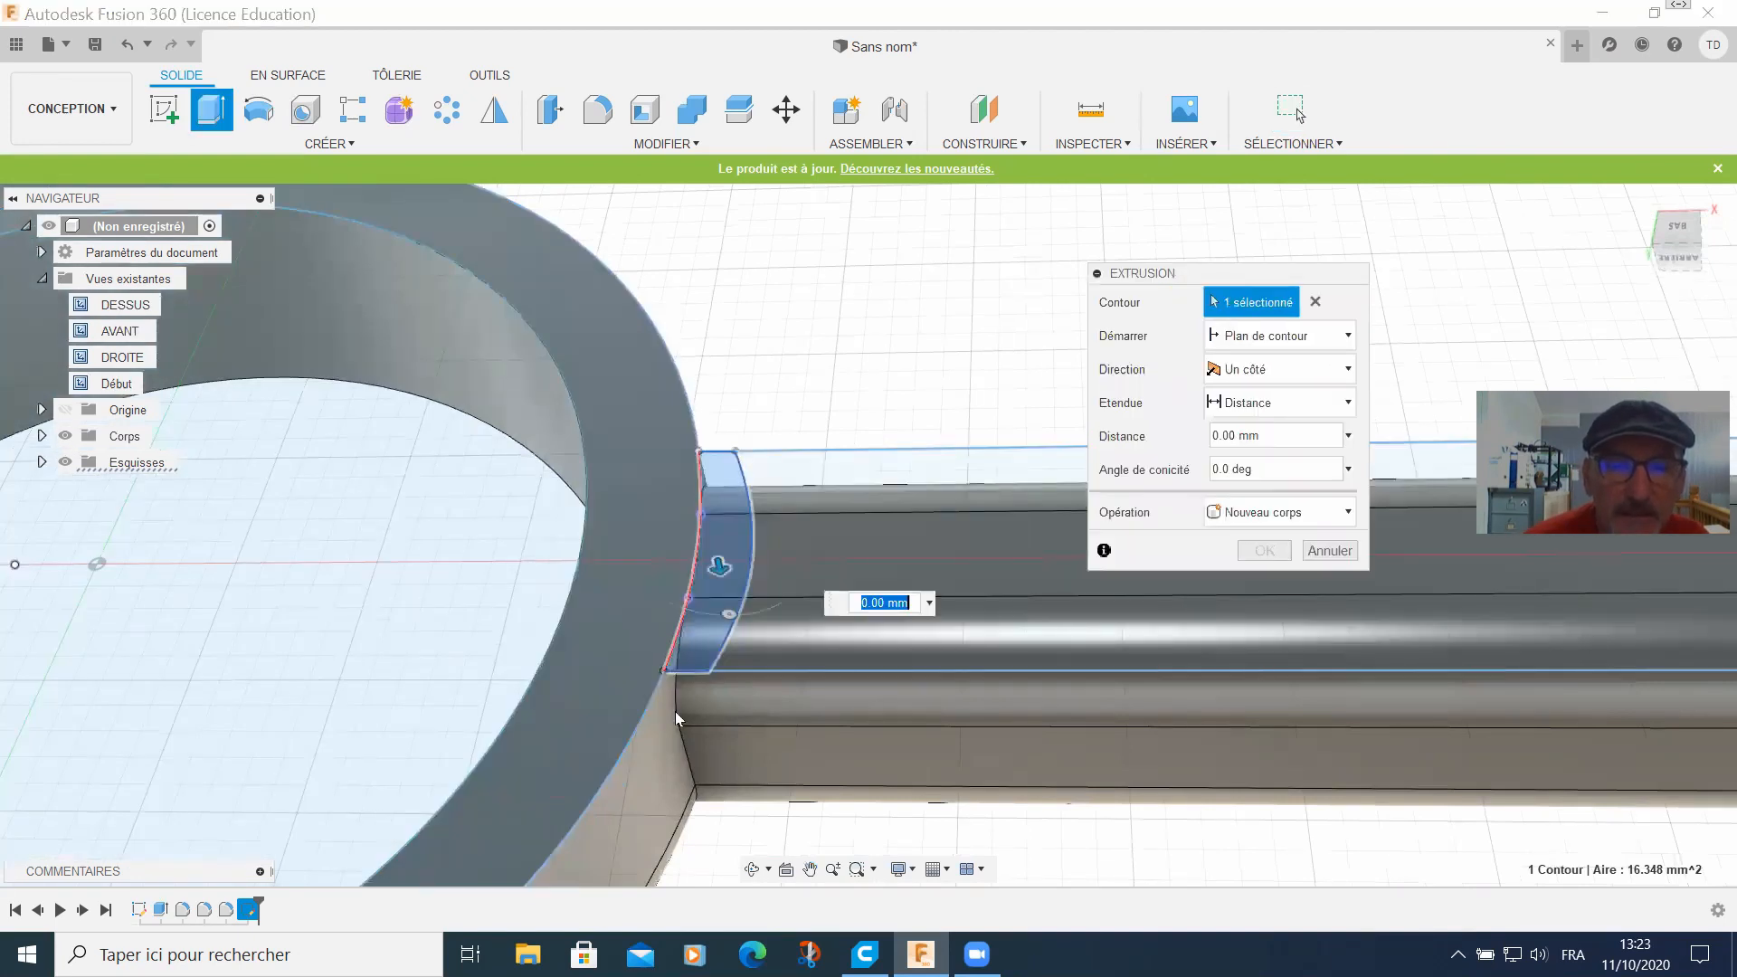
{"action": "left_click_drag", "start_coordinate": [725, 580], "coordinate": [723, 602]}
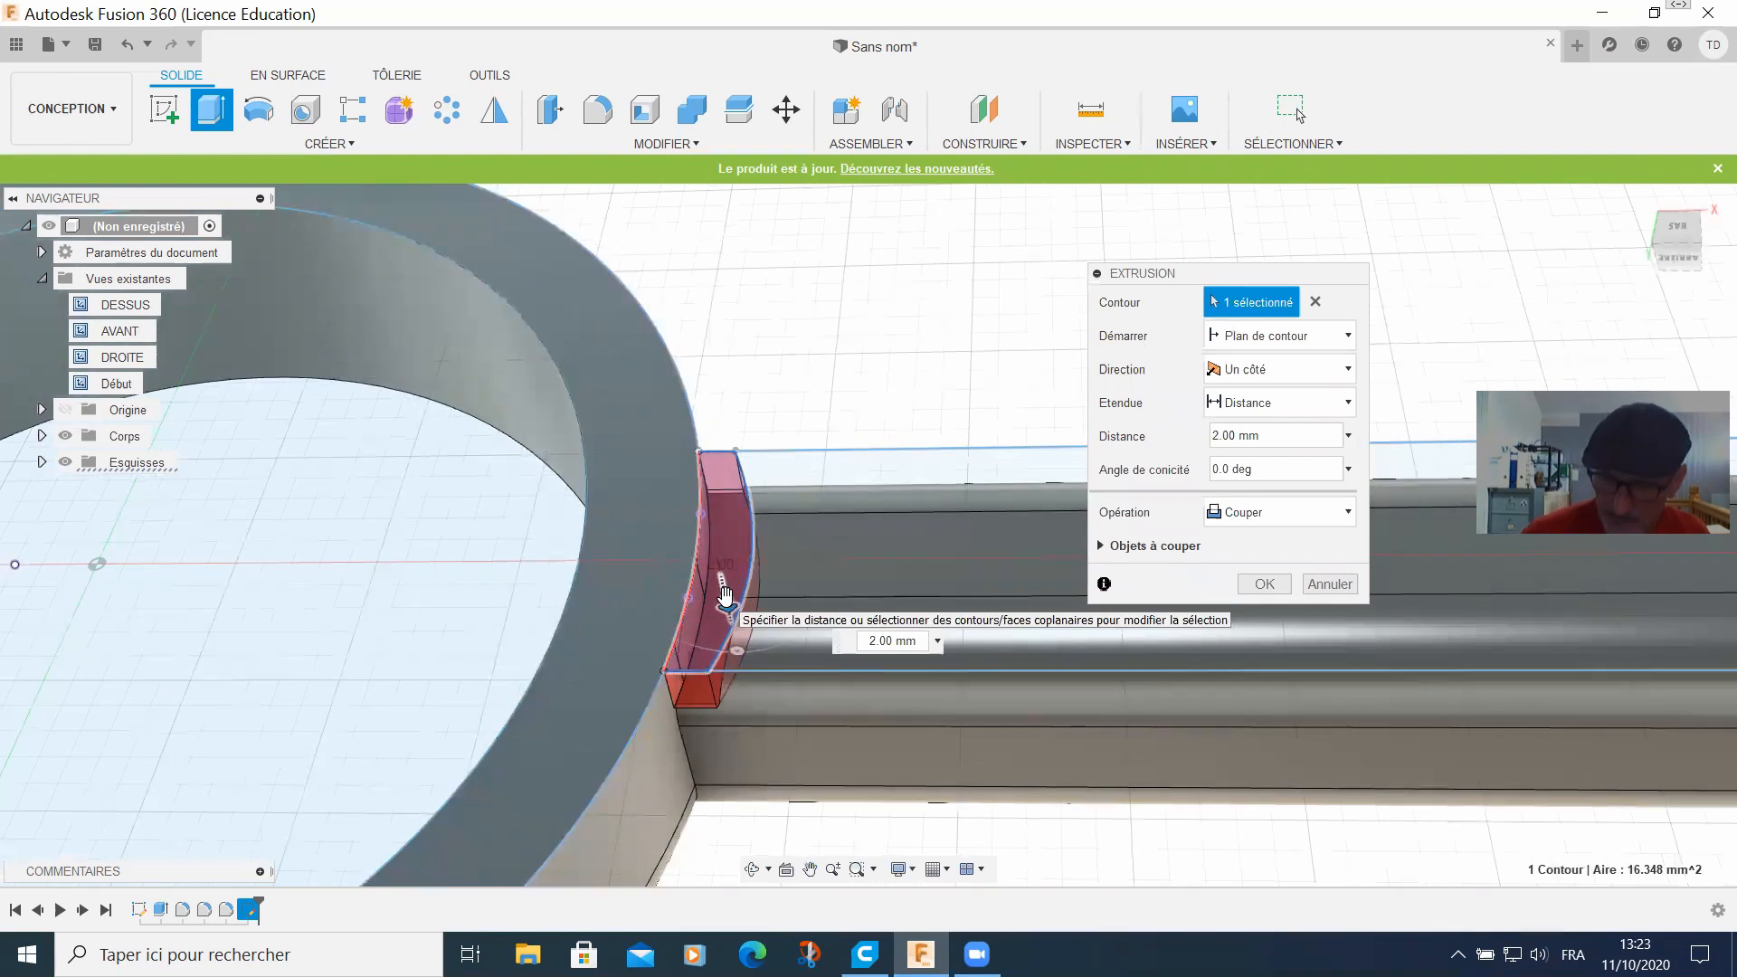
{"action": "key", "text": "Return"}
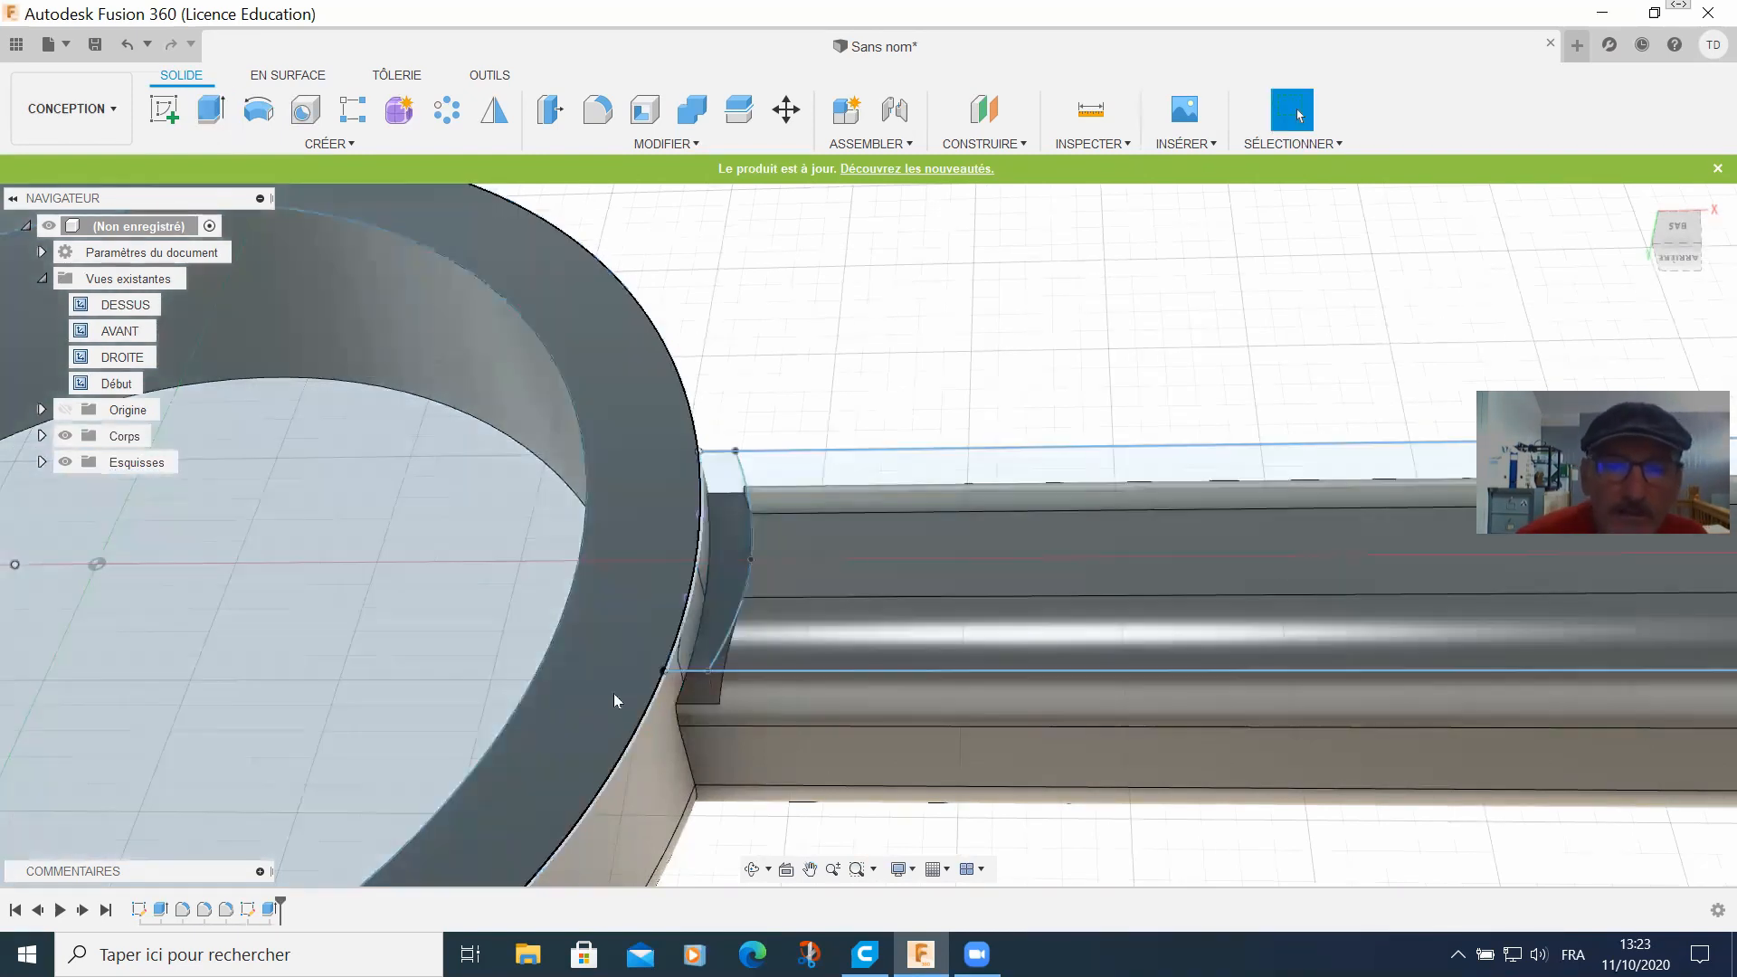
Step: Export the body Corps1 as an STL file named passoire in the Objets 3D folder
{"action": "scroll", "coordinate": [615, 701], "scroll_direction": "down", "scroll_amount": 5}
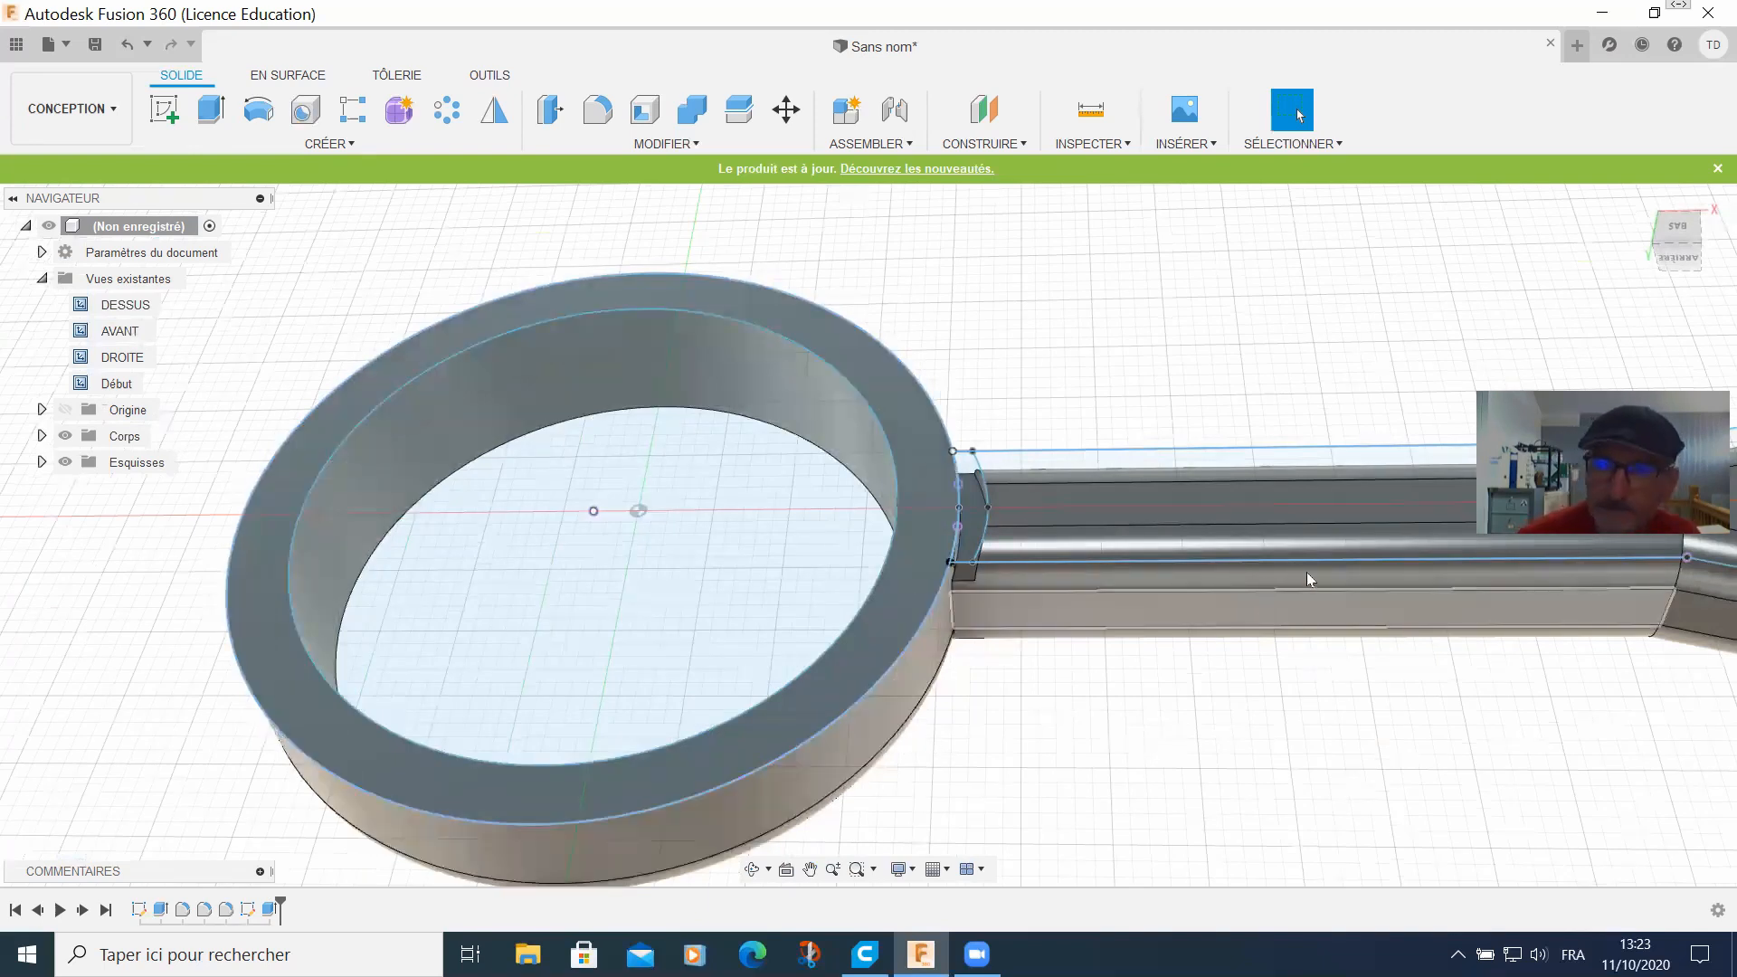
{"action": "scroll", "coordinate": [1208, 466], "scroll_direction": "down", "scroll_amount": 3}
{"action": "middle_click_drag", "start_coordinate": [1208, 467], "coordinate": [563, 407]}
{"action": "scroll", "coordinate": [735, 441], "scroll_direction": "down", "scroll_amount": 2}
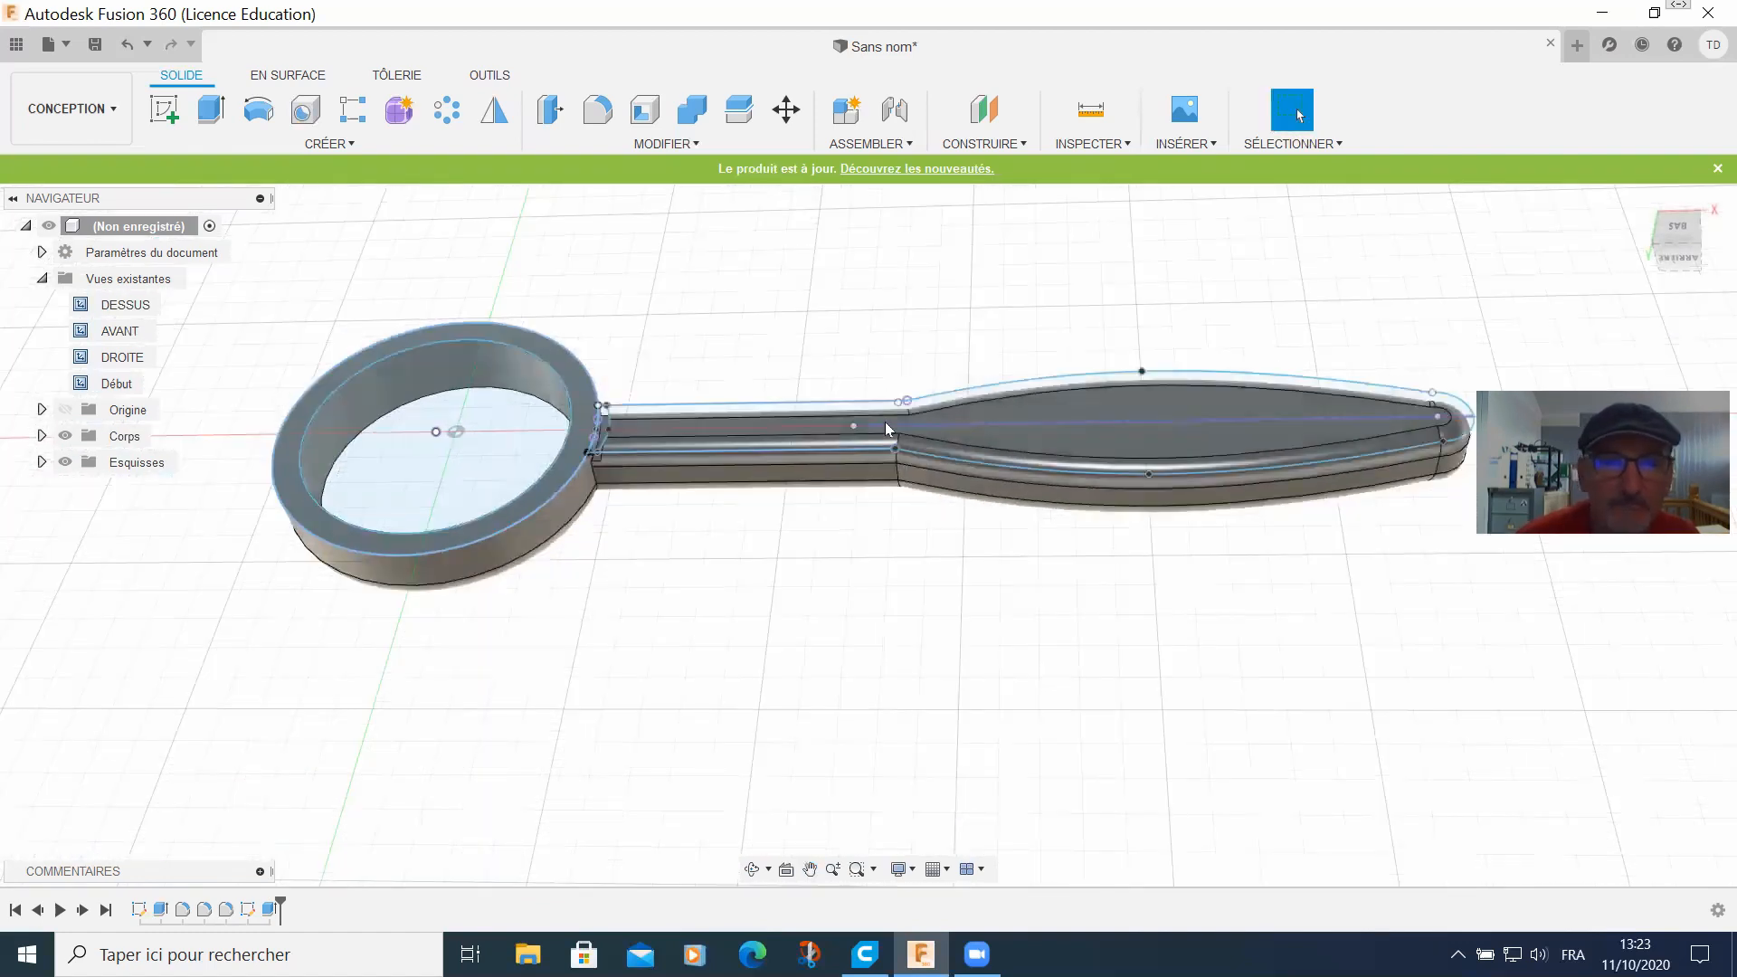
{"action": "scroll", "coordinate": [868, 424], "scroll_direction": "down", "scroll_amount": 2}
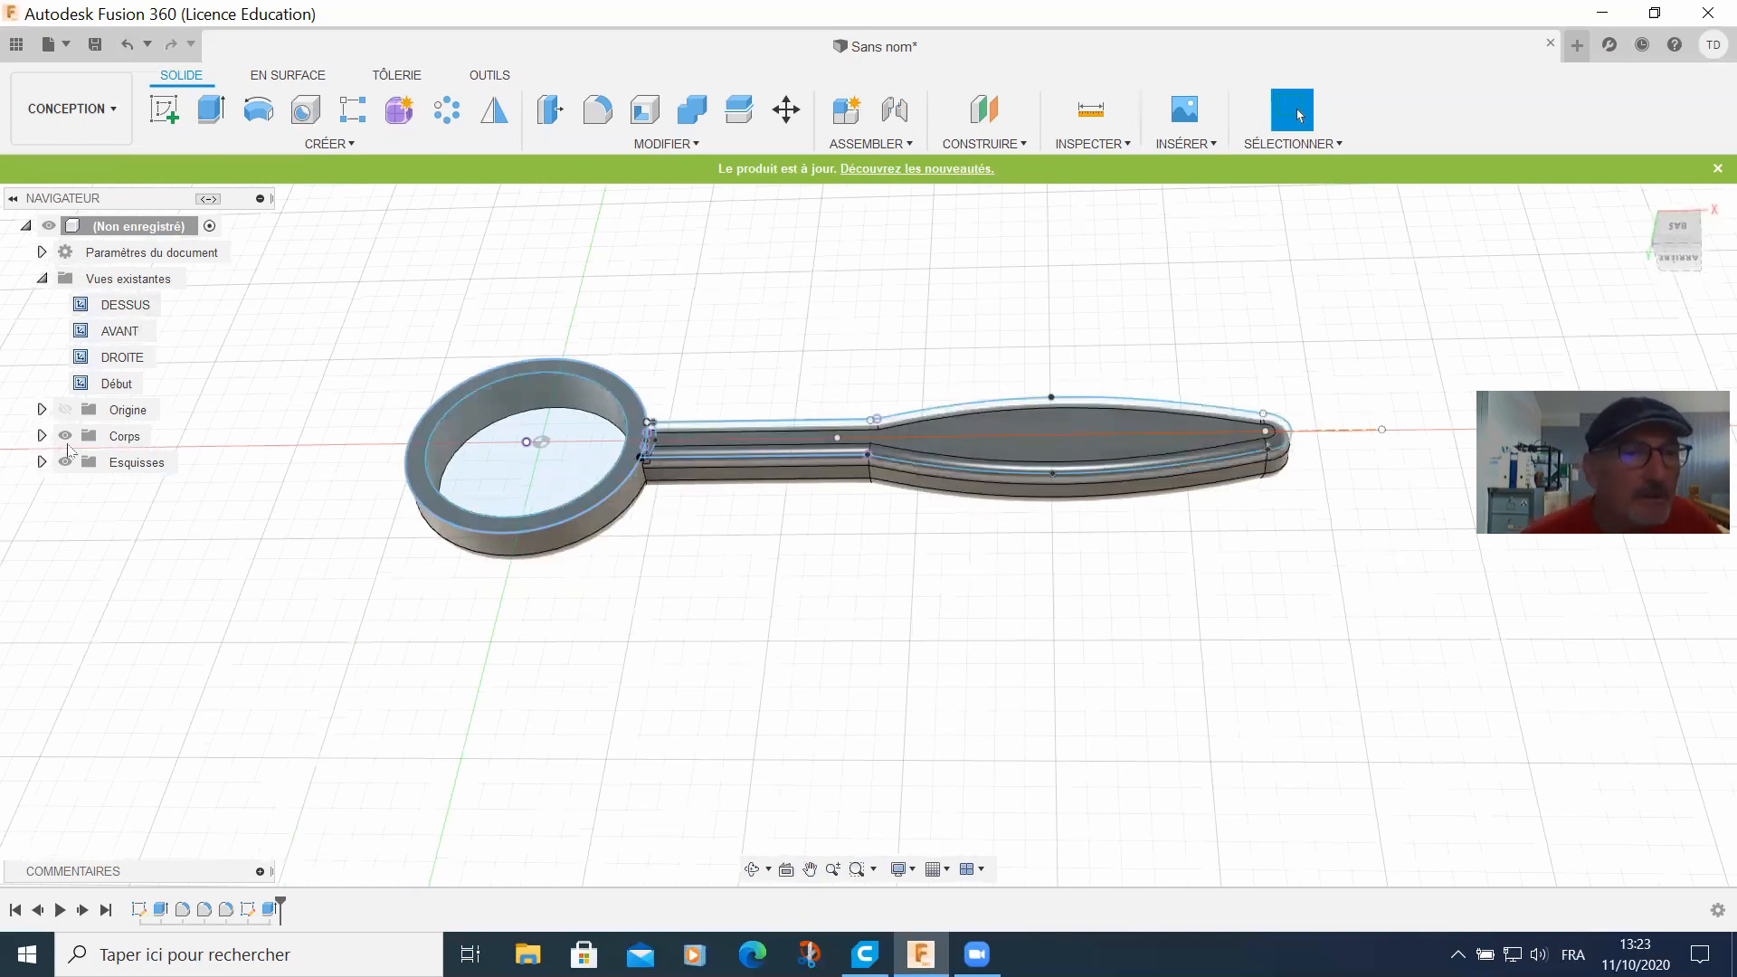
{"action": "left_click", "coordinate": [41, 437]}
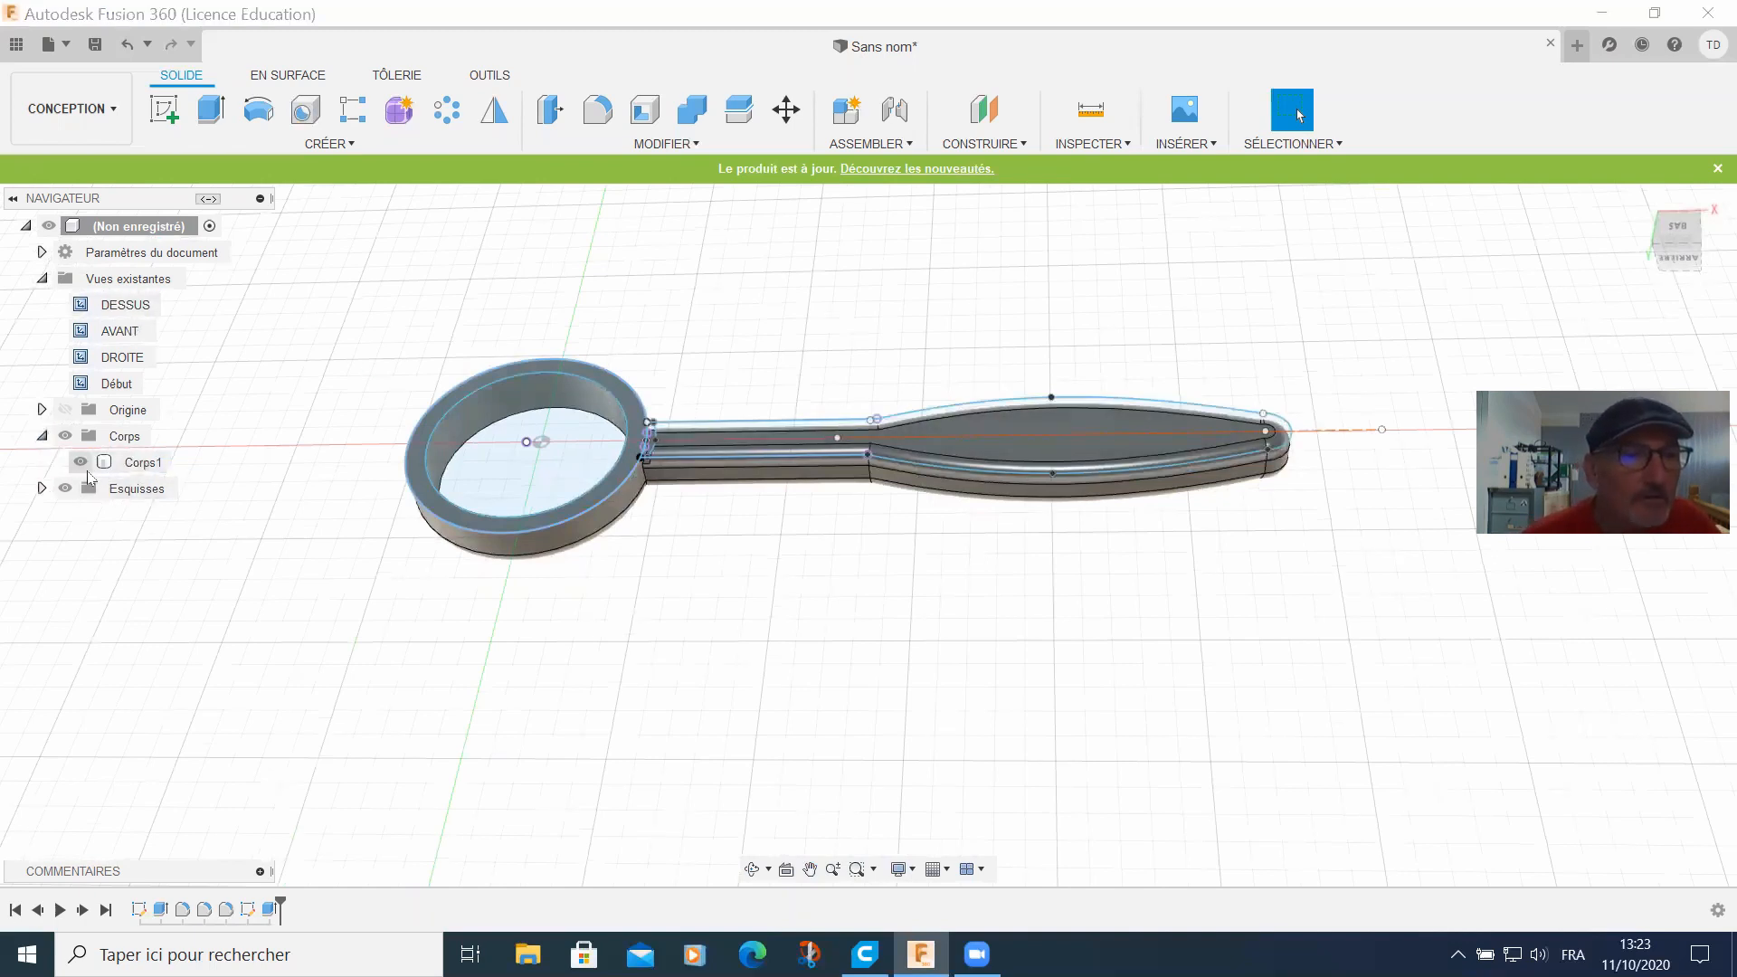
{"action": "left_click", "coordinate": [142, 464]}
{"action": "right_click", "coordinate": [140, 468]}
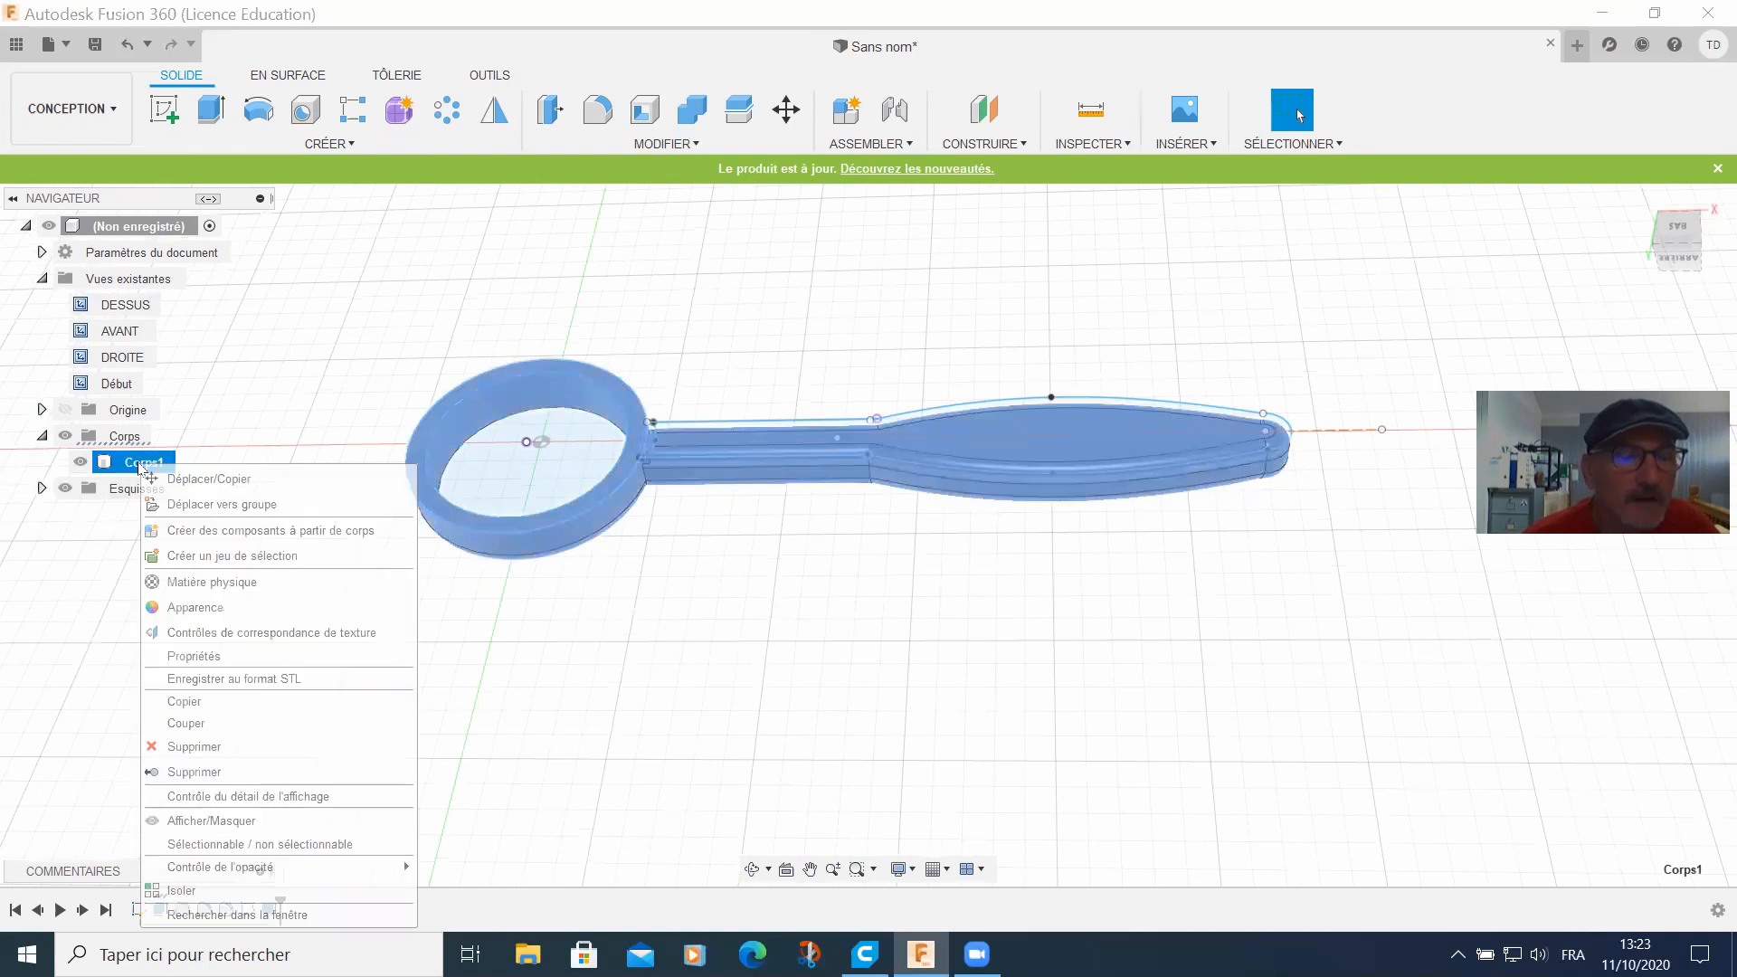
{"action": "left_click", "coordinate": [252, 680]}
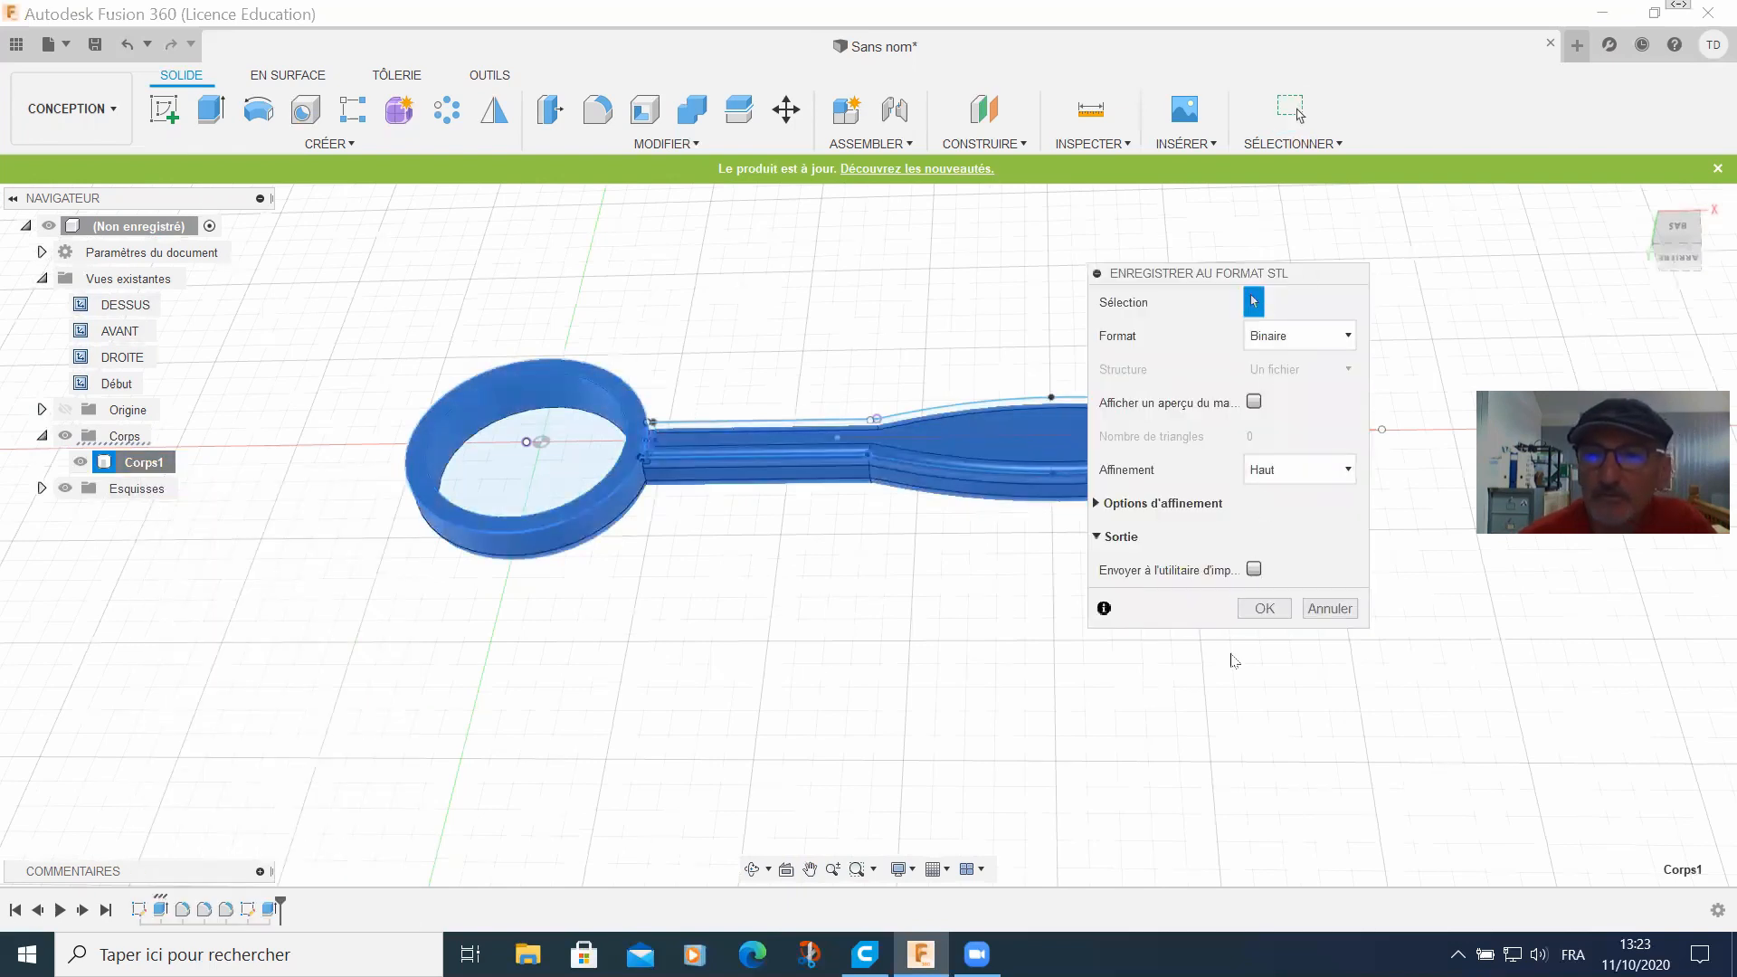
{"action": "left_click", "coordinate": [1264, 609]}
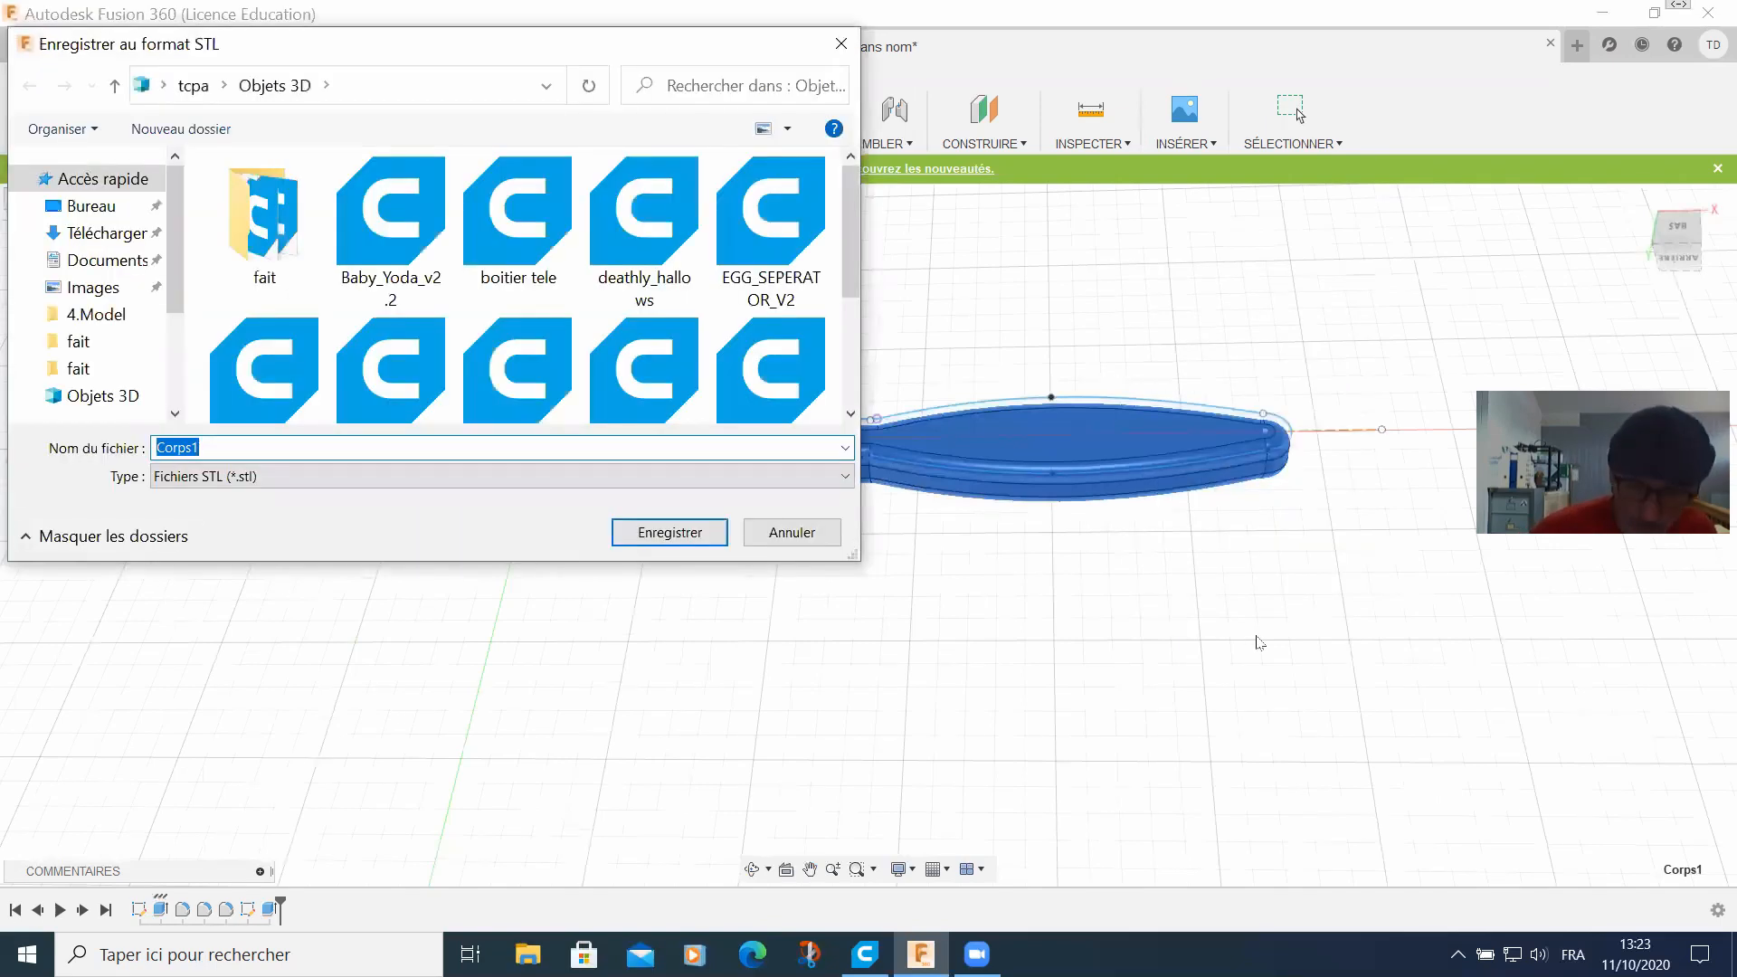
{"action": "type", "text": "passoire"}
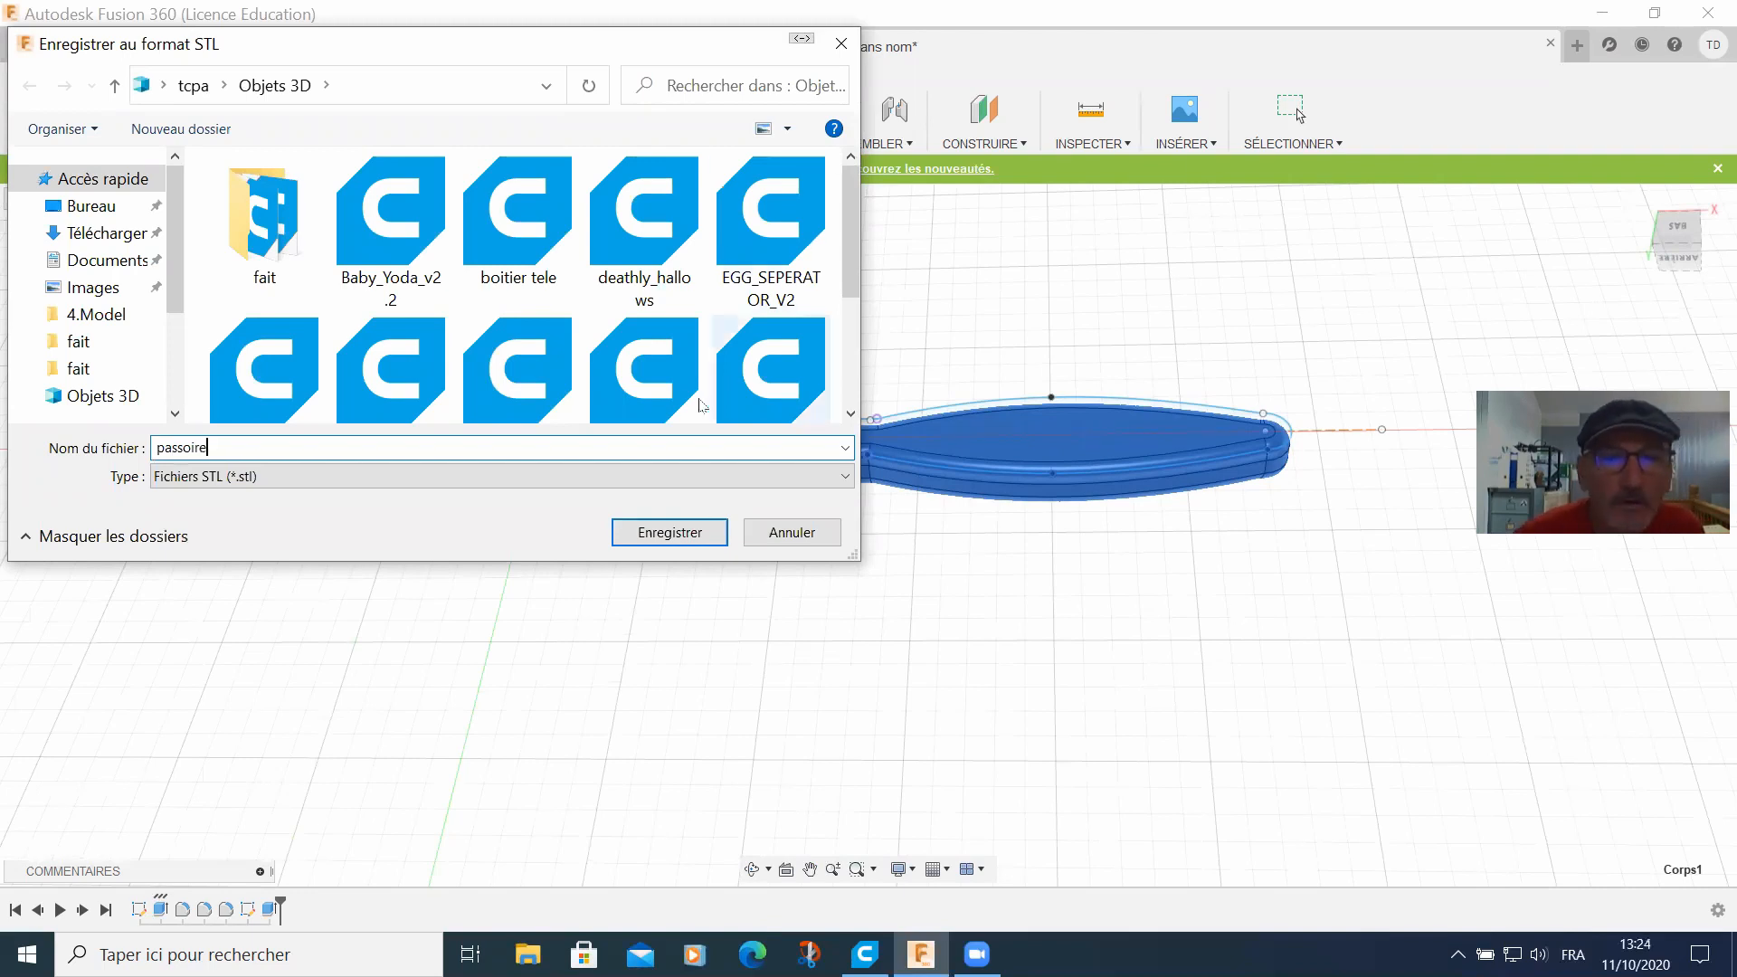
{"action": "left_click", "coordinate": [709, 530]}
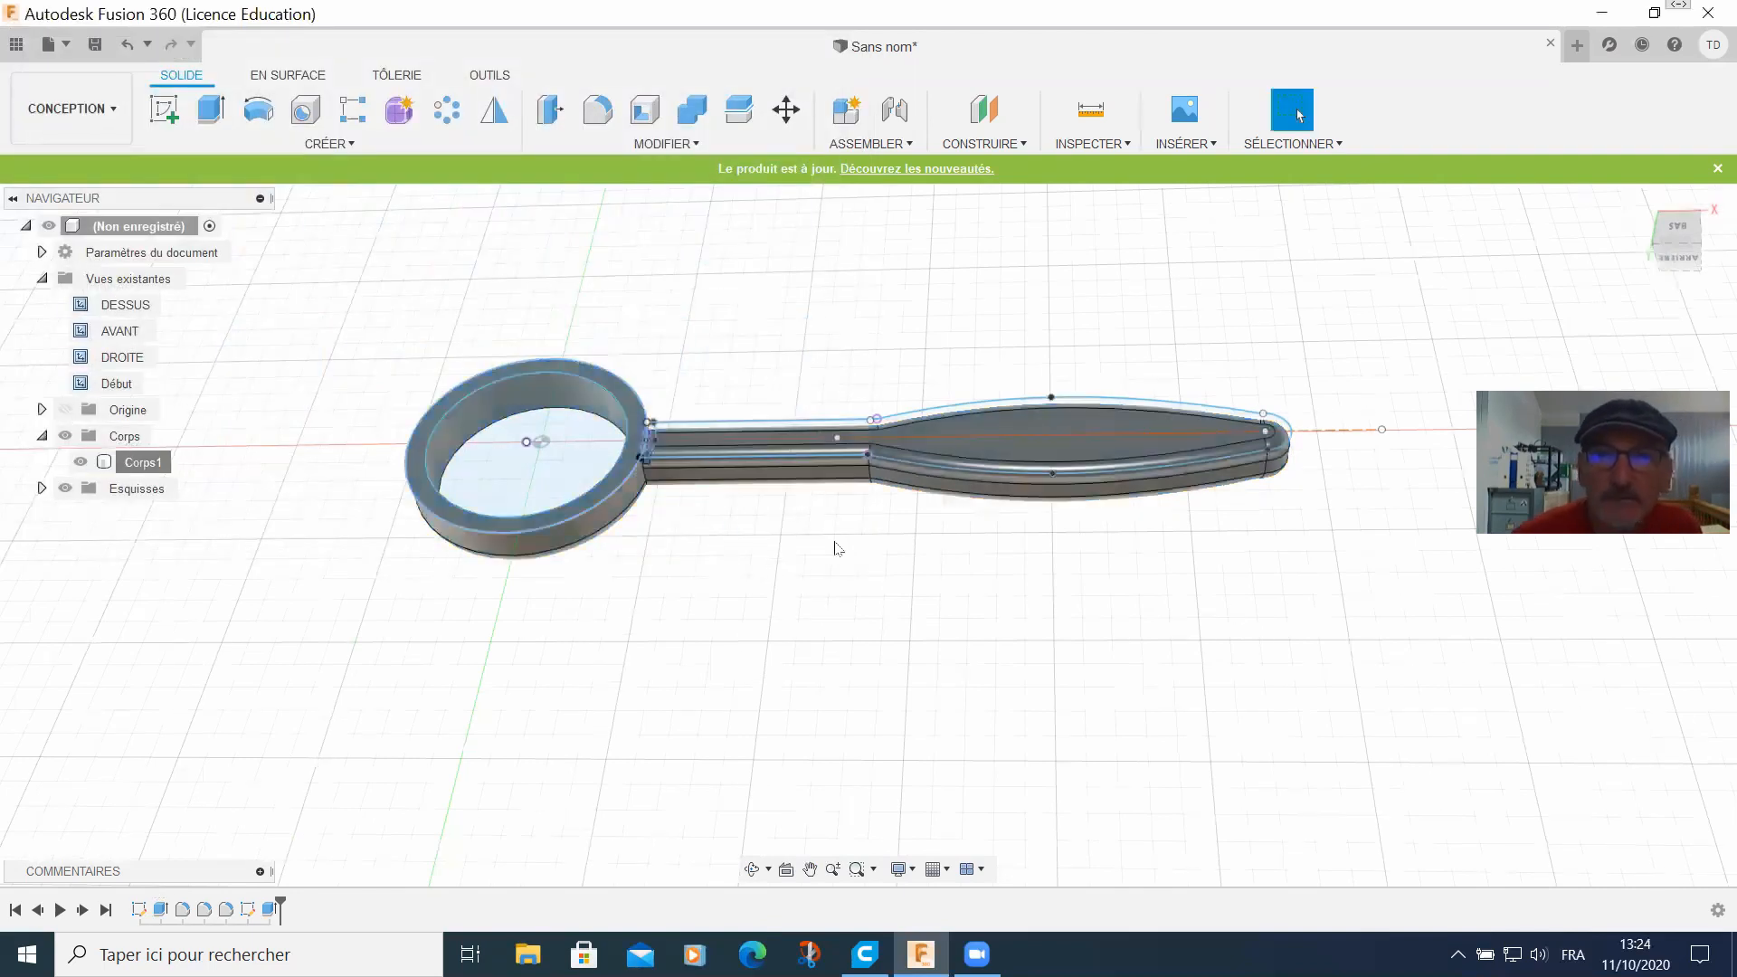
Step: Close the design, saving it as passoire in the project listed directly below Admin Project
{"action": "left_click", "coordinate": [1550, 43]}
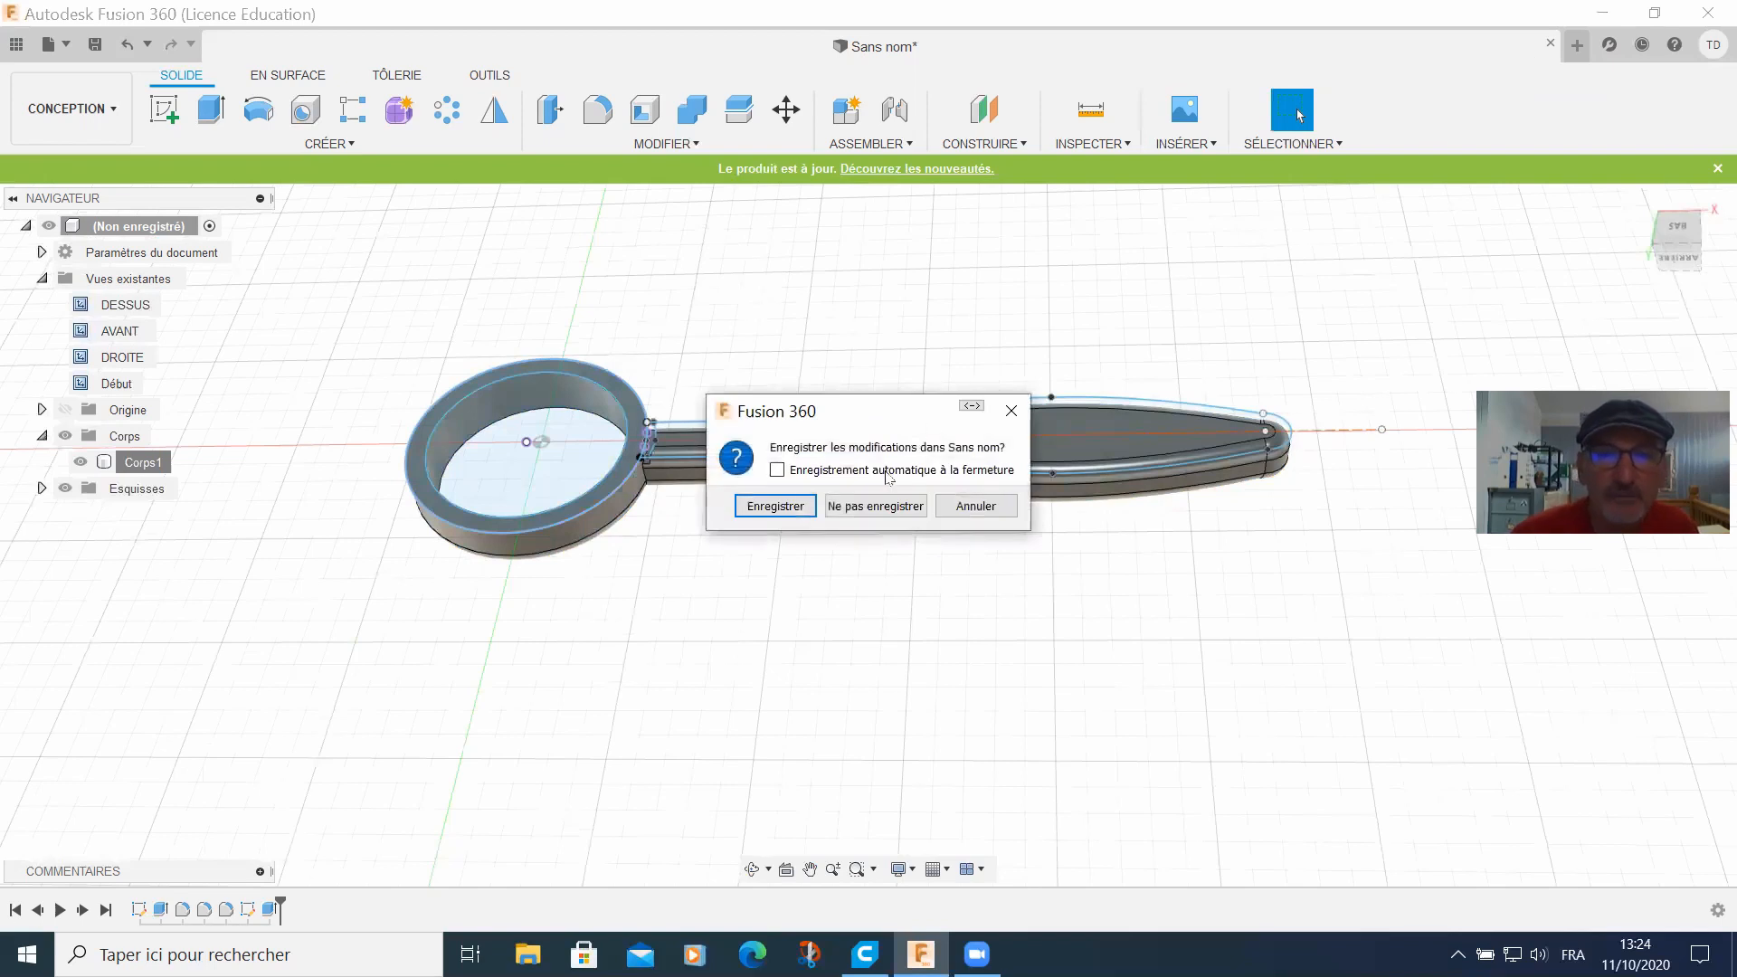
{"action": "left_click", "coordinate": [774, 503]}
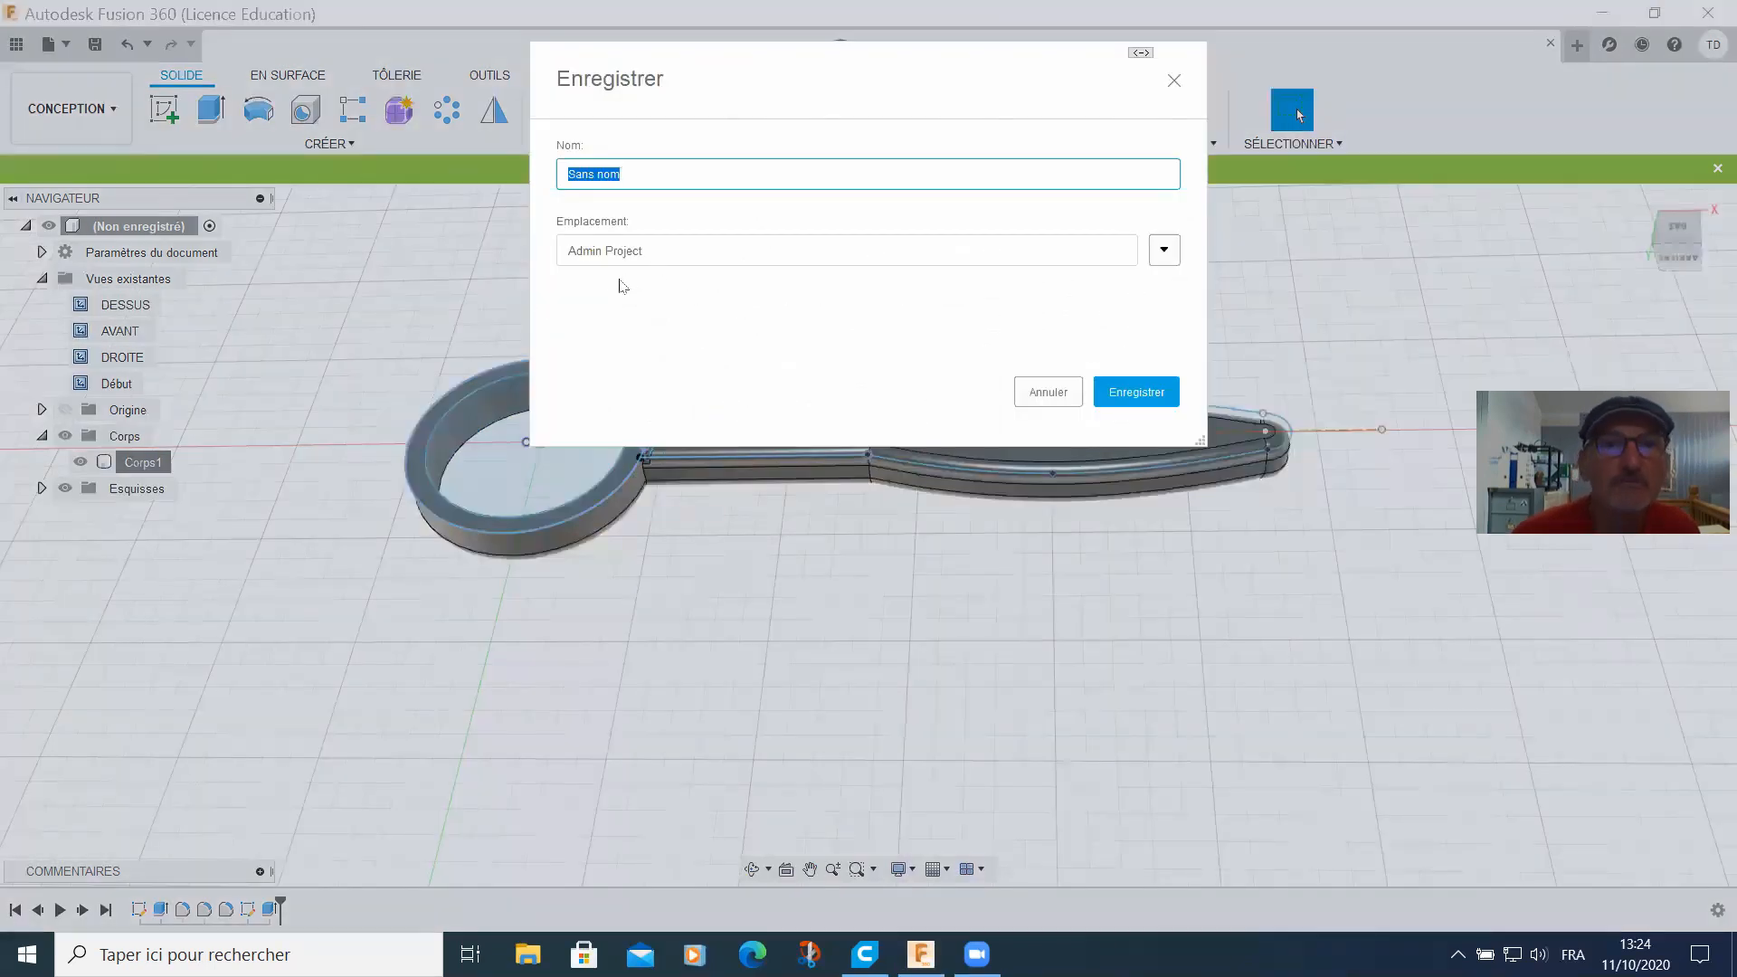
{"action": "left_click", "coordinate": [1164, 250]}
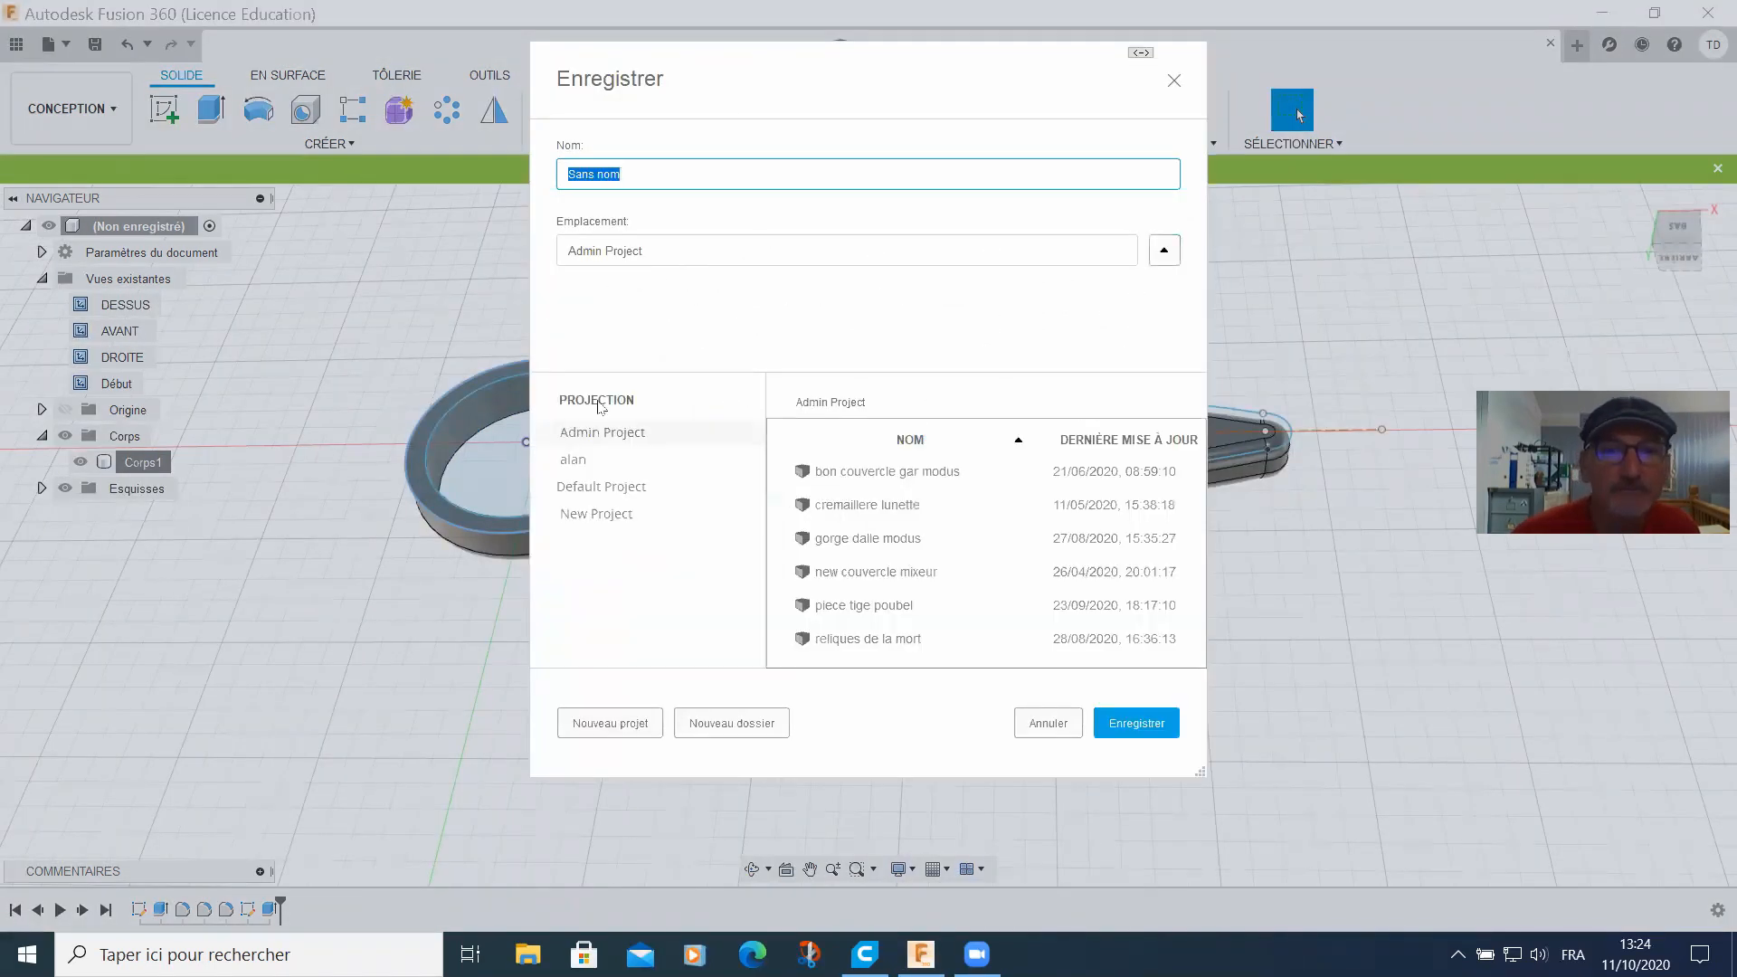
{"action": "left_click", "coordinate": [584, 461]}
{"action": "left_click", "coordinate": [656, 188]}
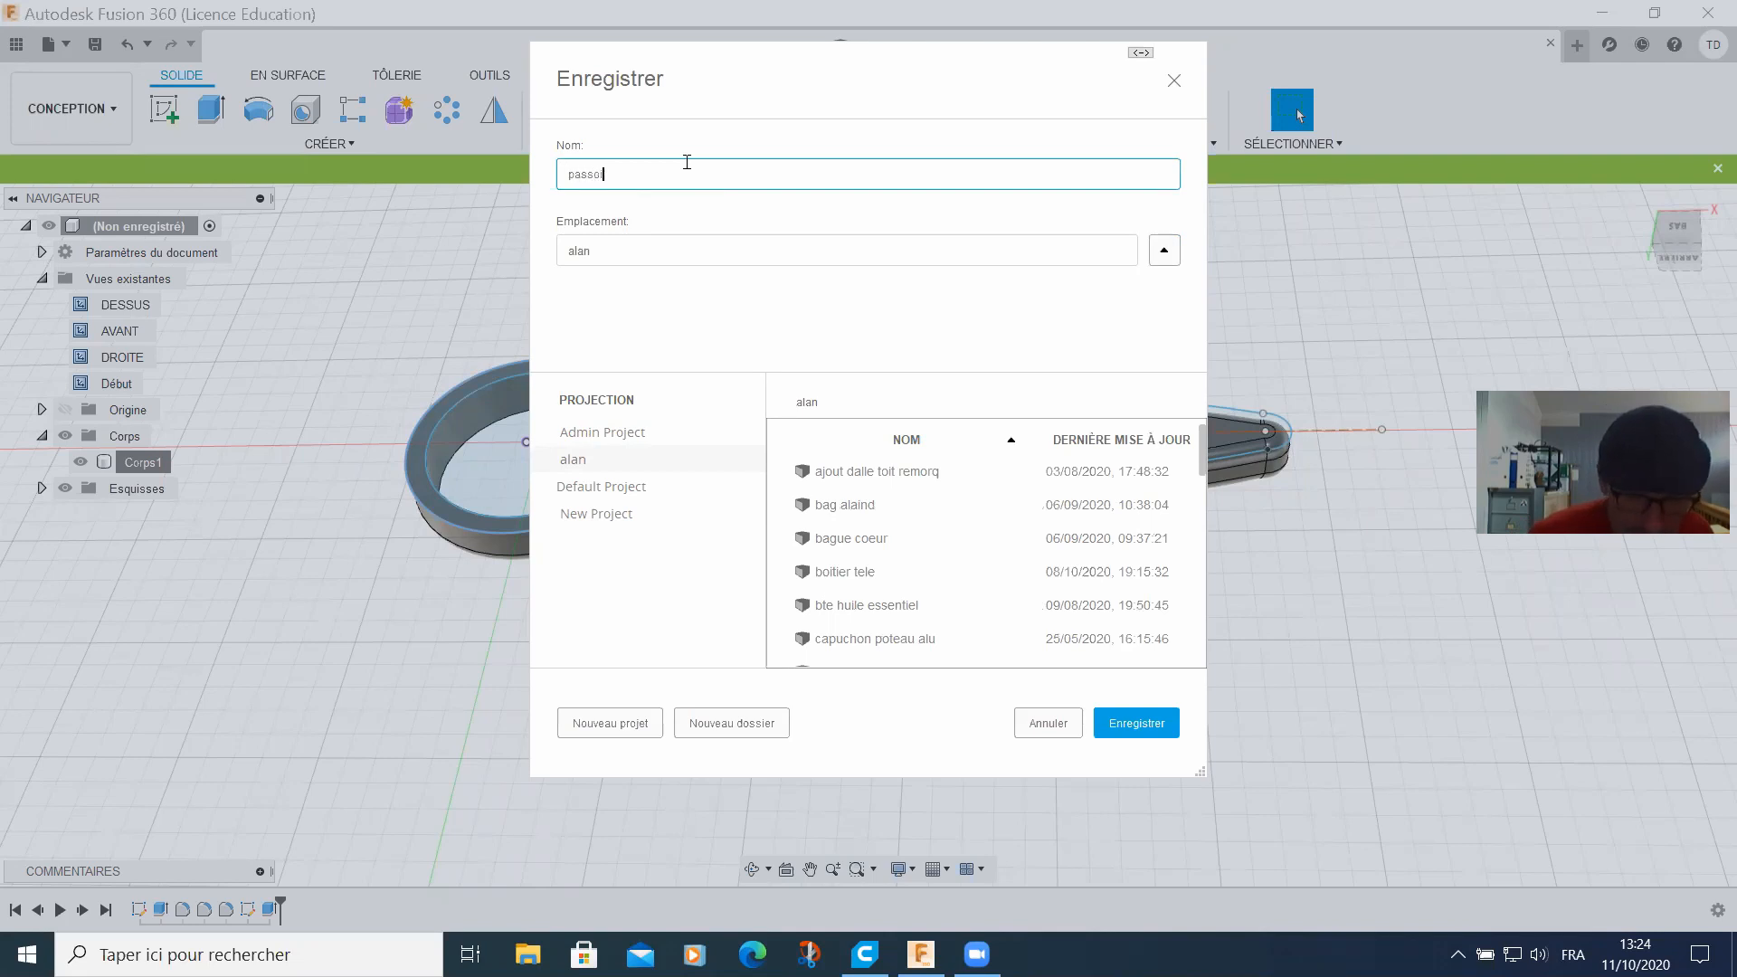
{"action": "type", "text": "passoire"}
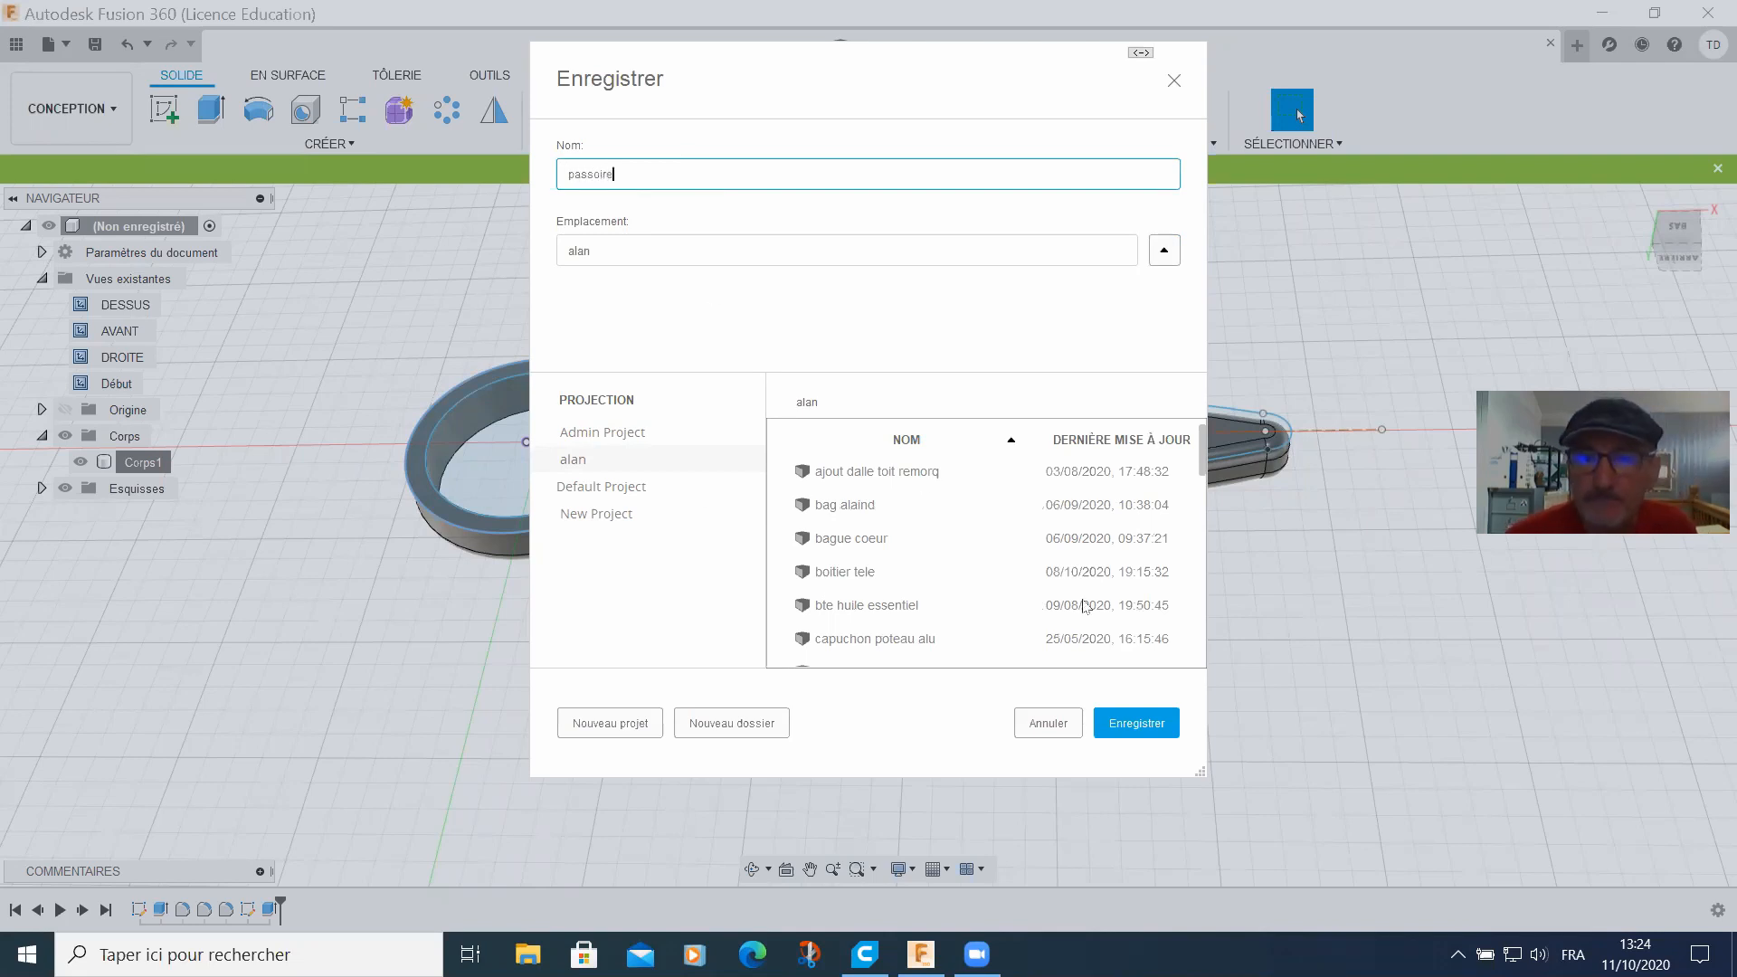
{"action": "left_click", "coordinate": [1157, 721]}
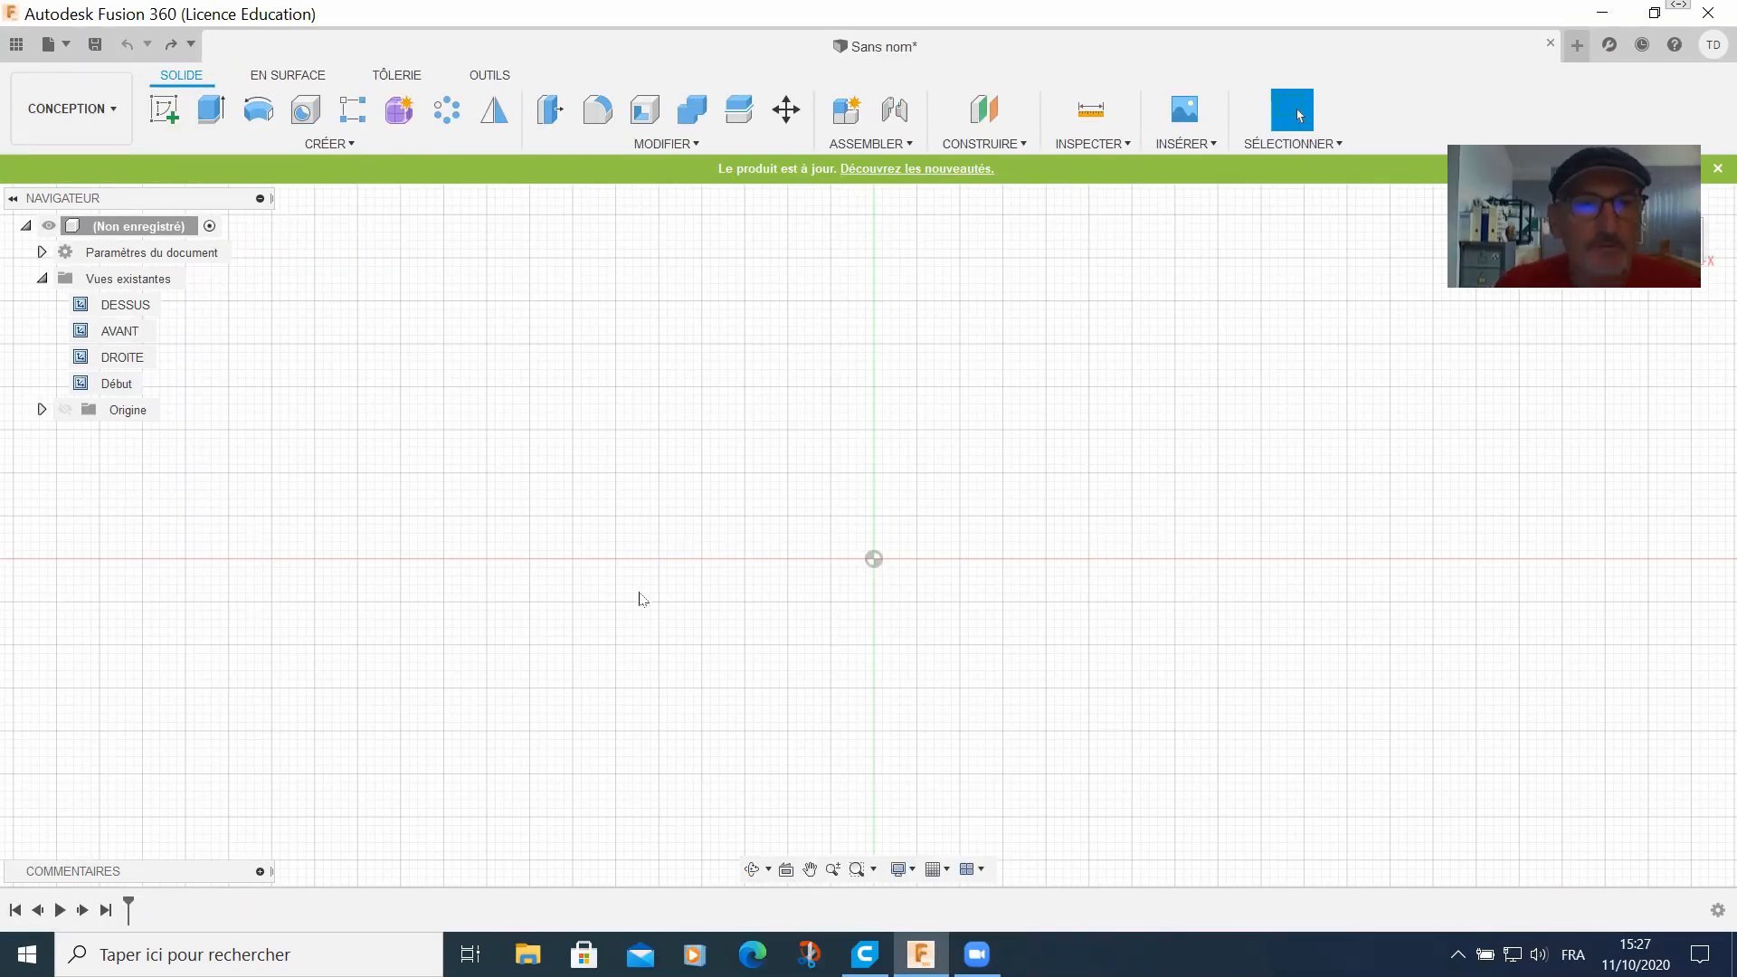
Step: Sketch a 50 mm diameter circle centred on the origin in the XY plane
{"action": "left_click", "coordinate": [337, 145]}
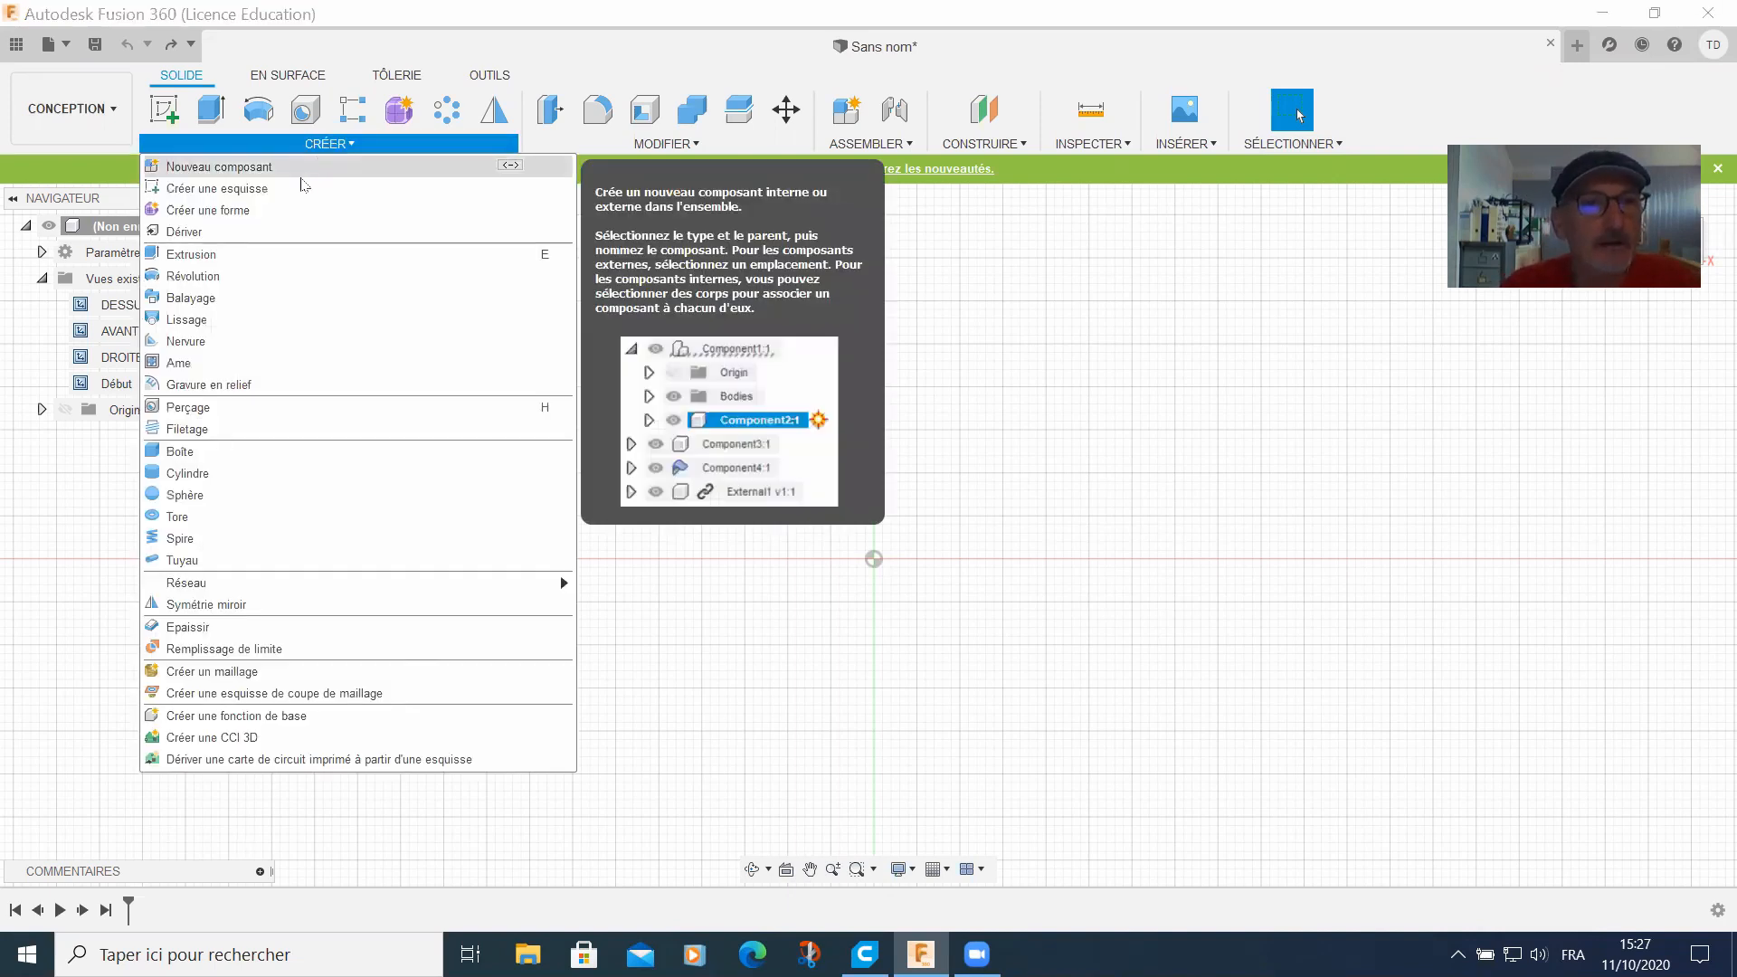
{"action": "left_click", "coordinate": [271, 188]}
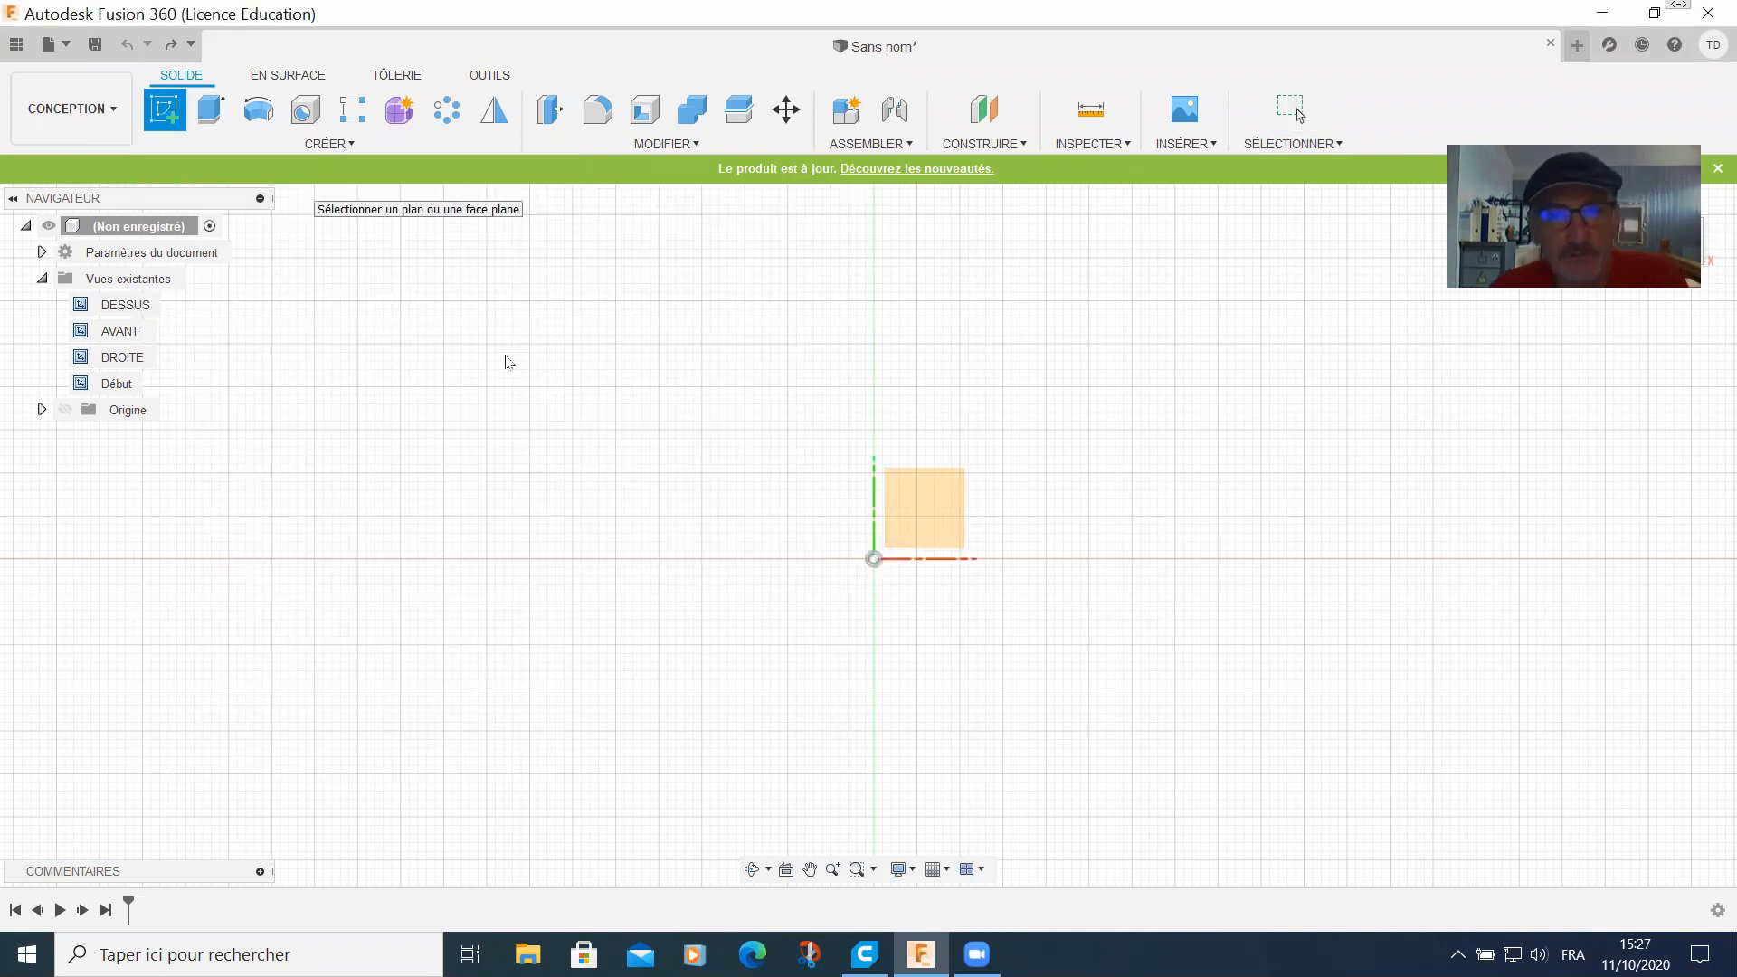
{"action": "left_click", "coordinate": [952, 523]}
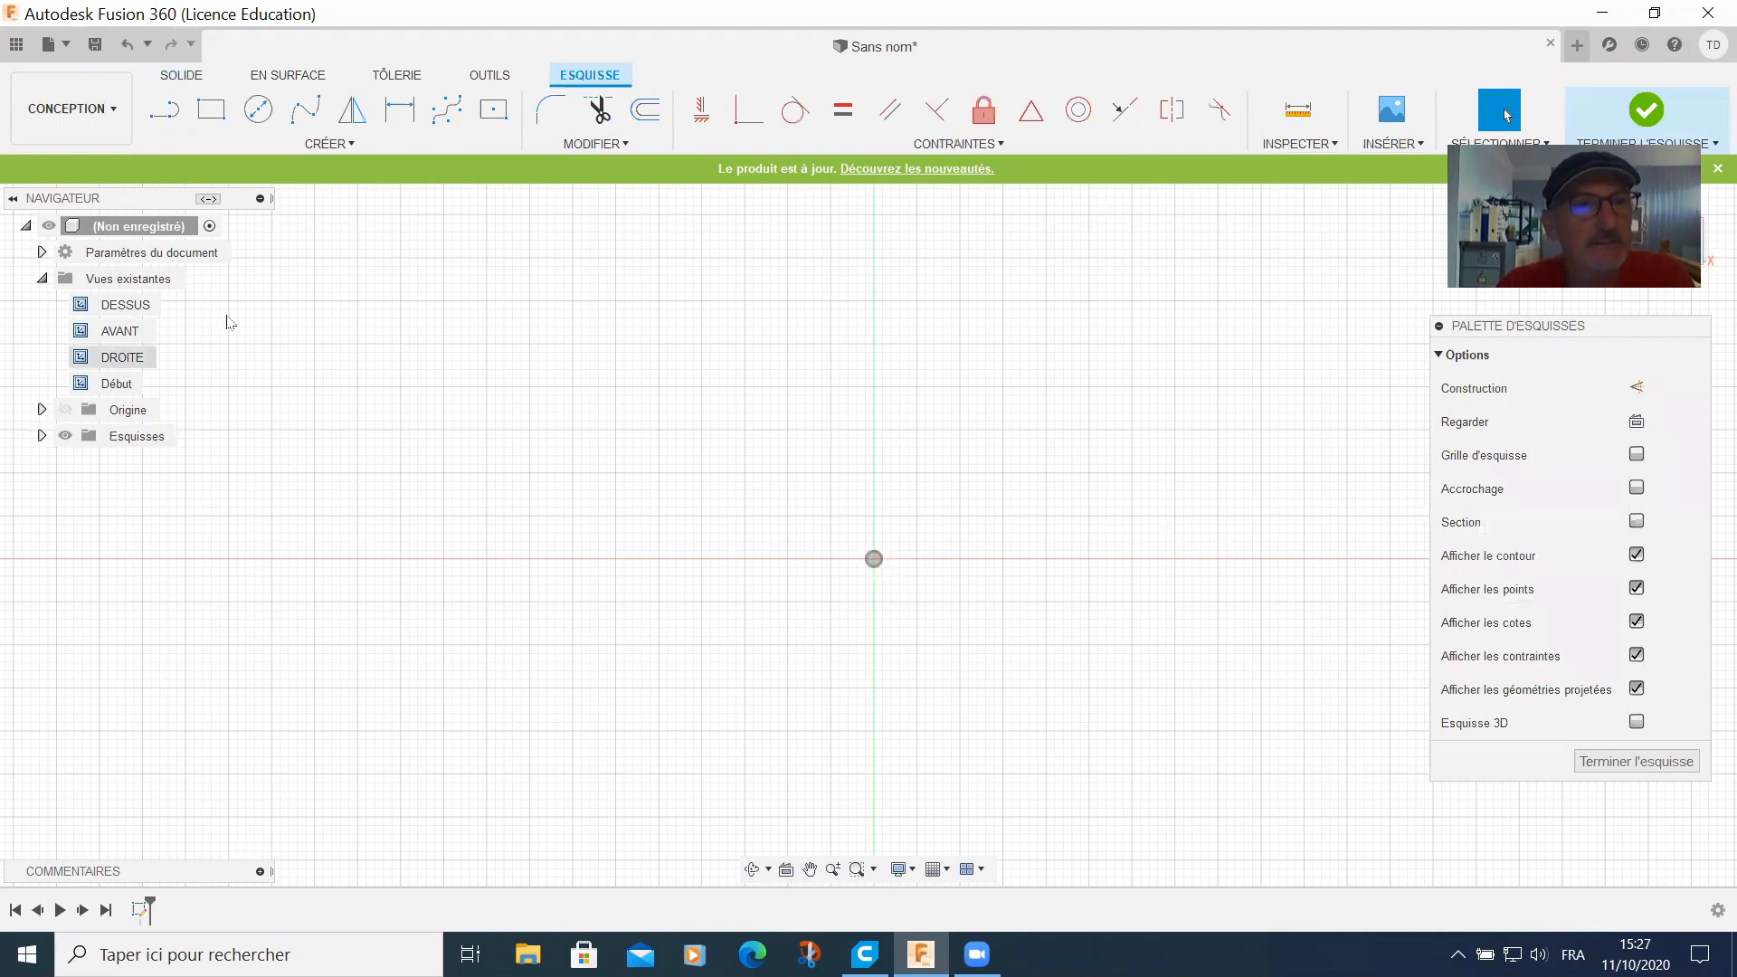
{"action": "left_click", "coordinate": [258, 109]}
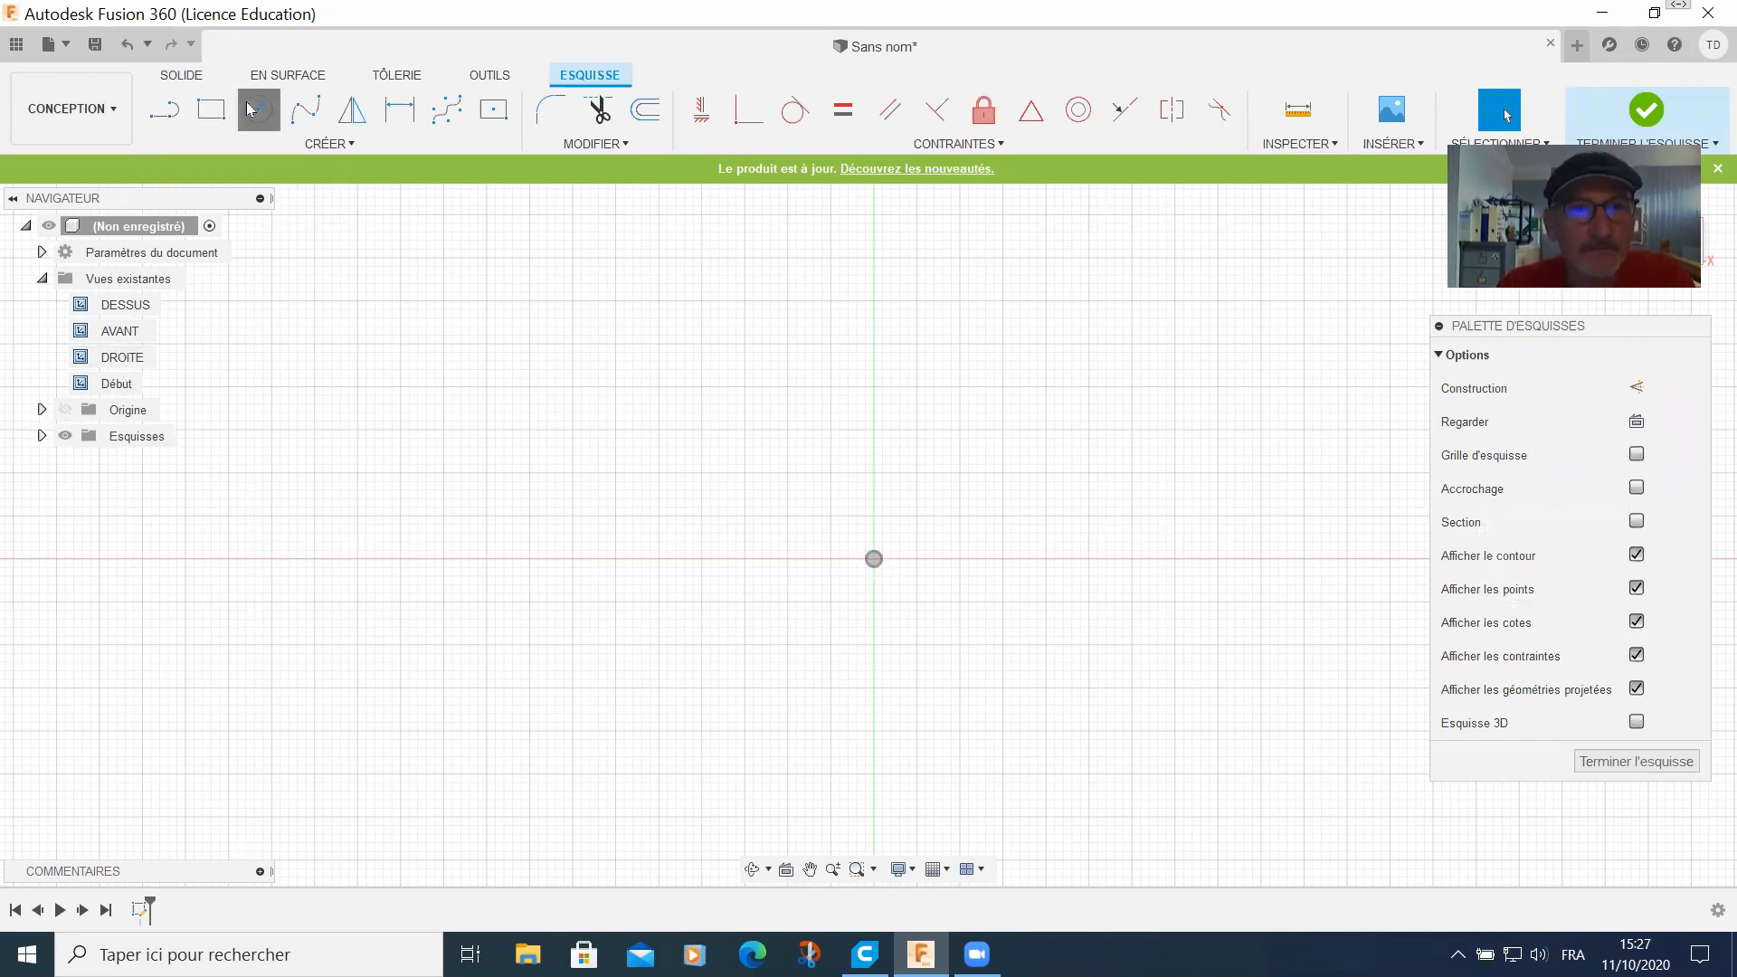
{"action": "left_click", "coordinate": [873, 559]}
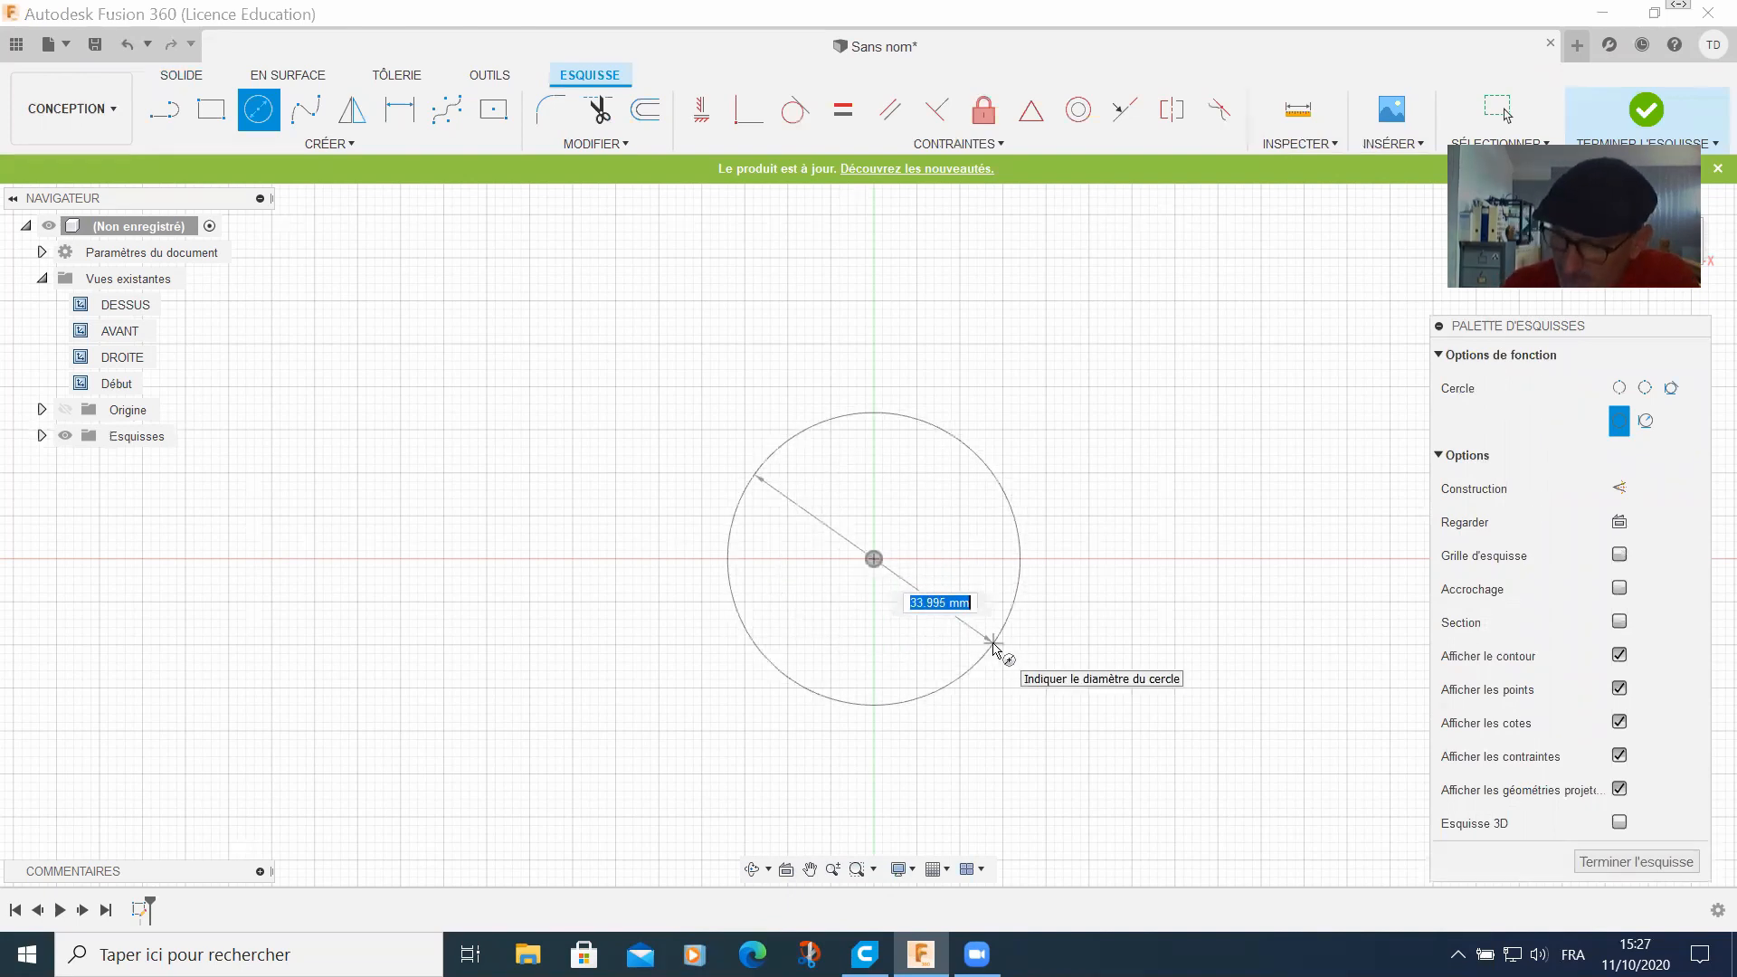
{"action": "type", "text": "50"}
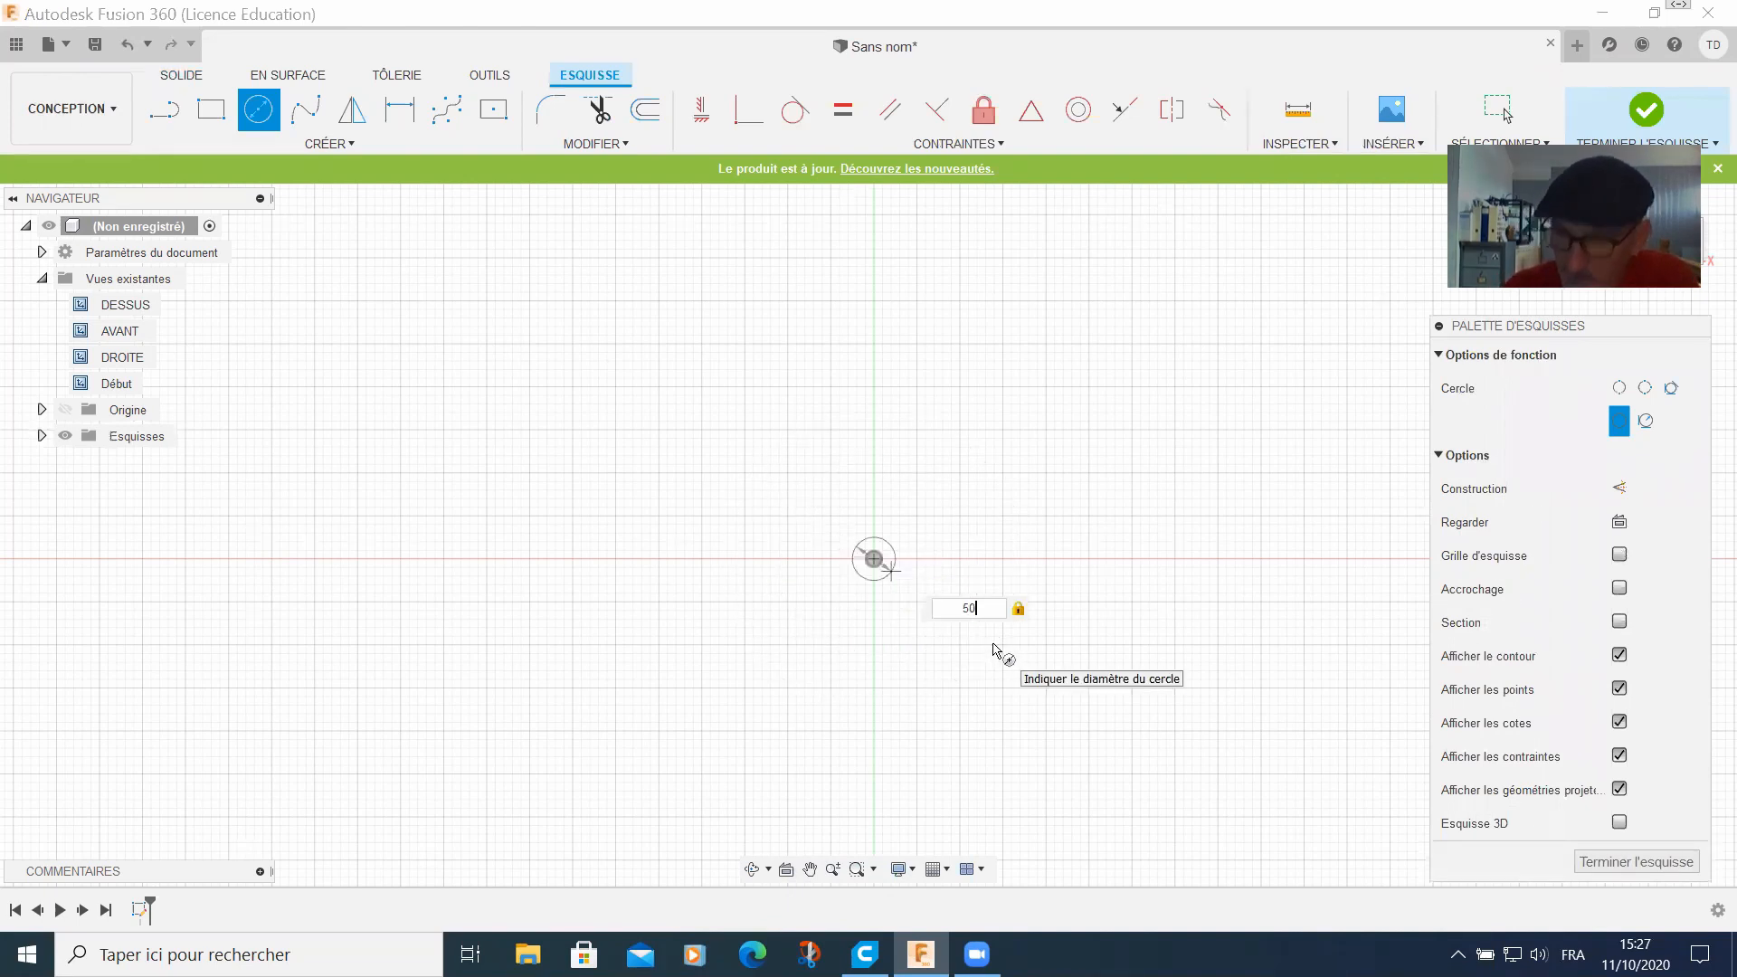
{"action": "key", "text": "Return"}
{"action": "key", "text": "Escape"}
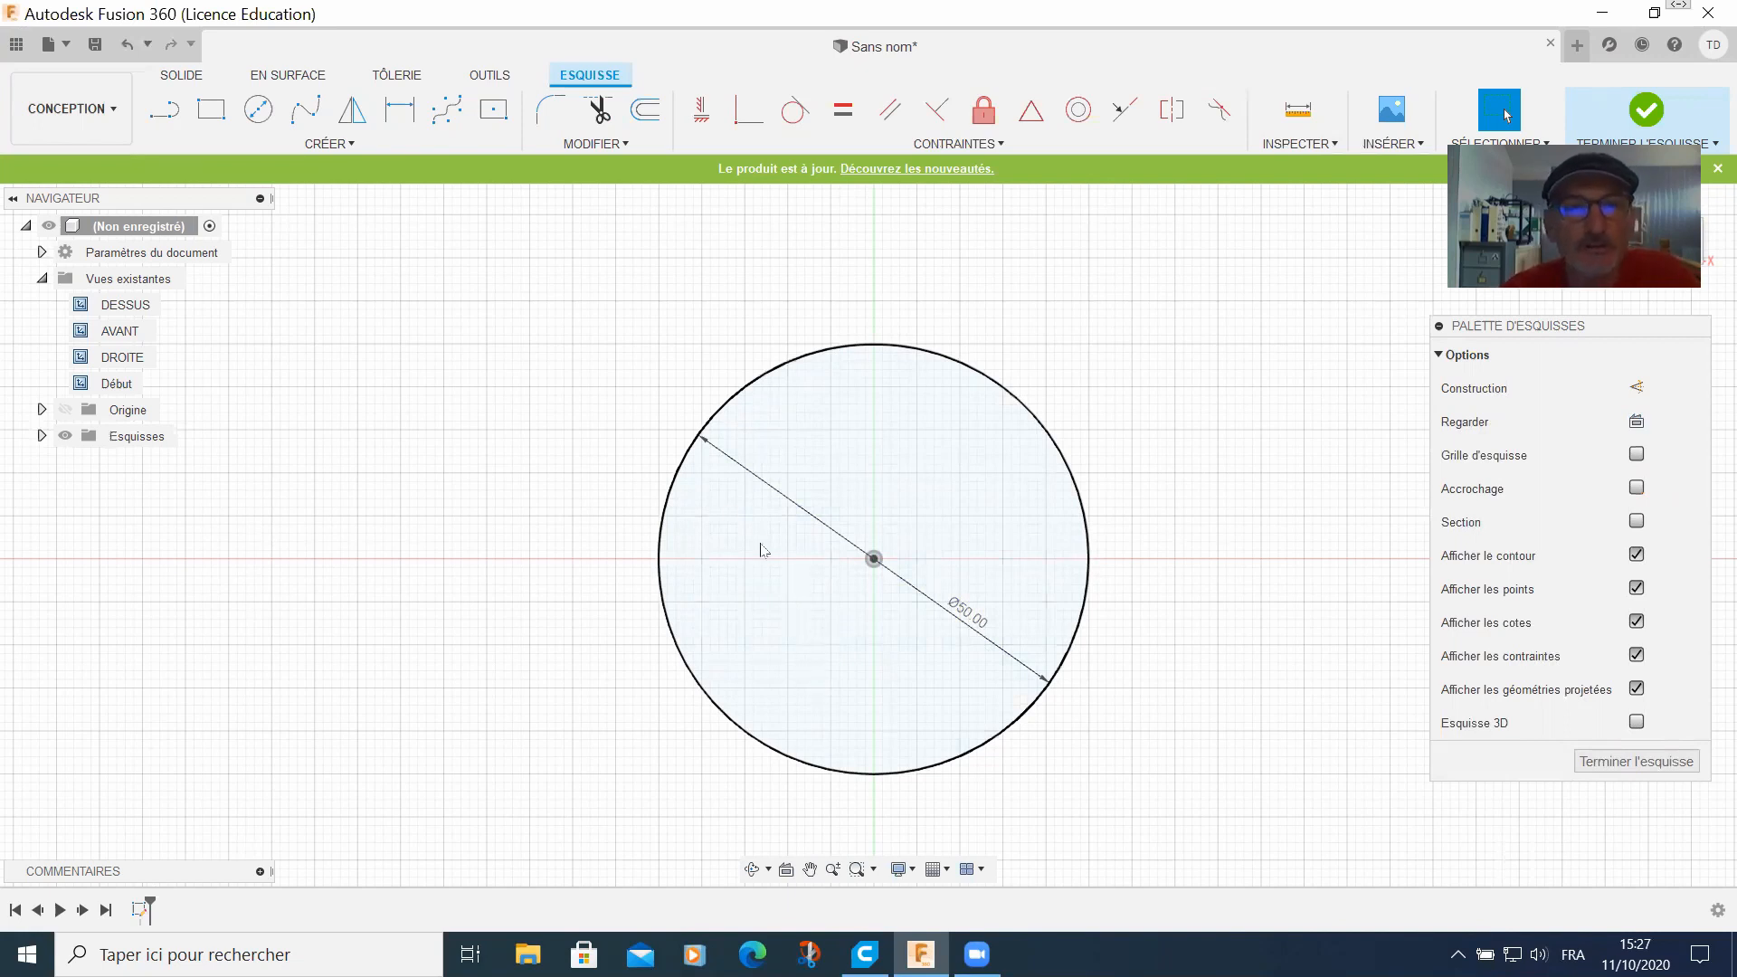
Step: Offset the 50 mm circle outward by 2 mm and finish the sketch
{"action": "left_click", "coordinate": [645, 110]}
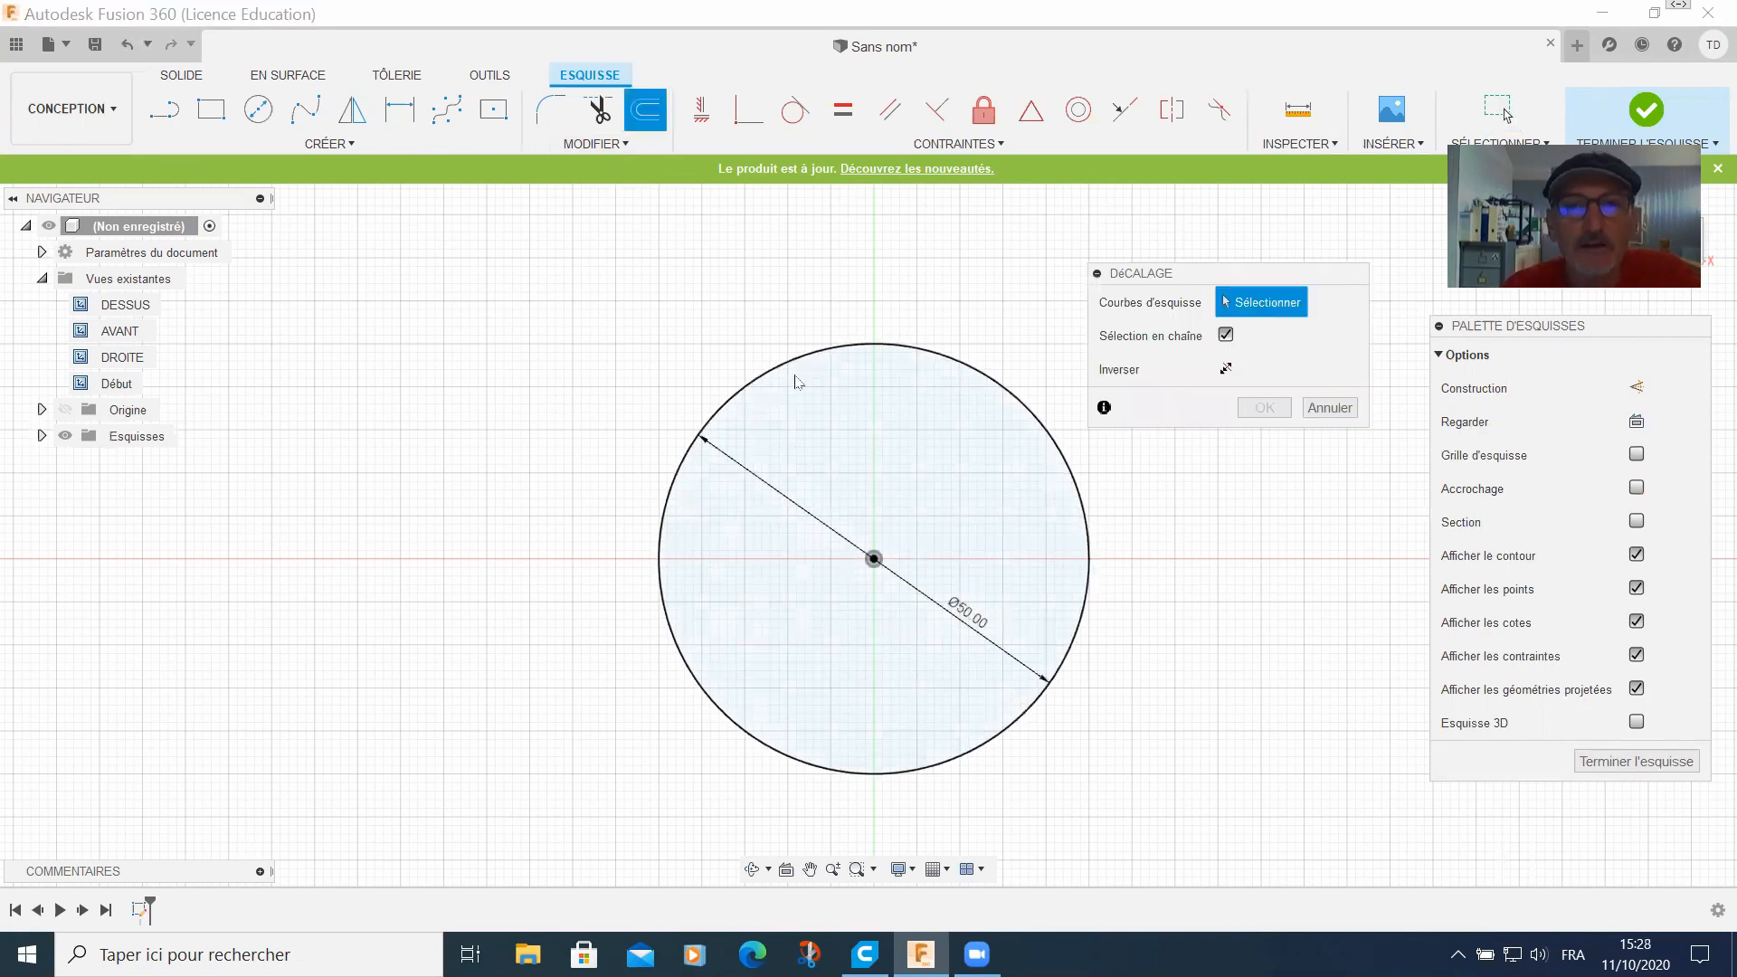
{"action": "left_click", "coordinate": [790, 351]}
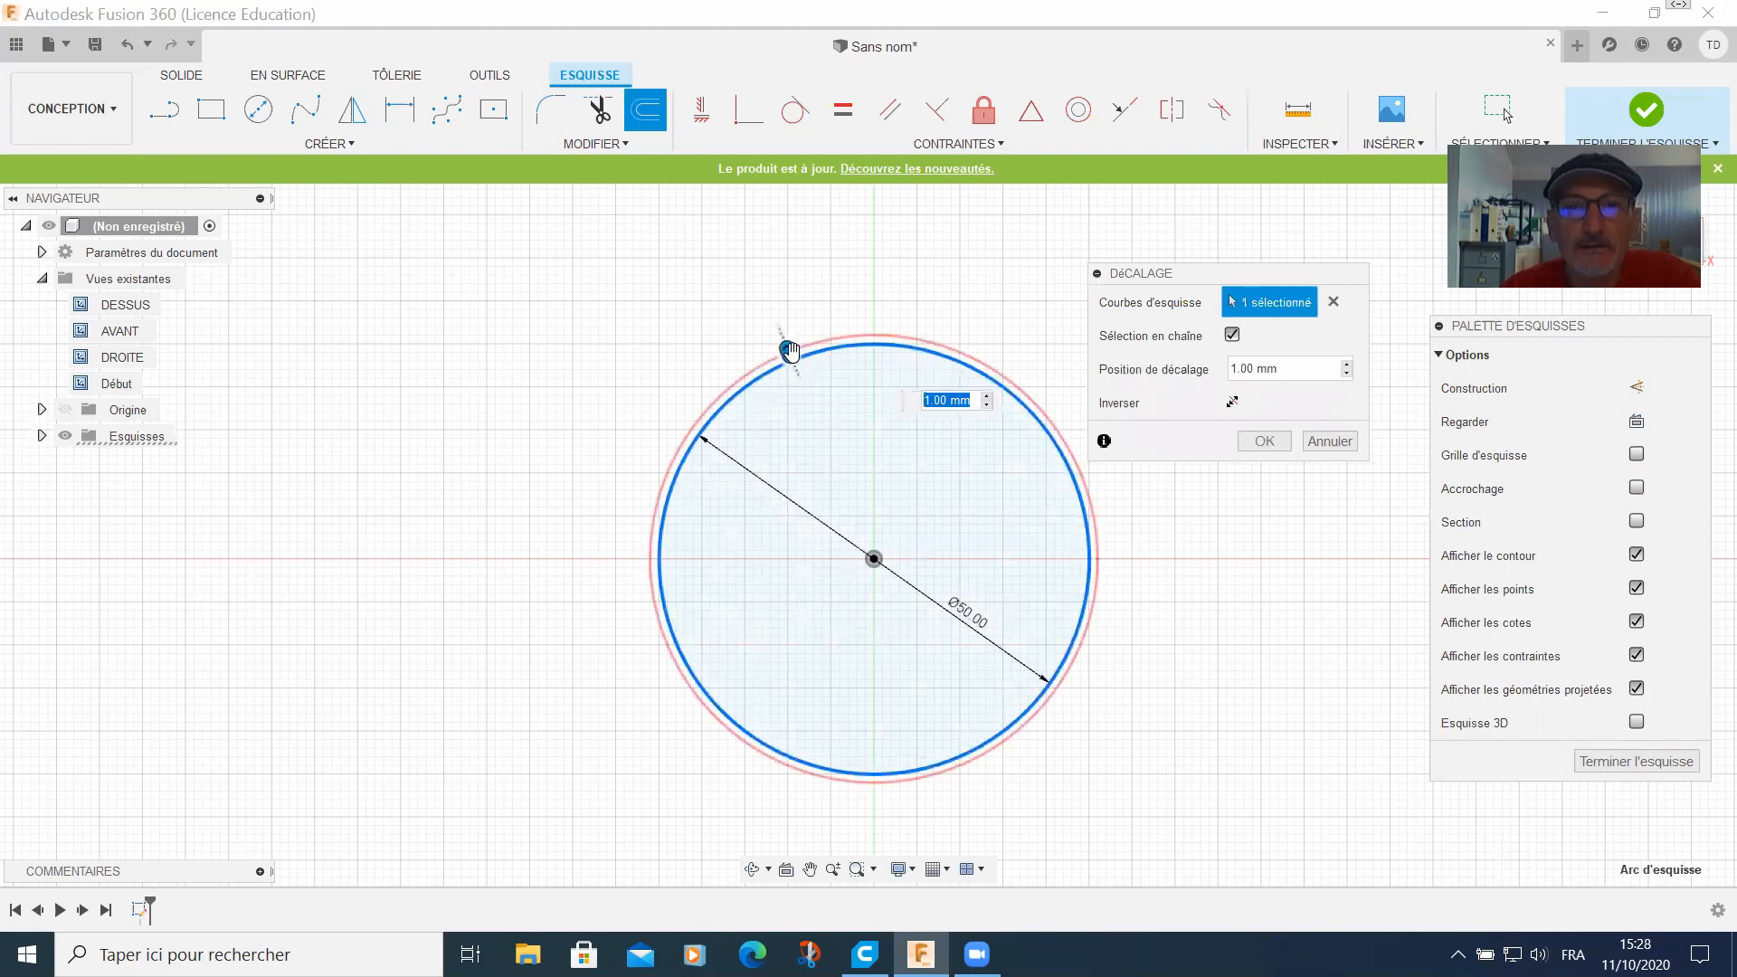
{"action": "left_click_drag", "start_coordinate": [782, 341], "coordinate": [782, 338]}
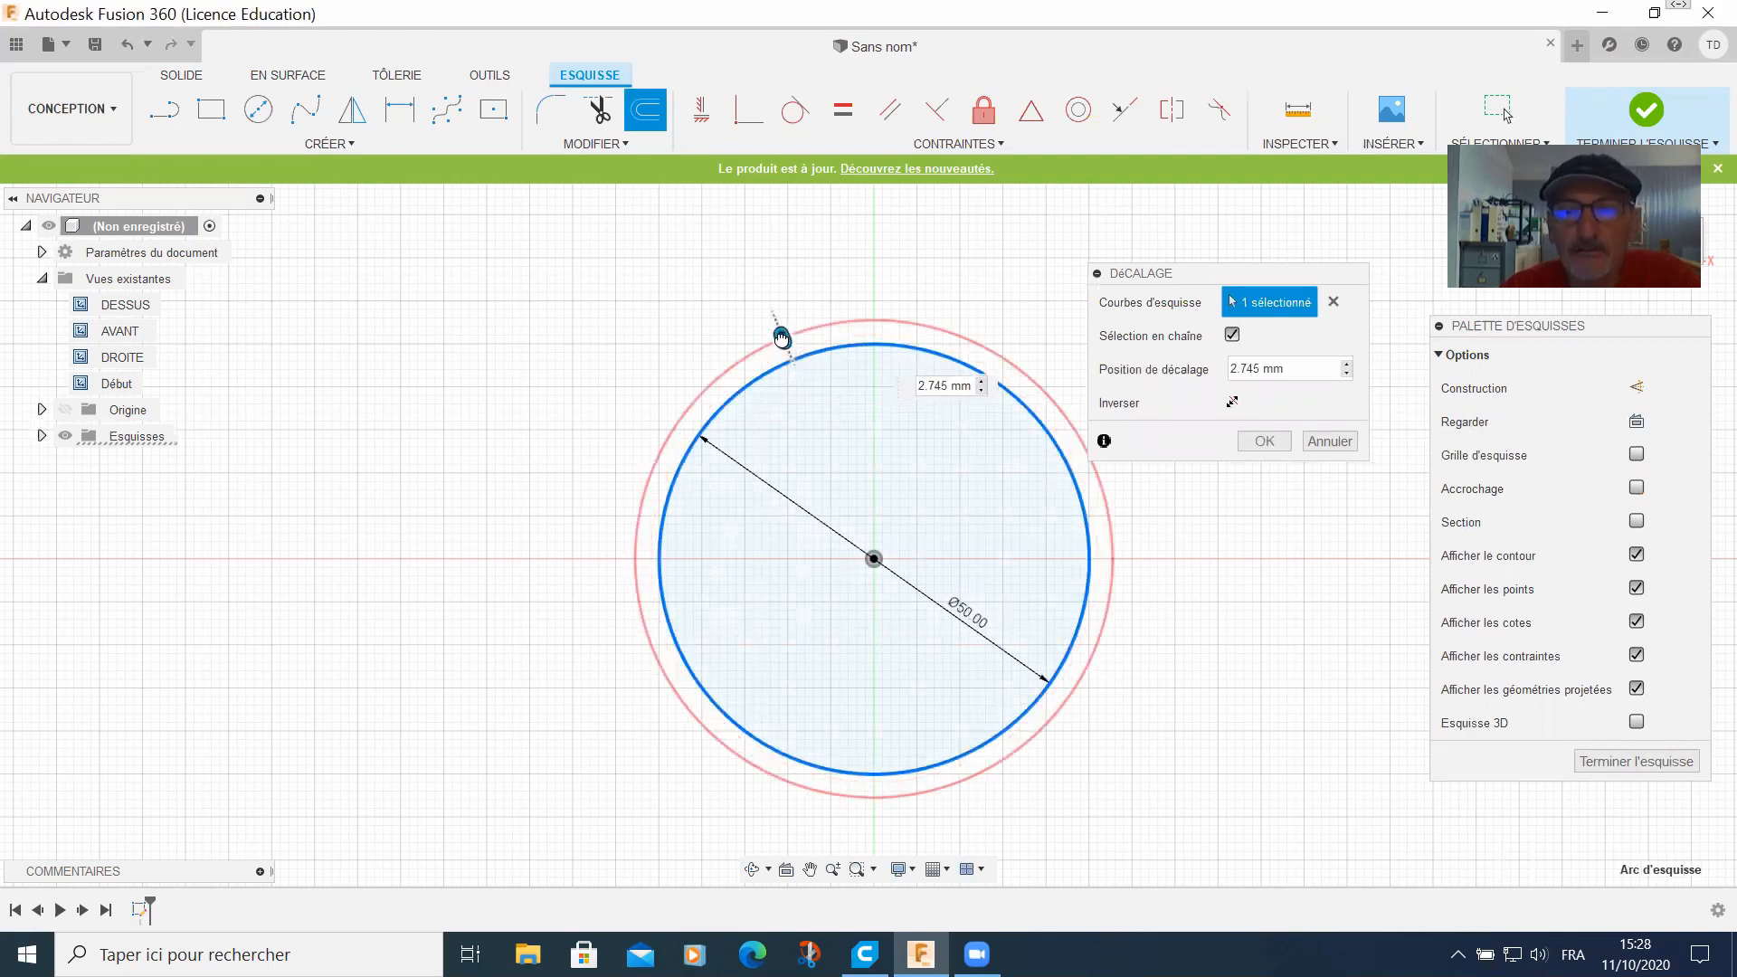
{"action": "left_click_drag", "start_coordinate": [781, 338], "coordinate": [783, 344]}
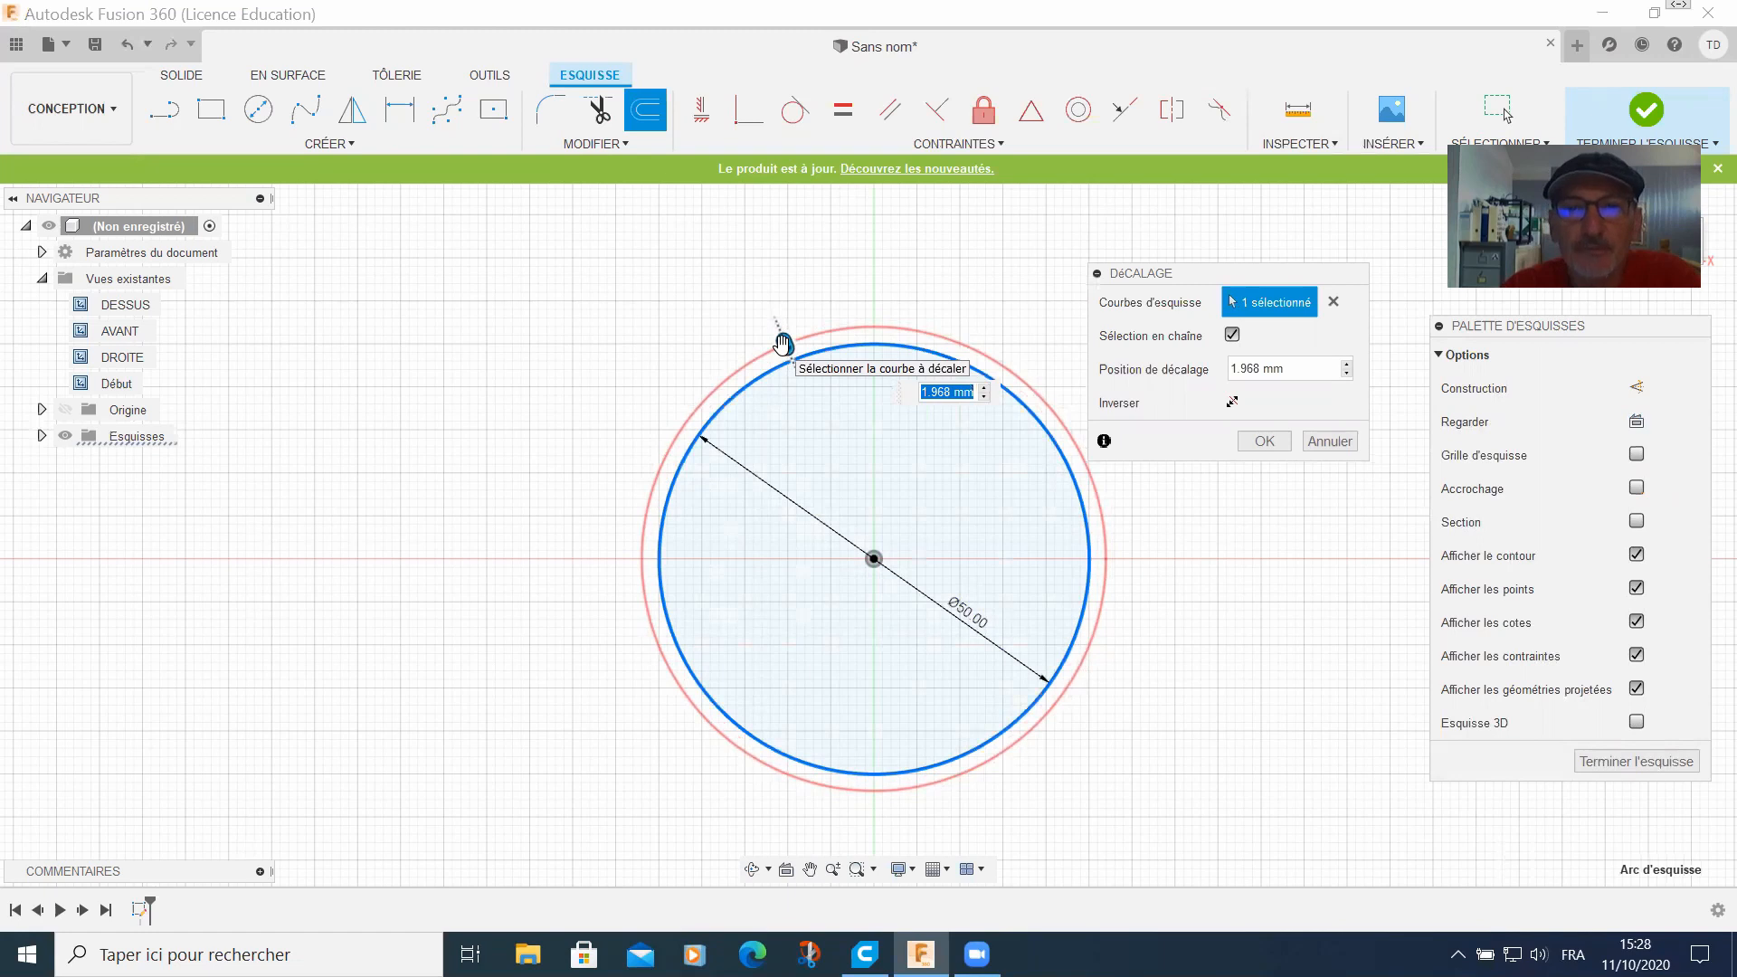
{"action": "type", "text": "2"}
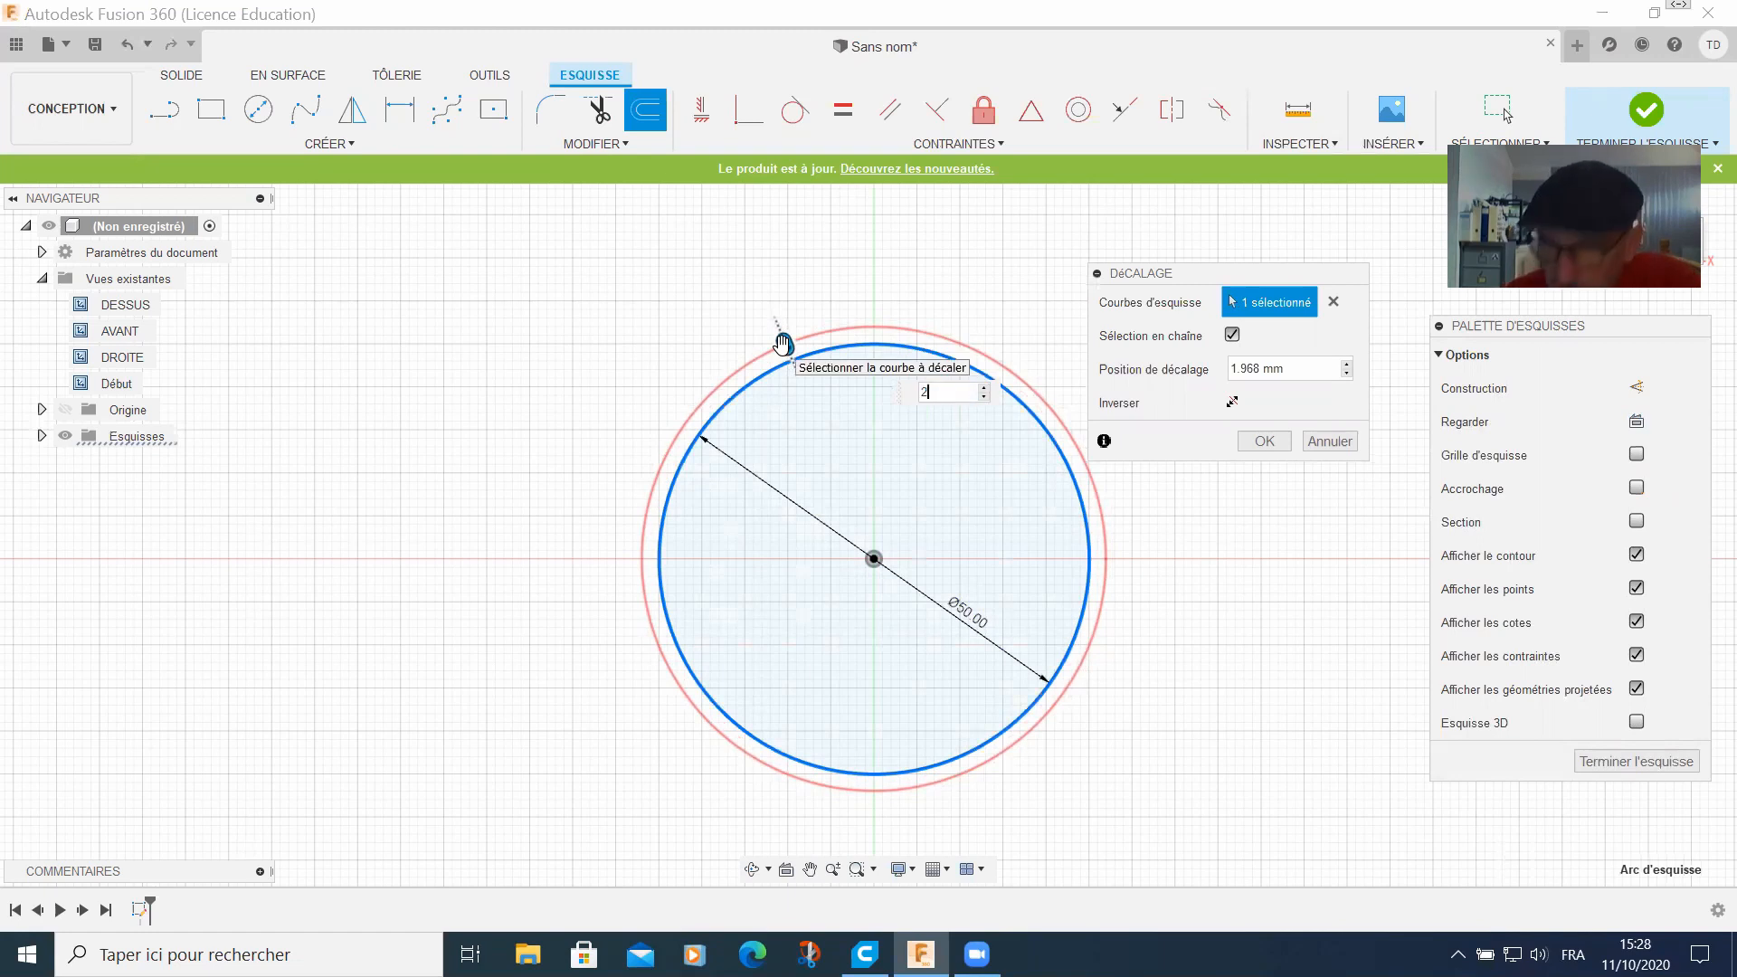
{"action": "key", "text": "Return"}
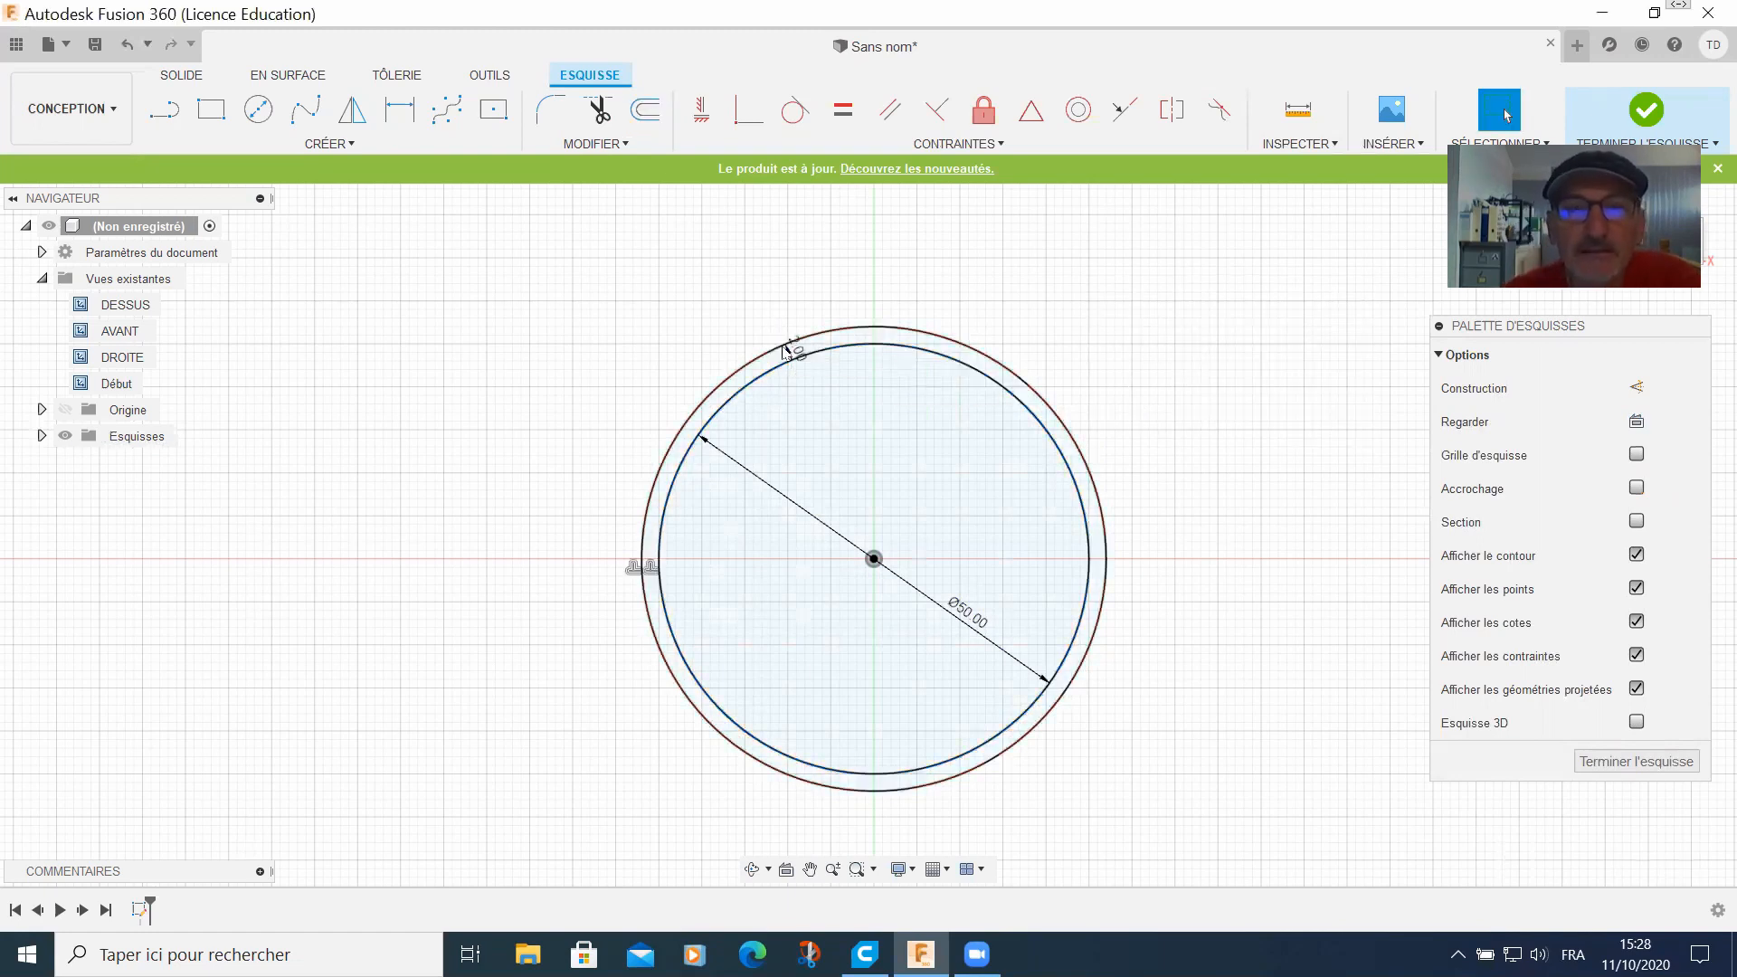
{"action": "scroll", "coordinate": [805, 349], "scroll_direction": "up", "scroll_amount": 2}
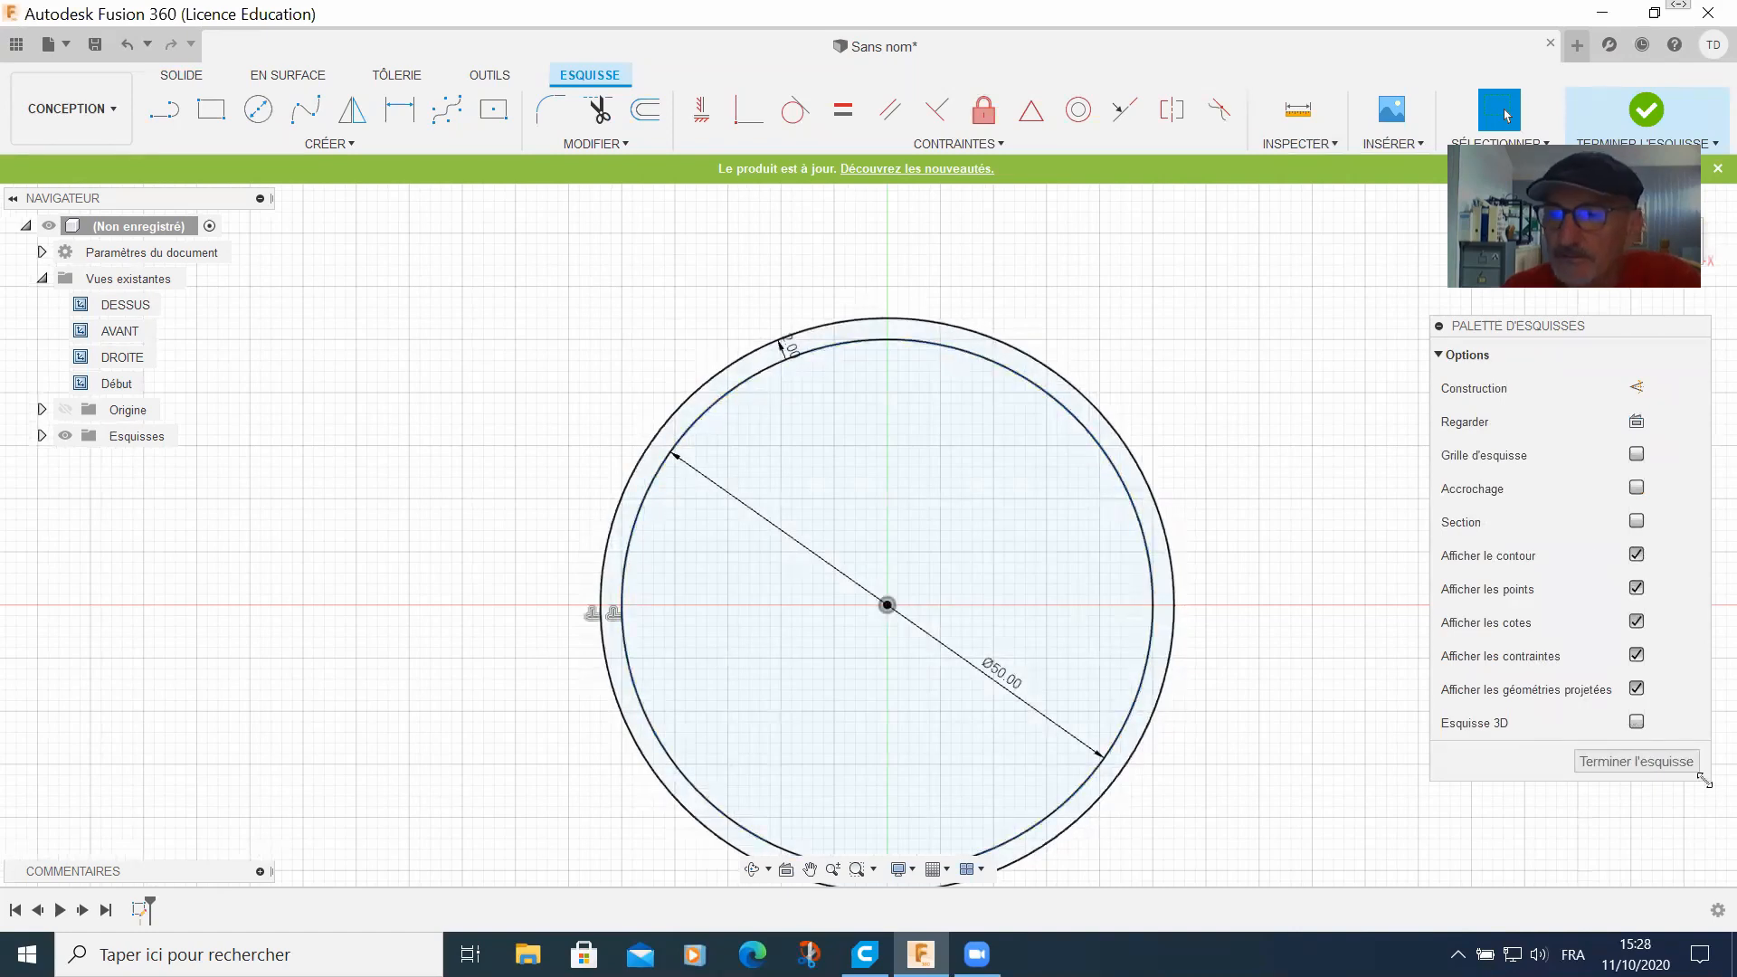
{"action": "left_click", "coordinate": [1683, 760]}
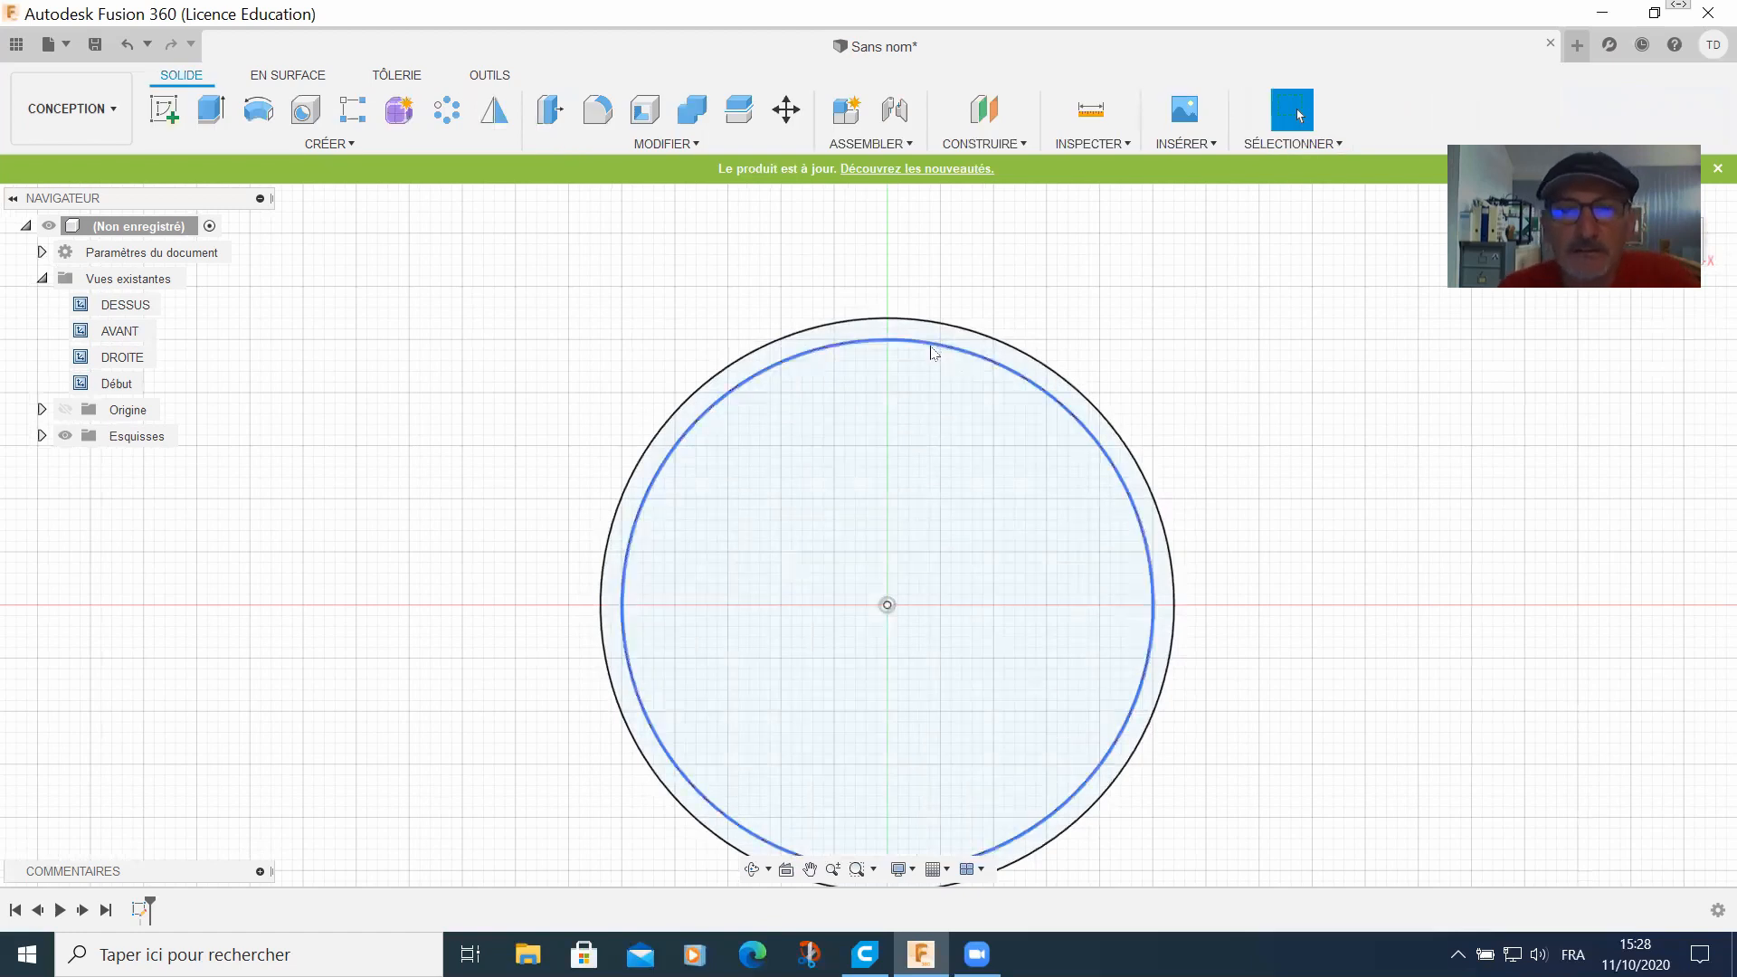
Step: Extrude the ring profile between the two circles 3.5 mm as a new body
{"action": "scroll", "coordinate": [935, 342], "scroll_direction": "down", "scroll_amount": 1}
{"action": "left_click", "coordinate": [936, 342]}
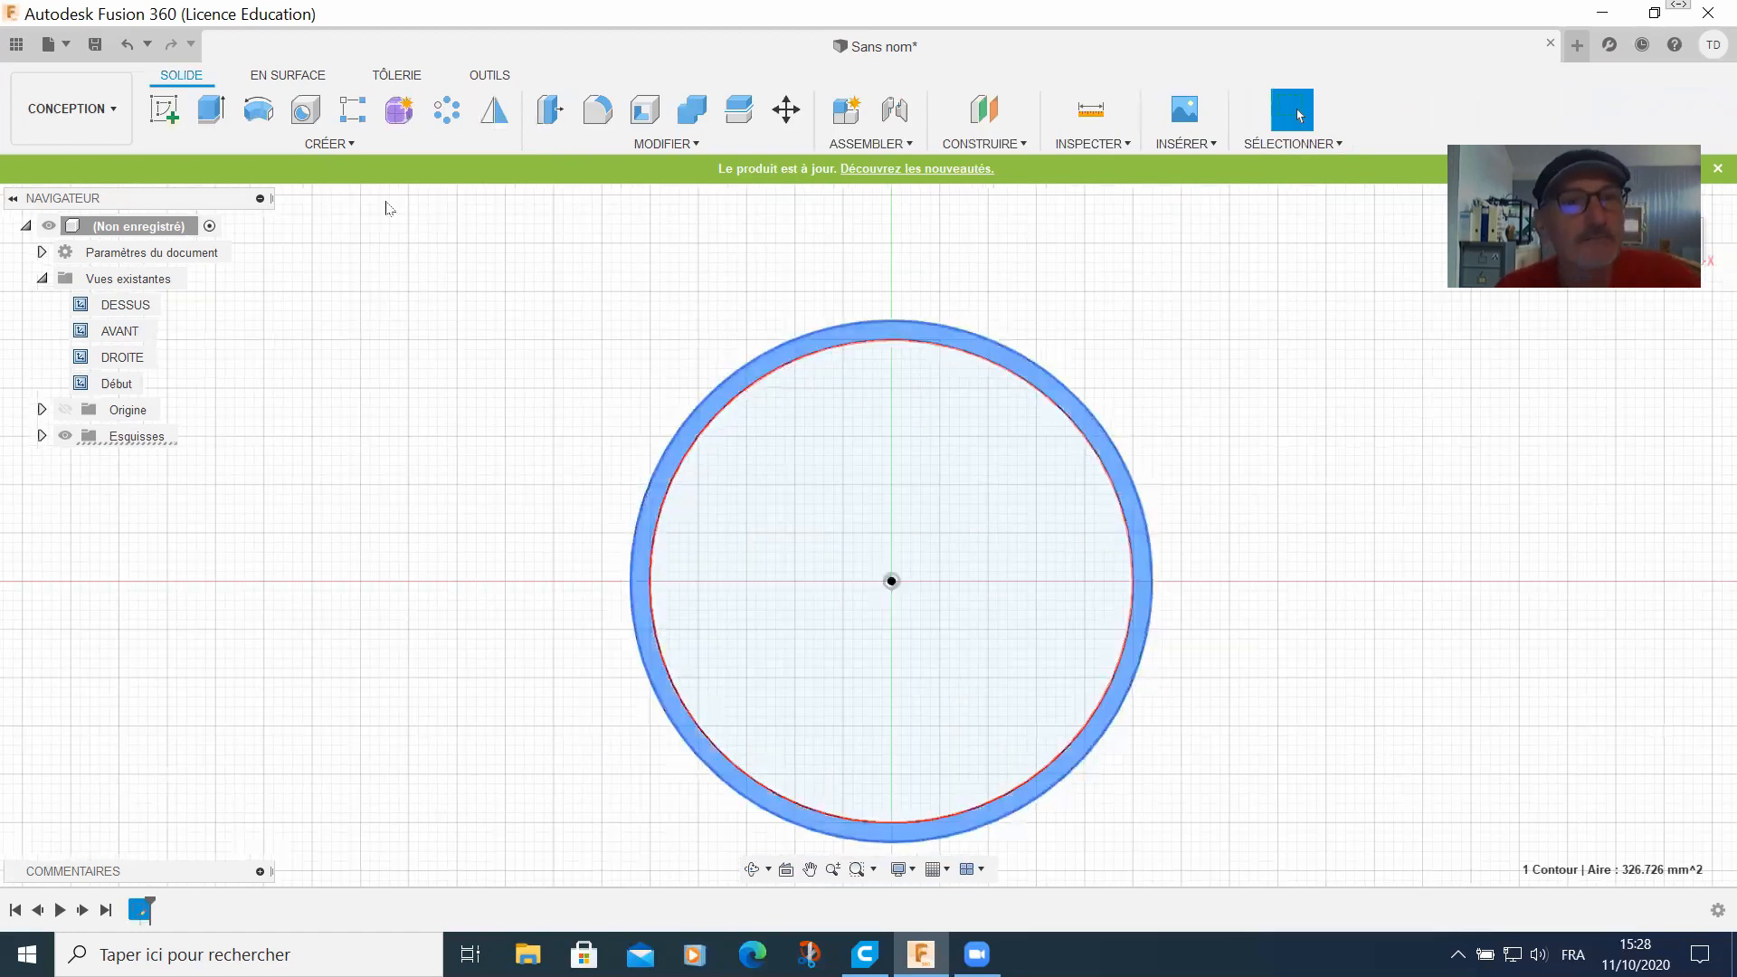
{"action": "key", "text": "e"}
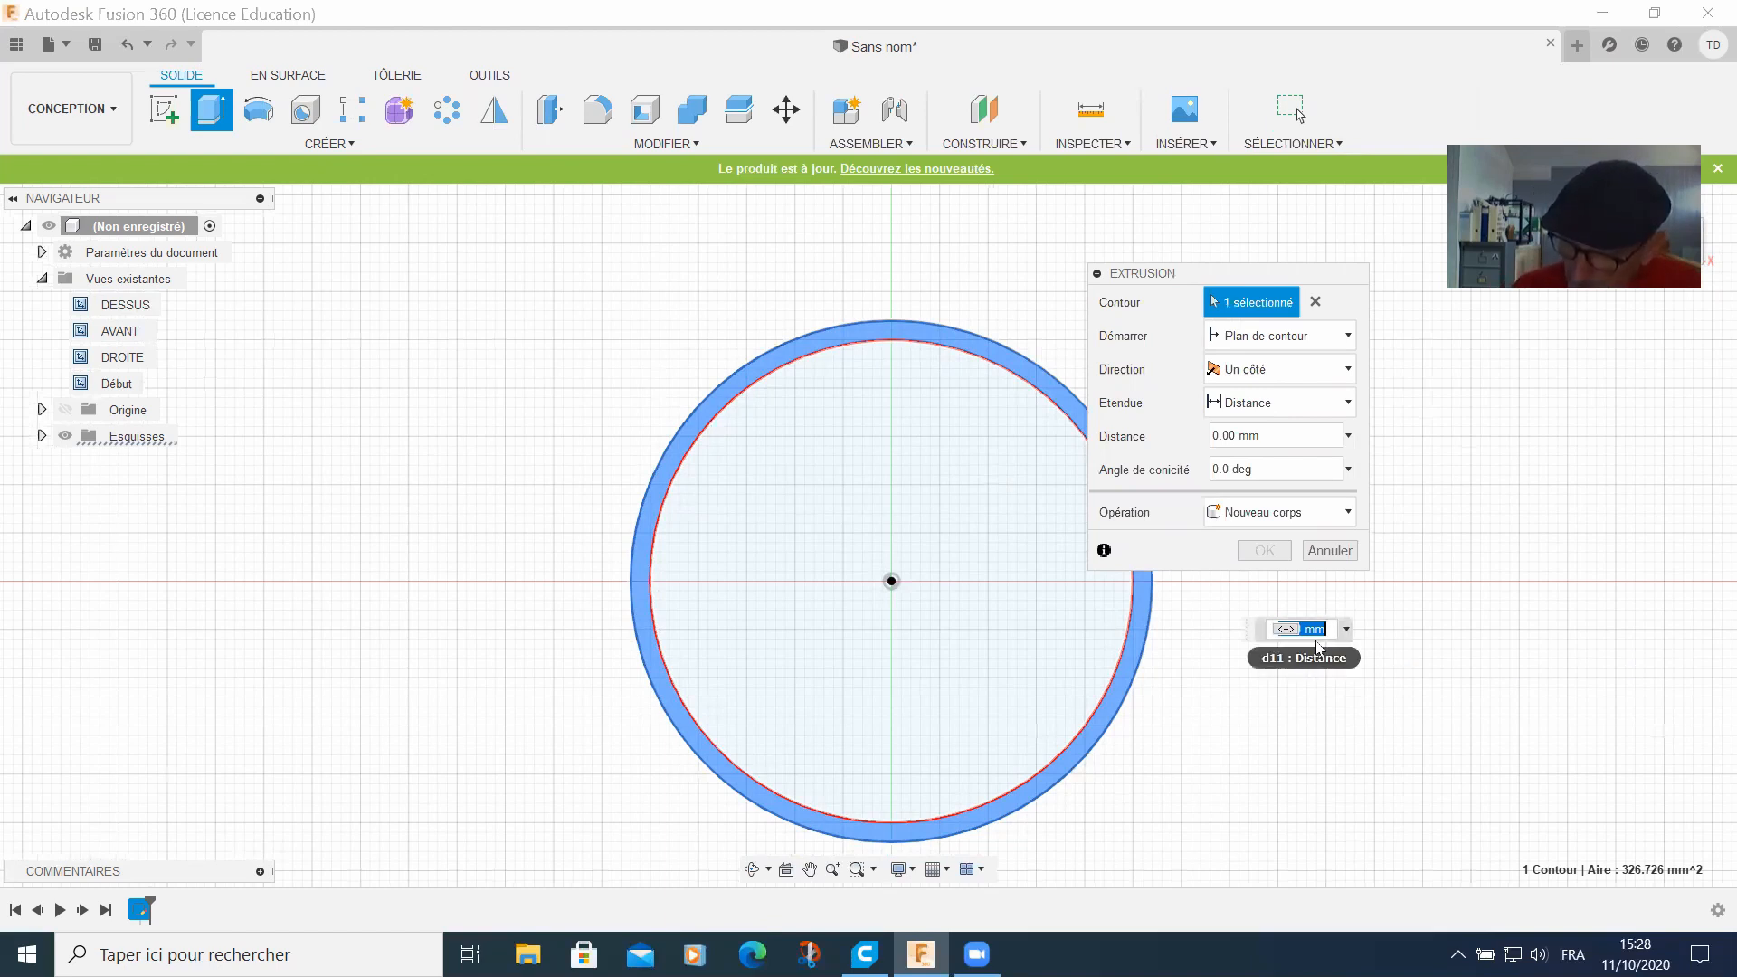
{"action": "type", "text": "3"}
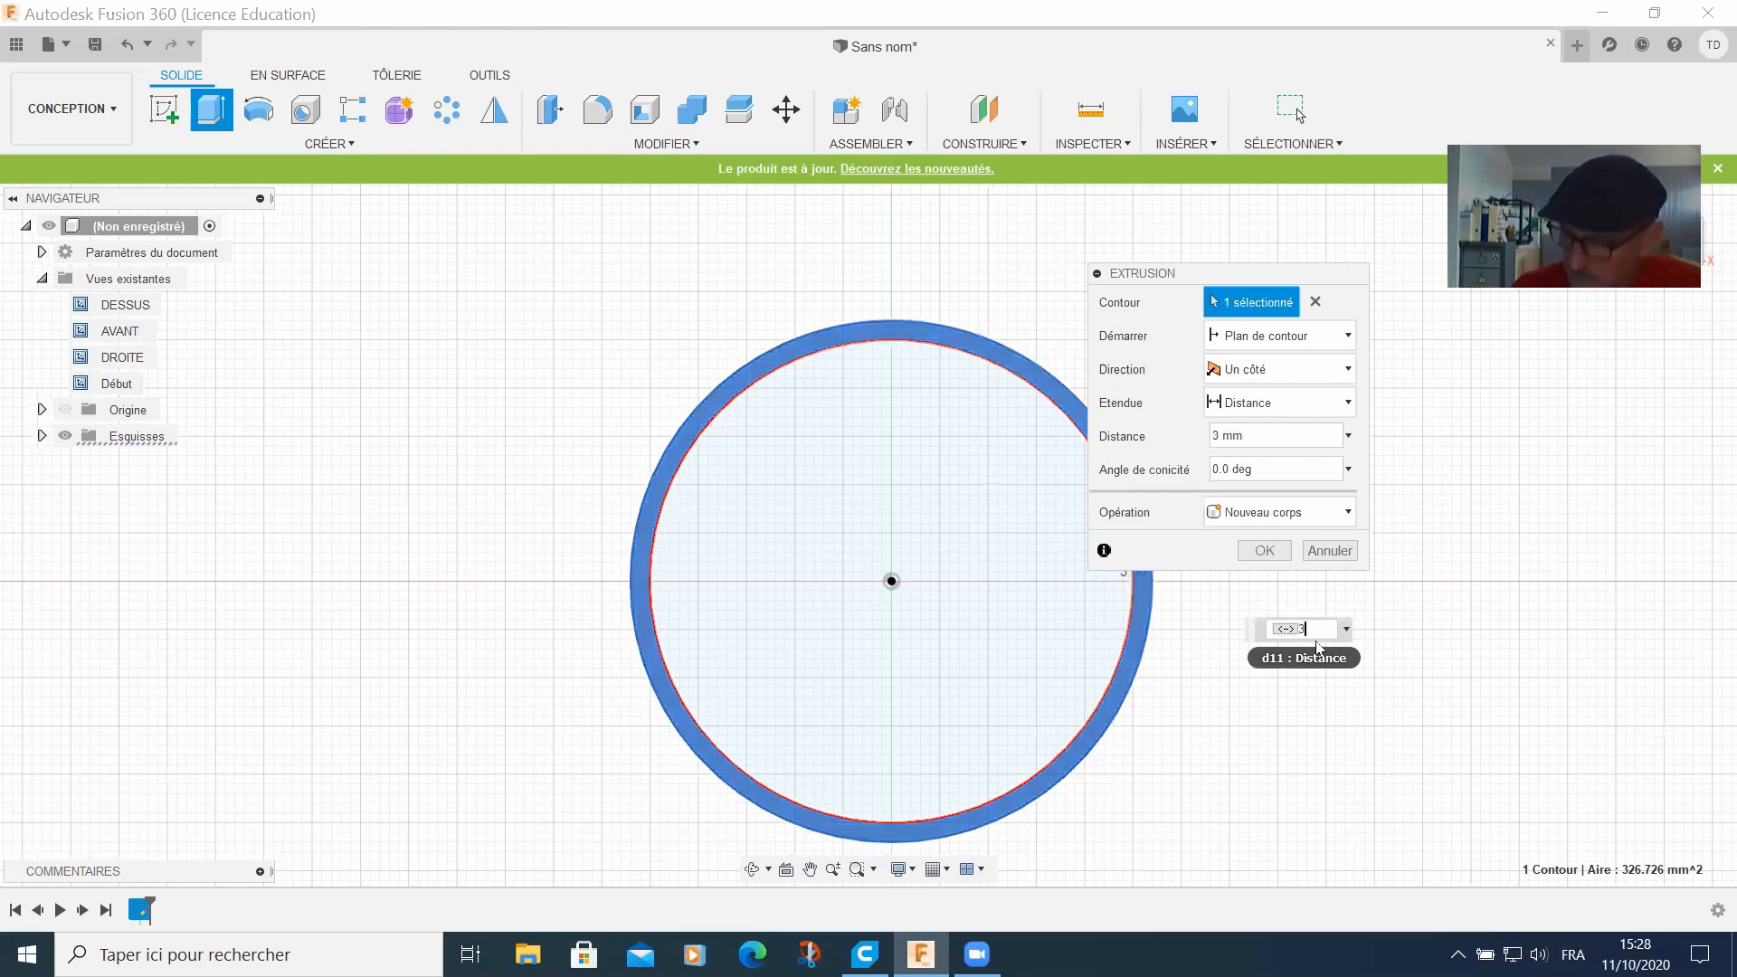
{"action": "type", "text": ".5"}
{"action": "key", "text": "Return"}
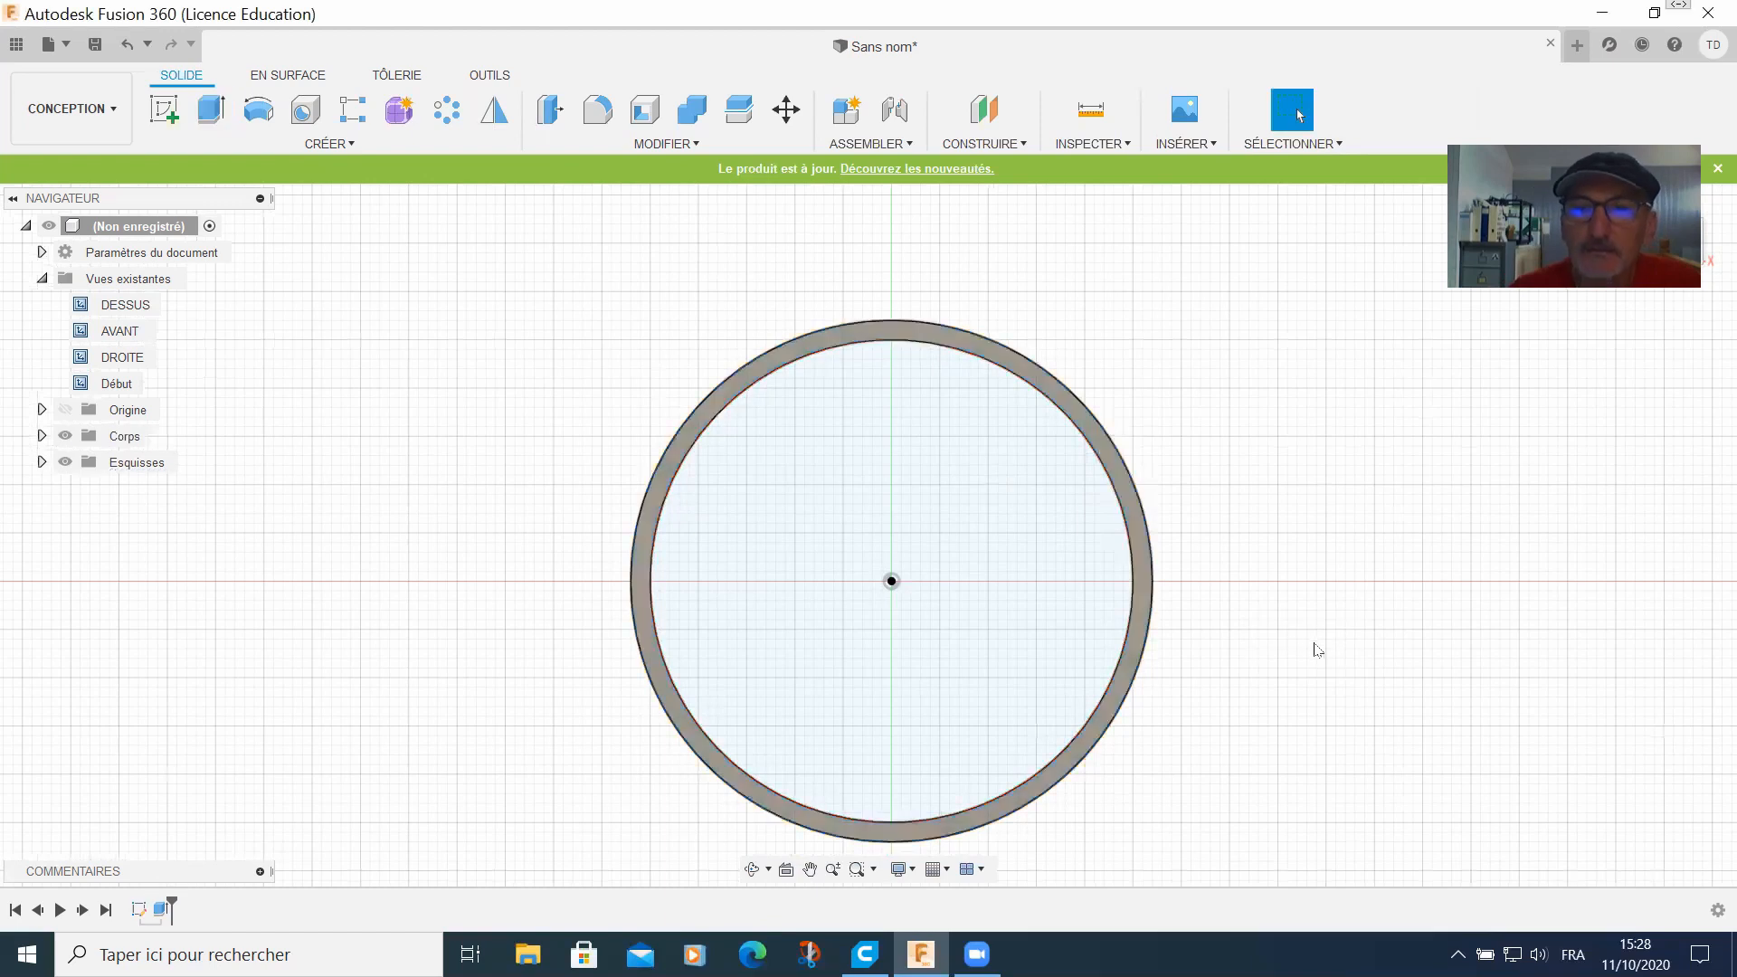
Step: Fillet the edges of the whole extruded ring feature with a constant radius of 1 mm
{"action": "scroll", "coordinate": [995, 455], "scroll_direction": "down", "scroll_amount": 1}
{"action": "scroll", "coordinate": [994, 455], "scroll_direction": "down", "scroll_amount": 1}
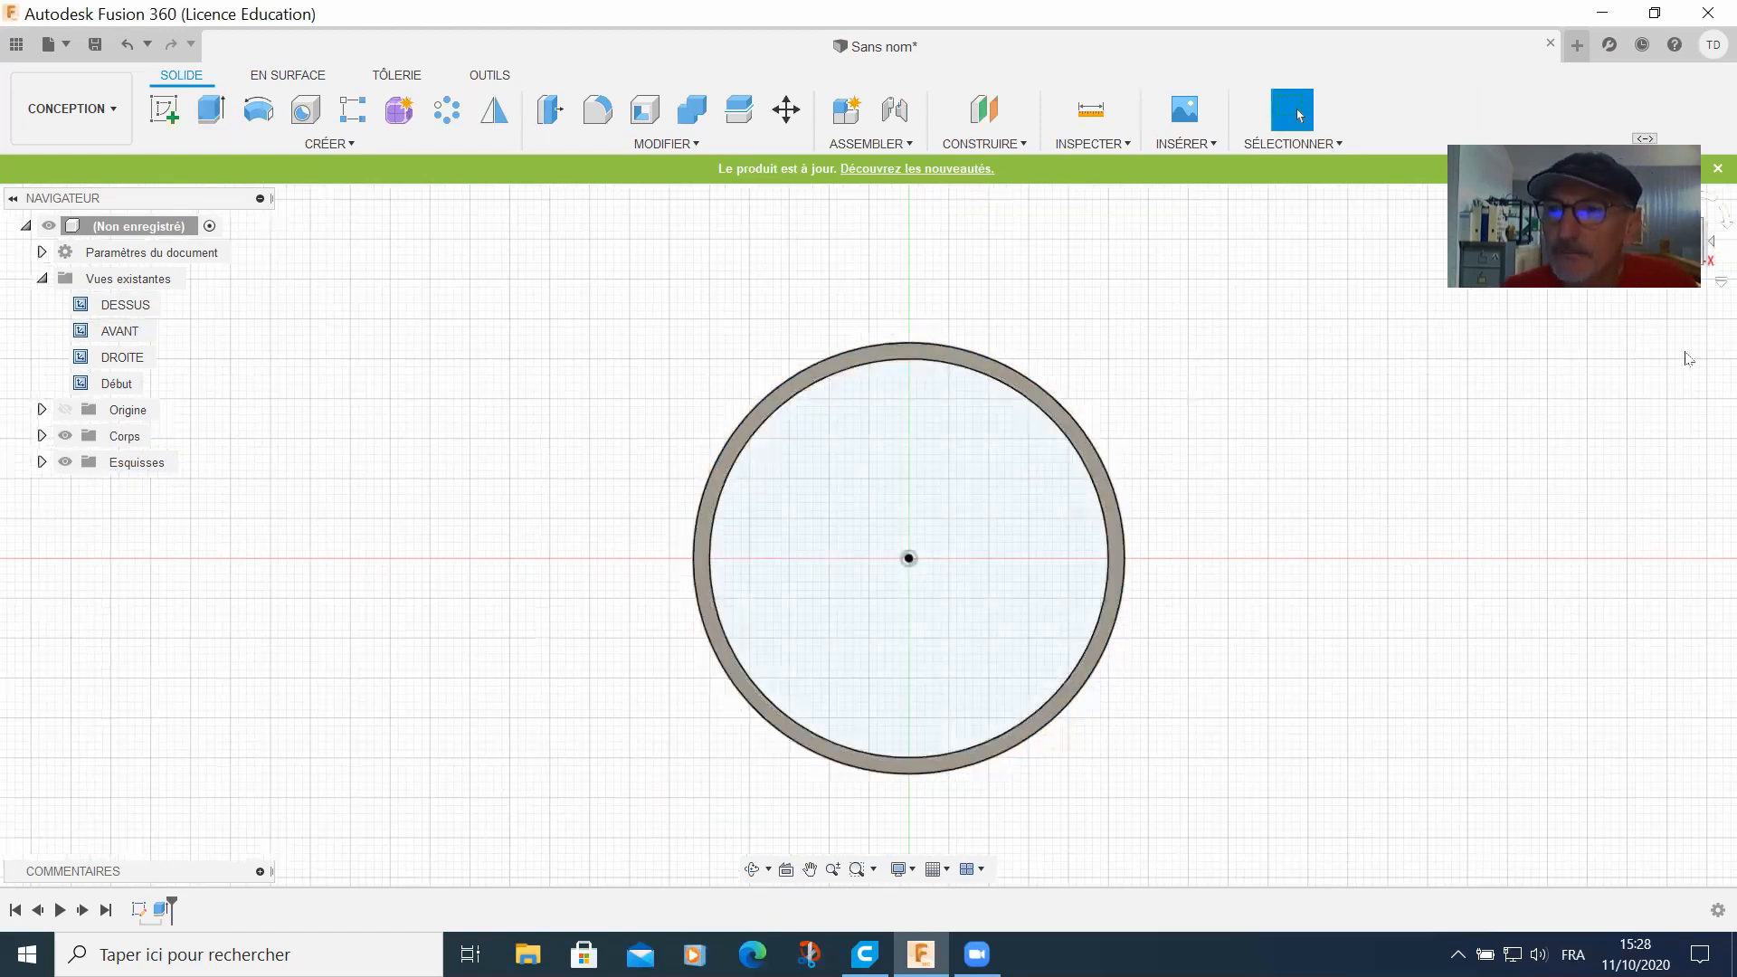
{"action": "left_click_drag", "start_coordinate": [1655, 185], "coordinate": [1684, 359]}
{"action": "left_click_drag", "start_coordinate": [1698, 238], "coordinate": [1674, 230]}
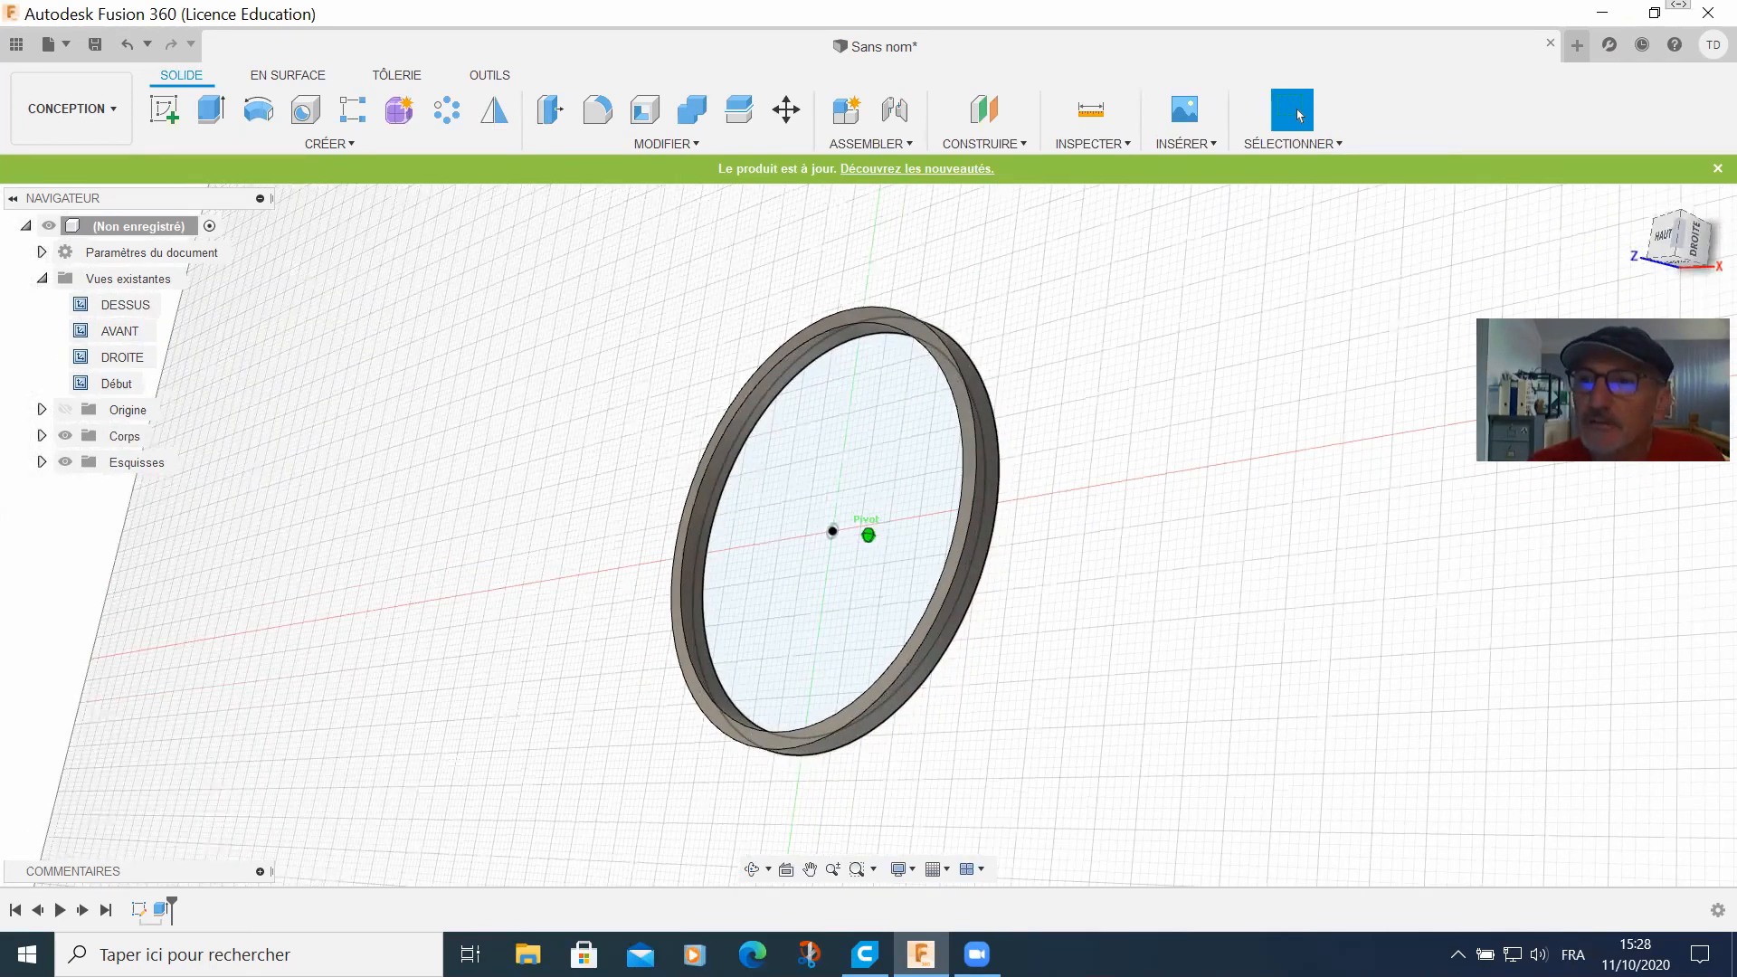
{"action": "left_click_drag", "start_coordinate": [1675, 240], "coordinate": [1678, 237]}
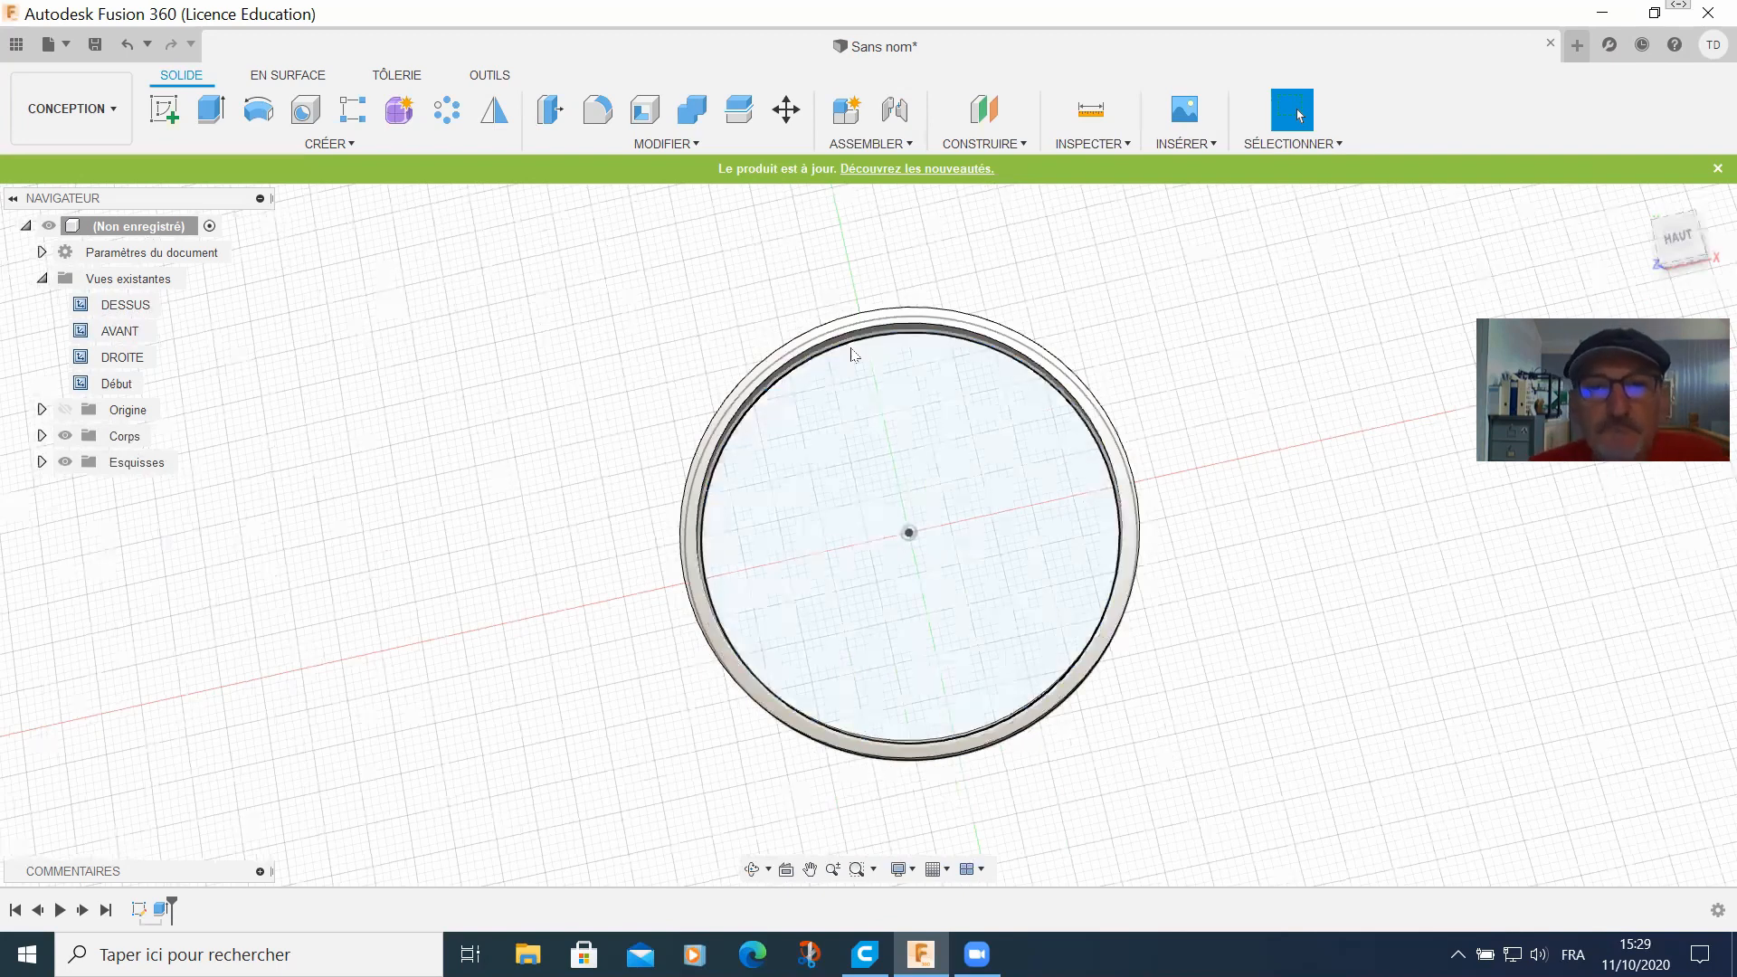
{"action": "key", "text": "f"}
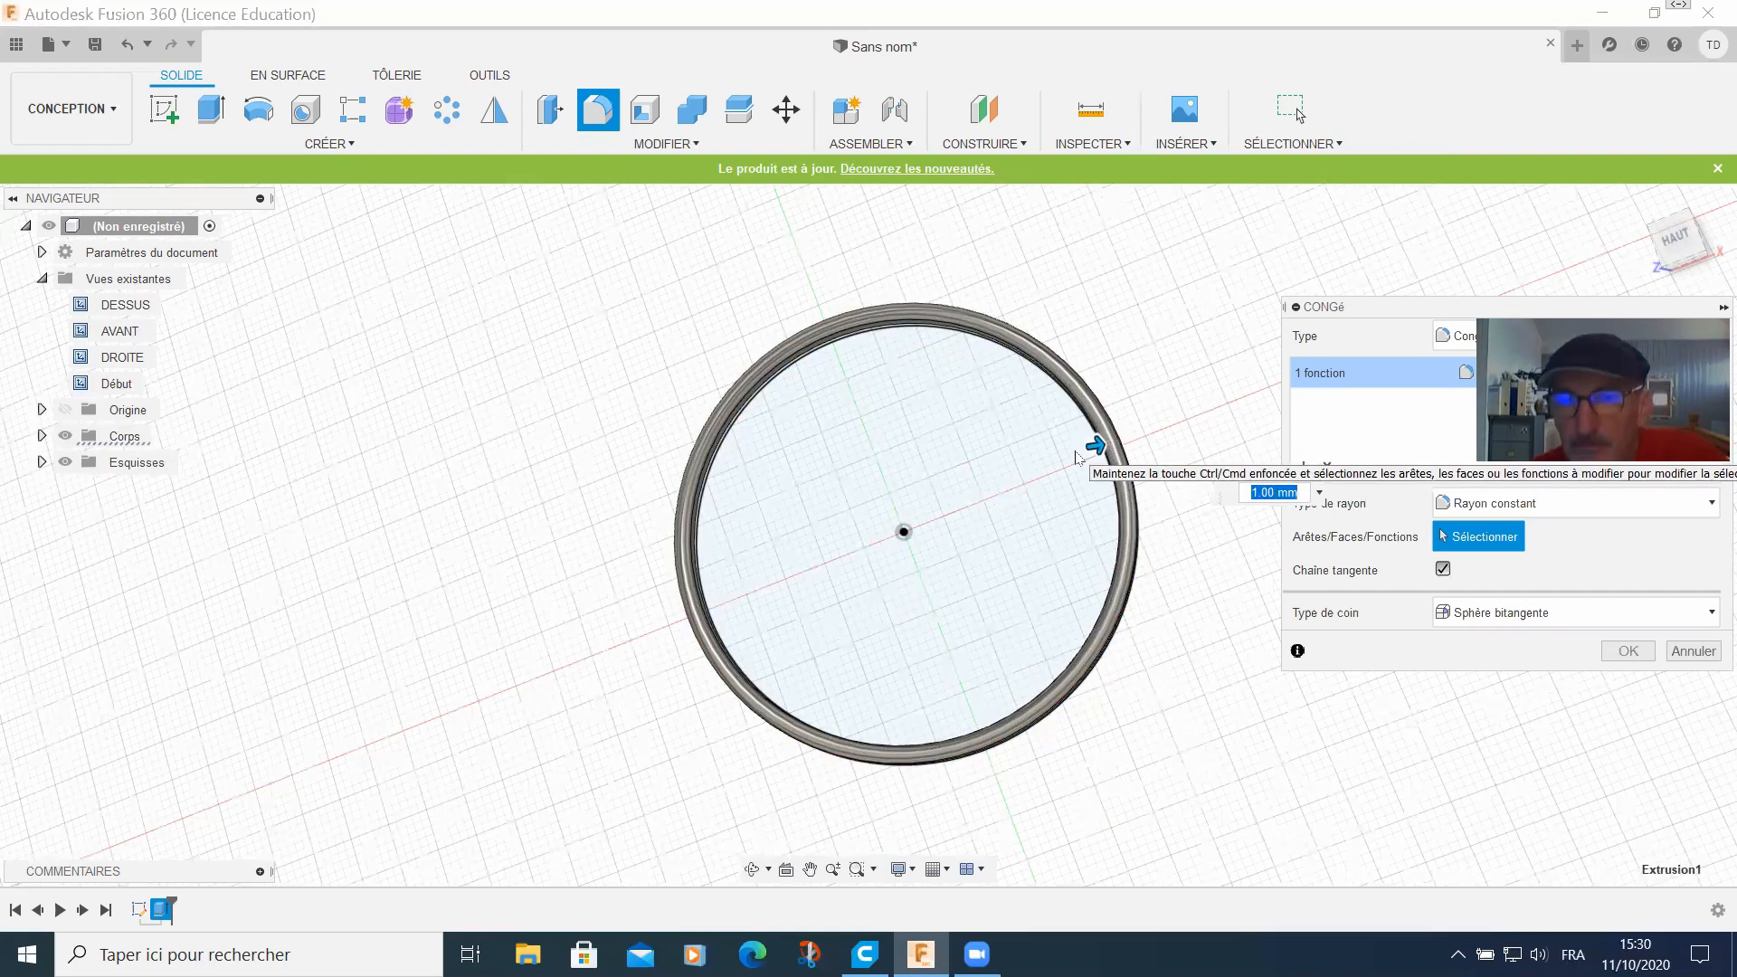
{"action": "key", "text": "Escape"}
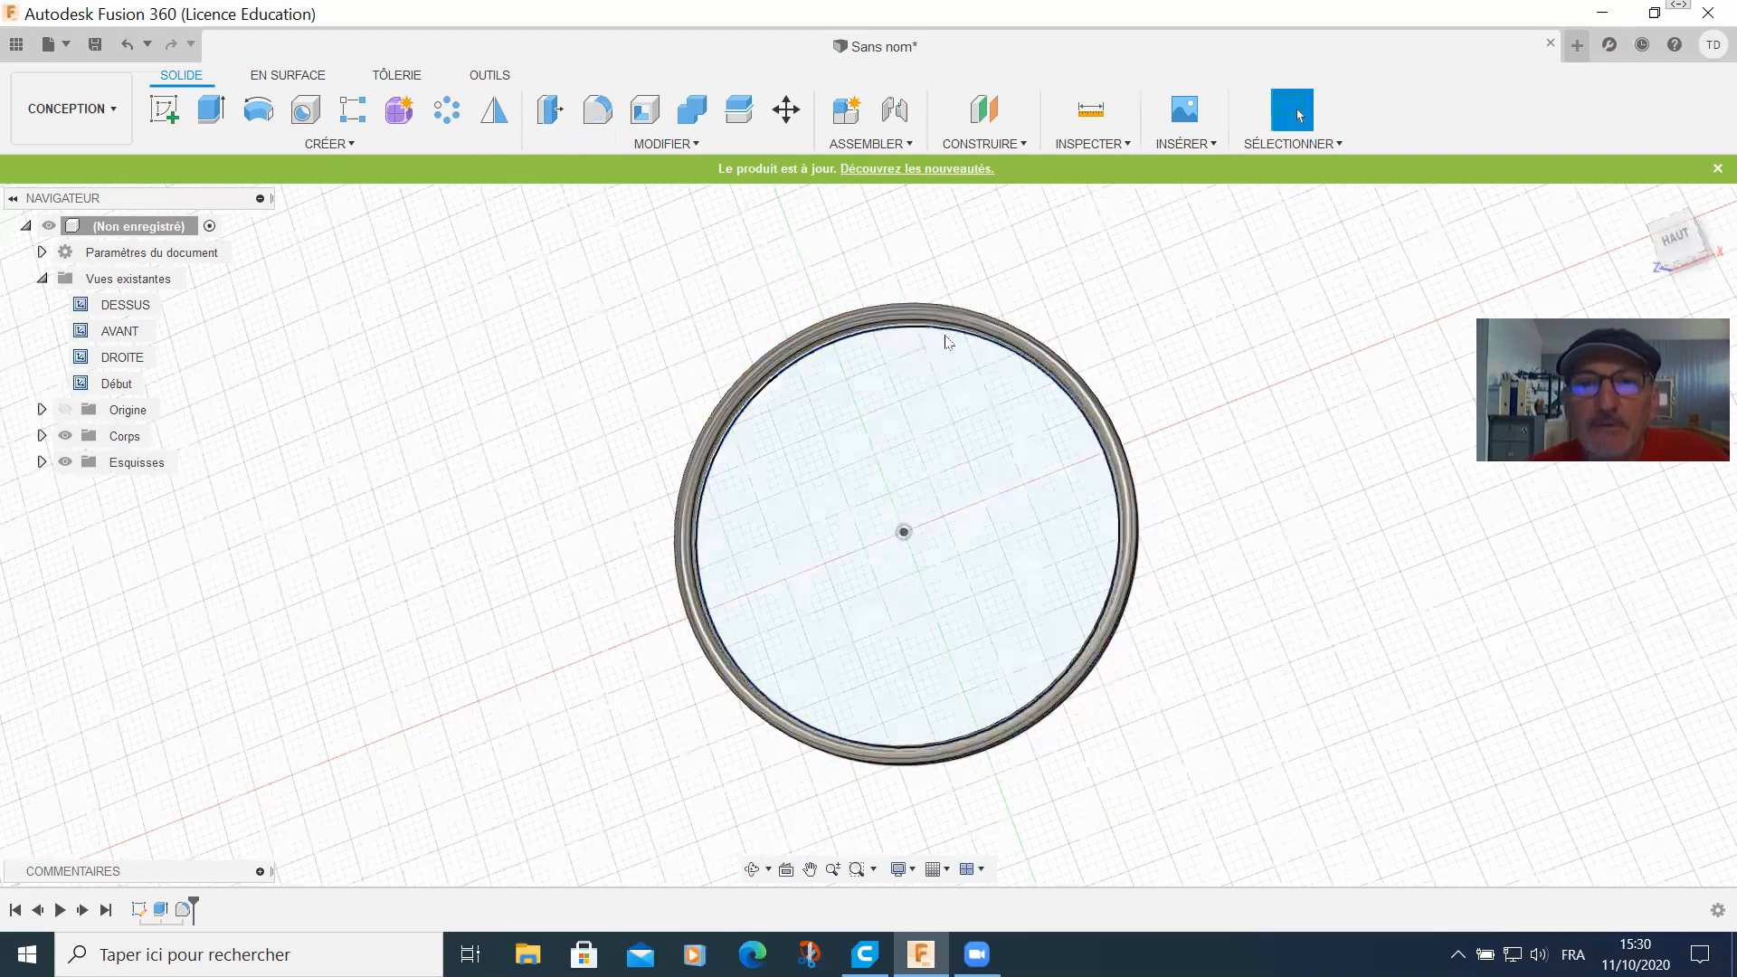
Step: Apply another constant-radius fillet to the ring's four tangent faces, with the radius set to 1 mm
{"action": "scroll", "coordinate": [941, 344], "scroll_direction": "up", "scroll_amount": 3}
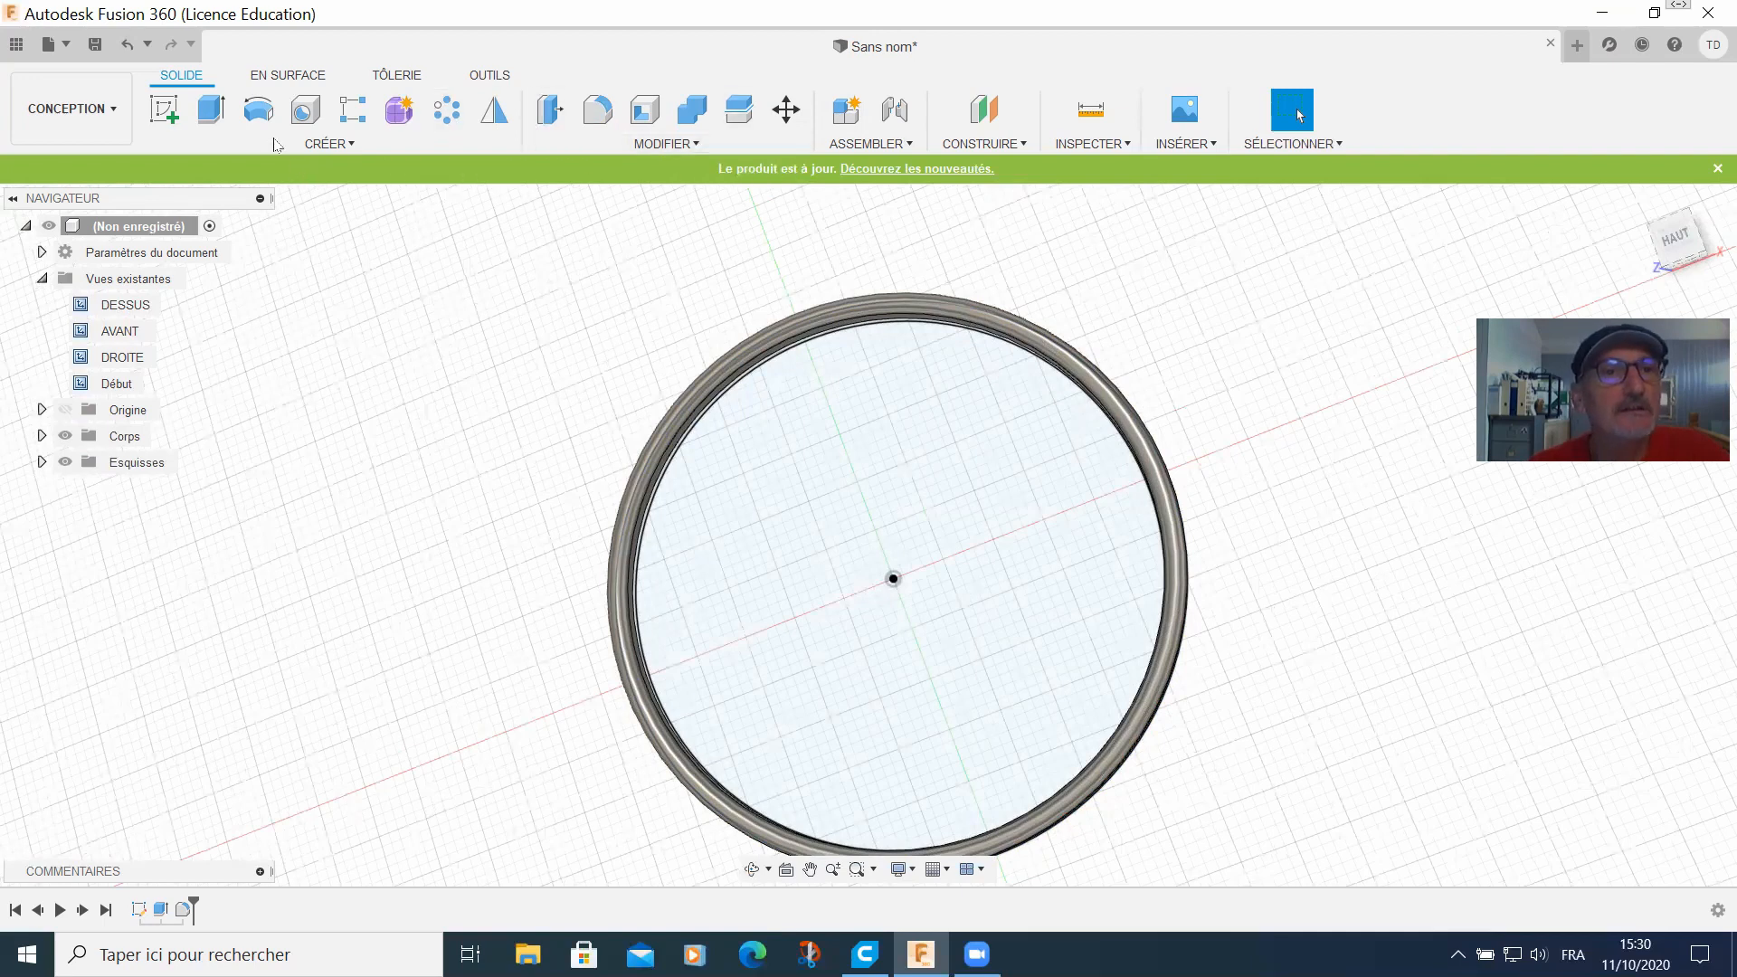
{"action": "left_click", "coordinate": [598, 110]}
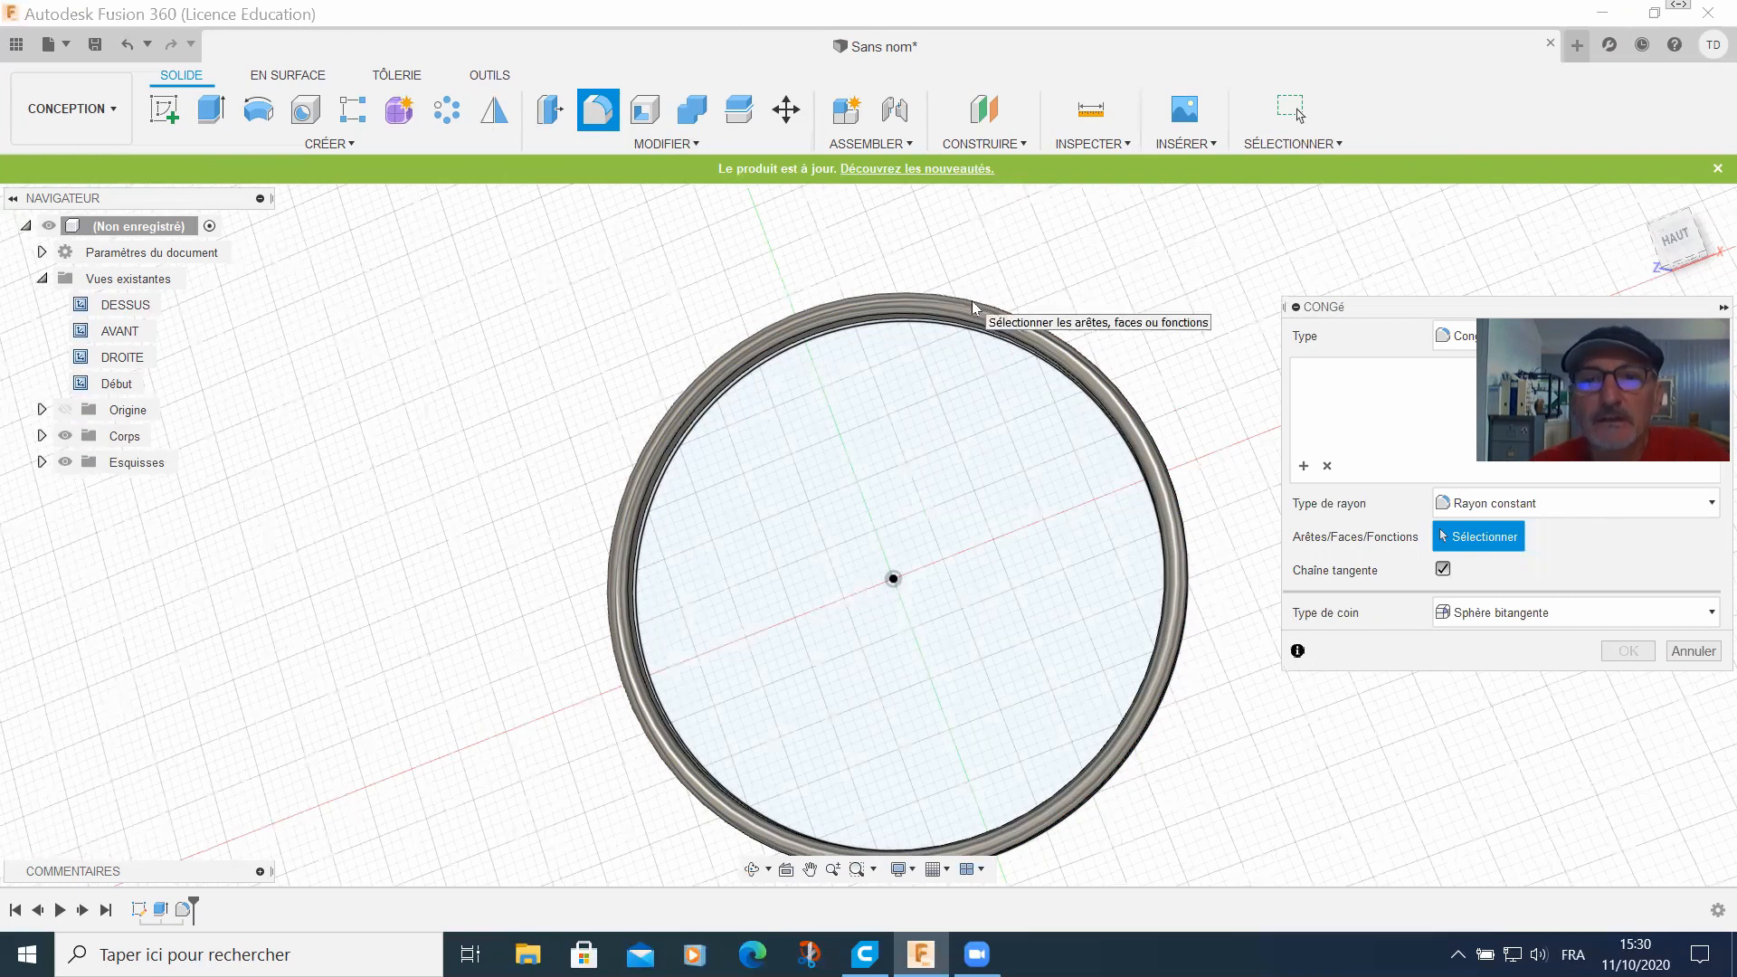
{"action": "left_click", "coordinate": [959, 300]}
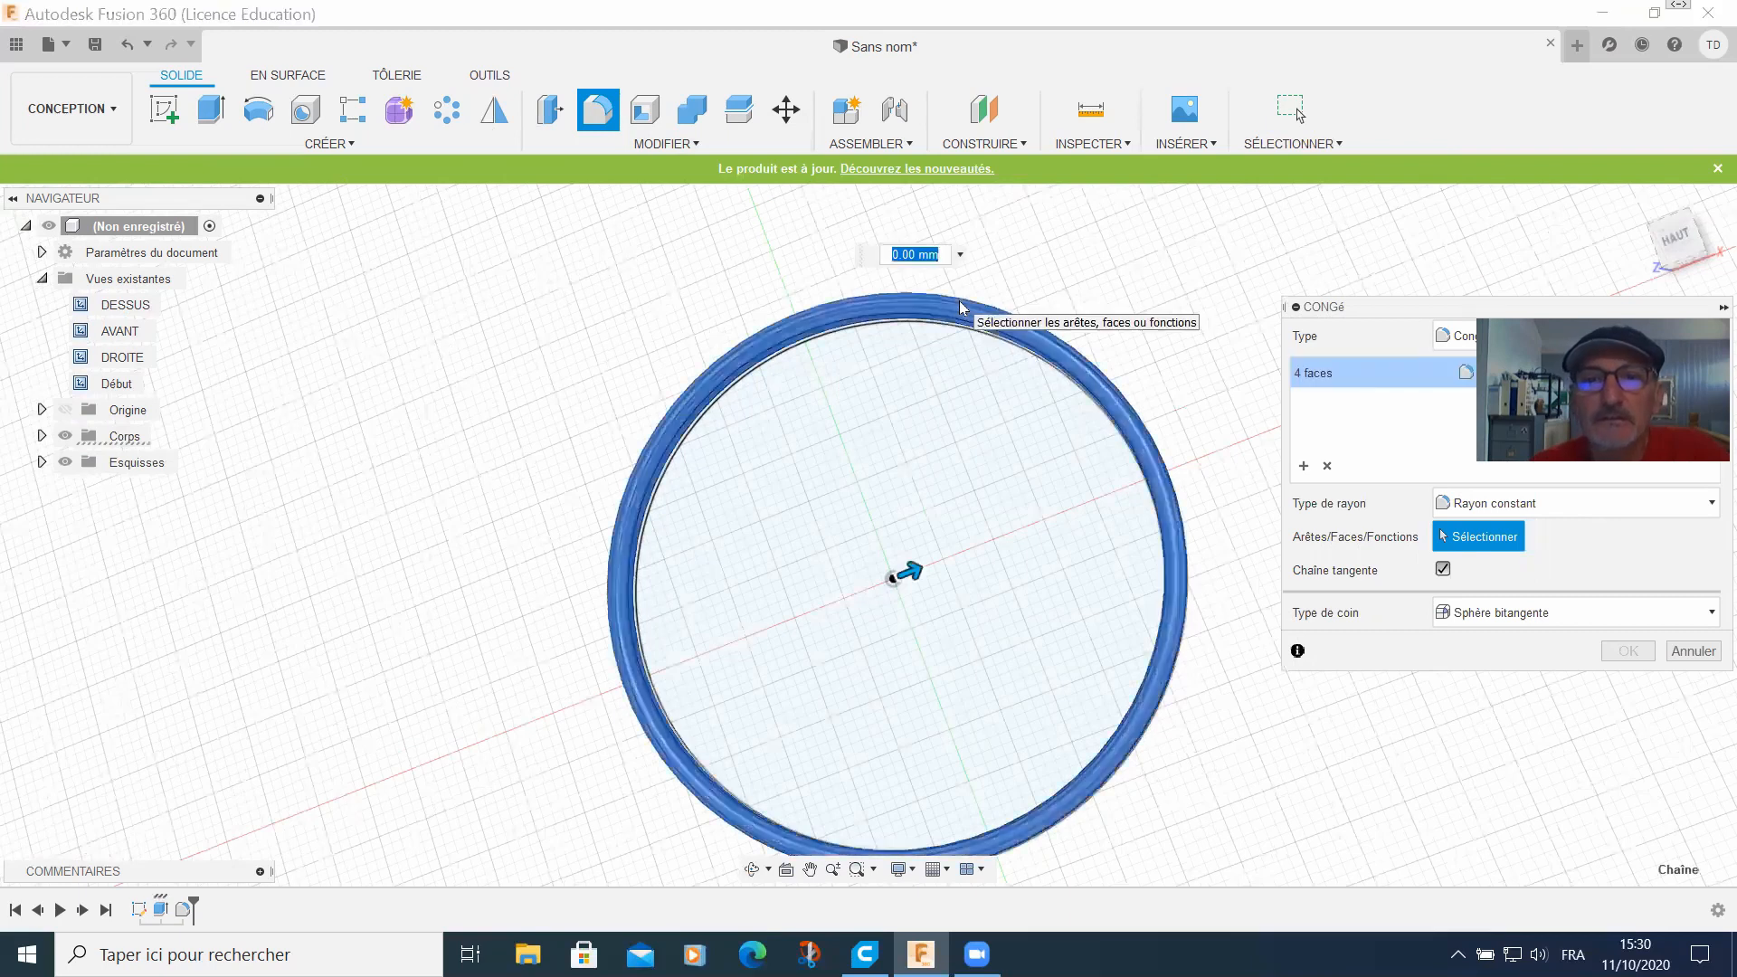
{"action": "left_click", "coordinate": [944, 290]}
{"action": "type", "text": "27"}
{"action": "key", "text": "Return"}
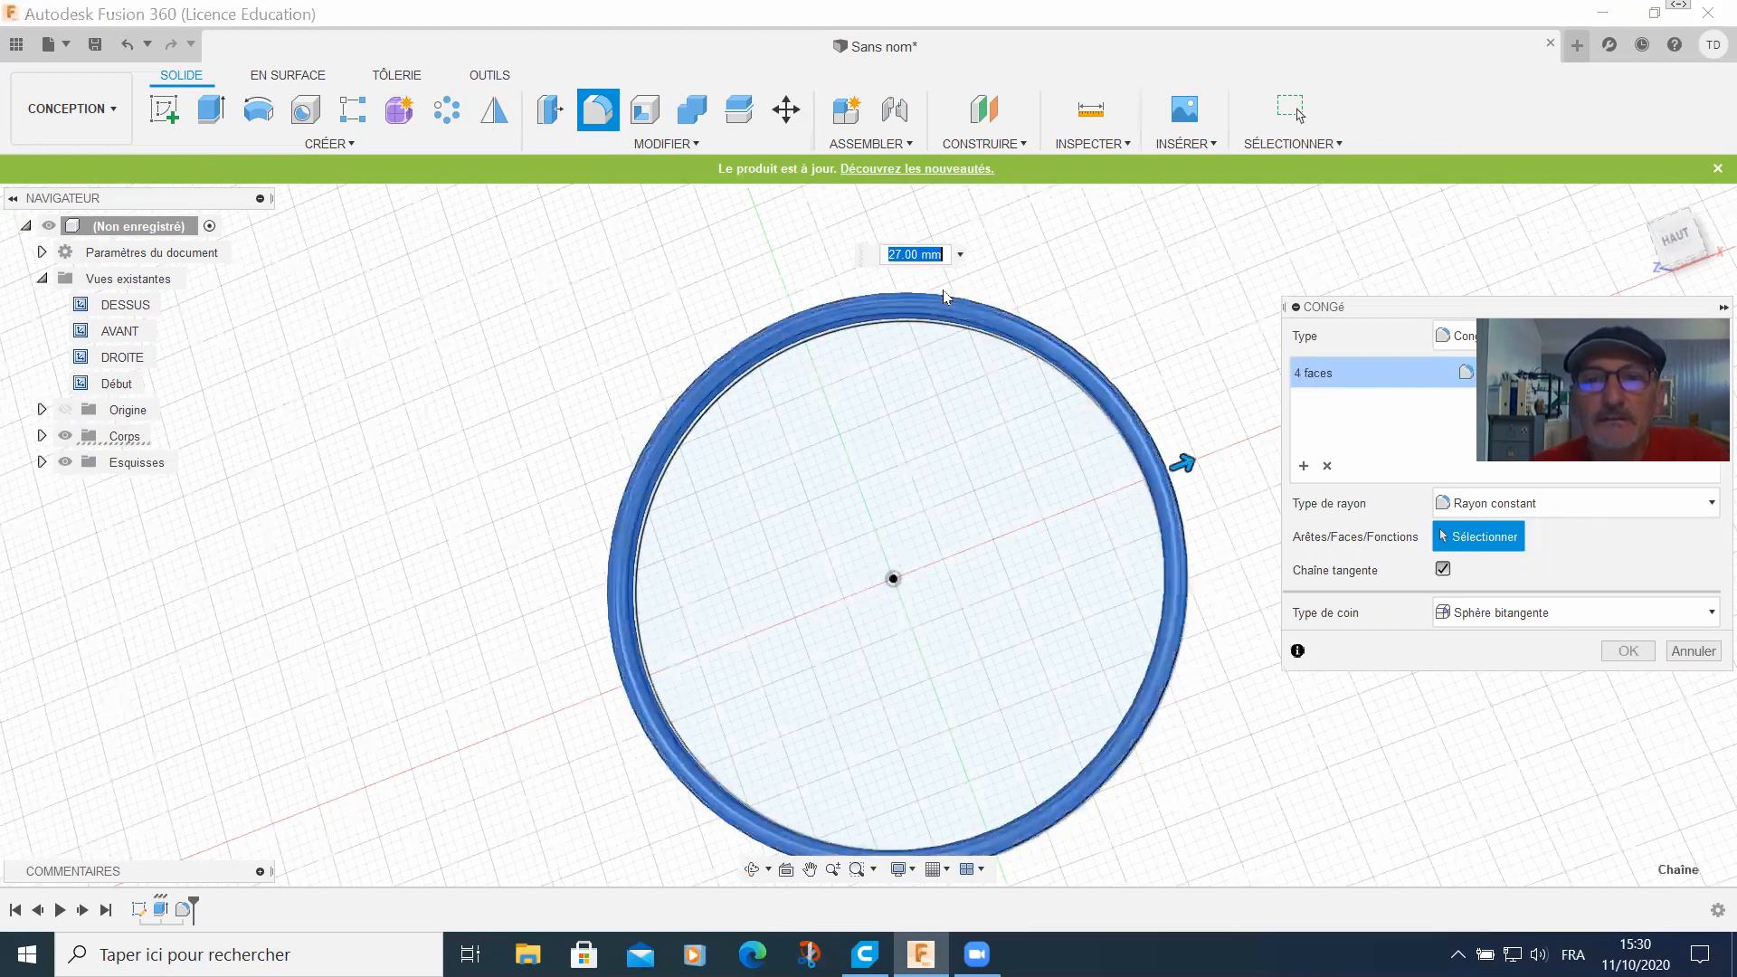
{"action": "mouse_move", "coordinate": [1182, 461]}
{"action": "left_mouse_down"}
{"action": "mouse_move", "coordinate": [1163, 476]}
{"action": "mouse_move", "coordinate": [1188, 478]}
{"action": "left_mouse_up"}
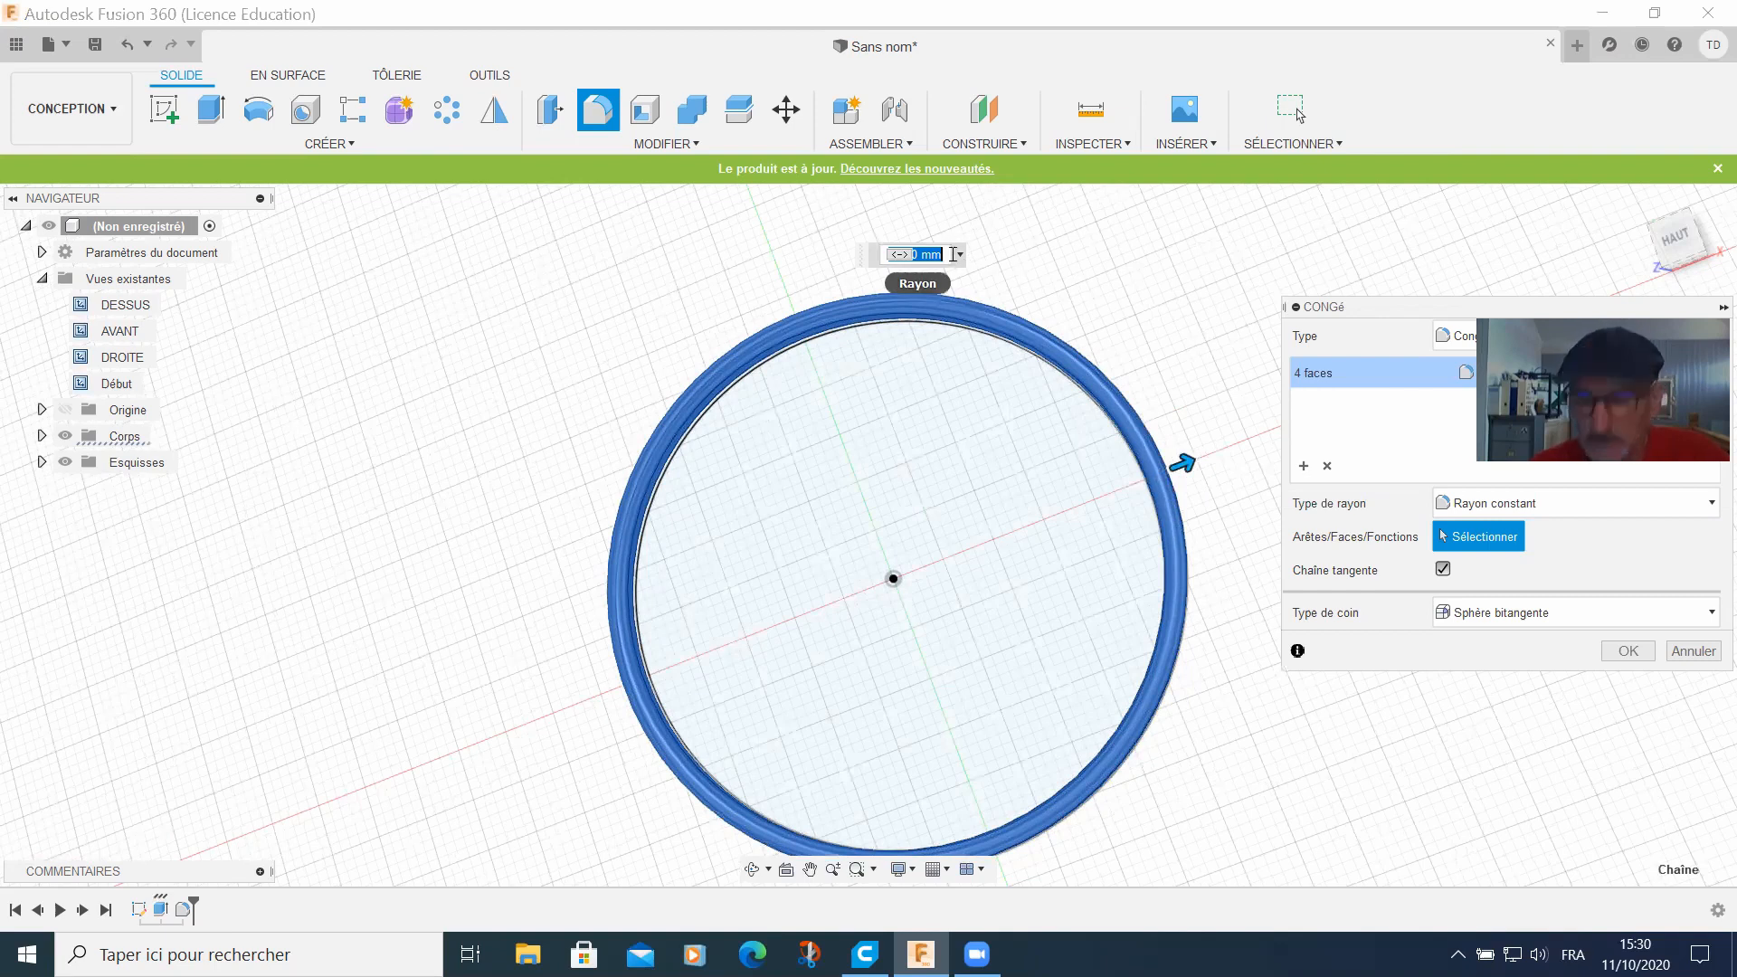
{"action": "type", "text": "1"}
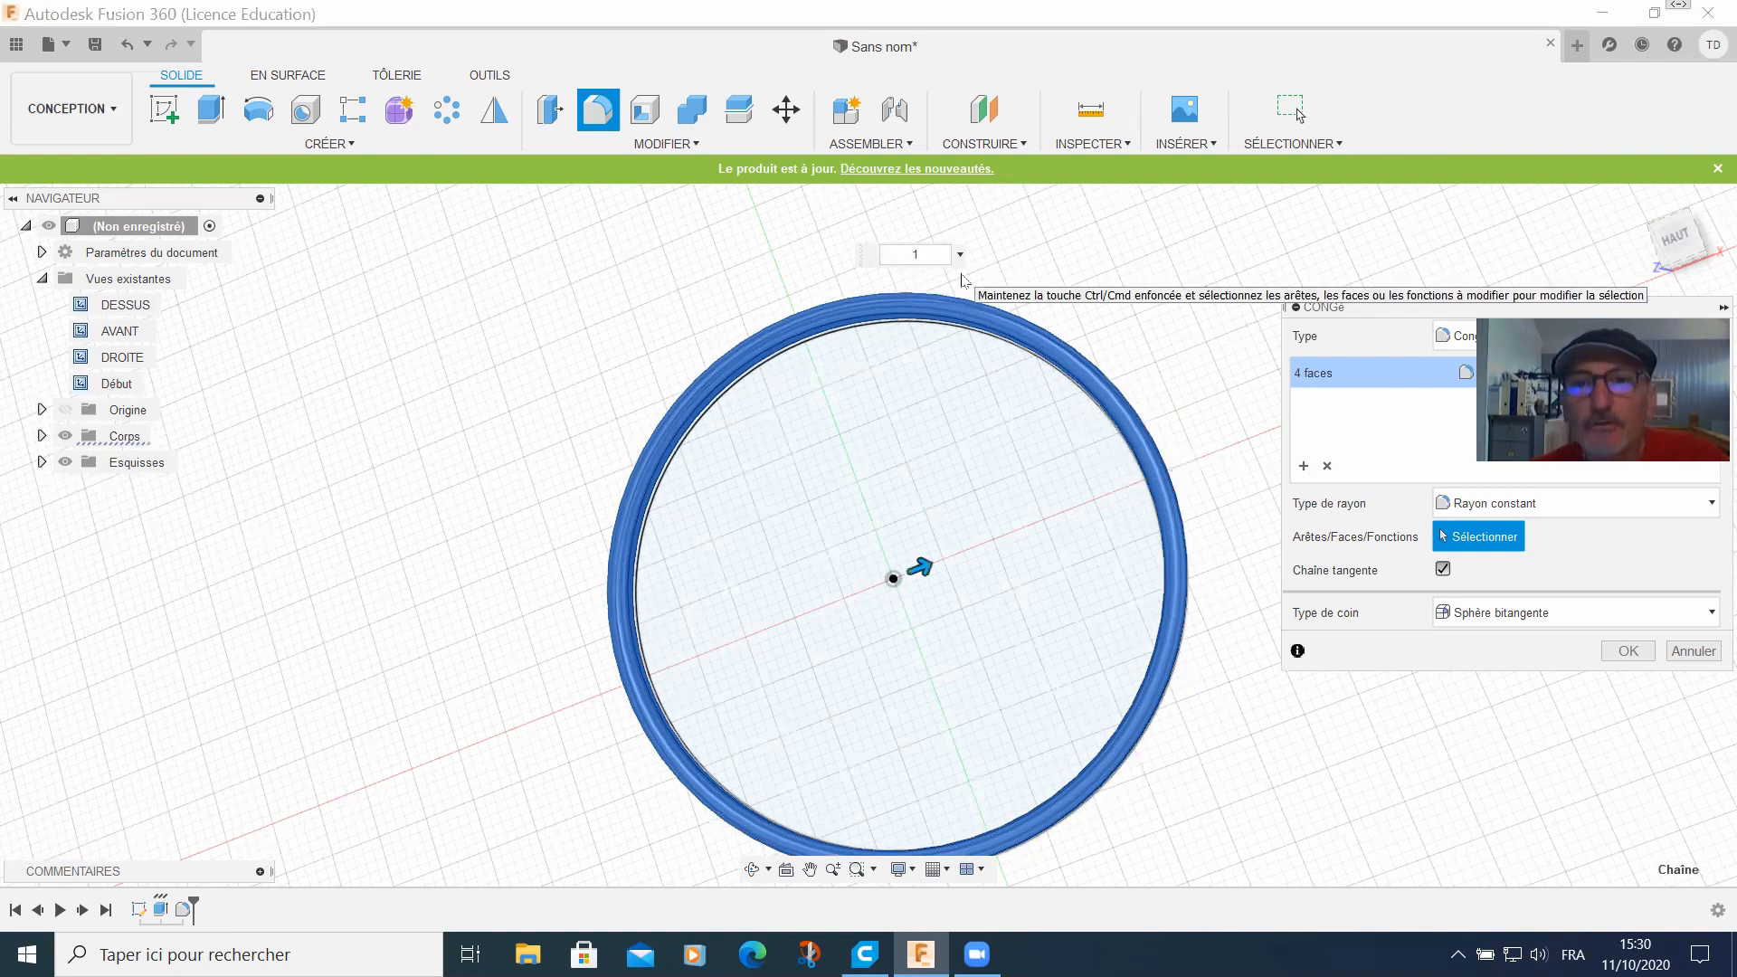
{"action": "key", "text": "Return"}
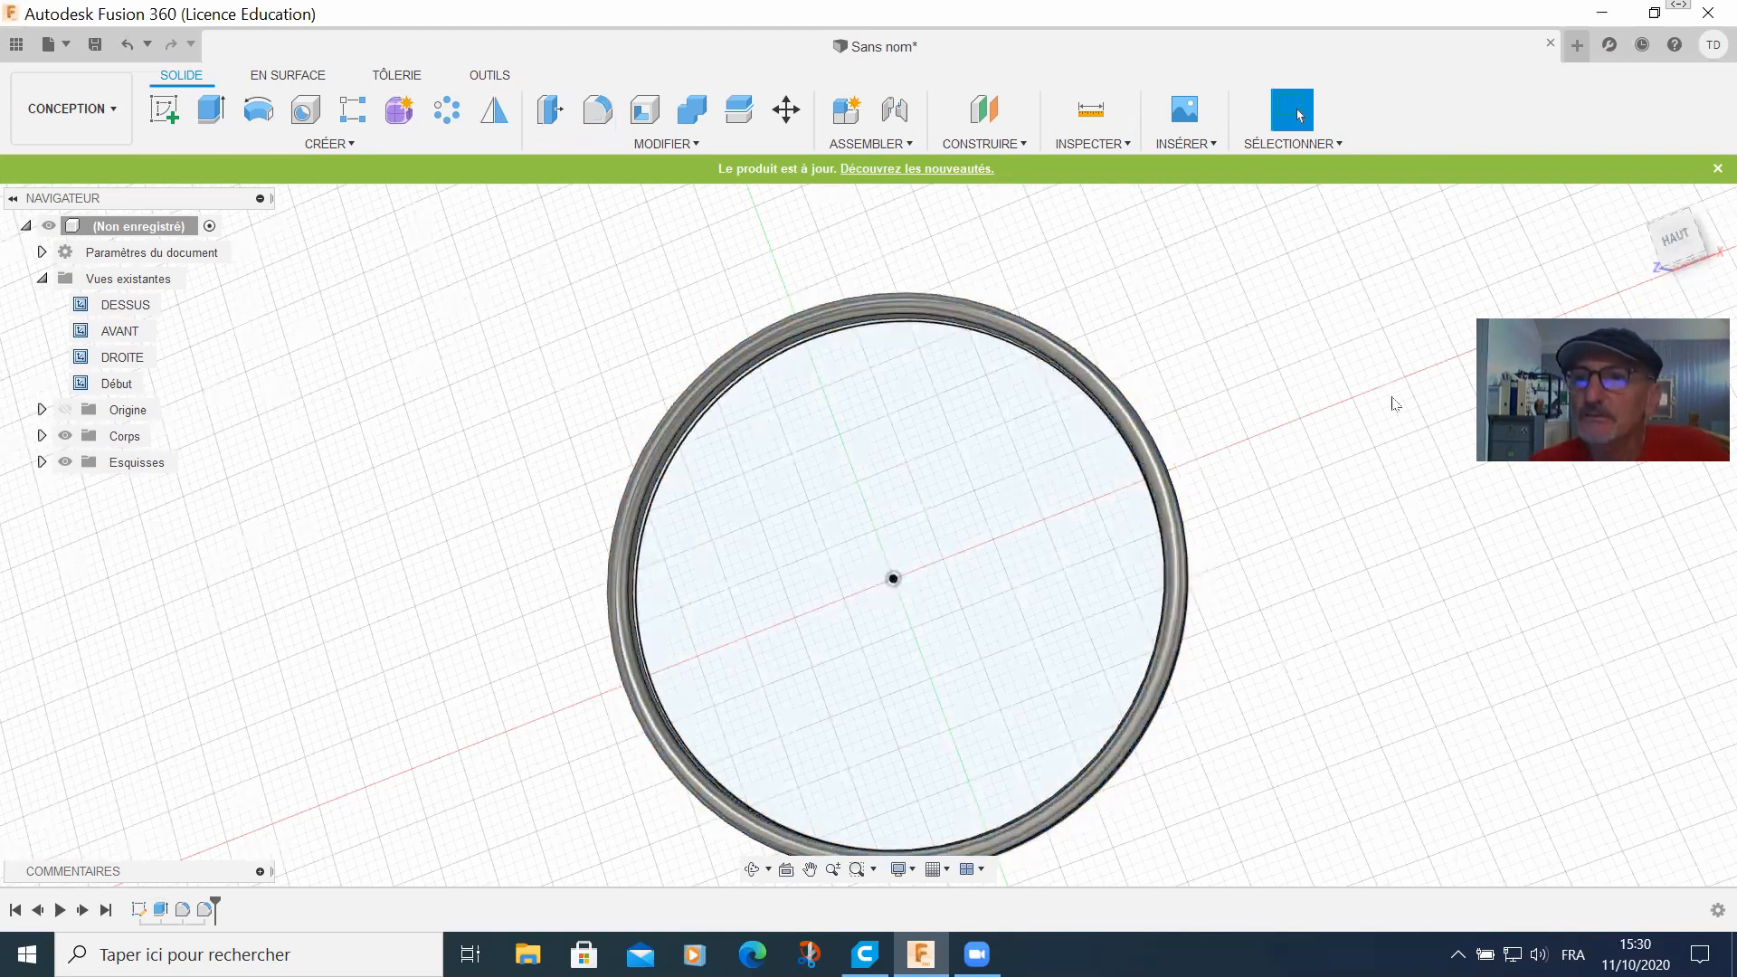
Step: Export the ring body as an STL file named "colerrette passoire" in the Objets 3D folder
{"action": "mouse_move", "coordinate": [1662, 221]}
{"action": "left_mouse_down"}
{"action": "mouse_move", "coordinate": [1632, 252]}
{"action": "mouse_move", "coordinate": [1590, 255]}
{"action": "mouse_move", "coordinate": [1642, 227]}
{"action": "mouse_move", "coordinate": [1594, 278]}
{"action": "left_mouse_up"}
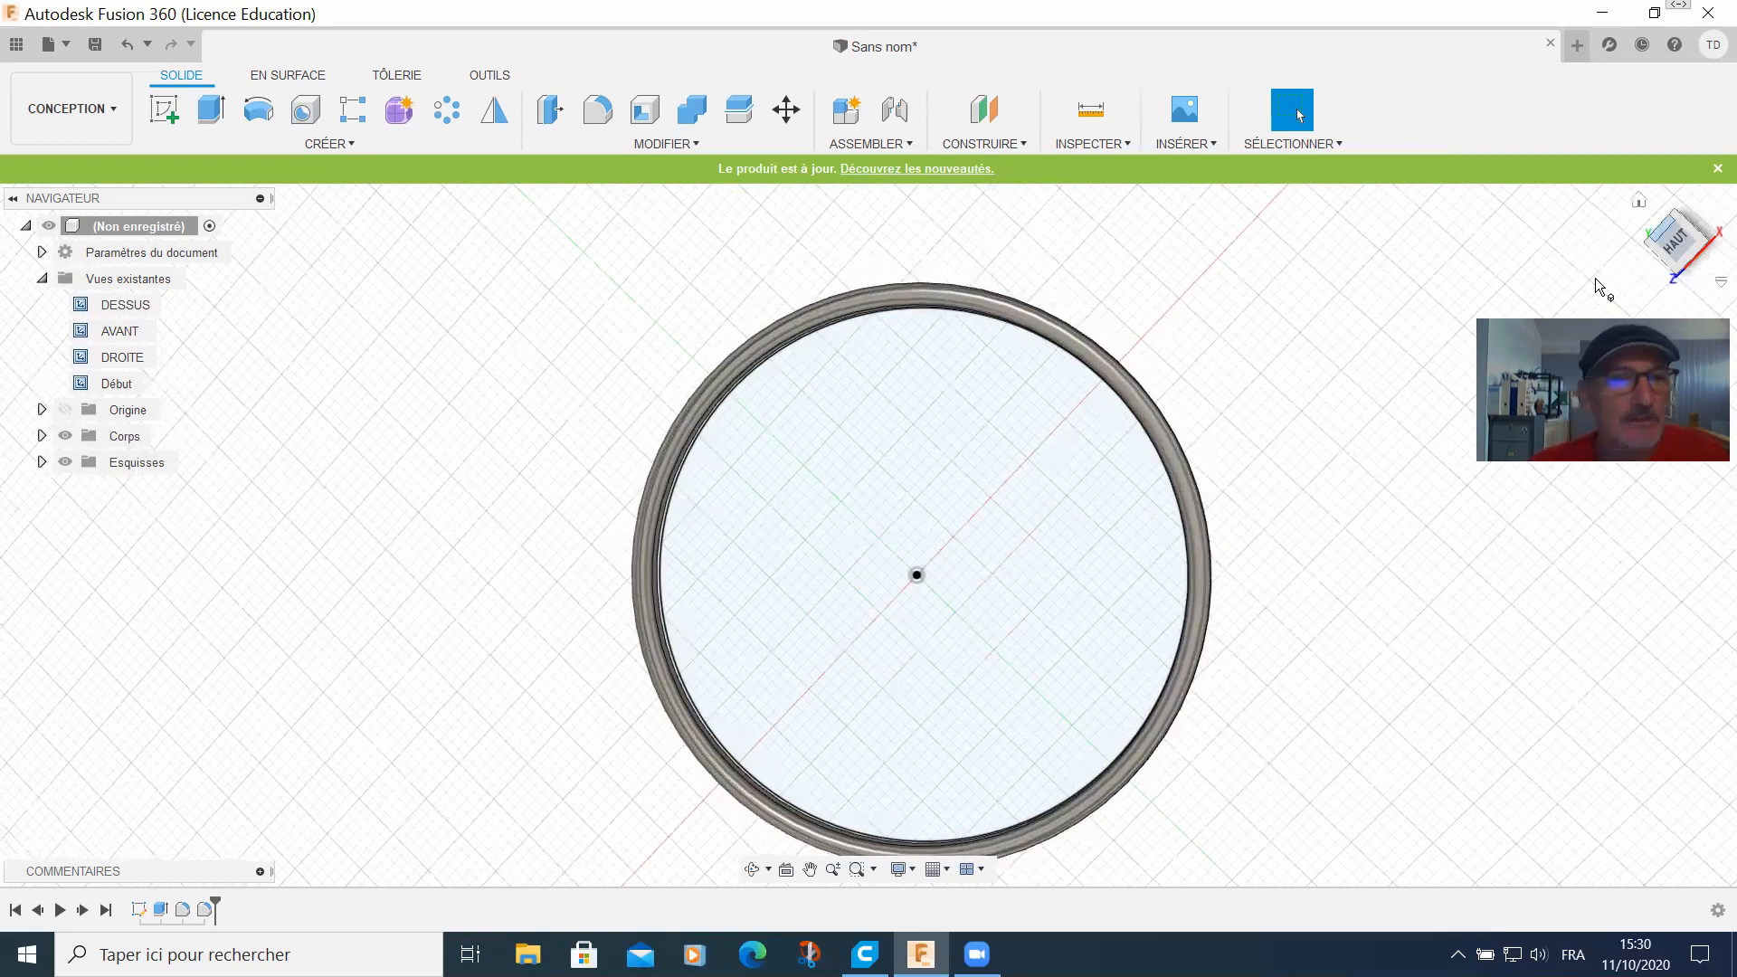
{"action": "left_click", "coordinate": [41, 437]}
{"action": "right_click", "coordinate": [140, 464]}
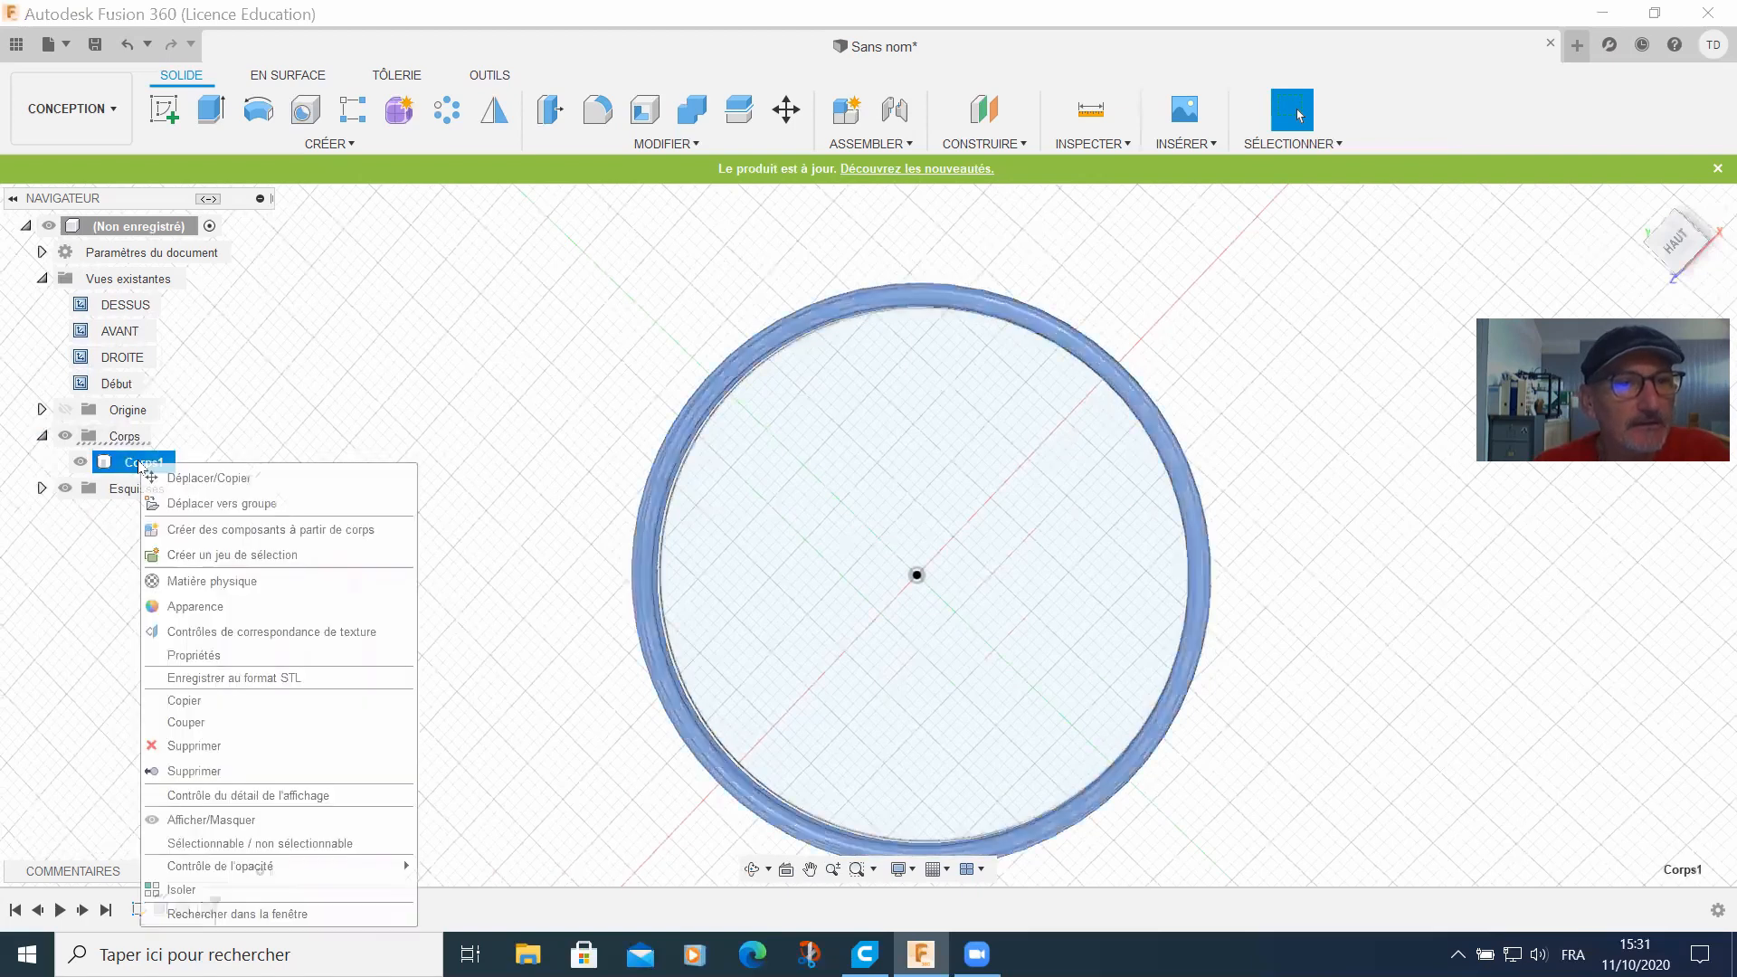
{"action": "left_click", "coordinate": [221, 681]}
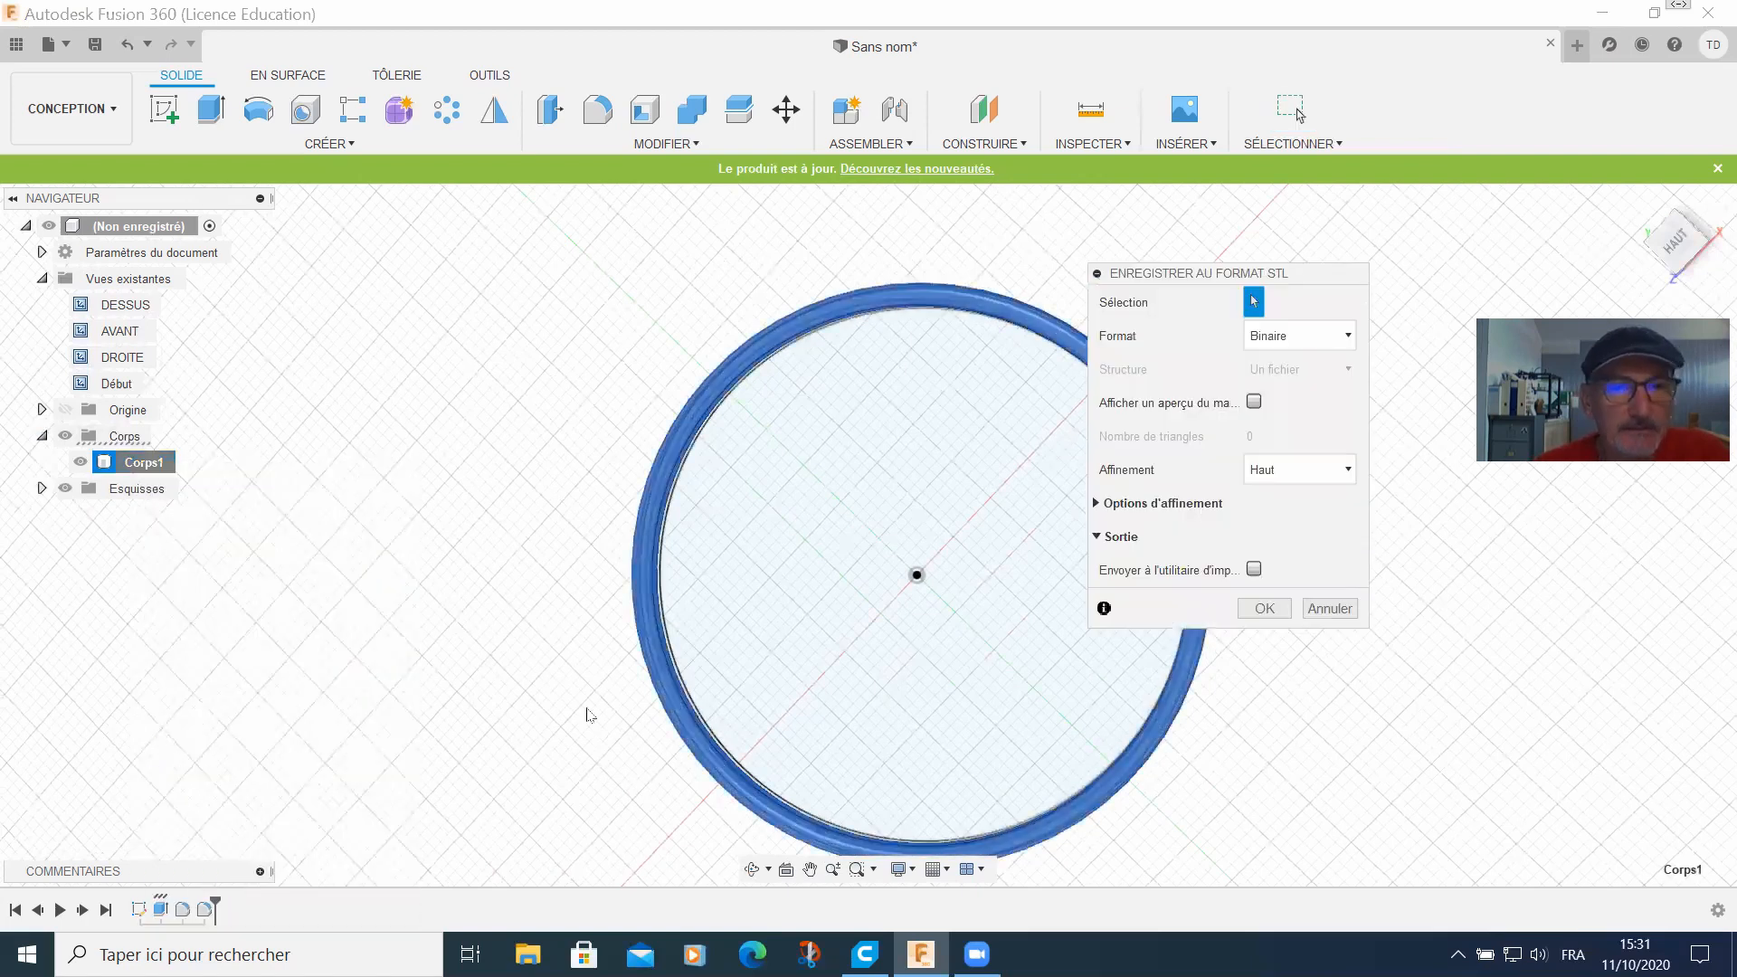
{"action": "left_click", "coordinate": [1285, 617]}
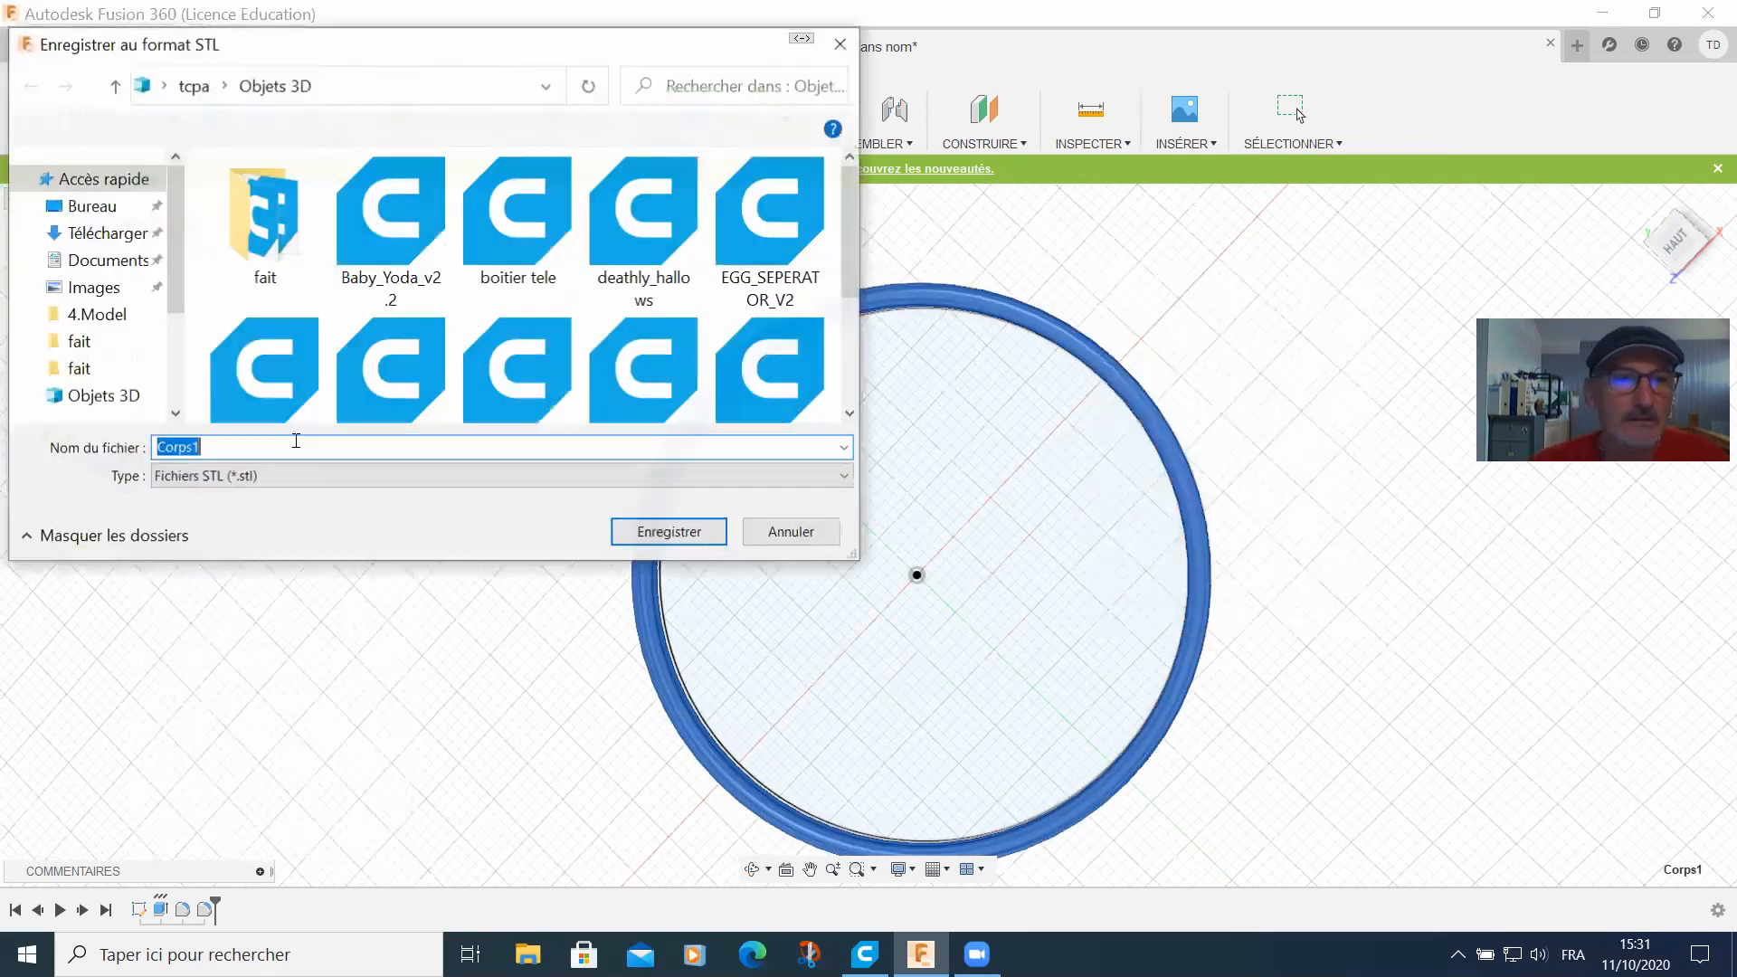
{"action": "type", "text": "c"}
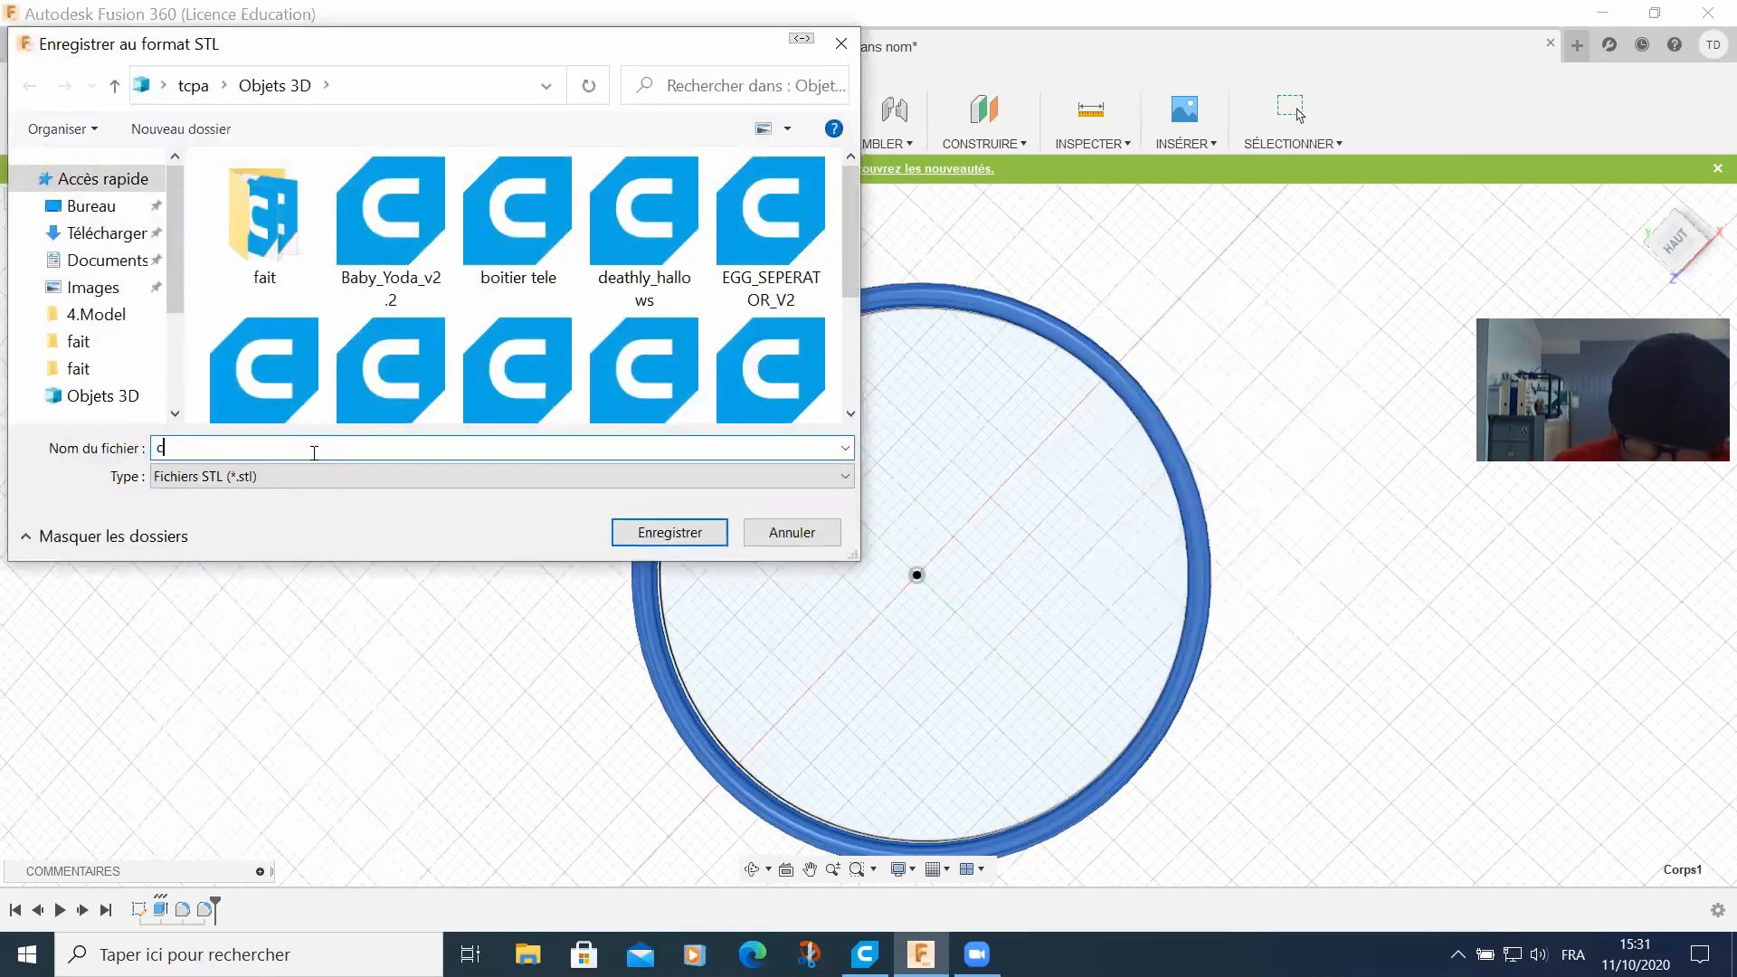
{"action": "type", "text": "olerrette passoire"}
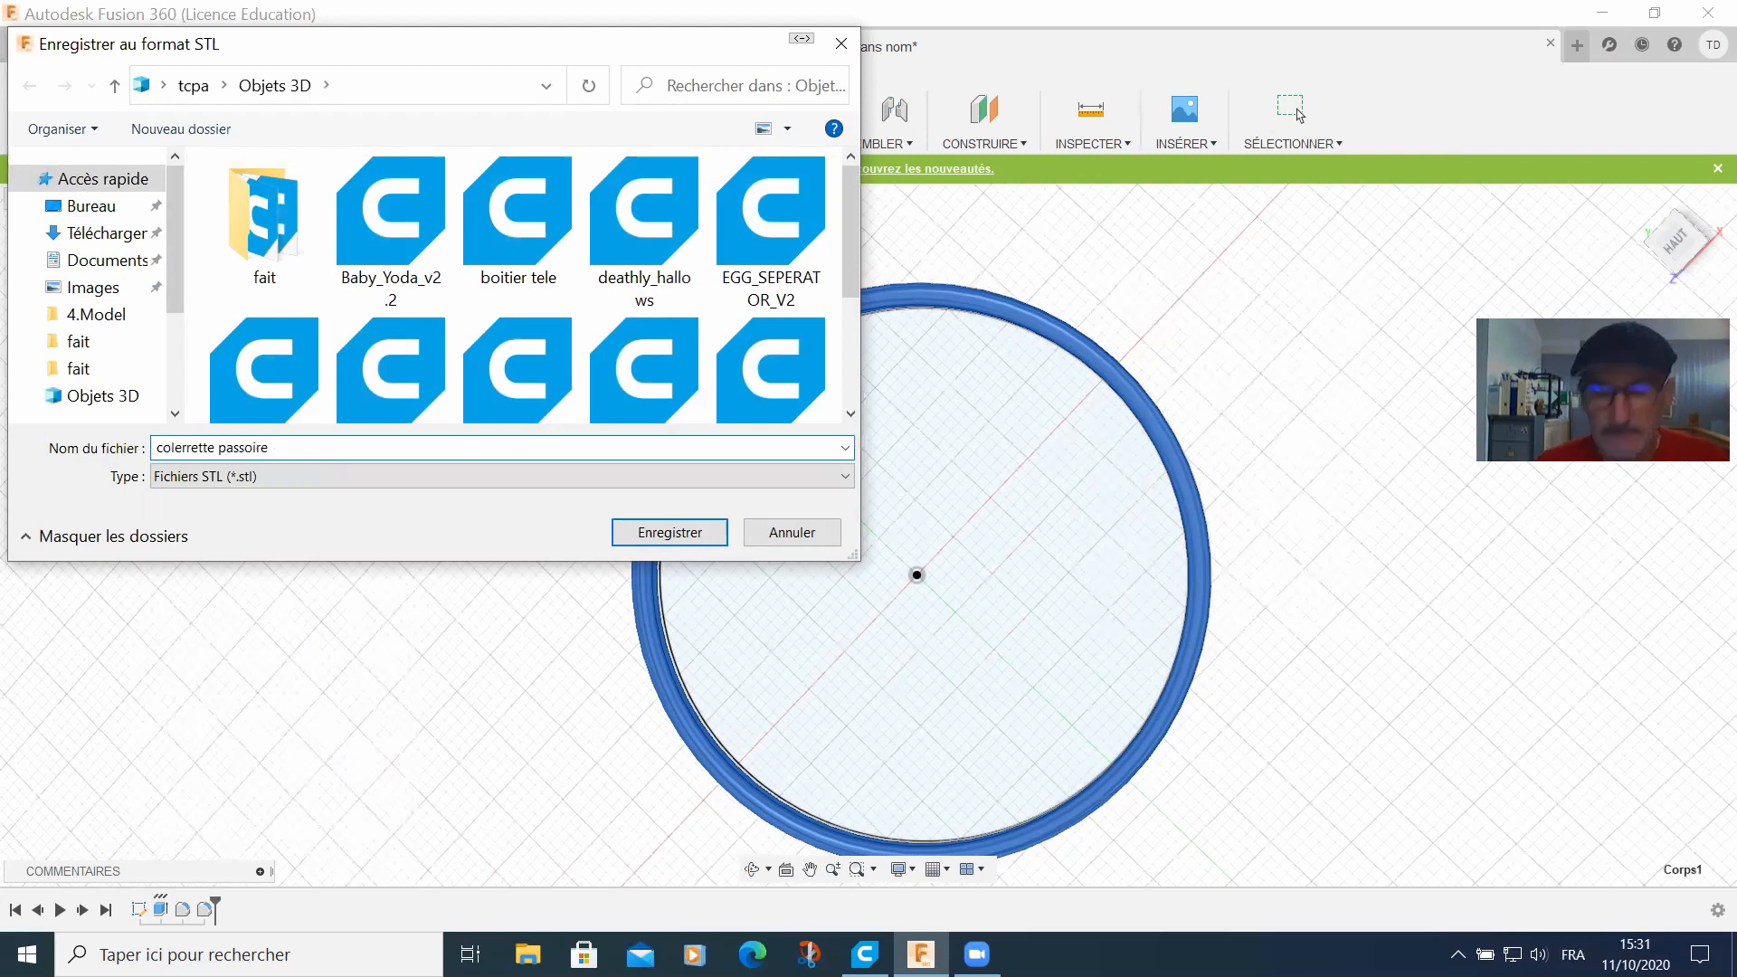
{"action": "key", "text": "Return"}
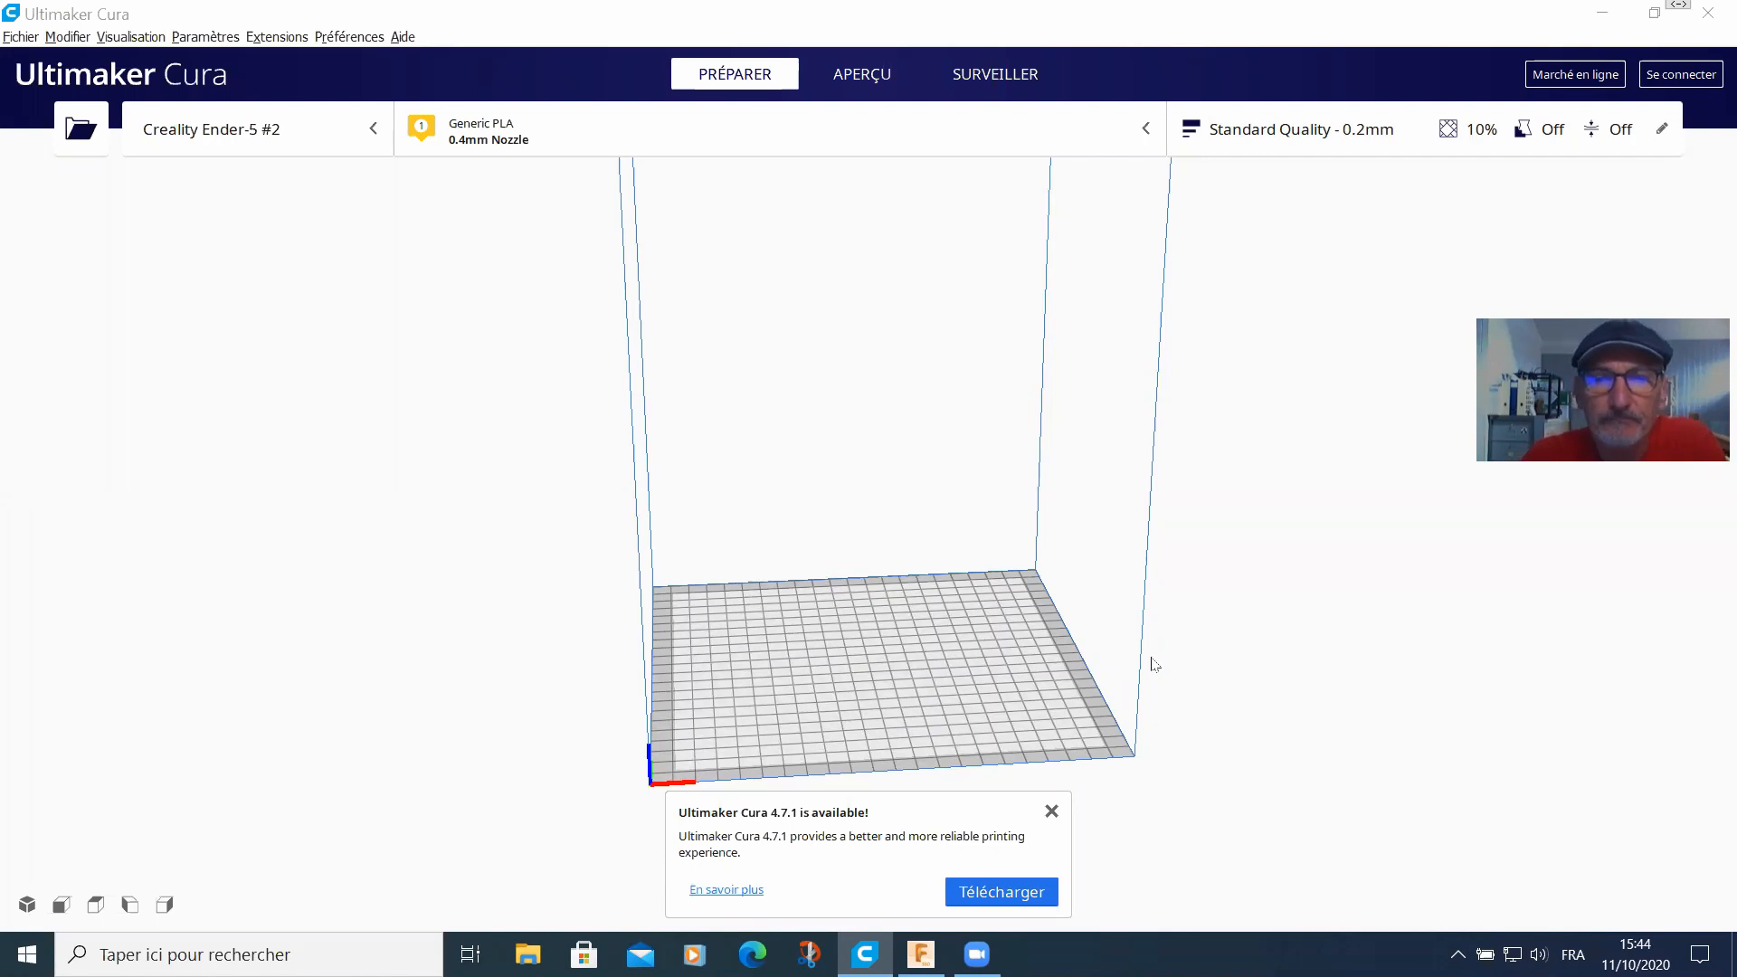
Step: In Ultimaker Cura, dismiss the update notice and load the passoire model from the Objets 3D folder onto the build plate
{"action": "left_click", "coordinate": [1051, 810]}
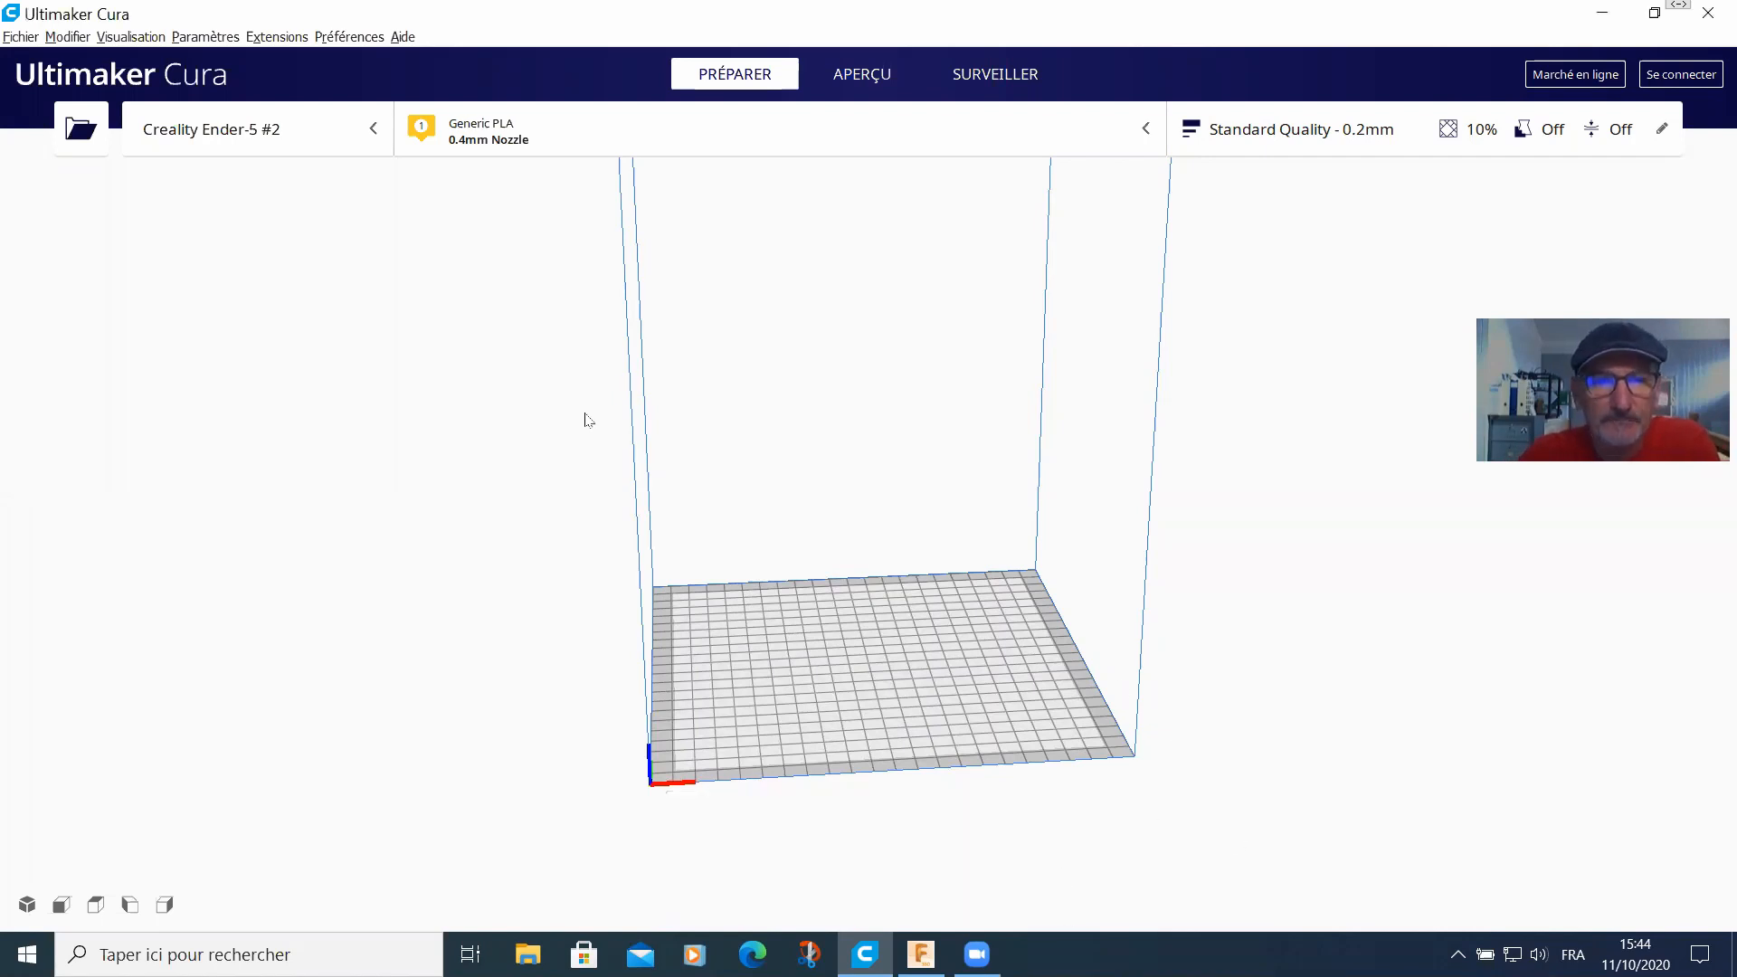
{"action": "left_click", "coordinate": [78, 128]}
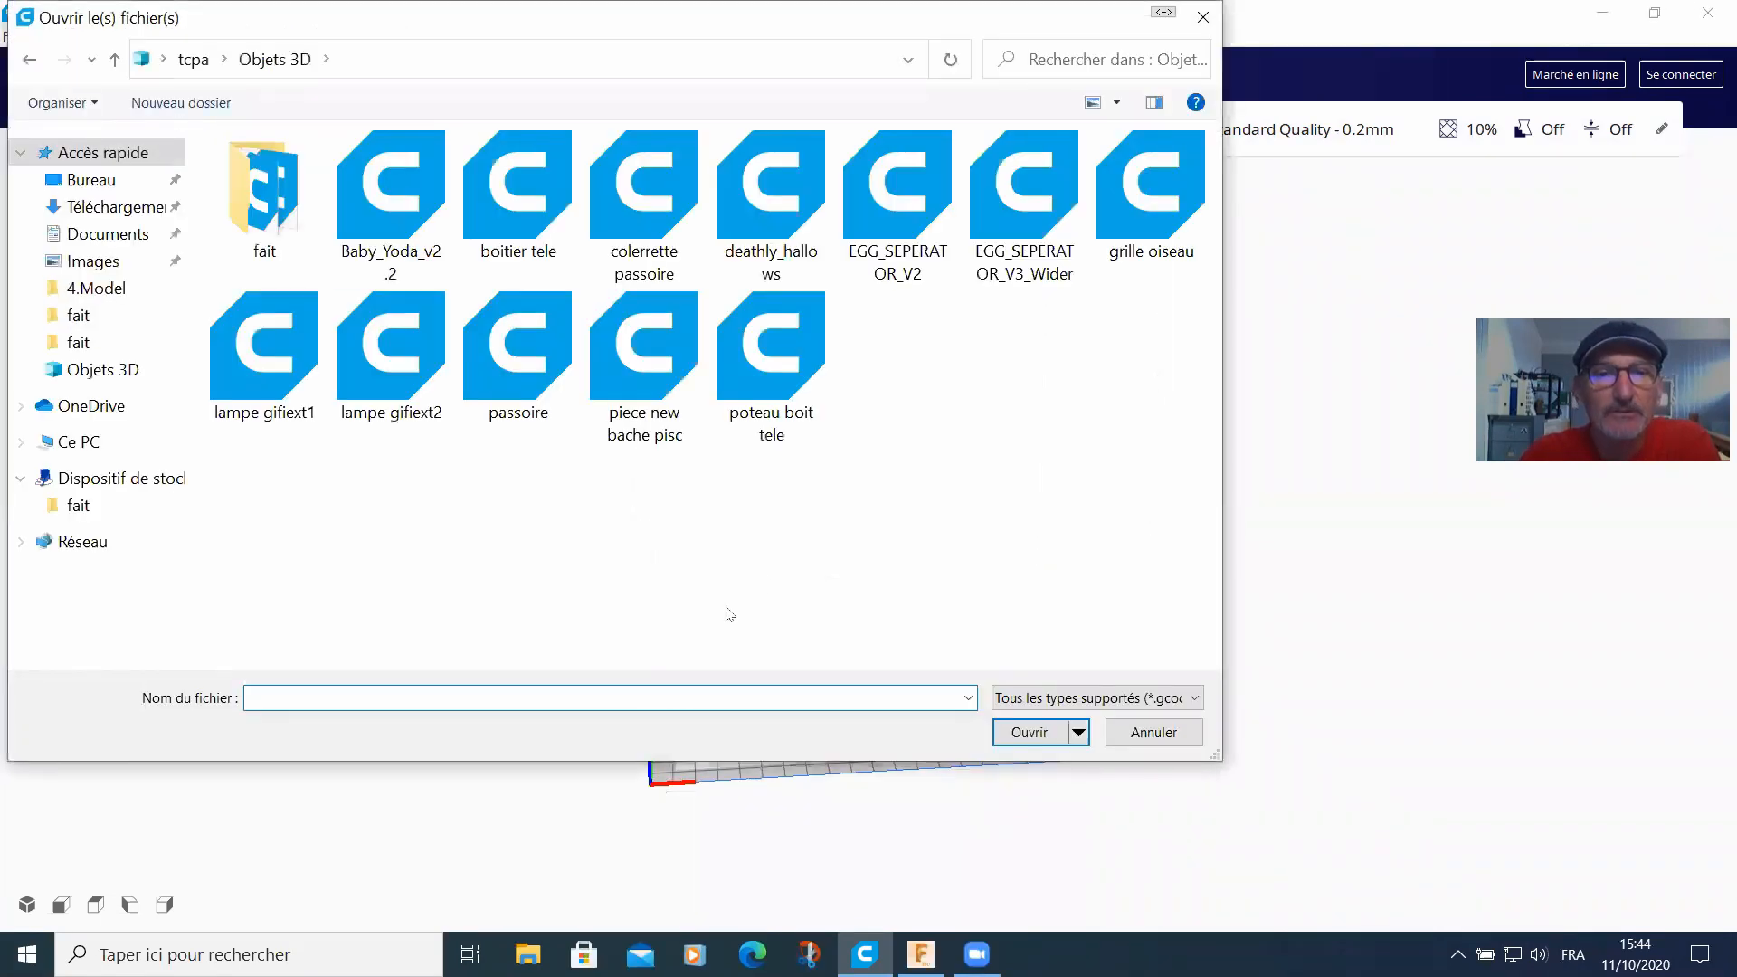
{"action": "double_click", "coordinate": [528, 364]}
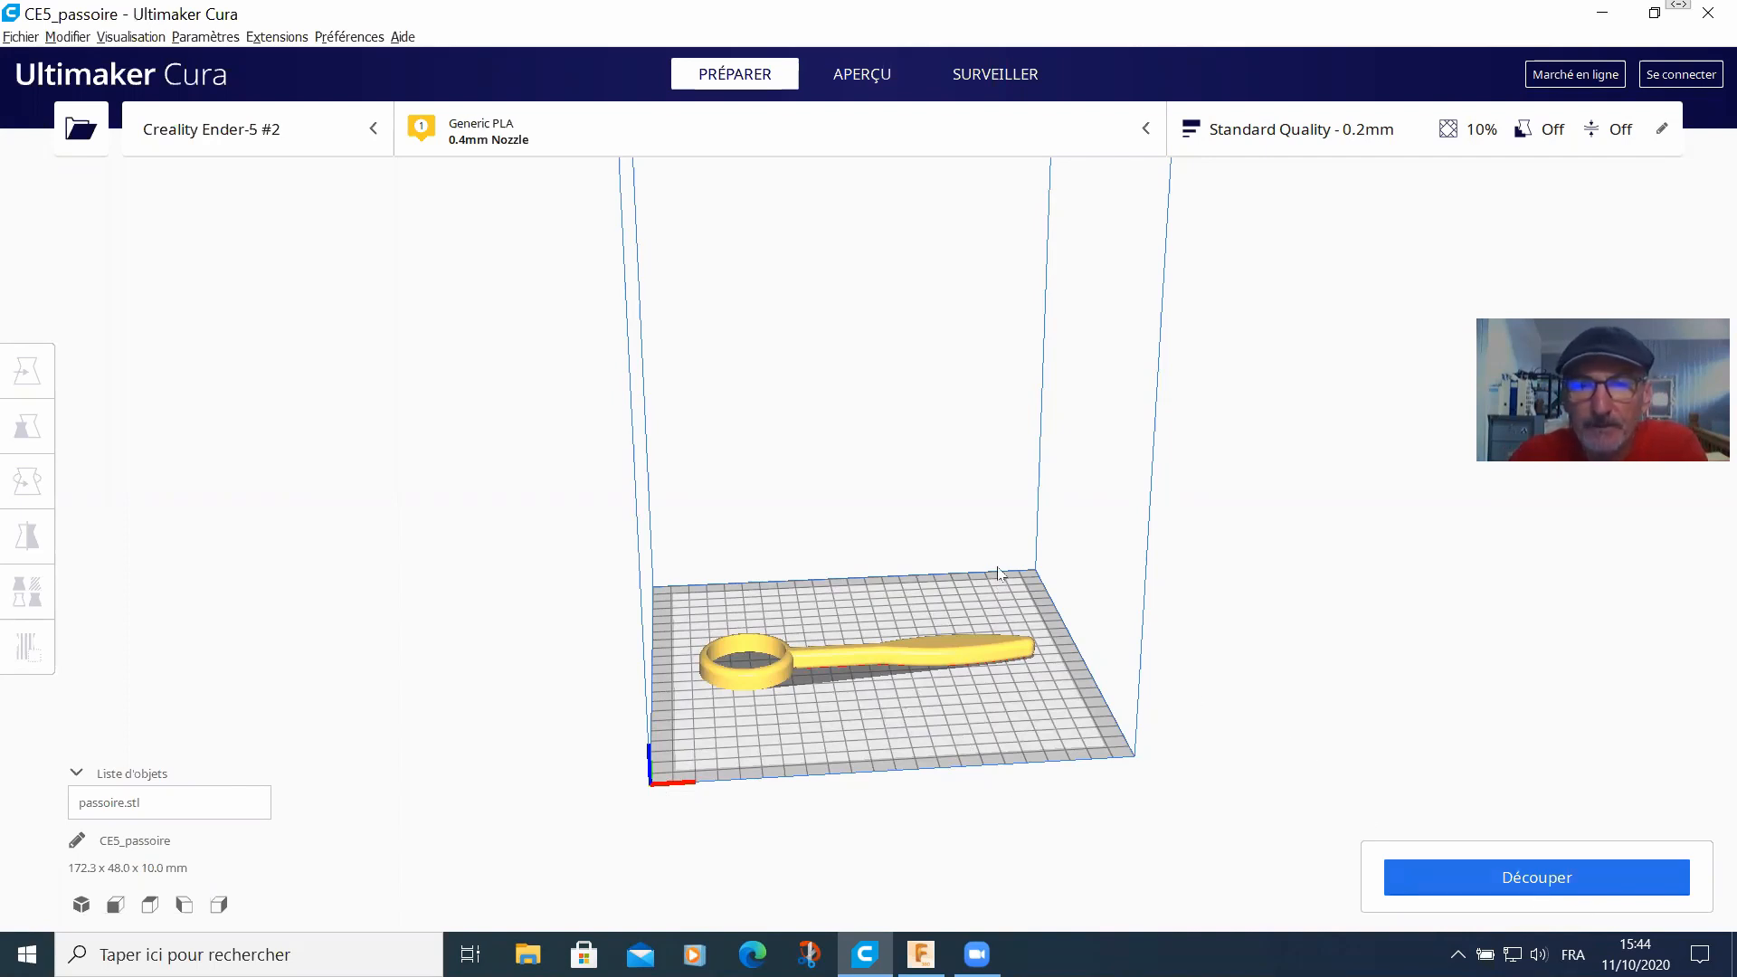
{"action": "right_click_drag", "start_coordinate": [997, 572], "coordinate": [950, 536]}
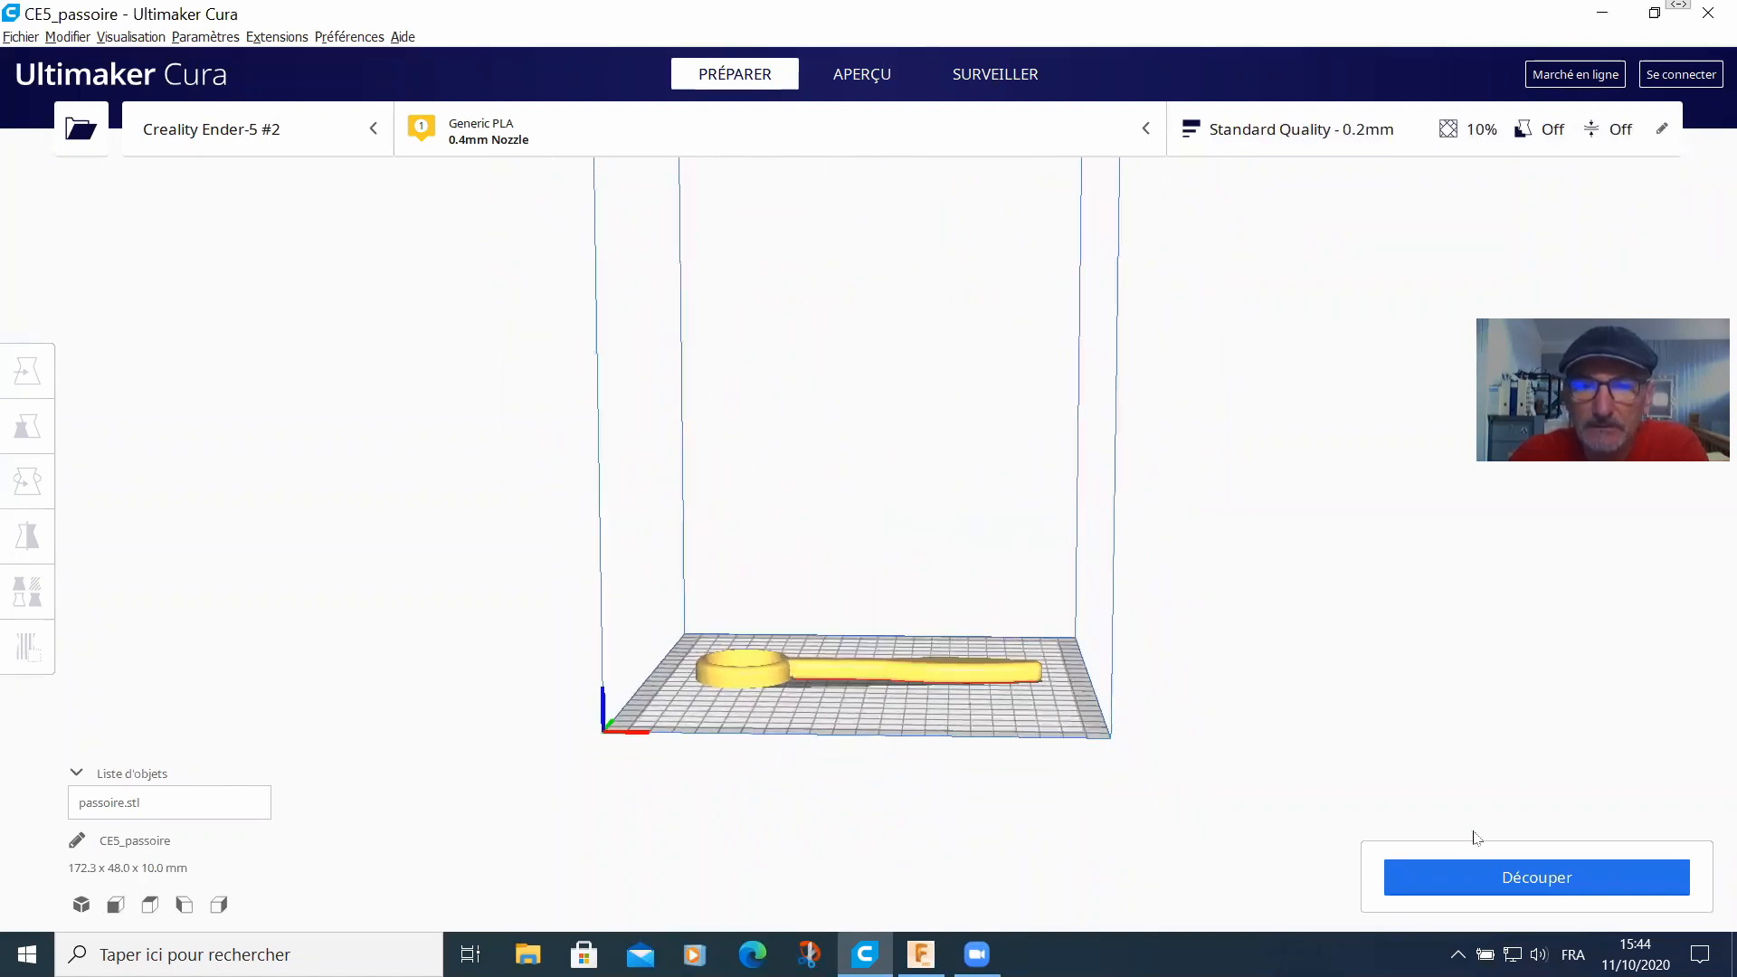
Step: Slice the passoire model, save its G-code to the removable drive (G:) and dismiss the notification
{"action": "left_click", "coordinate": [1507, 882]}
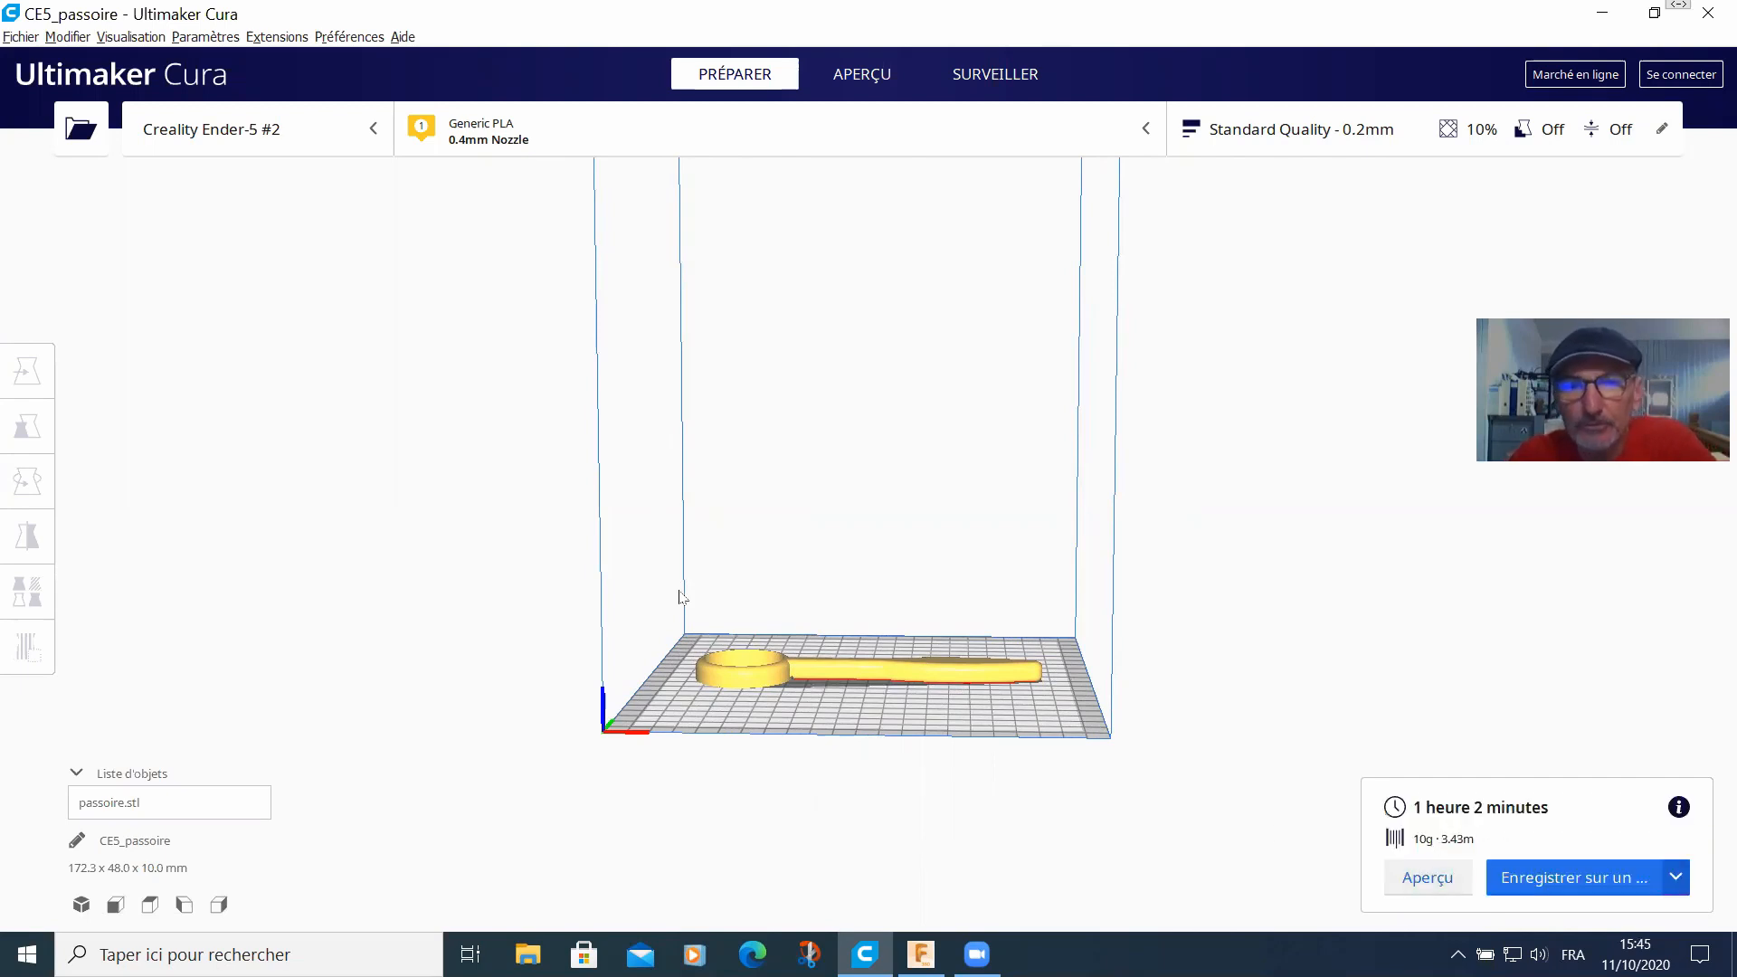
{"action": "left_click", "coordinate": [1575, 882]}
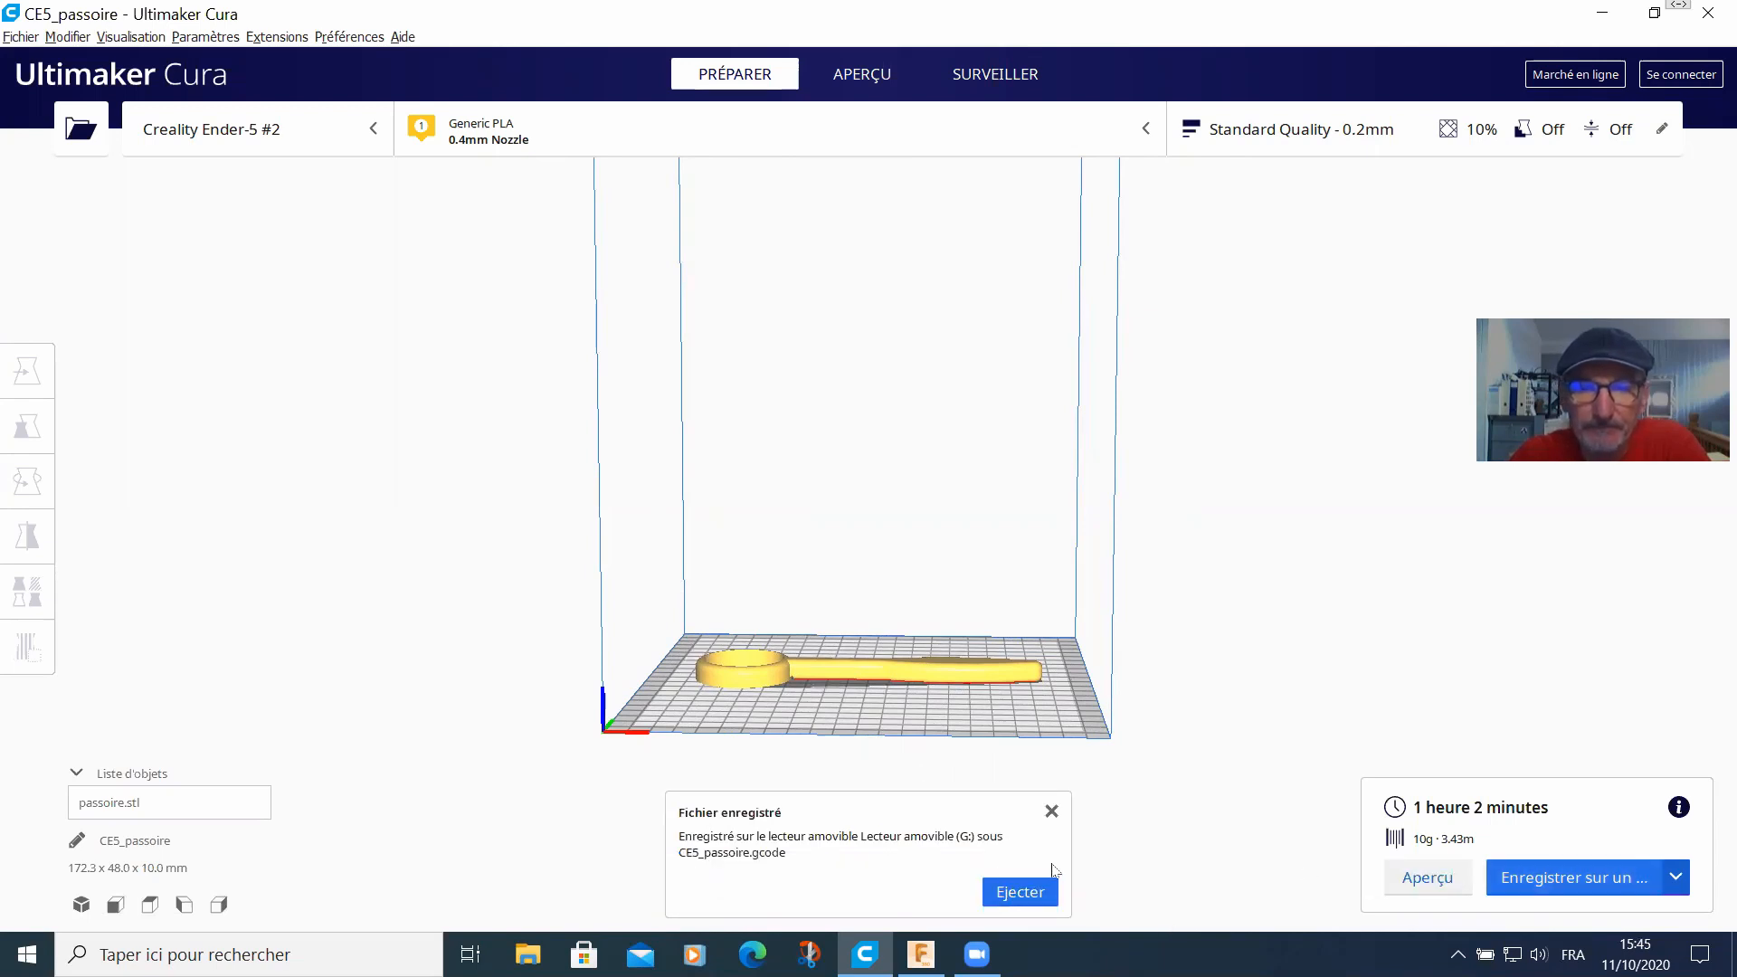
{"action": "left_click", "coordinate": [1052, 812]}
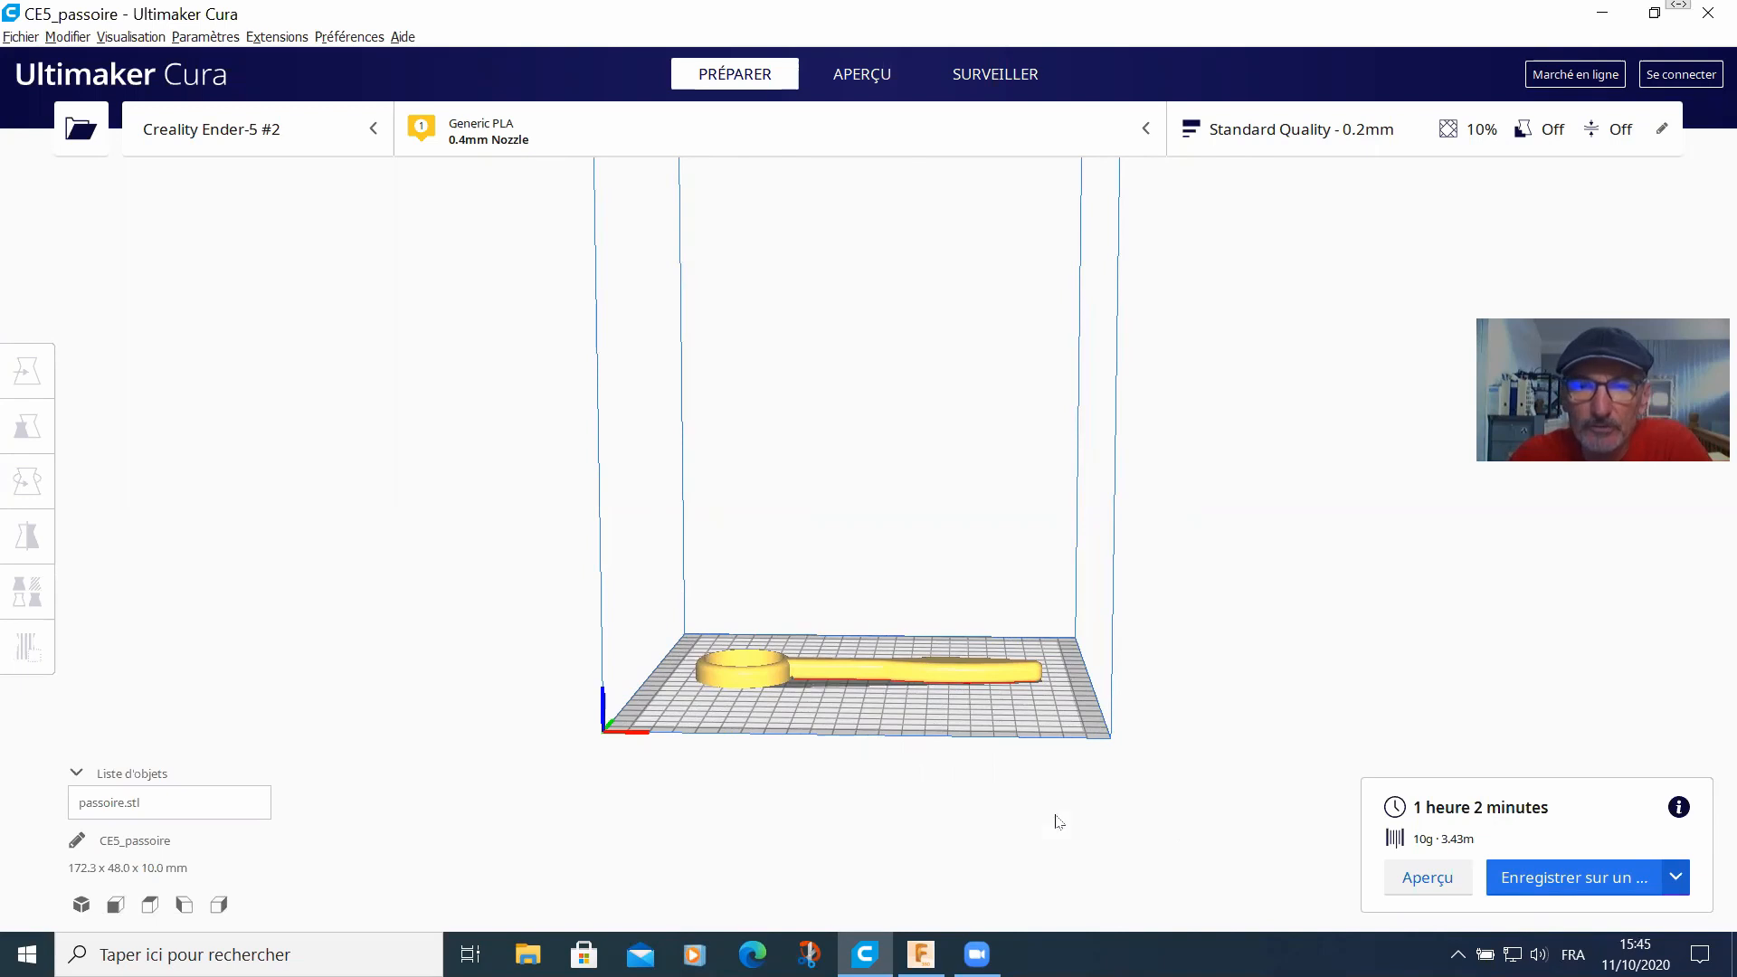
Step: Delete the passoire model from the build plate and load the "colerrette passoire" model in its place
{"action": "left_click", "coordinate": [841, 674]}
{"action": "right_click", "coordinate": [841, 674]}
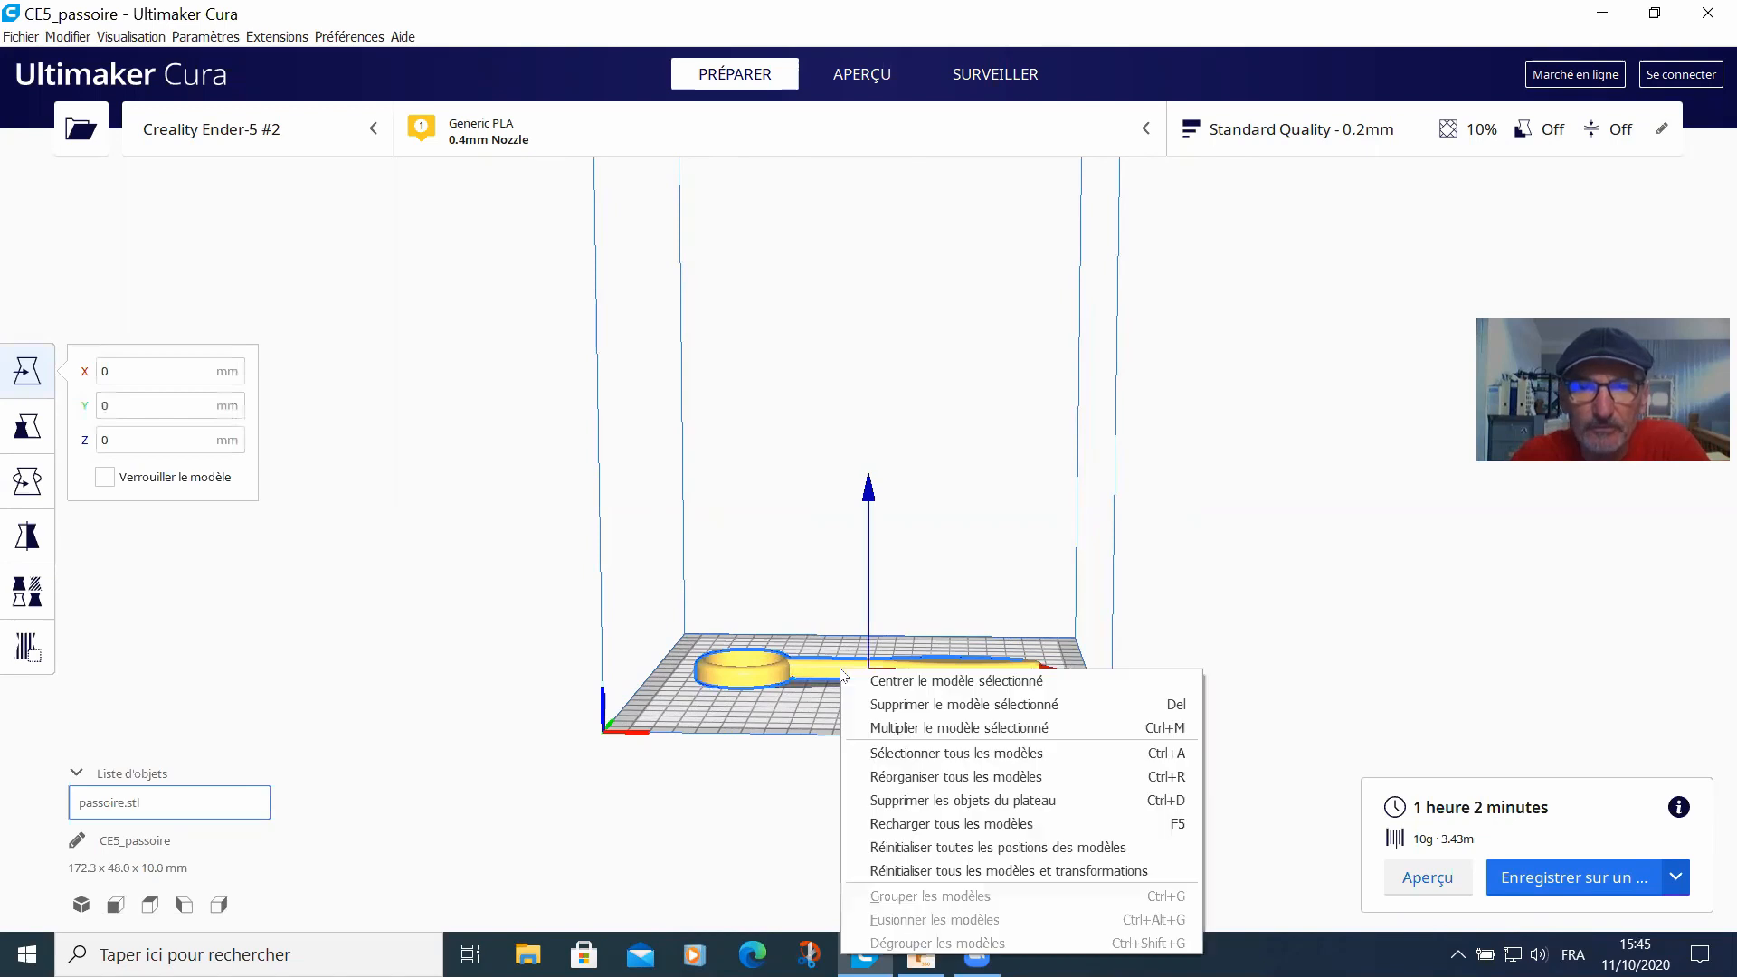
{"action": "left_click", "coordinate": [905, 709]}
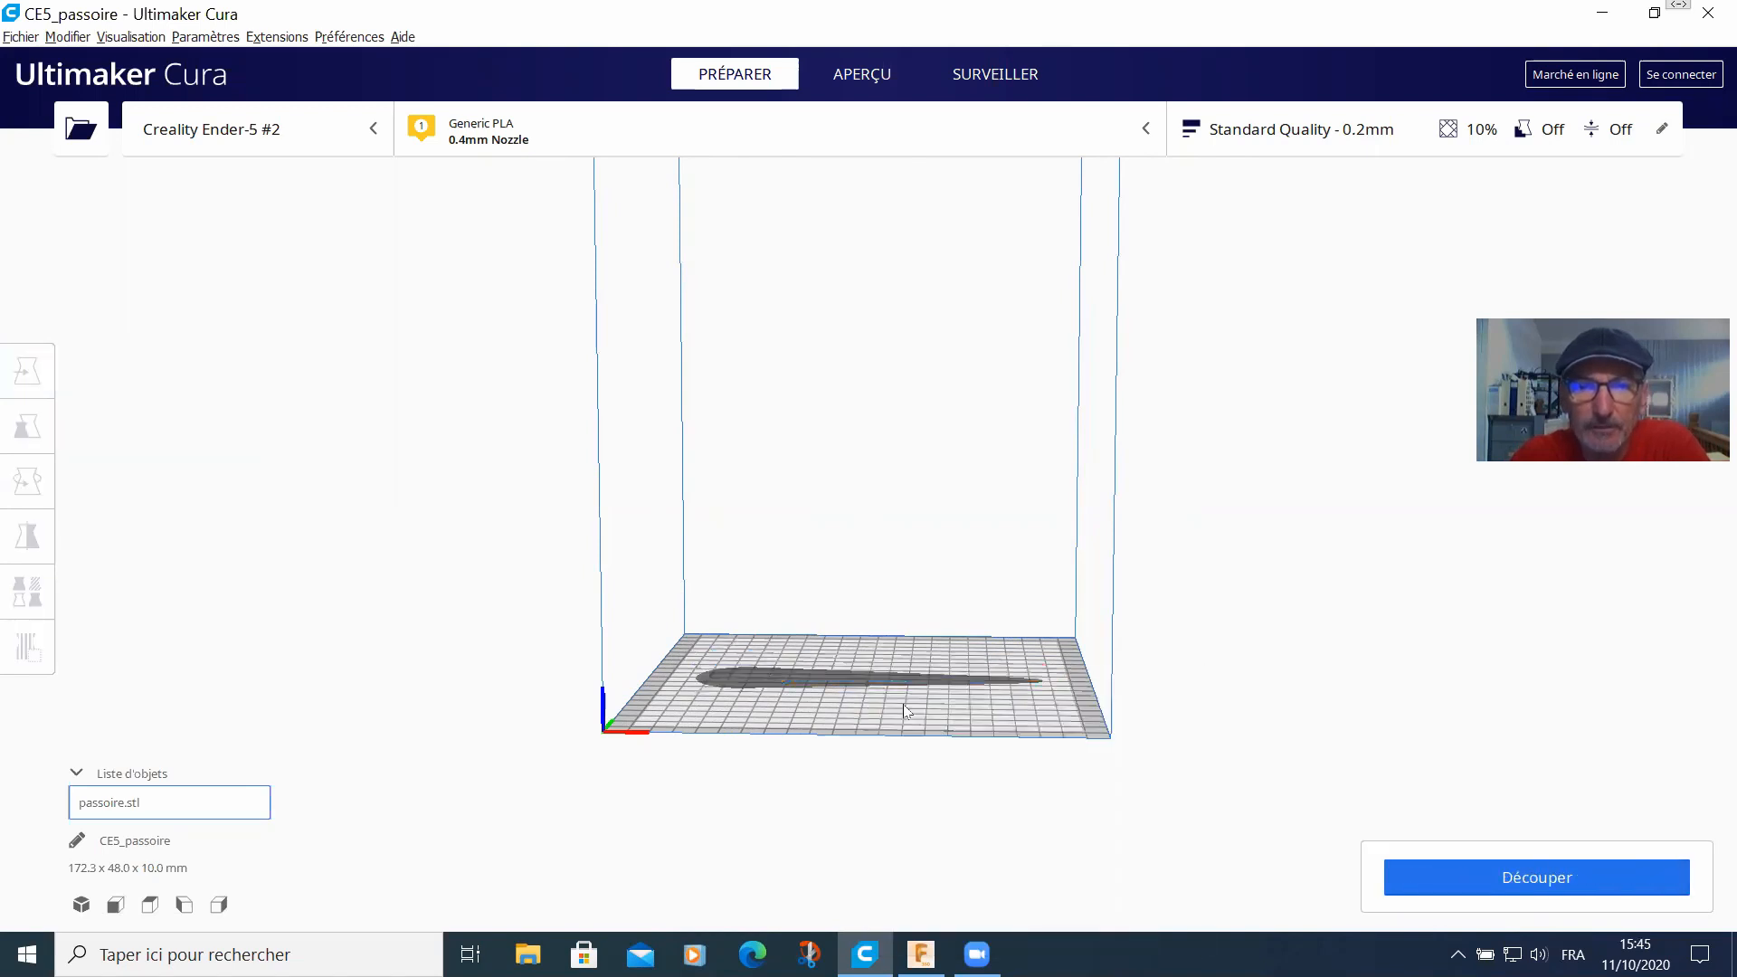
{"action": "left_click", "coordinate": [76, 129]}
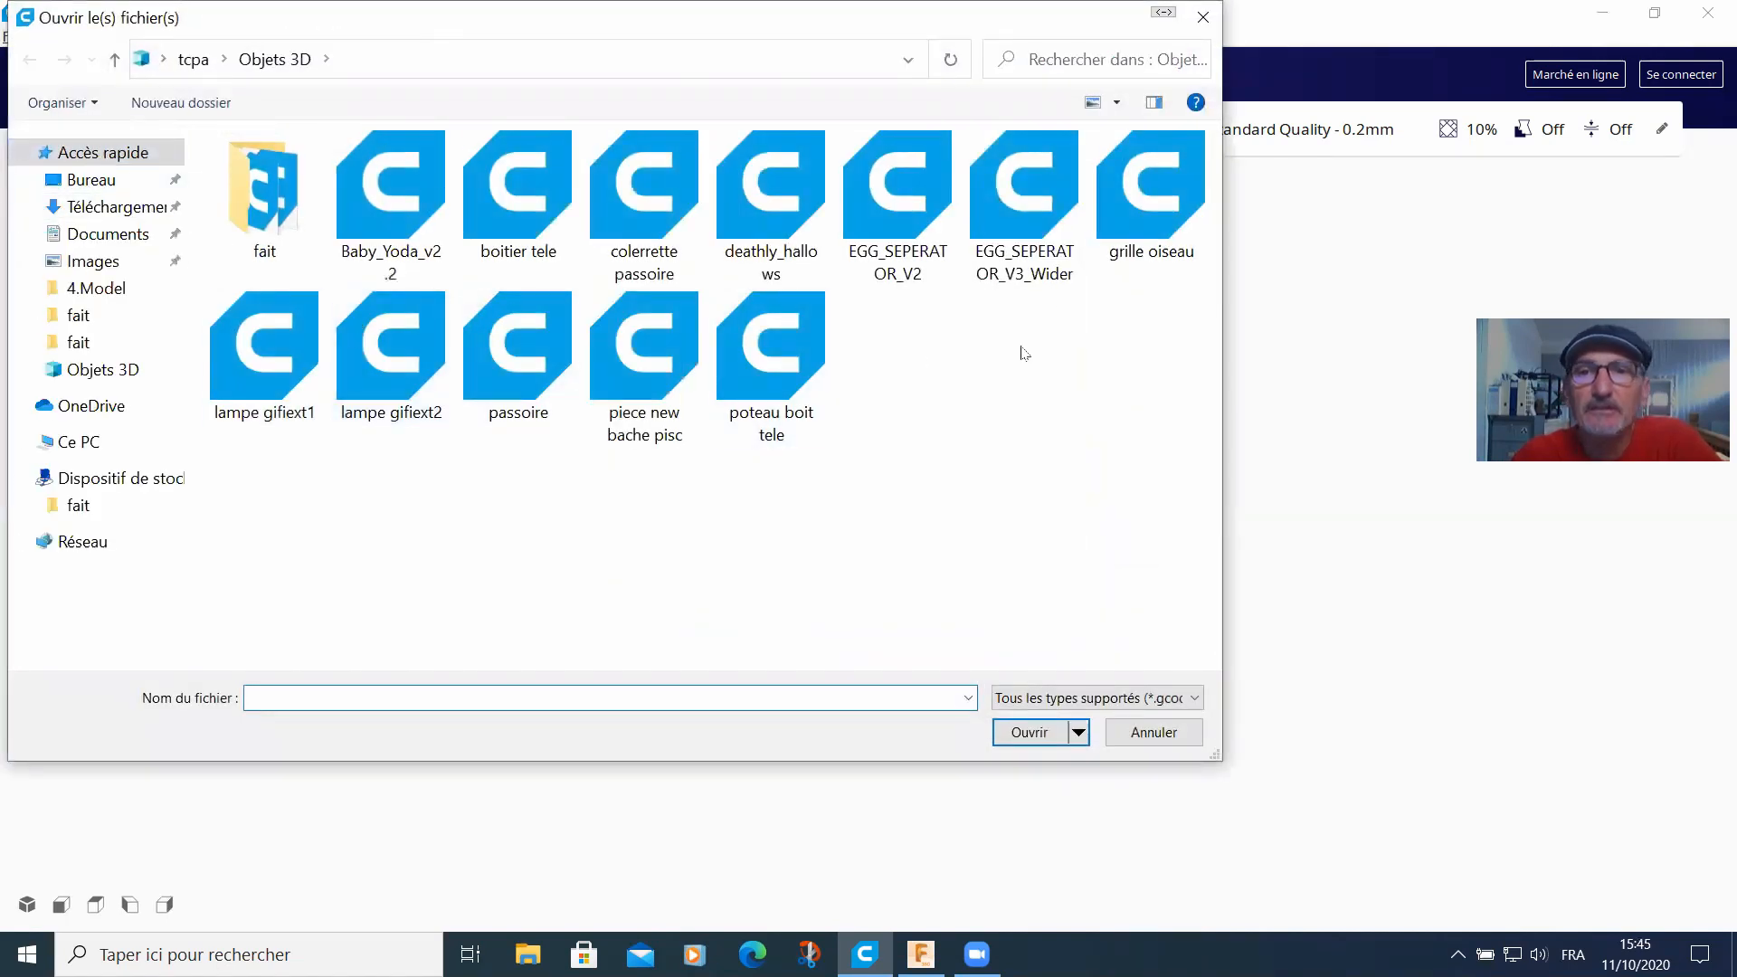
{"action": "double_click", "coordinate": [644, 185]}
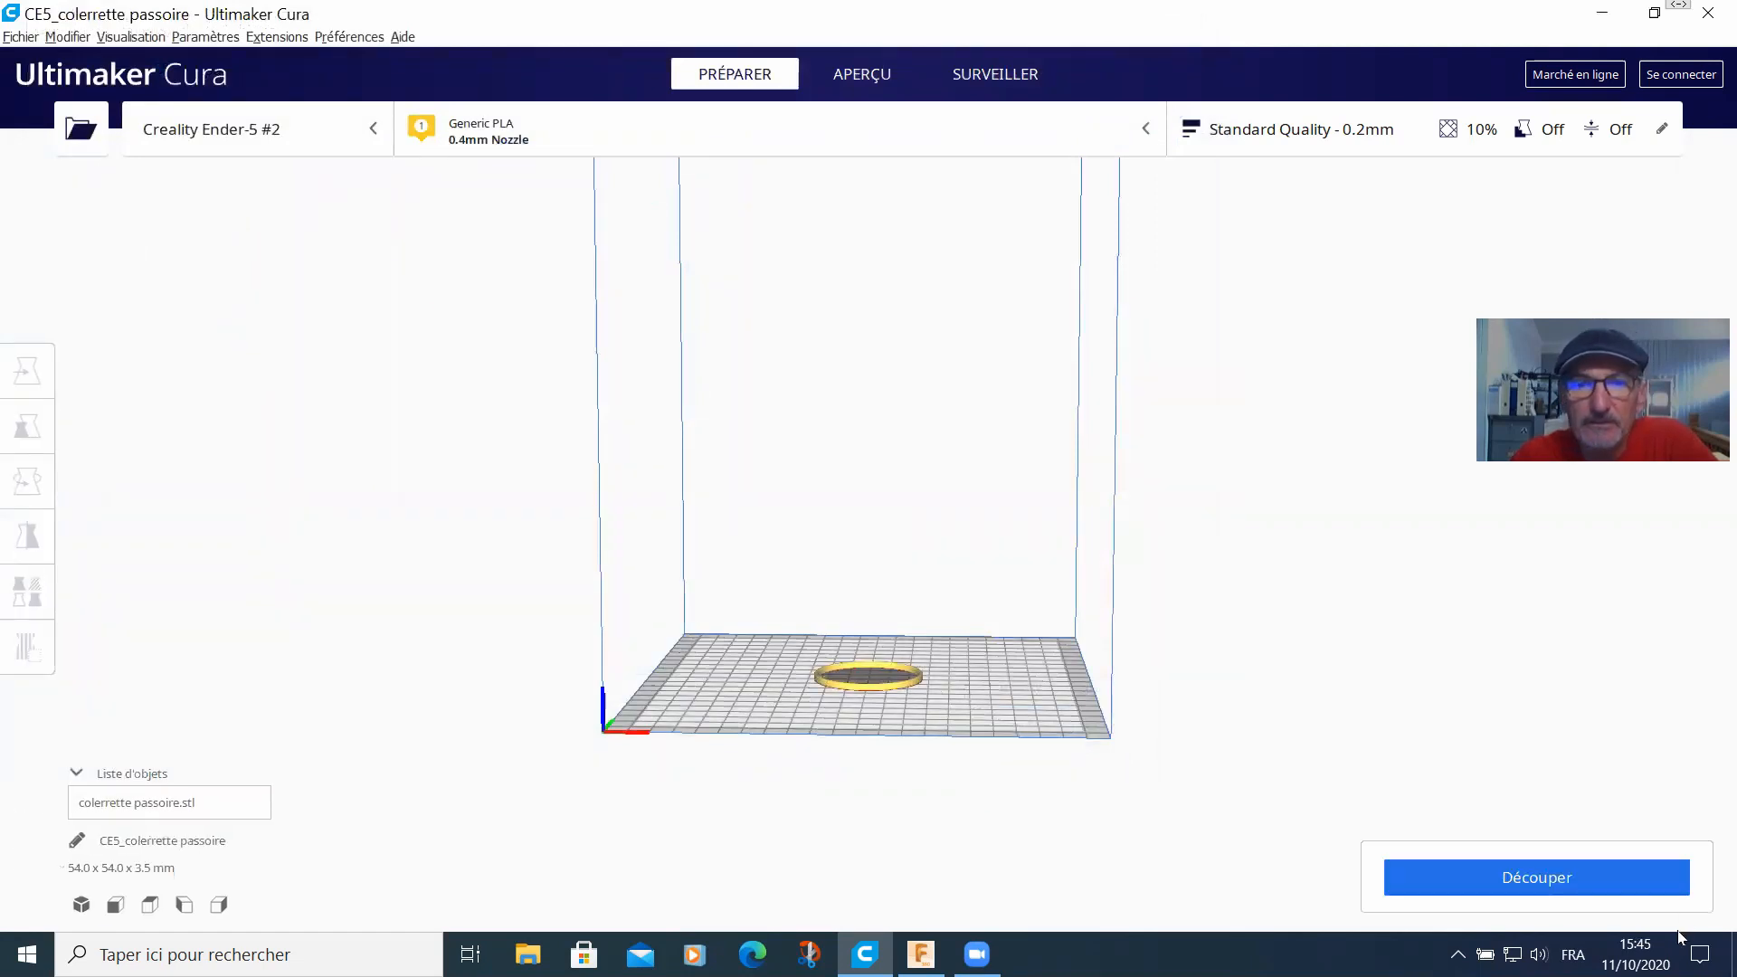
Step: Slice the colerrette passoire ring, save its G-code to the removable drive (G:) and dismiss the notification
{"action": "left_click", "coordinate": [1543, 884]}
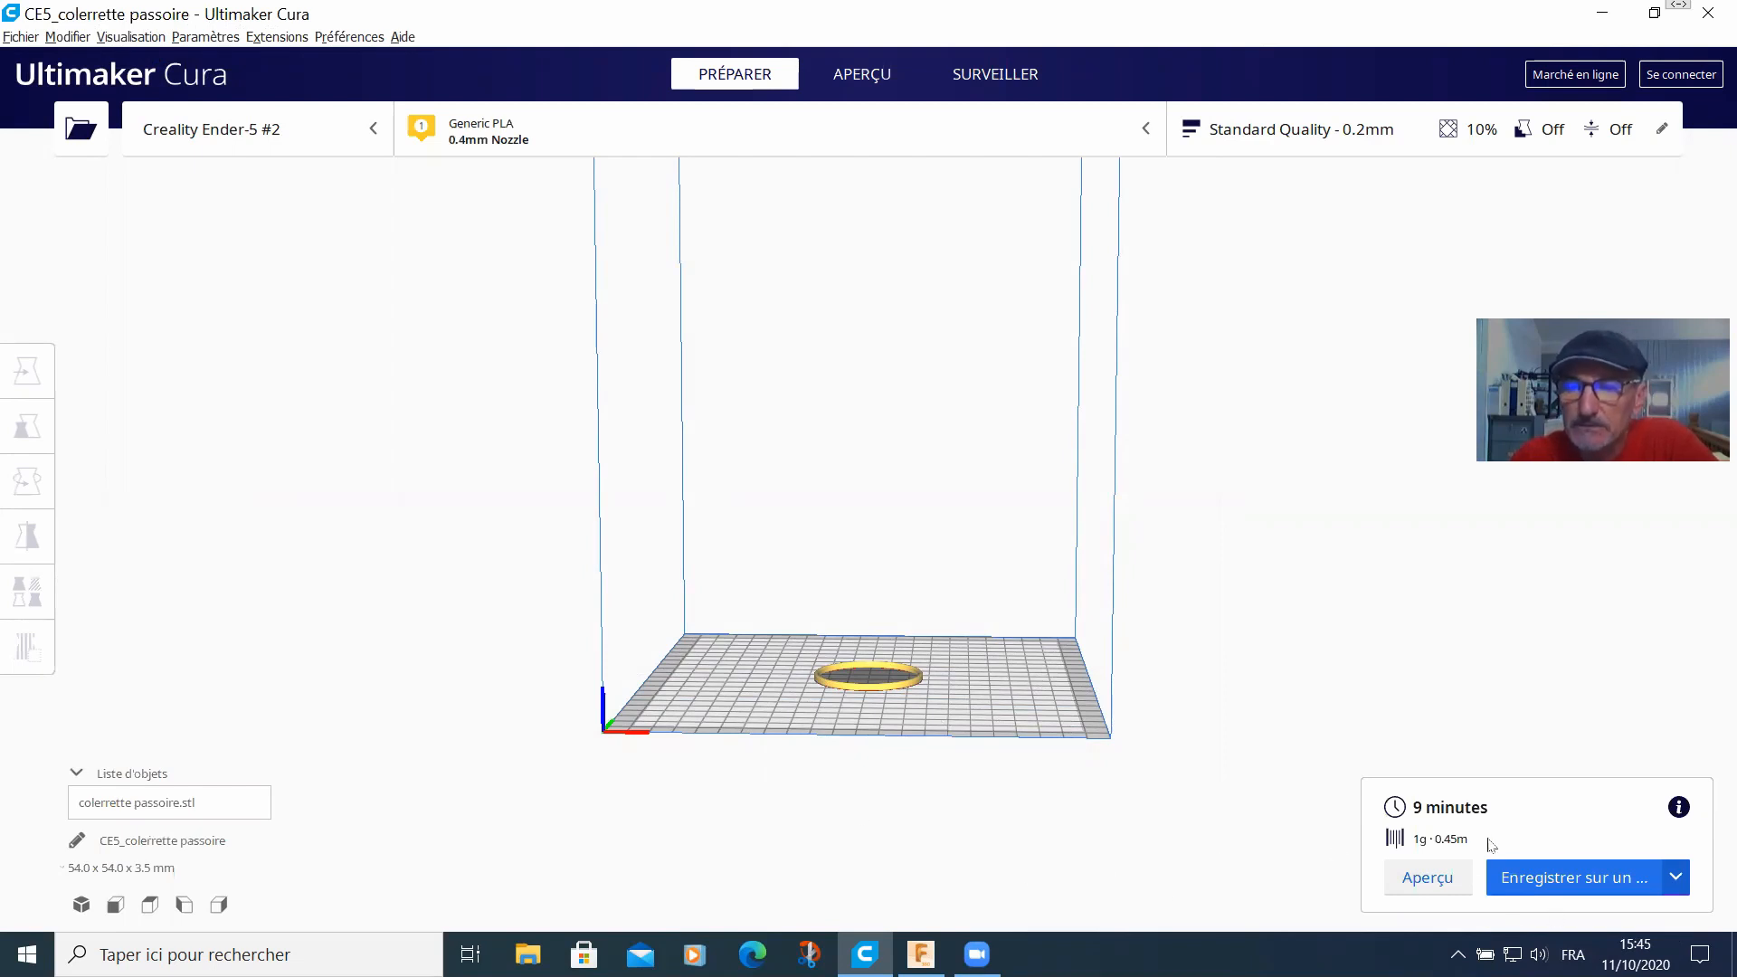
{"action": "left_click", "coordinate": [1531, 882]}
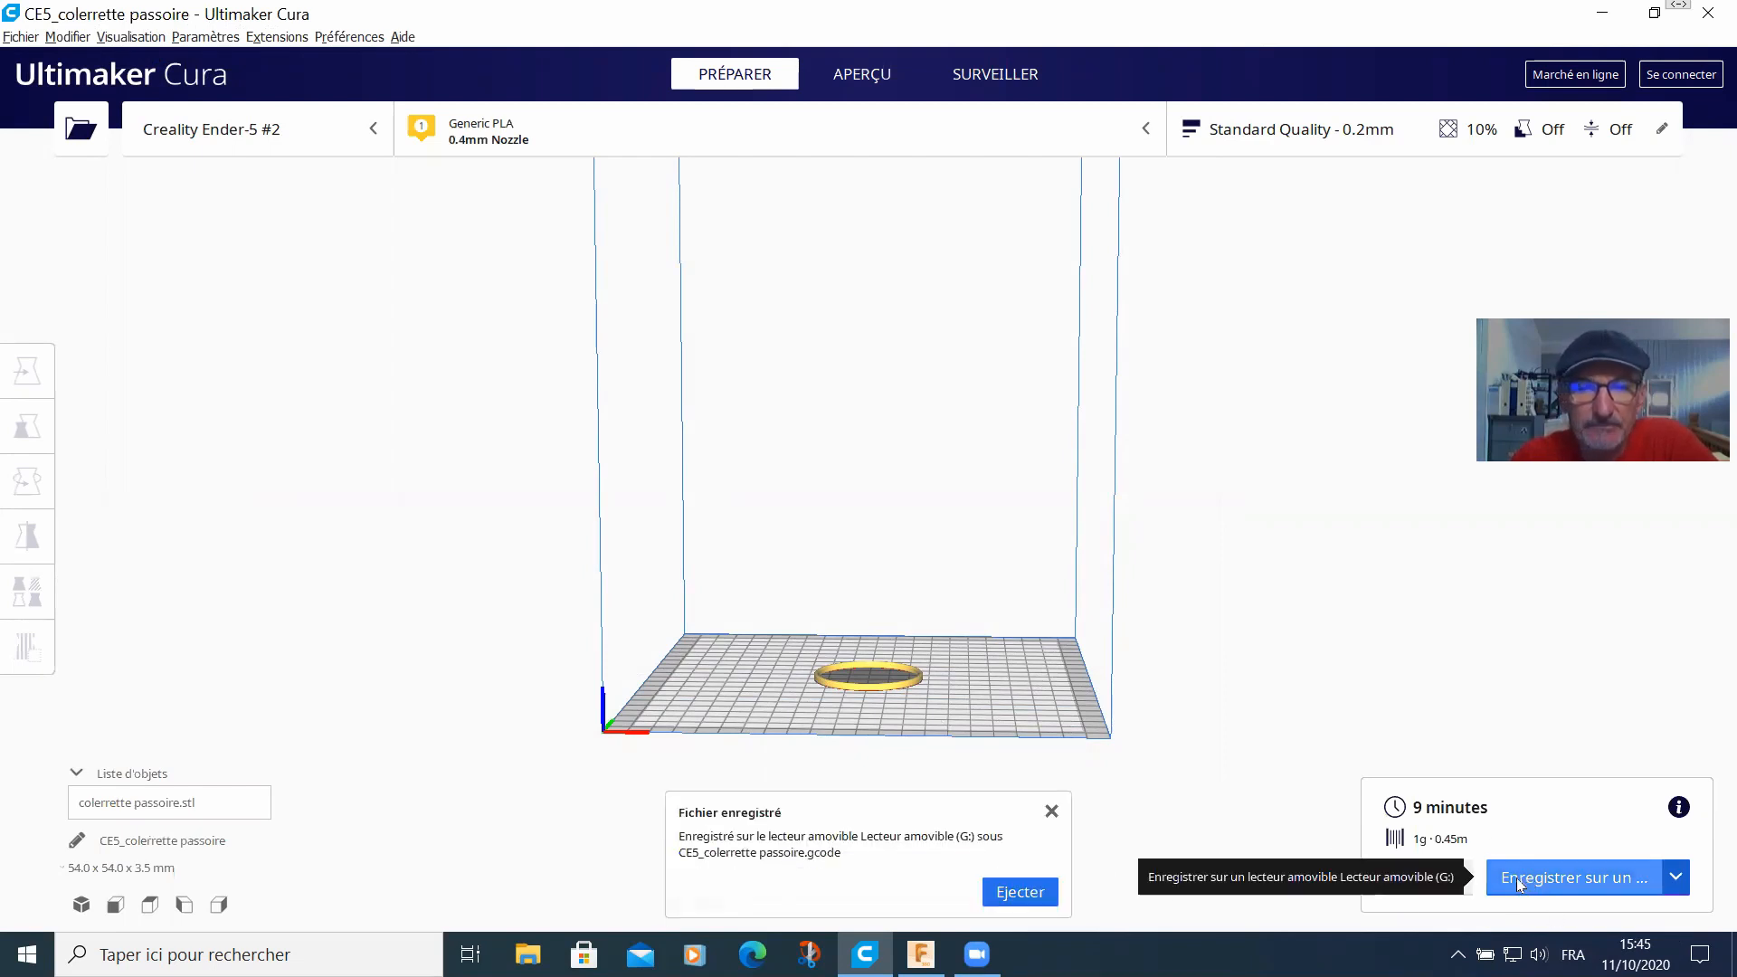
{"action": "left_click", "coordinate": [1051, 812]}
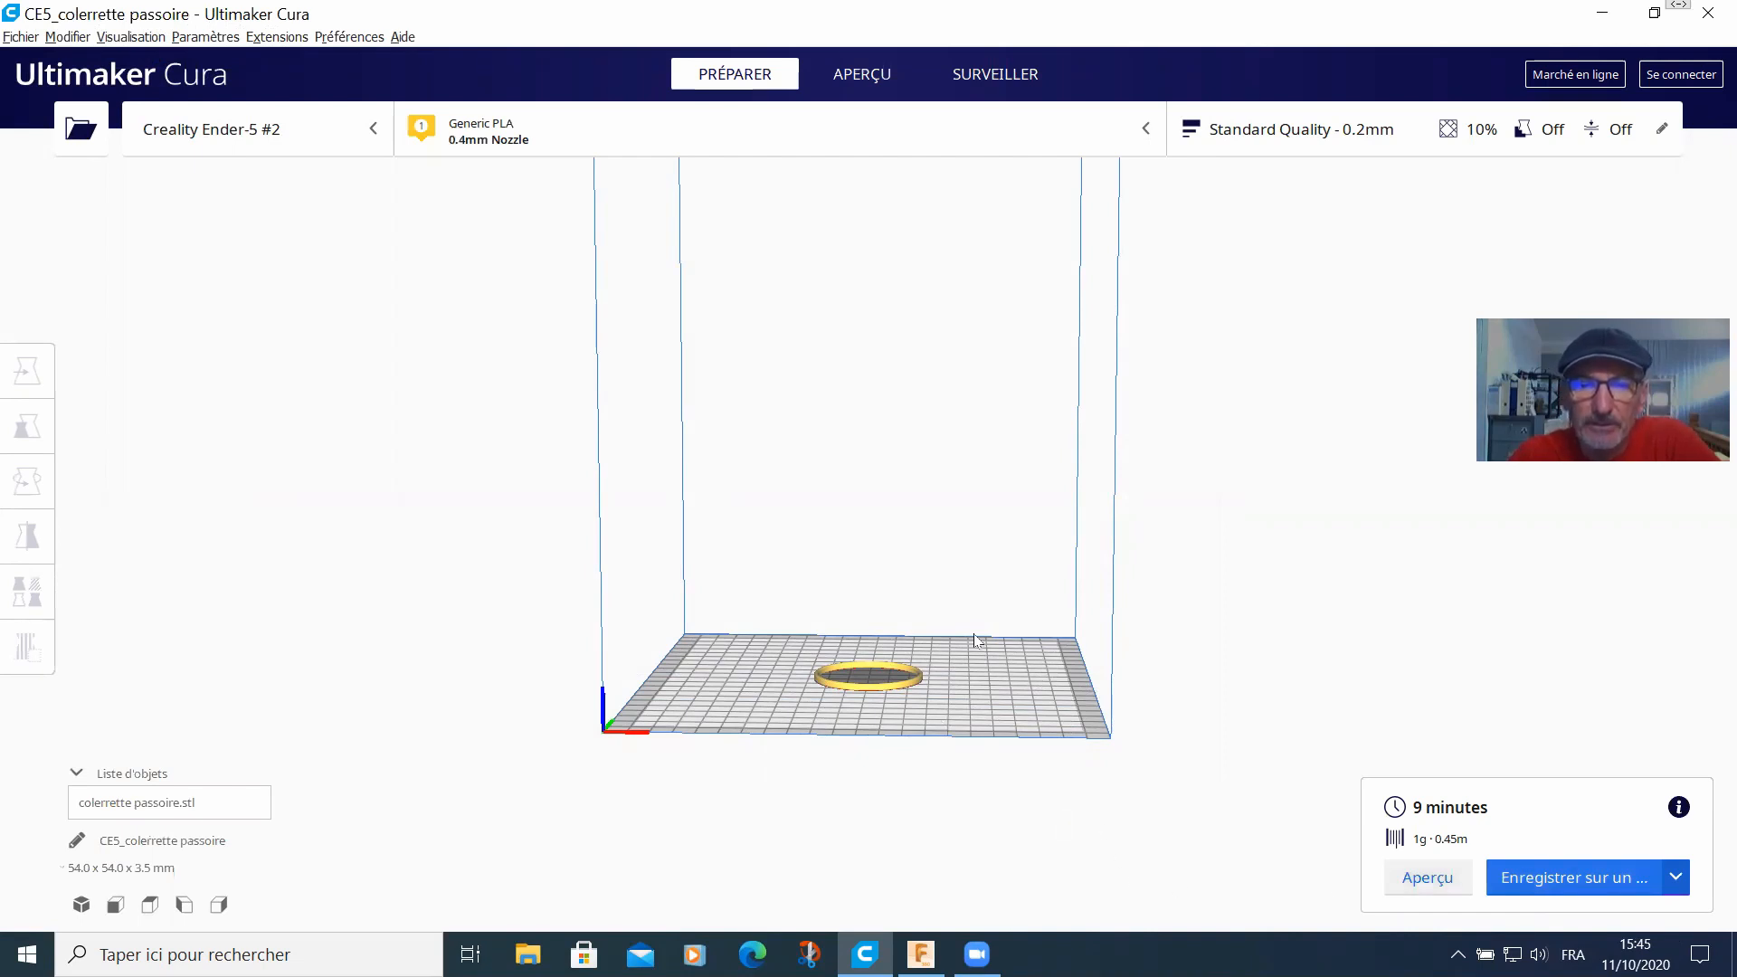